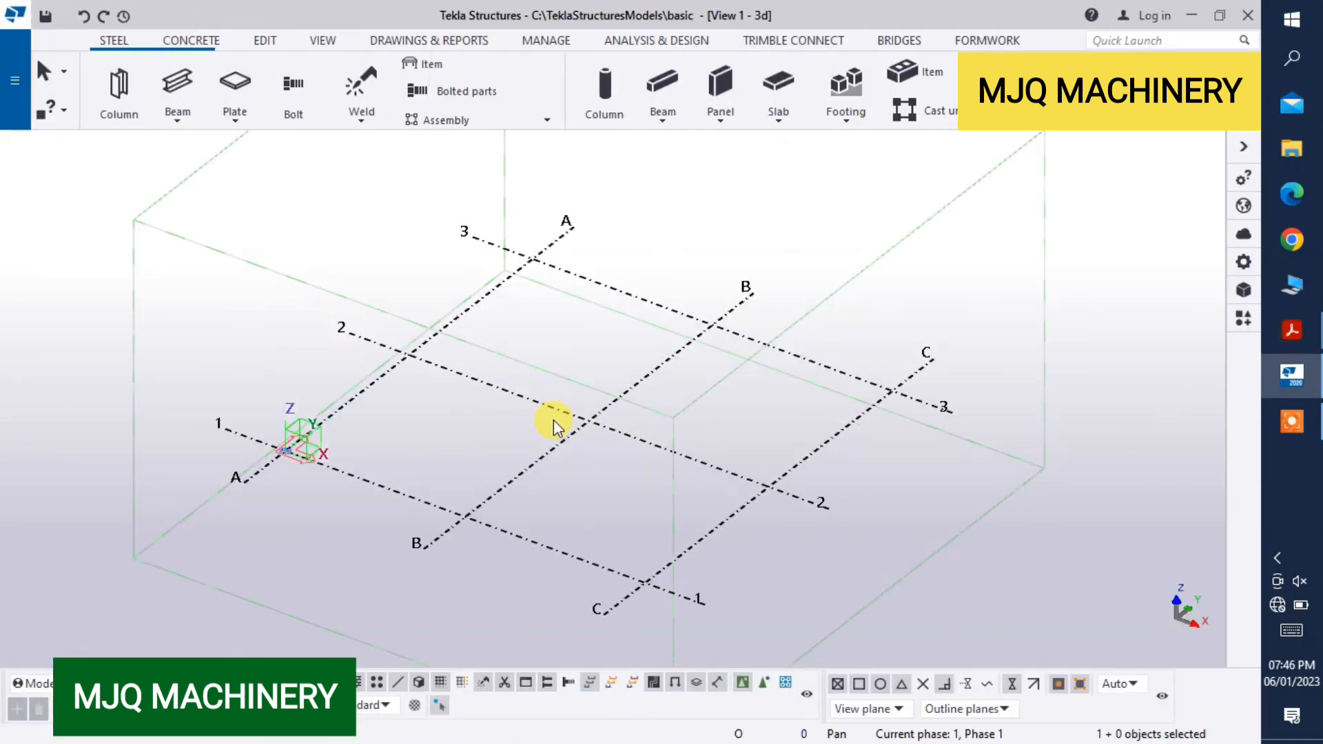
Create plan and elevation views along all lines of the rectangular grid using the standard settings.
left_click(604, 458)
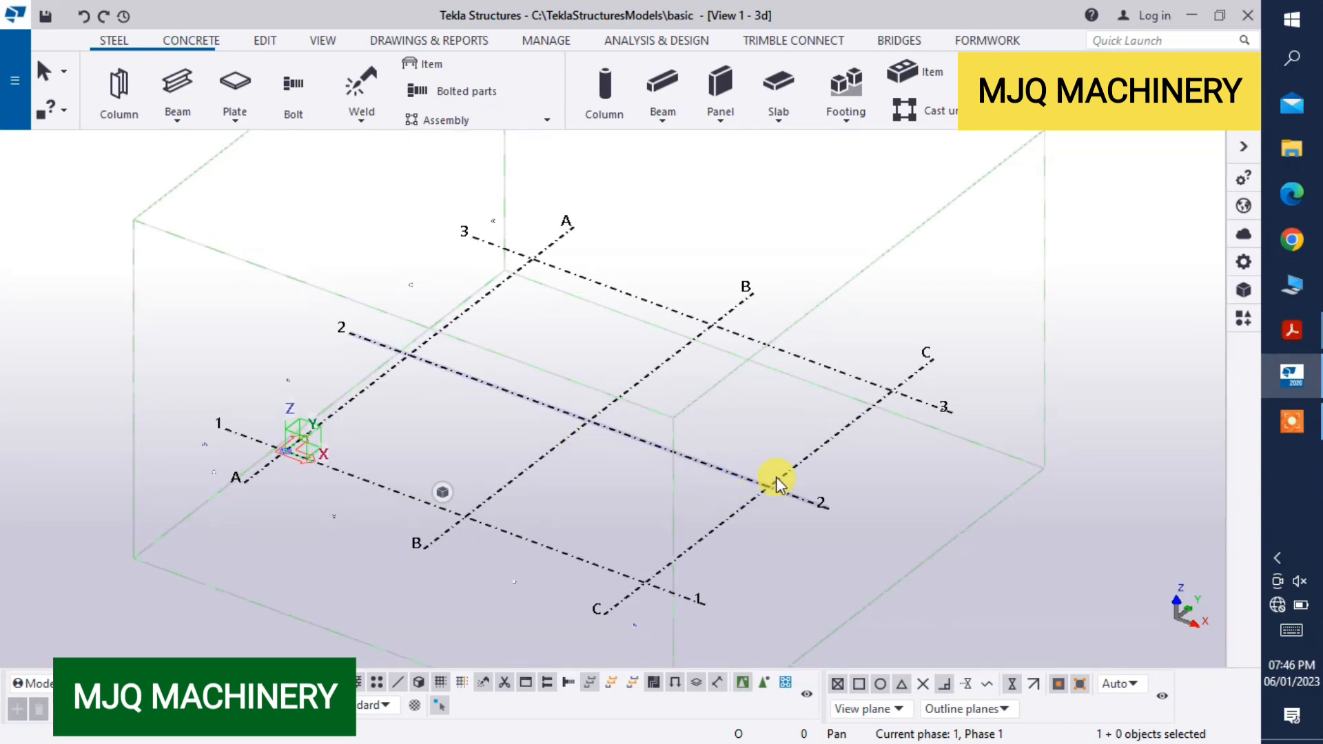
right_click(730, 479)
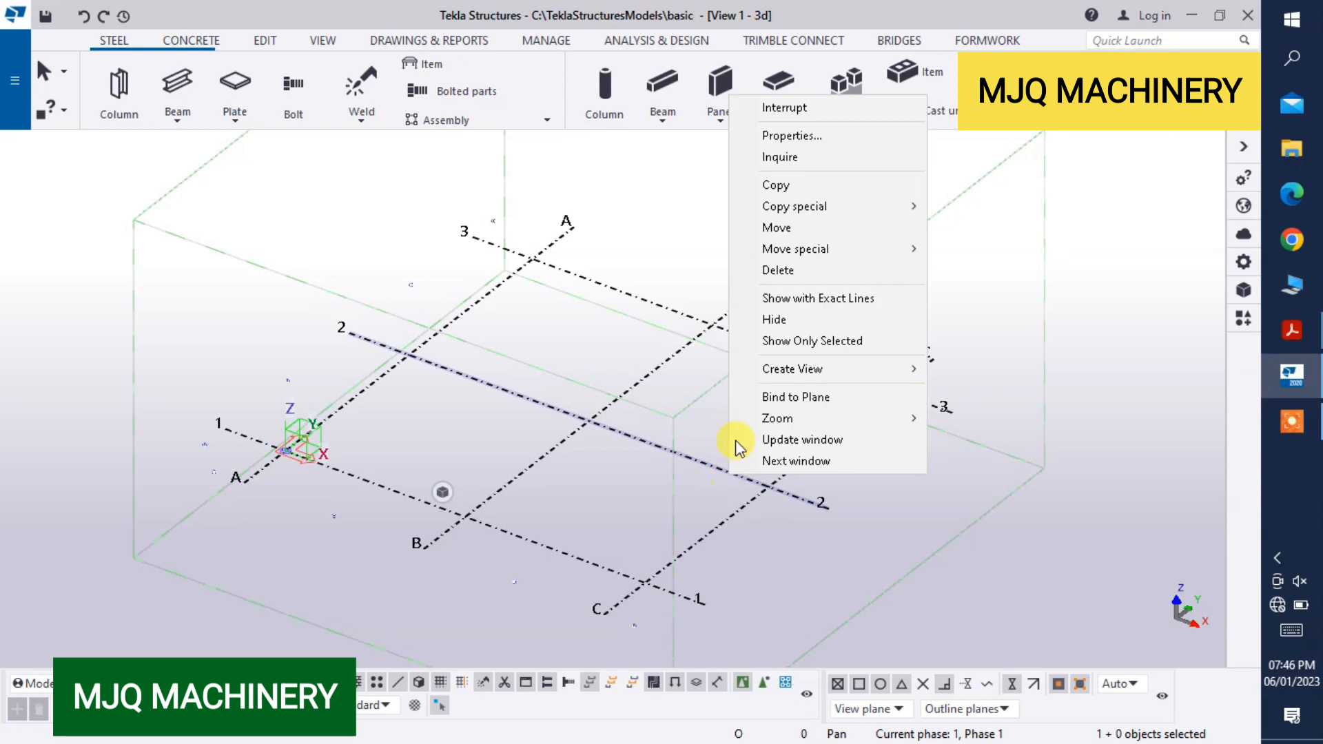
mouse_move(788, 374)
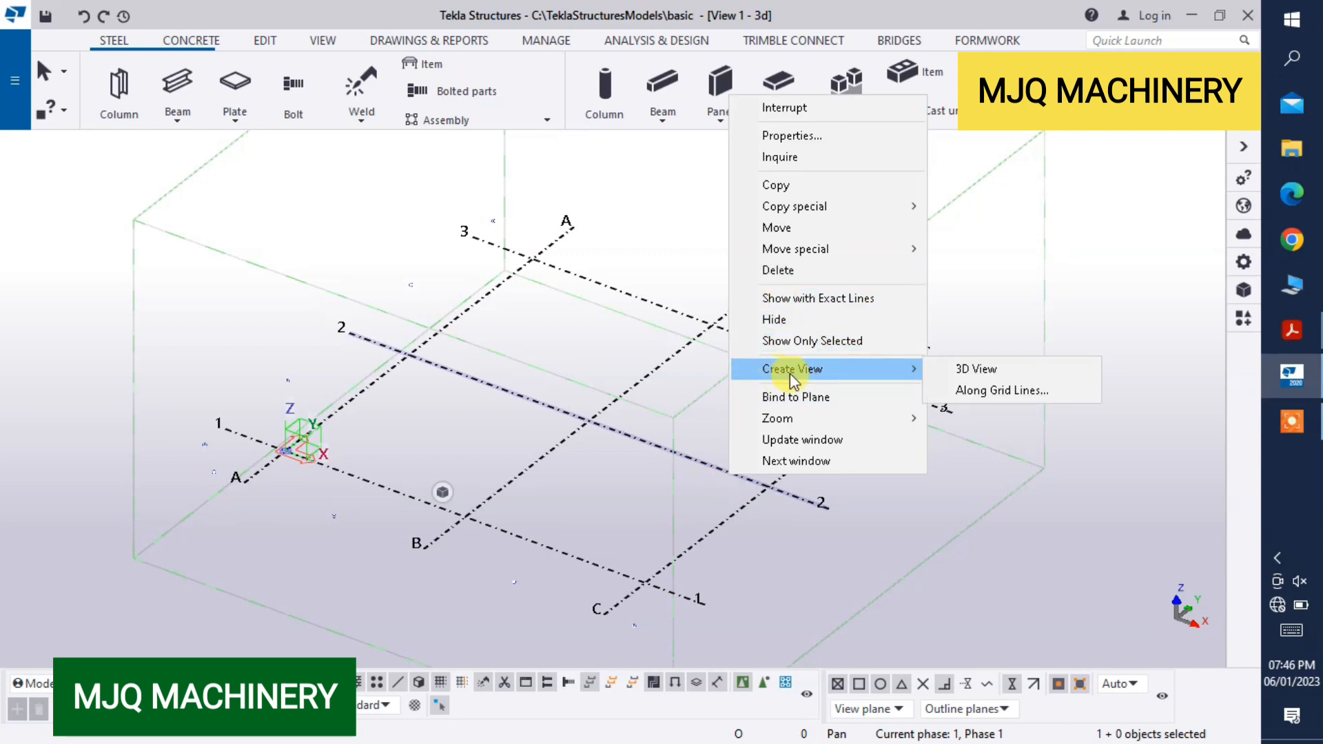
left_click(981, 395)
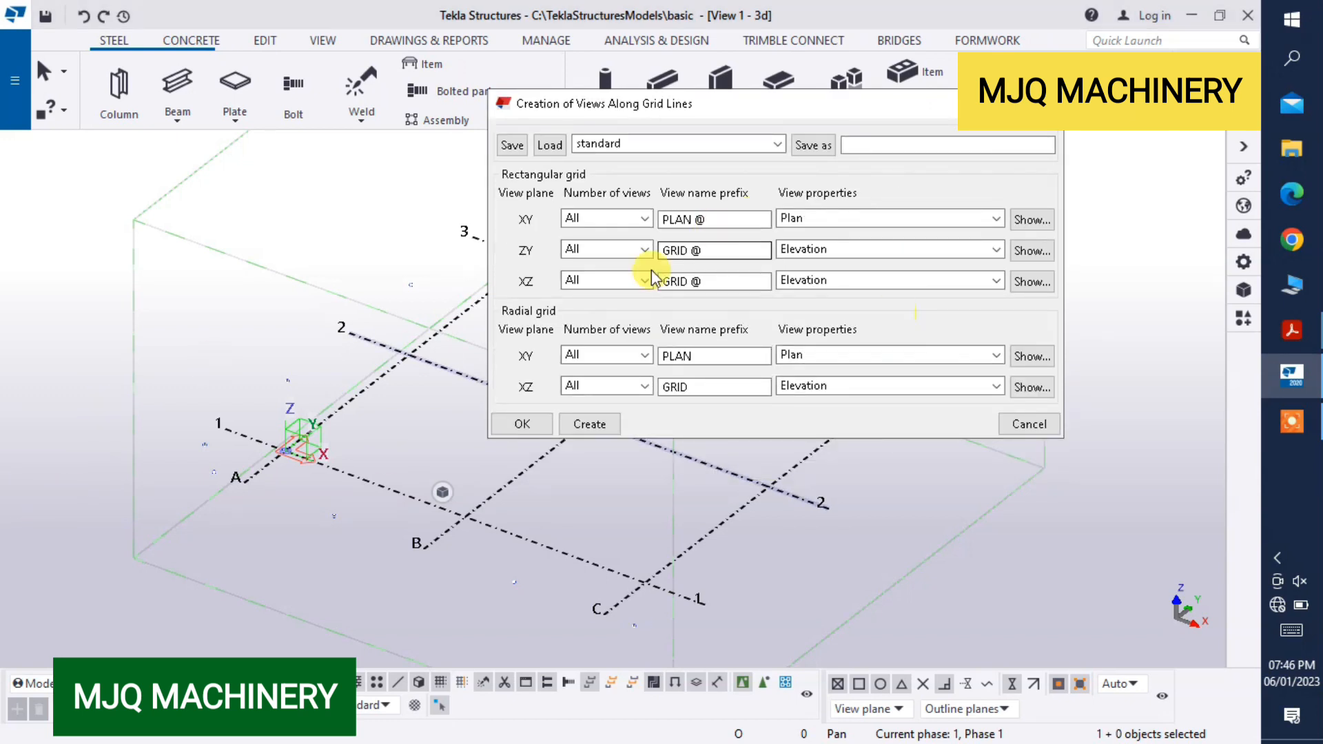
left_click(591, 423)
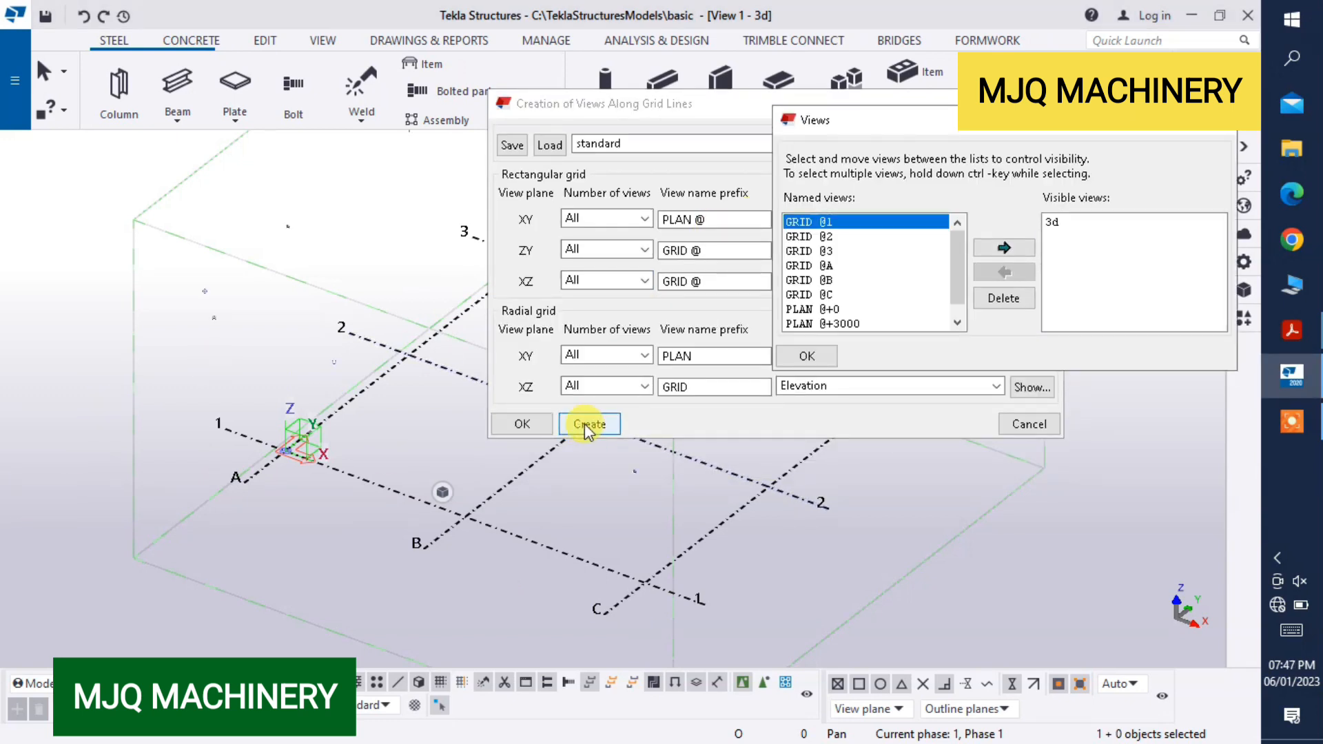
left_click(829, 362)
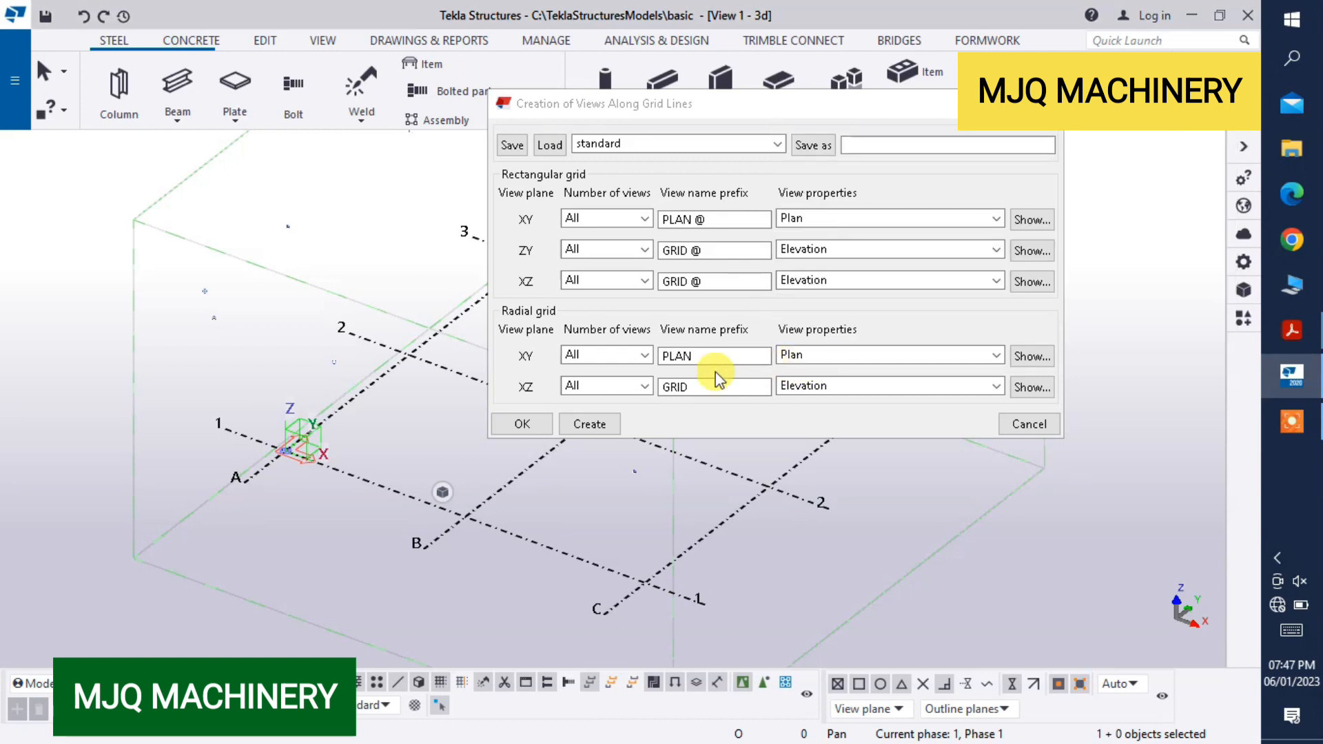
left_click(503, 424)
Check the list of named views and examine beam B2's dimensions in B2 - STANDARD.pdf in Acrobat Reader, returning to Tekla Structures.
scroll(597, 422, "up", 3)
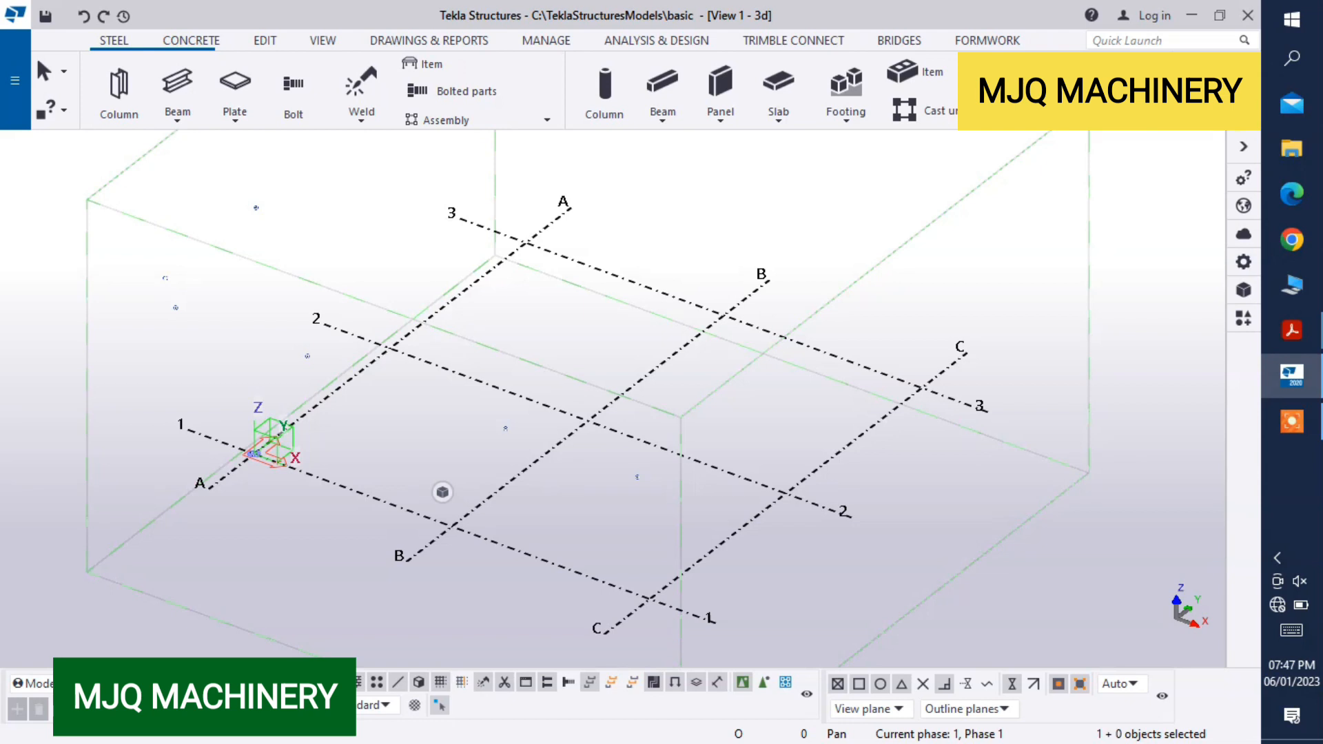
left_click(1226, 103)
left_click(1219, 232)
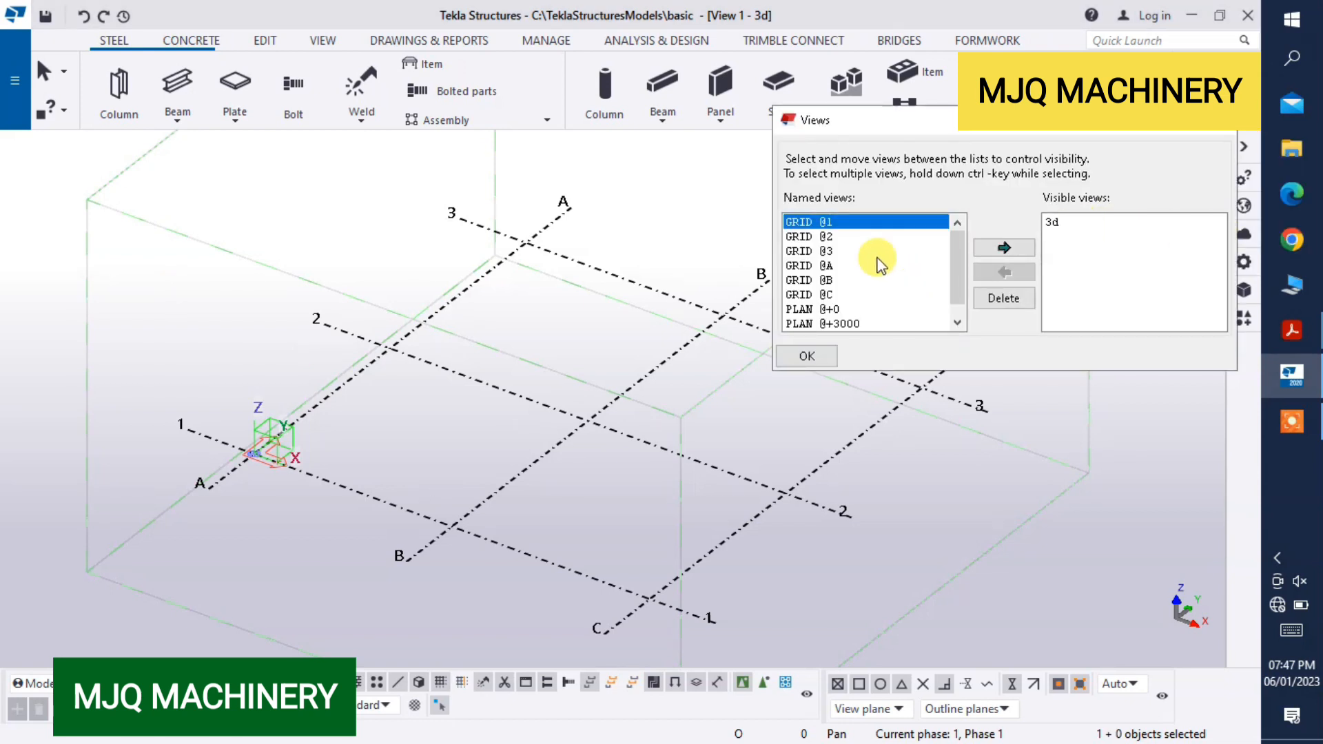
left_click(807, 357)
scroll(480, 408, "up", 3)
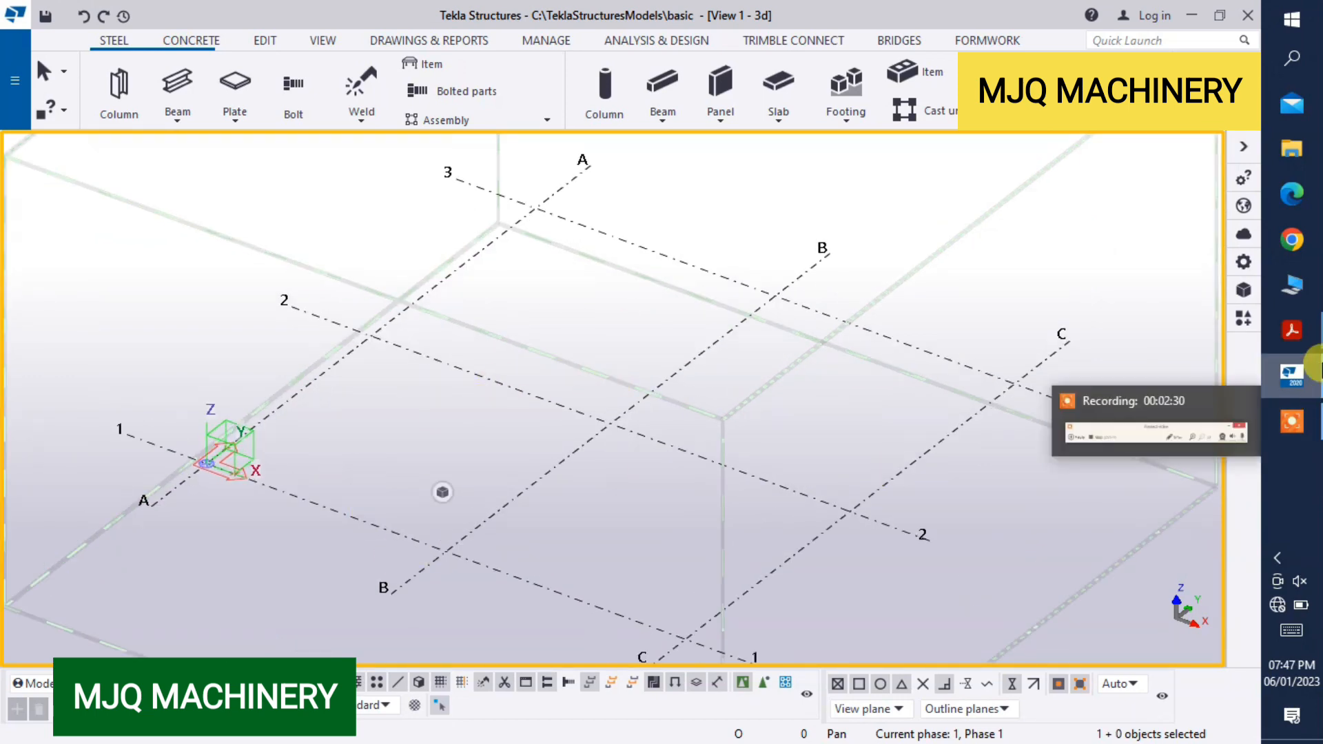
left_click(1167, 148)
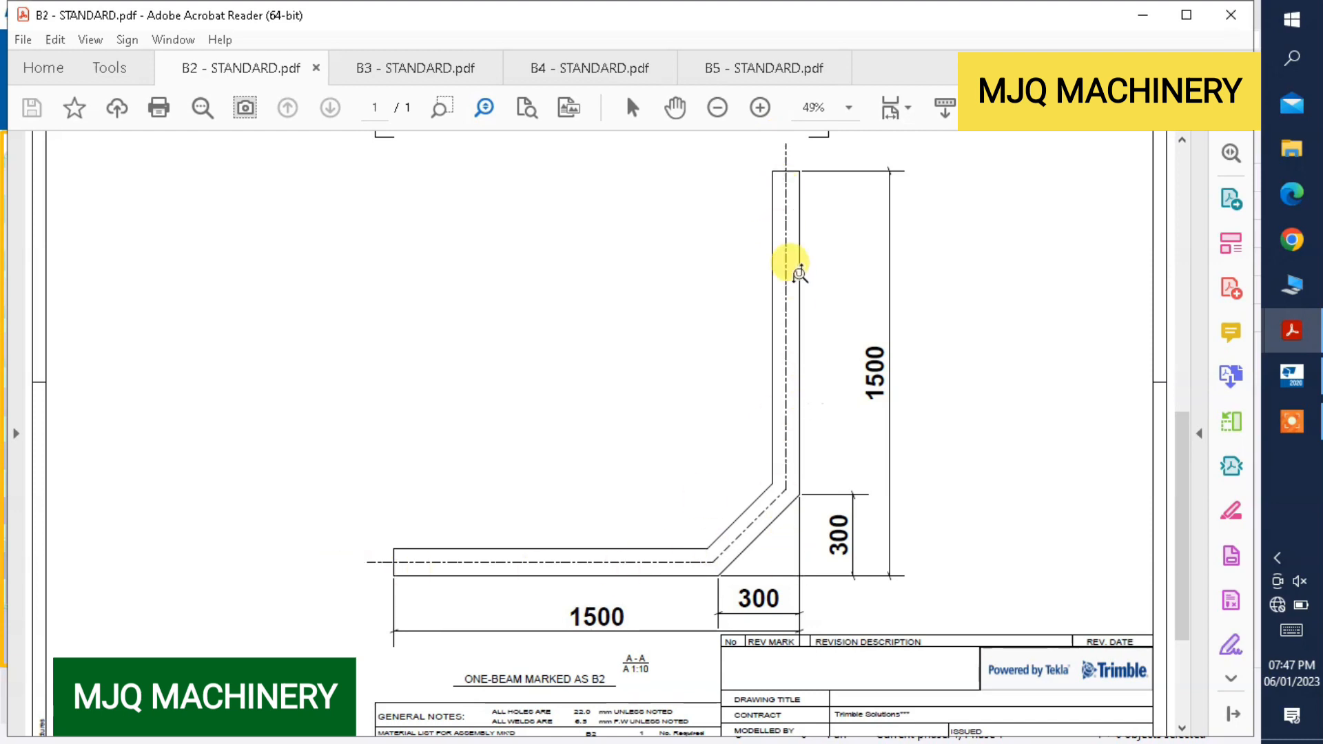
mouse_move(1318, 401)
left_click(1293, 376)
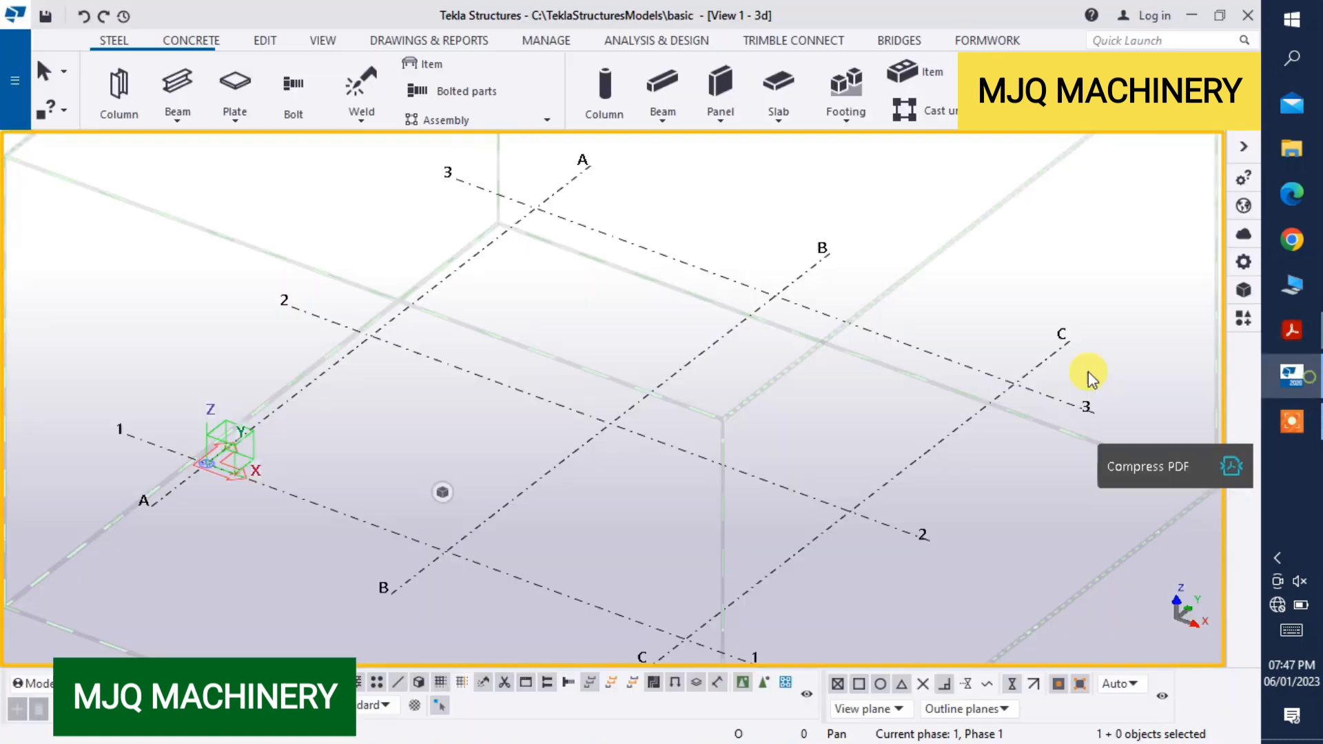
Start a steel polybeam at the intersection of grid lines A and 1, with its second point 1500 mm along grid line A.
left_click(182, 113)
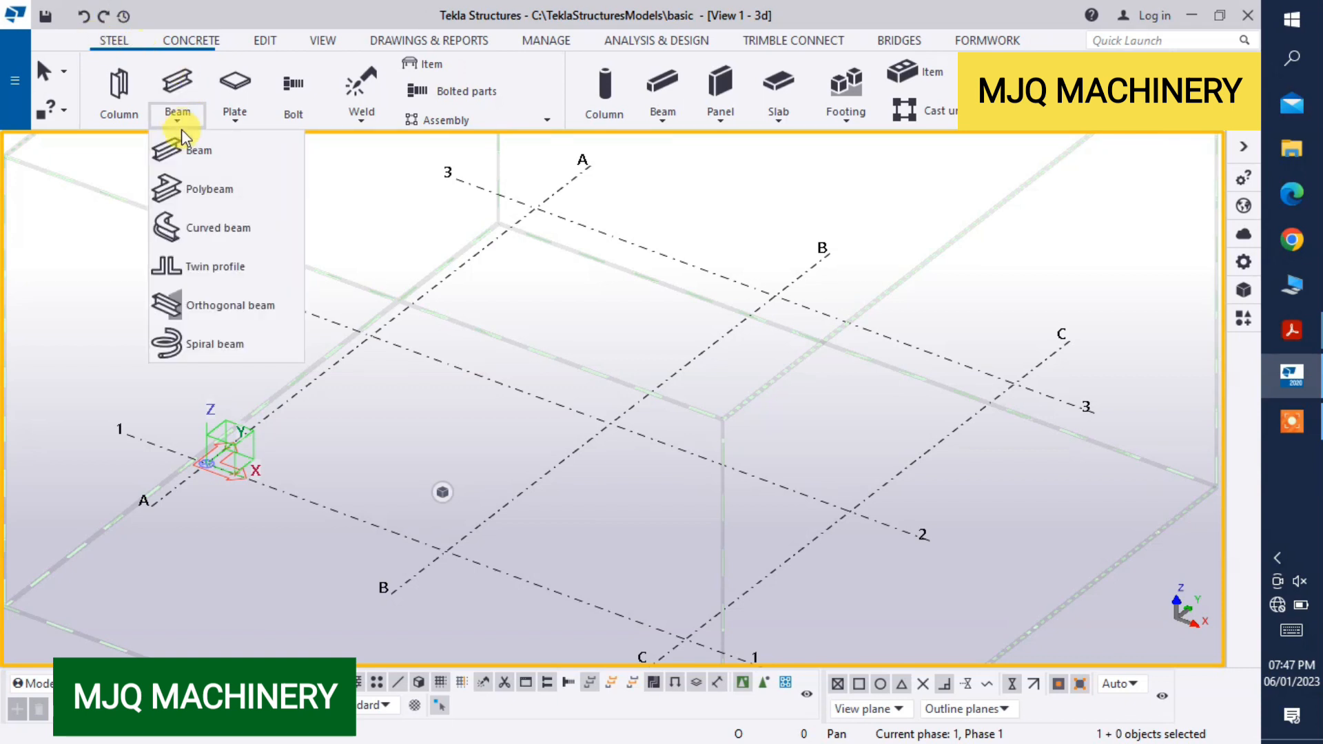
left_click(216, 190)
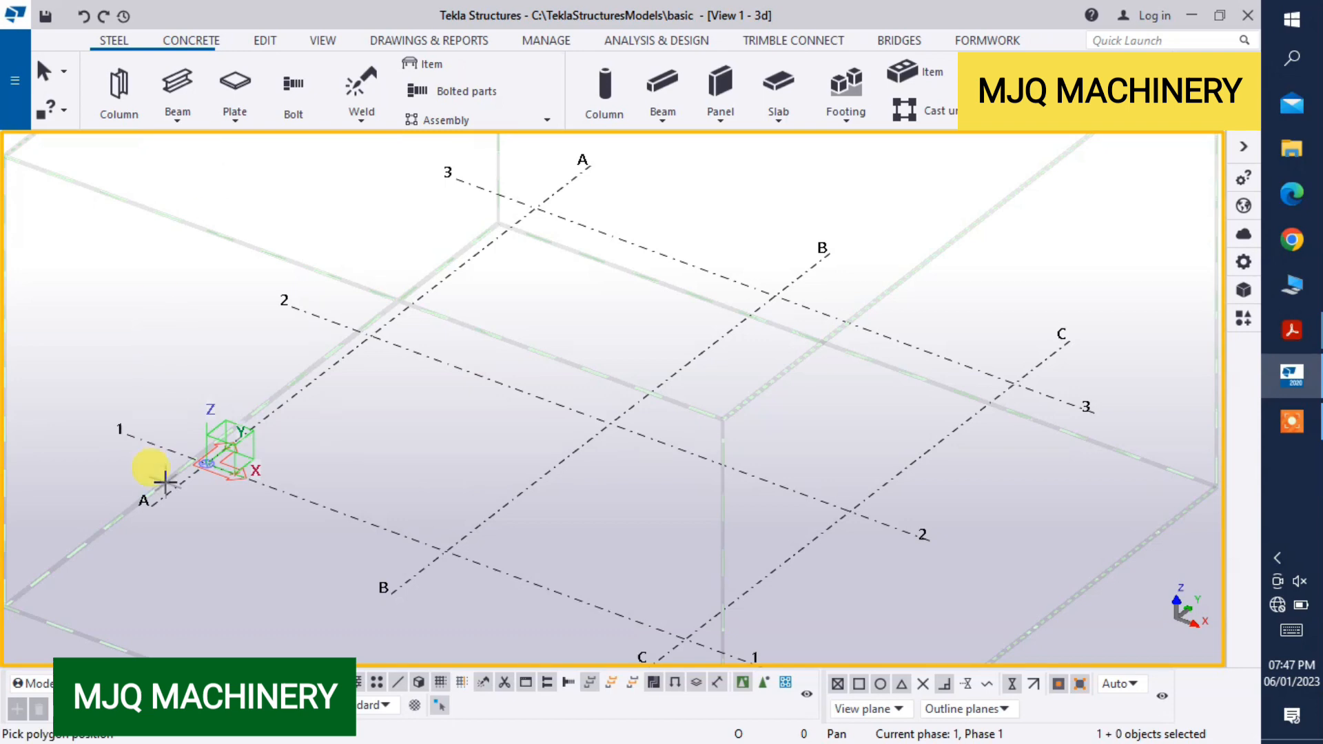
mouse_move(1311, 339)
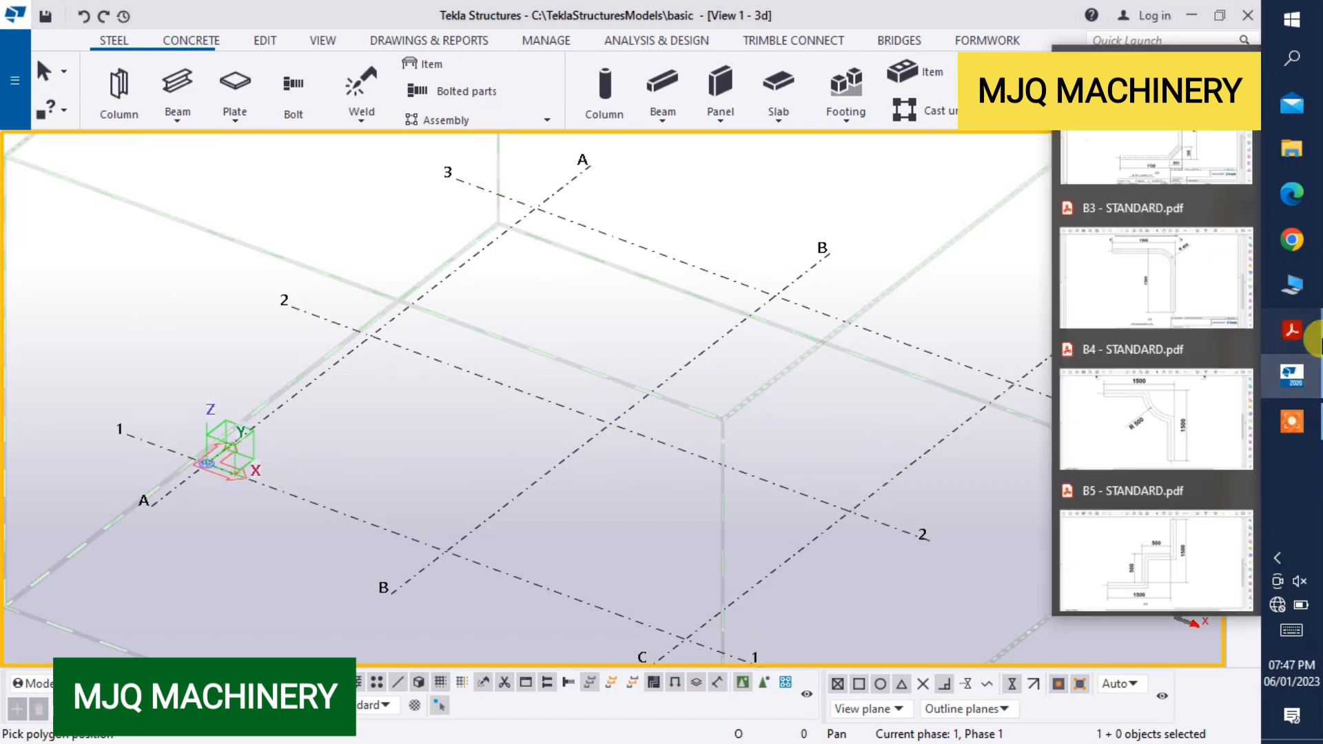
left_click(1156, 159)
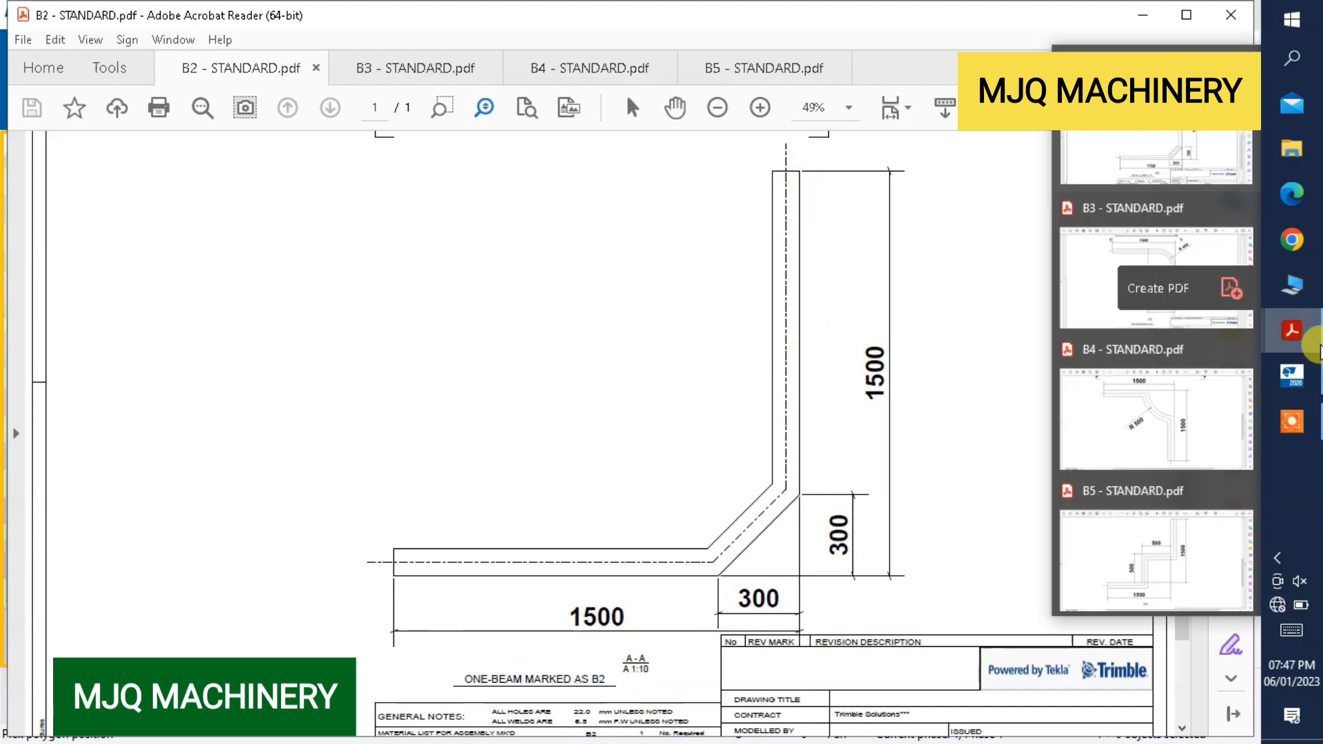
left_click(1292, 376)
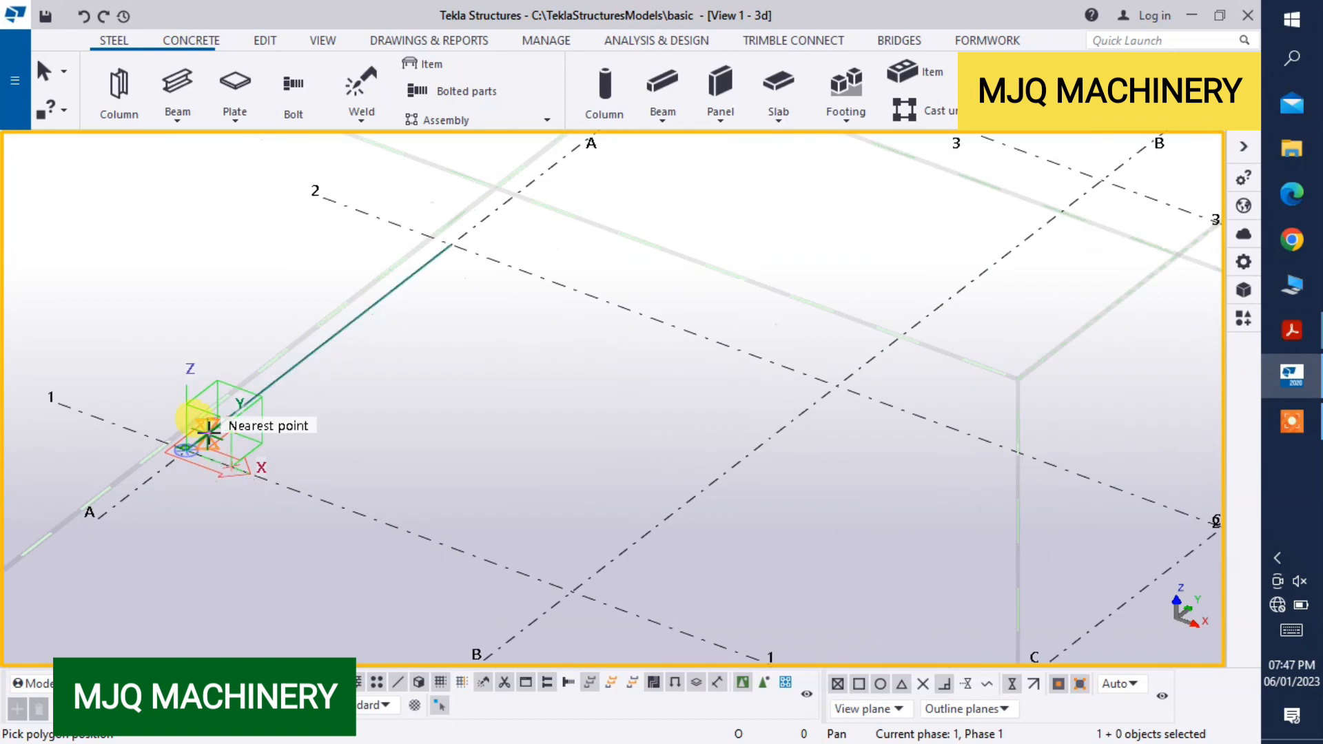
scroll(165, 491, "up", 3)
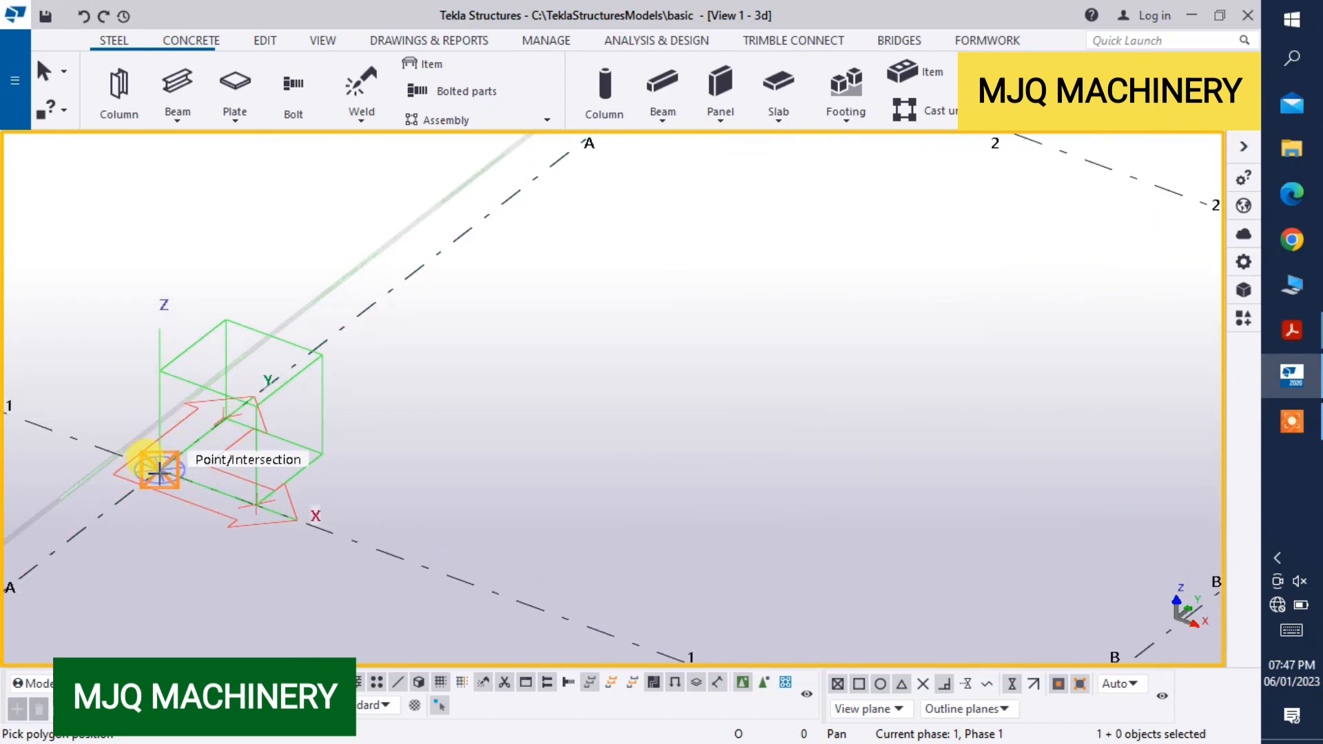
left_click(160, 476)
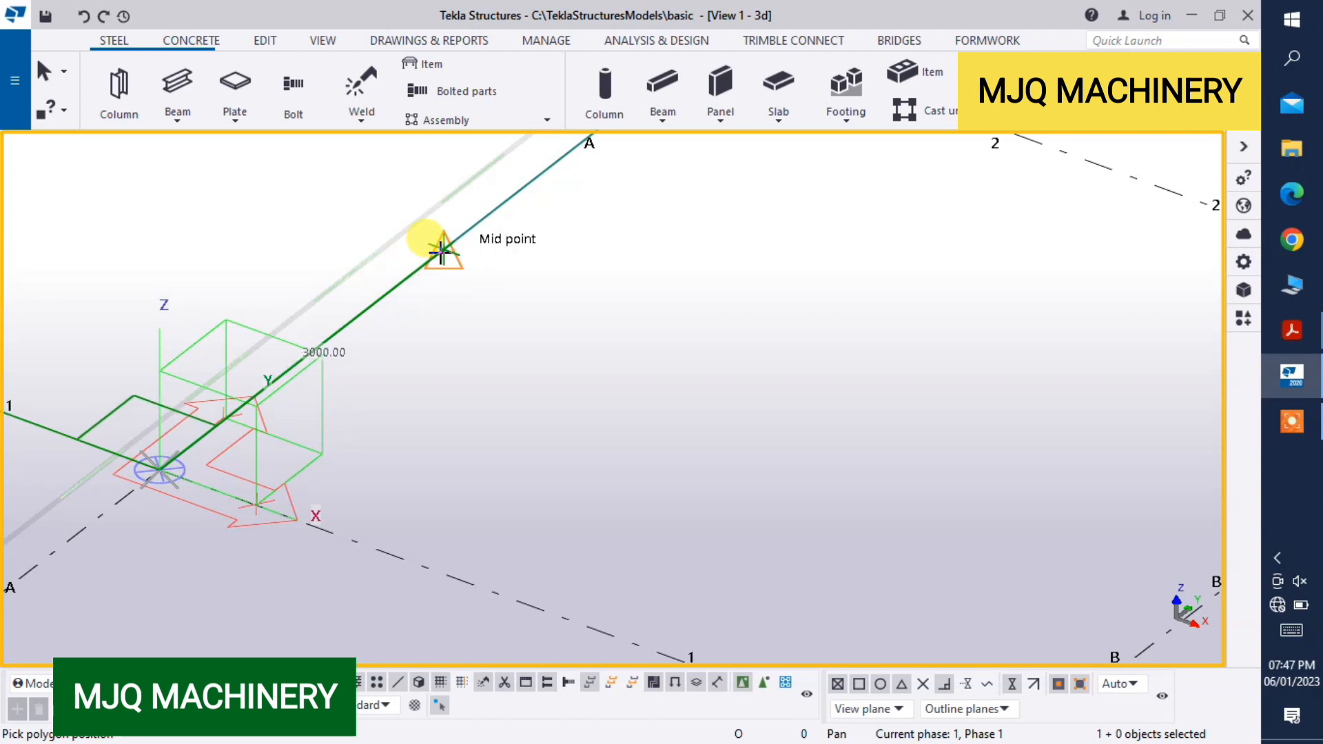
type("1500")
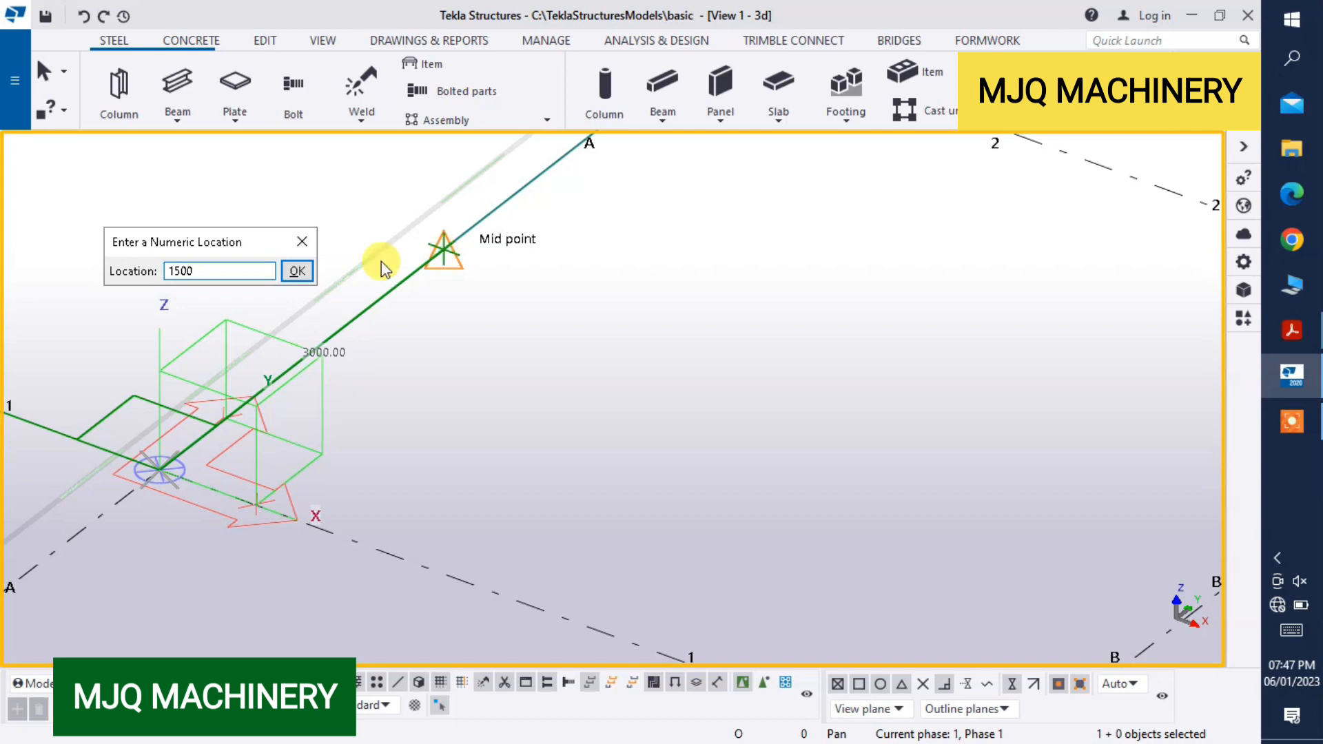
left_click(297, 271)
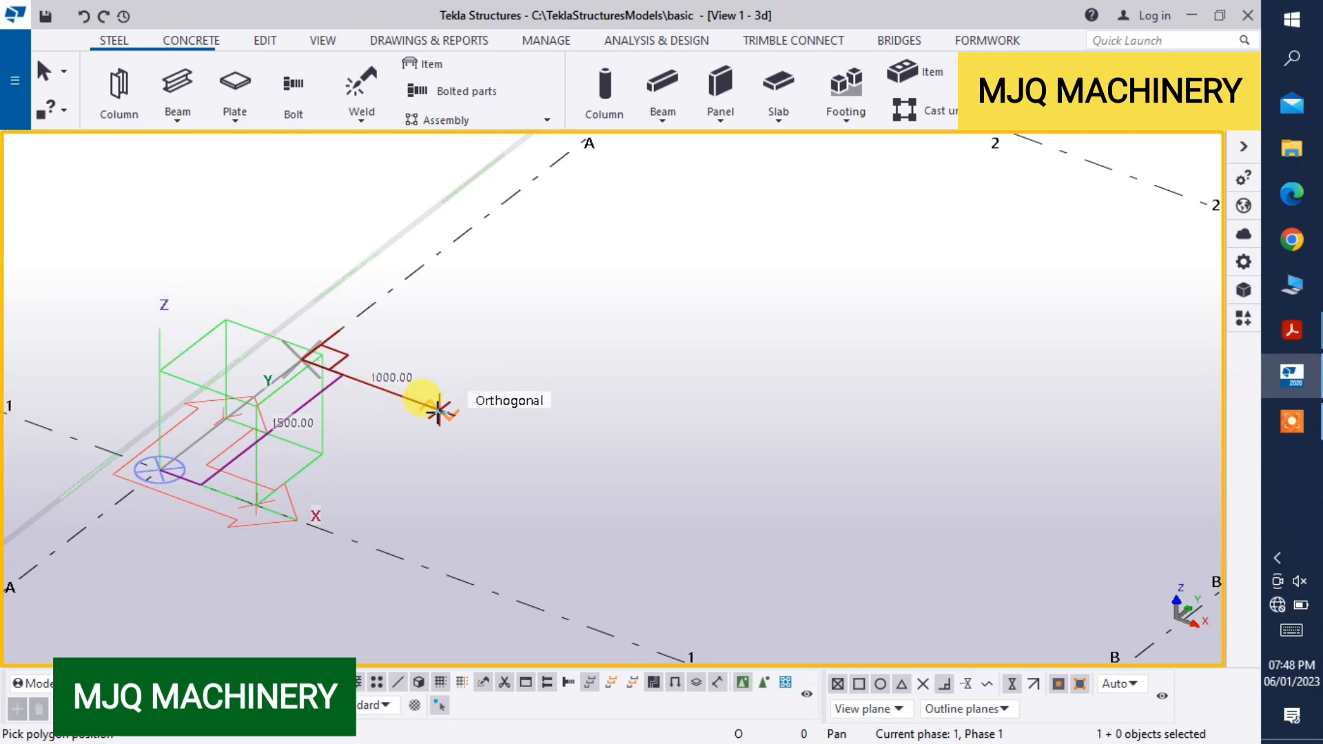
Place the polybeam's third point 1500 mm from the corner, parallel to grid line 1, and finish the L-shaped beam.
type("1500")
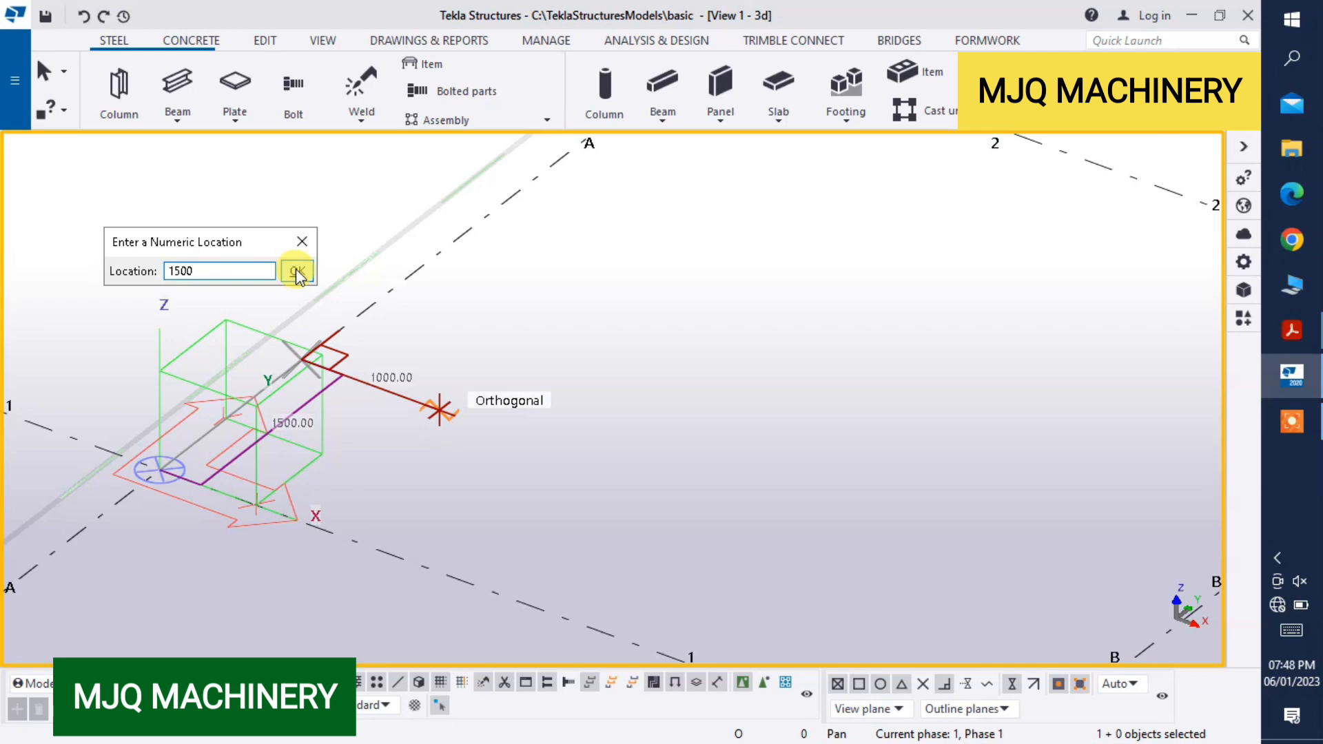
left_click(296, 271)
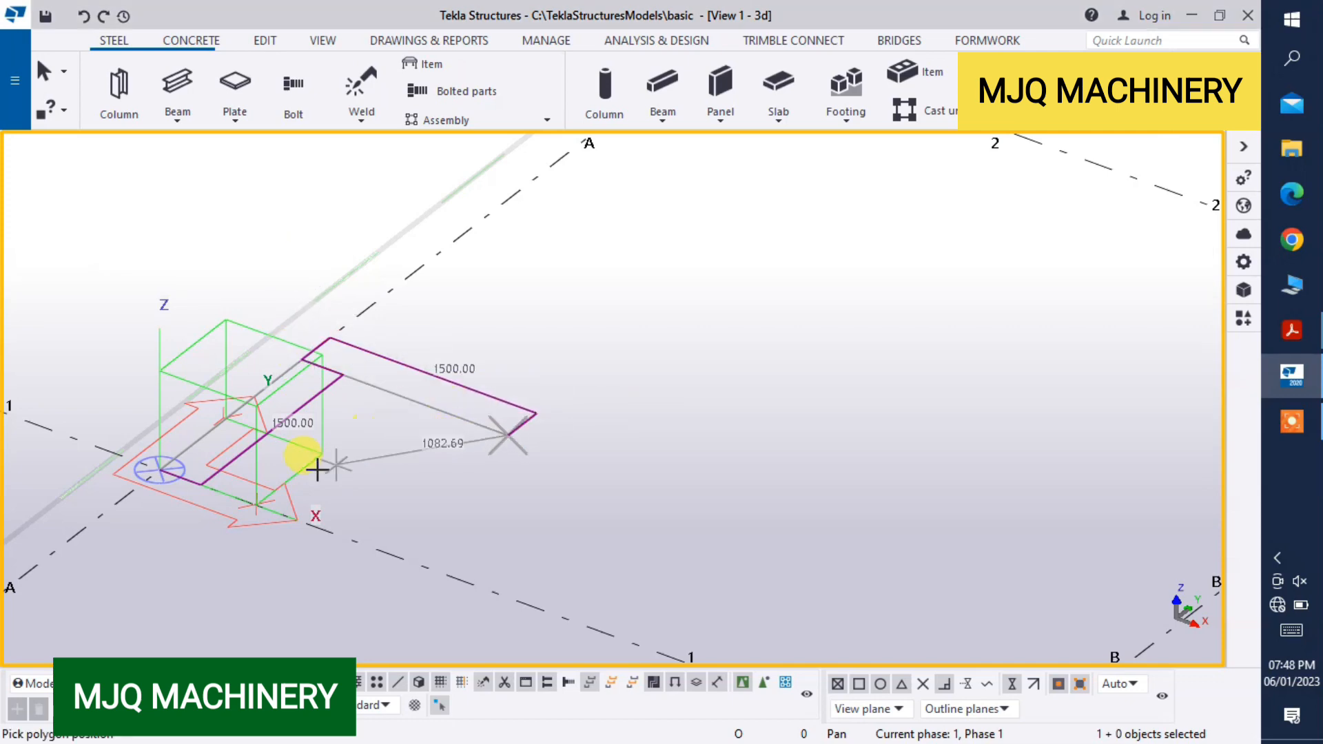
scroll(184, 469, "up", 5)
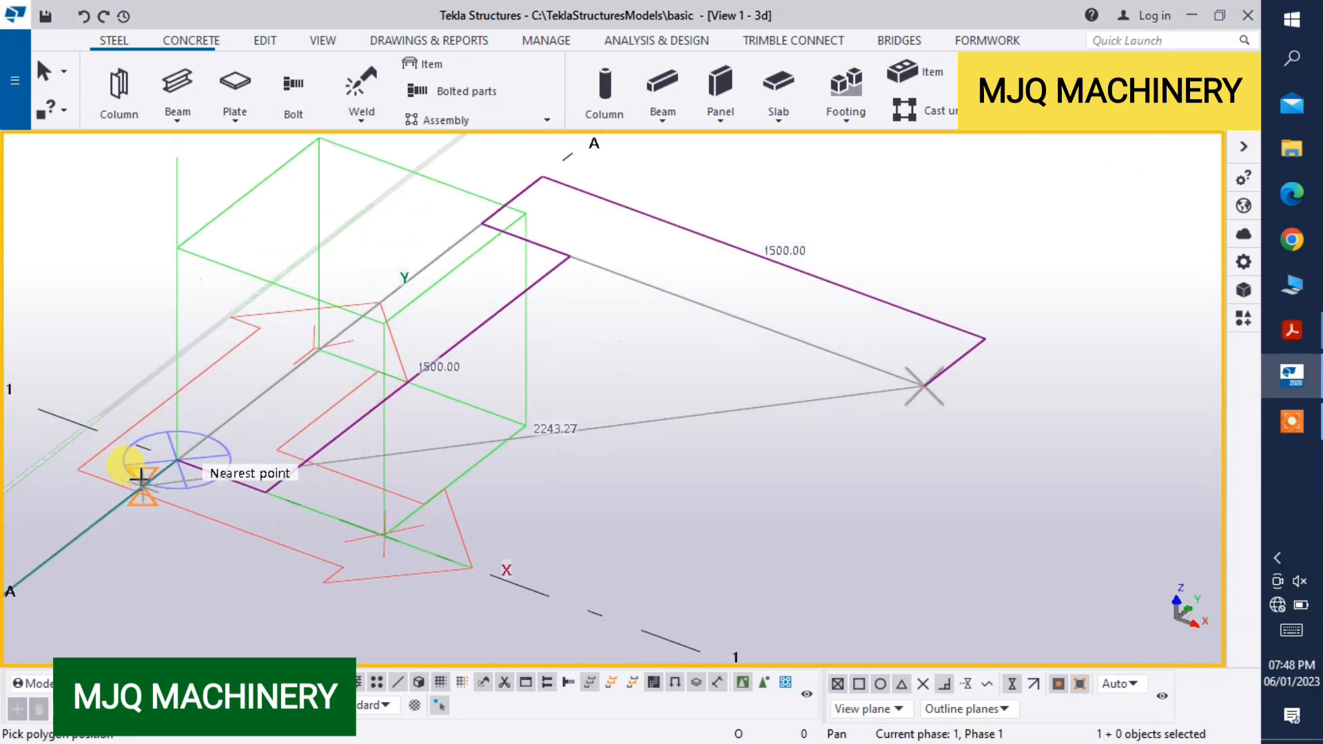
left_click(184, 459)
middle_click(184, 458)
scroll(184, 455, "down", 5)
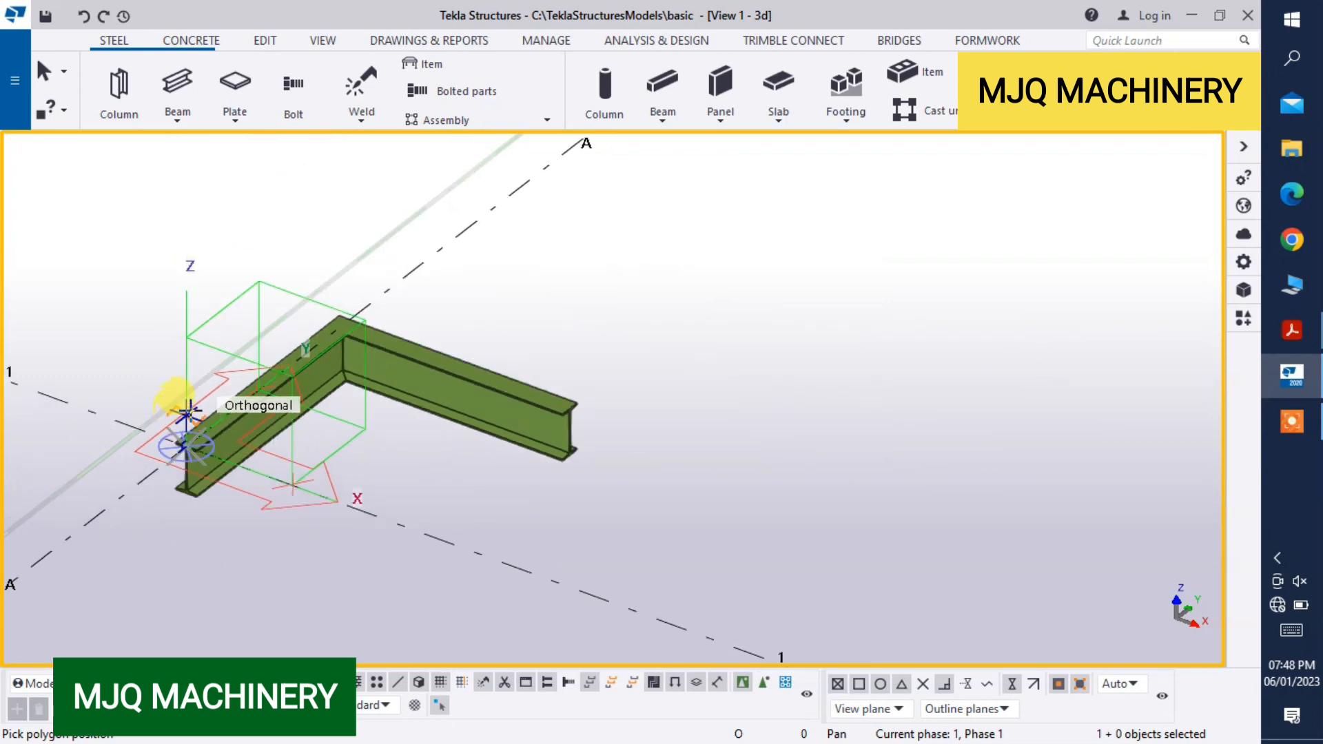
right_click(872, 325)
left_click(917, 345)
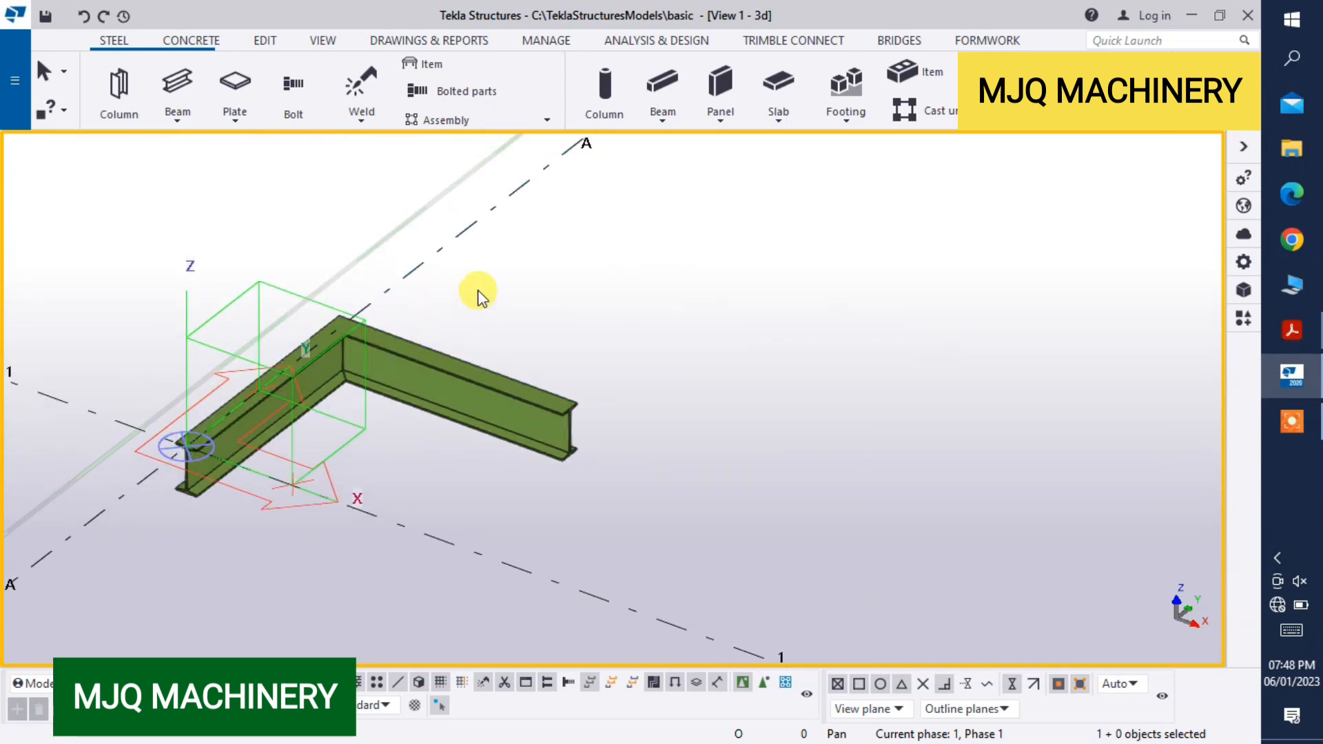
right_click(499, 282)
left_click(551, 379)
scroll(209, 453, "up", 3)
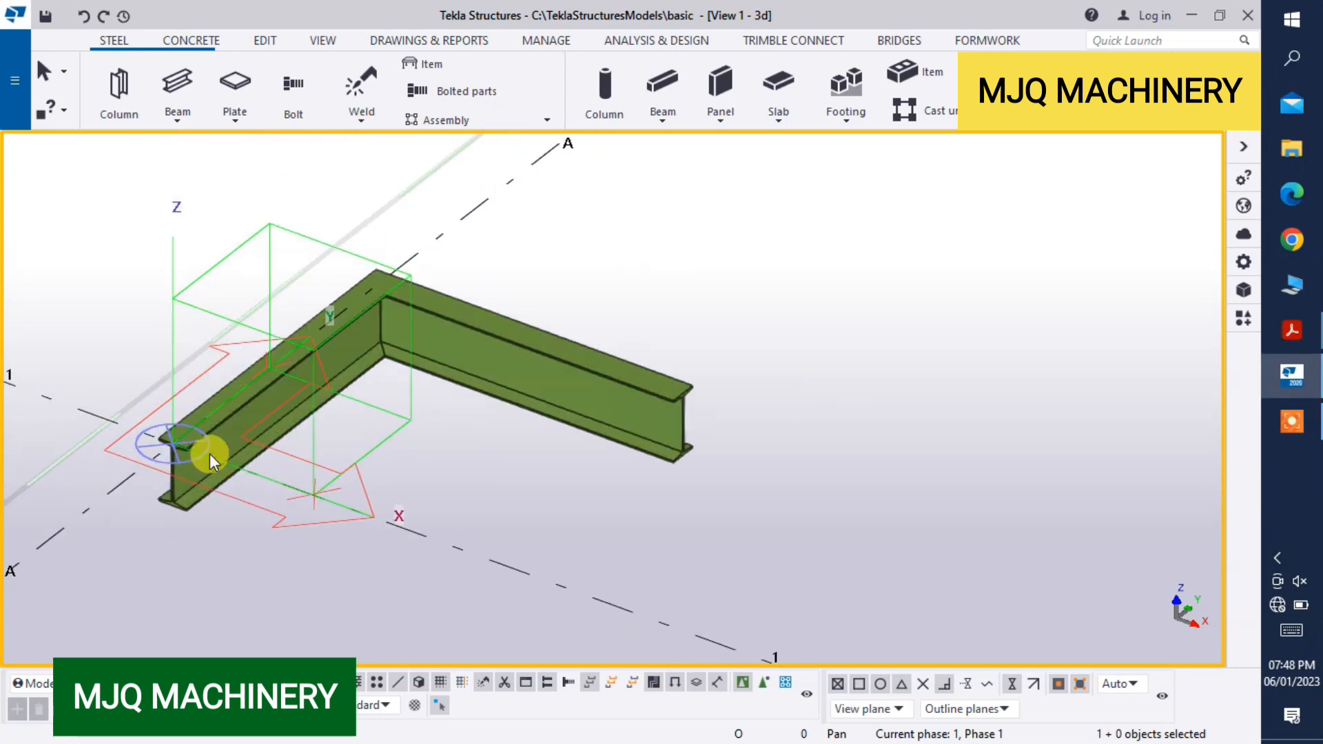
Select the polybeam and examine the profile listed in the B2 drawing's material list in Acrobat Reader, returning to Tekla Structures.
left_click(581, 272)
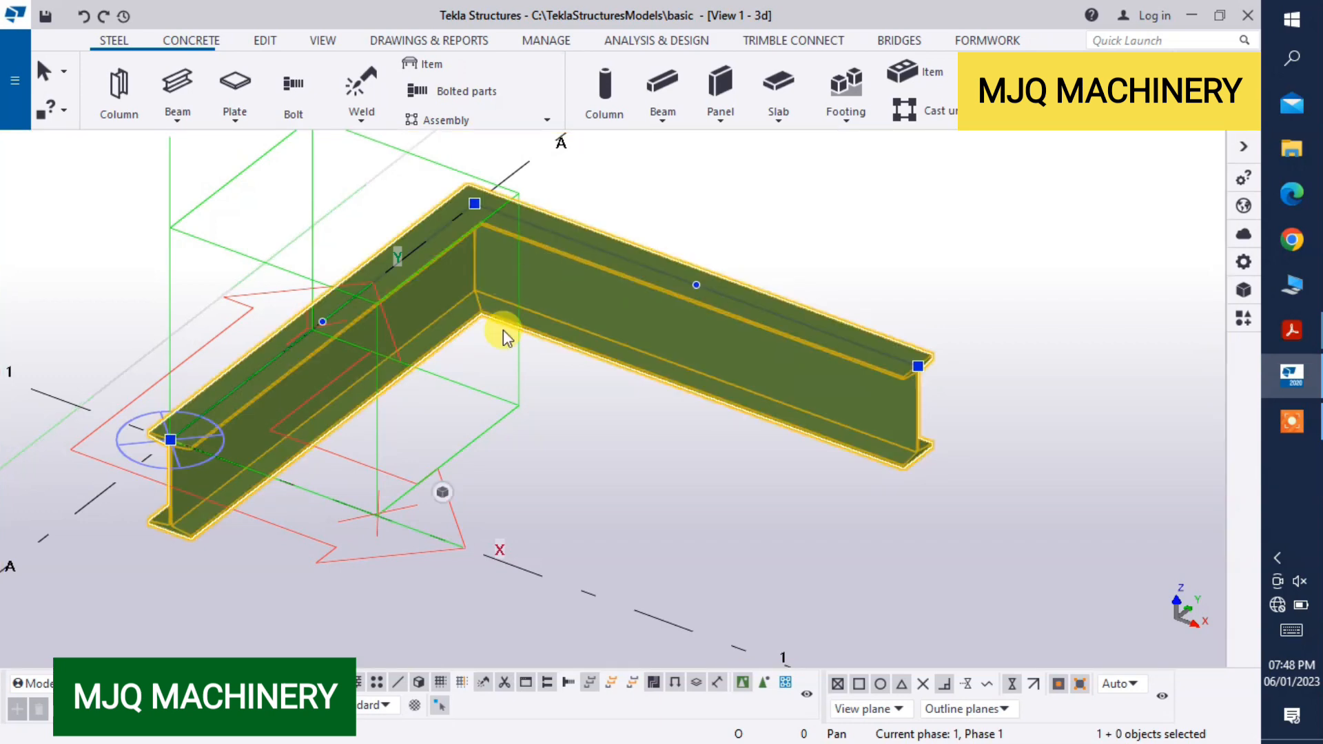
mouse_move(1293, 330)
left_click(1151, 178)
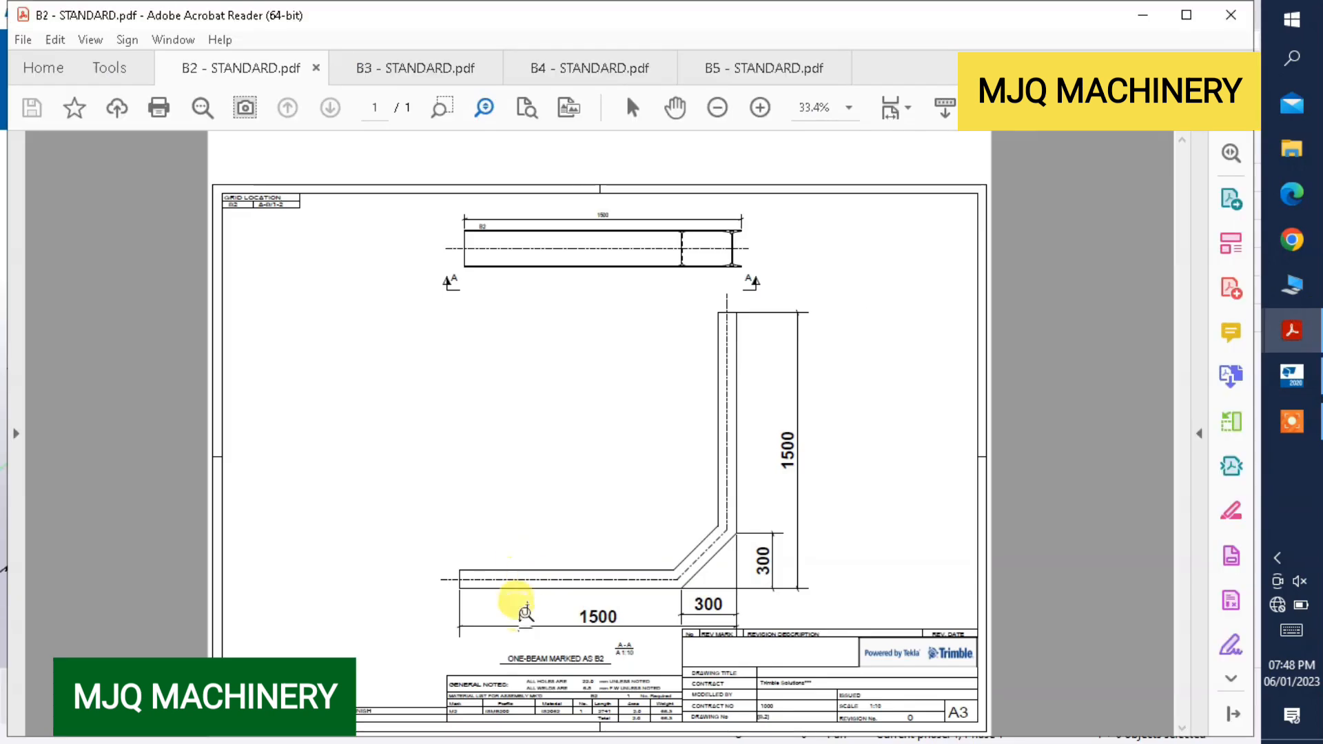
scroll(496, 716, "up", 7)
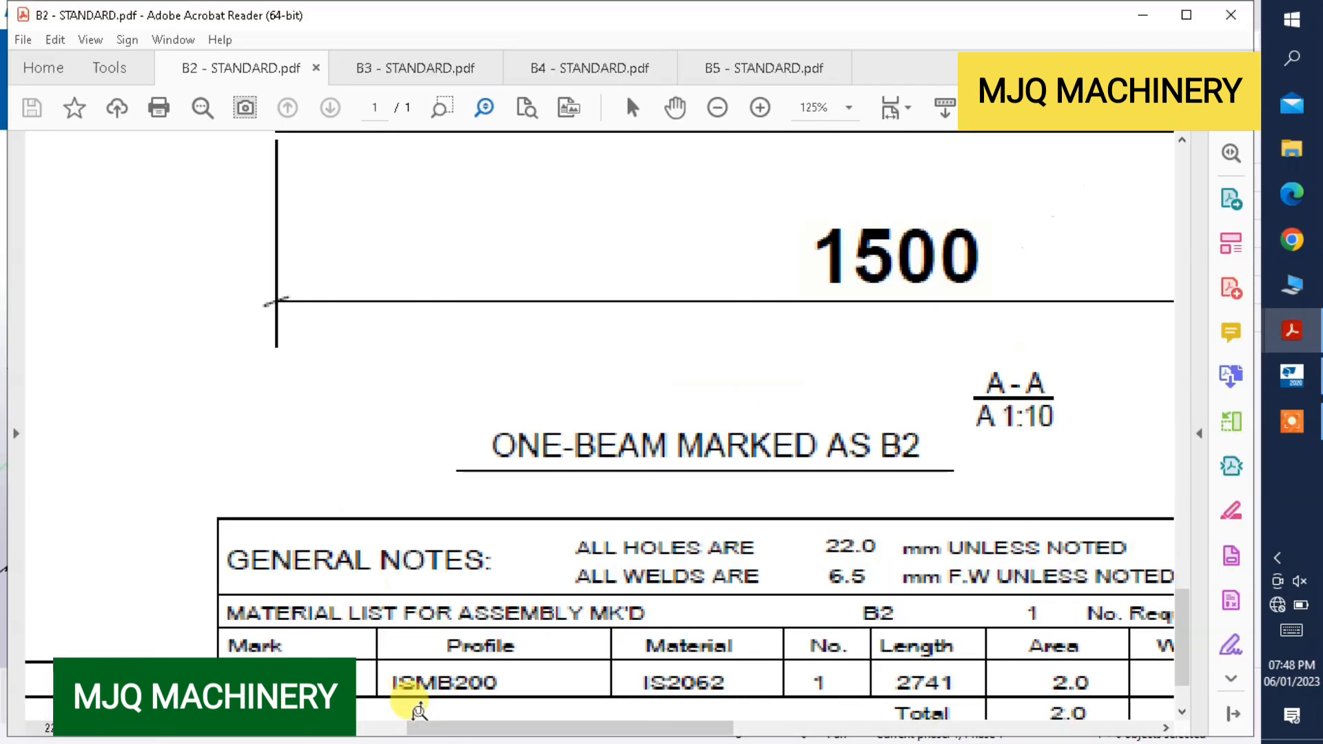
scroll(414, 686, "up", 2)
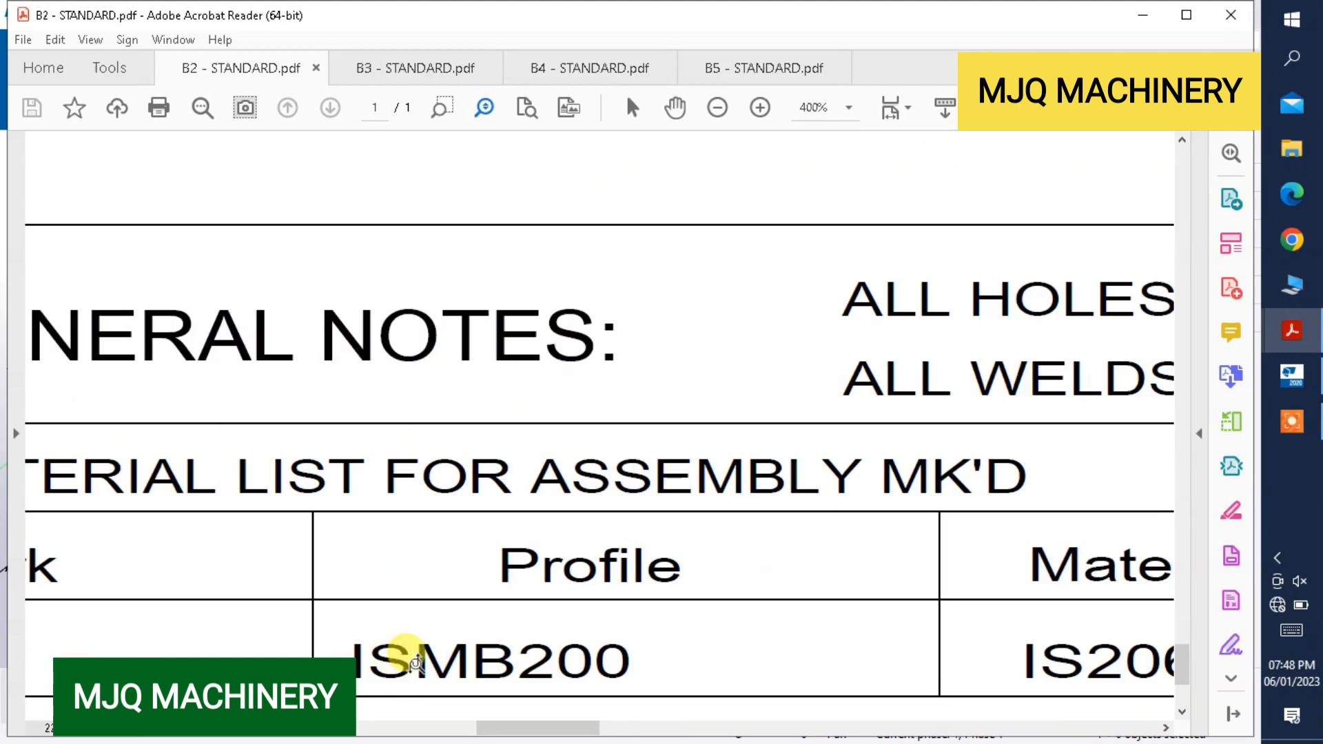
scroll(526, 591, "down", 5)
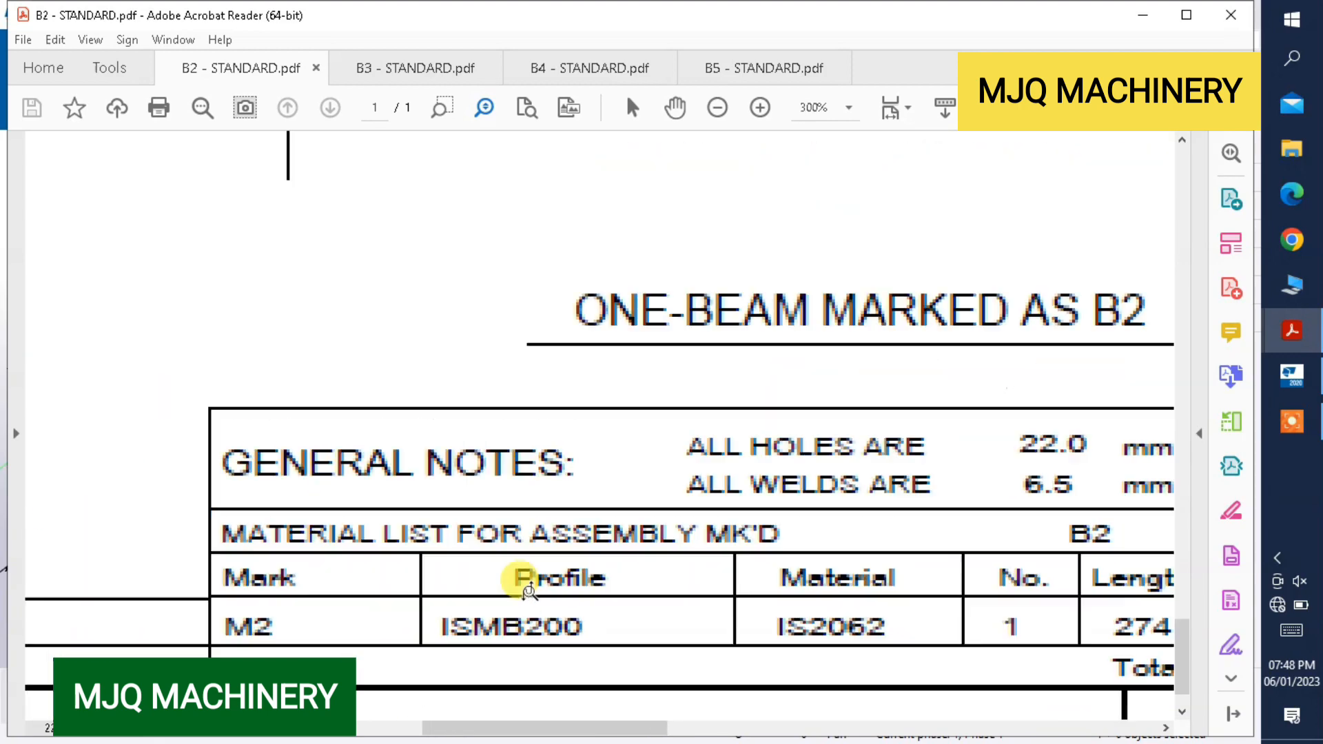
key("alt+Tab")
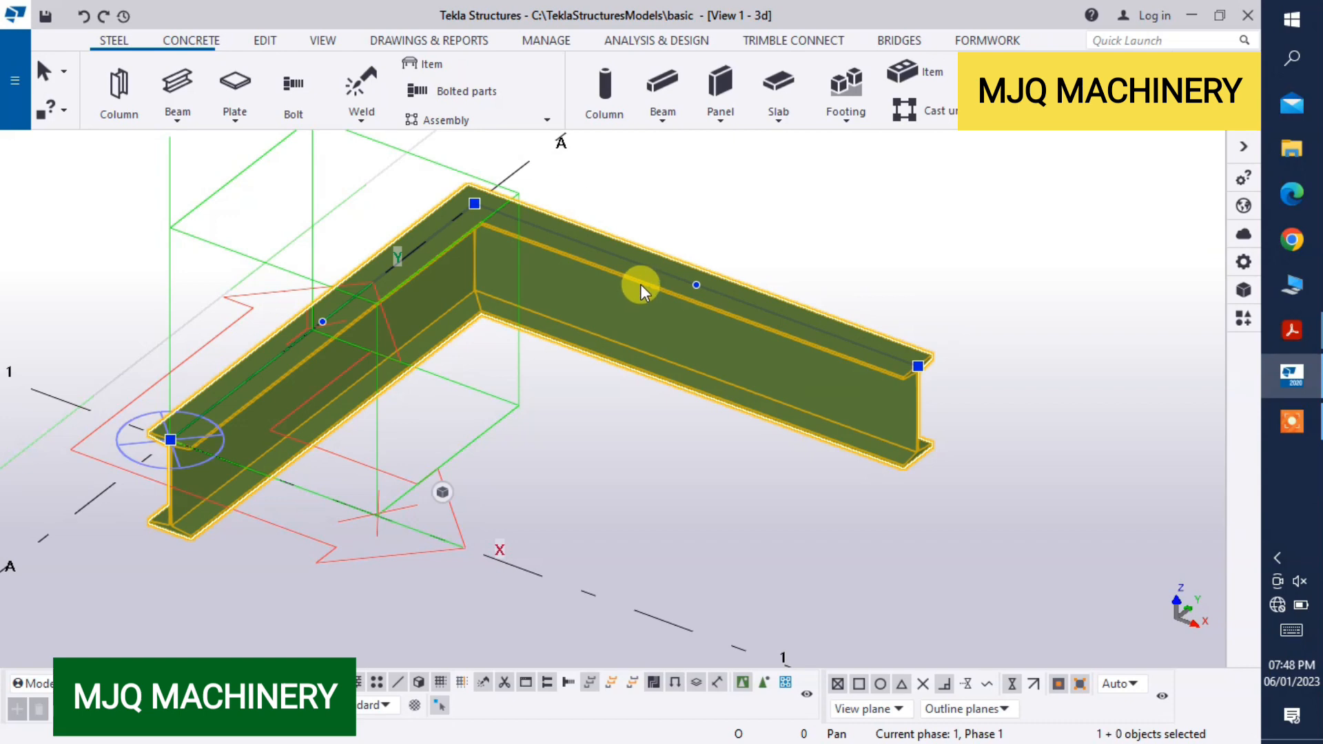
Change the selected polybeam's profile to ISMB200 from the ISMB group of the profile catalog and apply the modification.
double_click(640, 279)
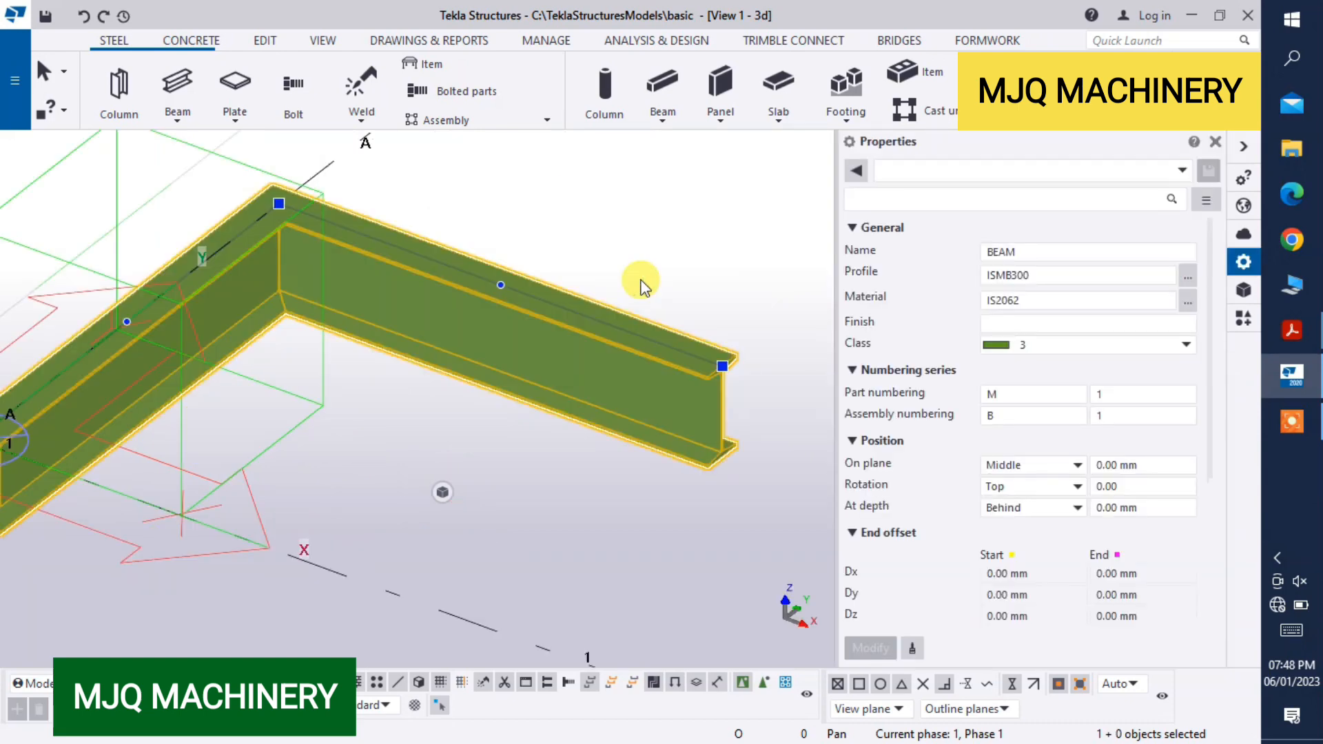
scroll(704, 337, "down", 1)
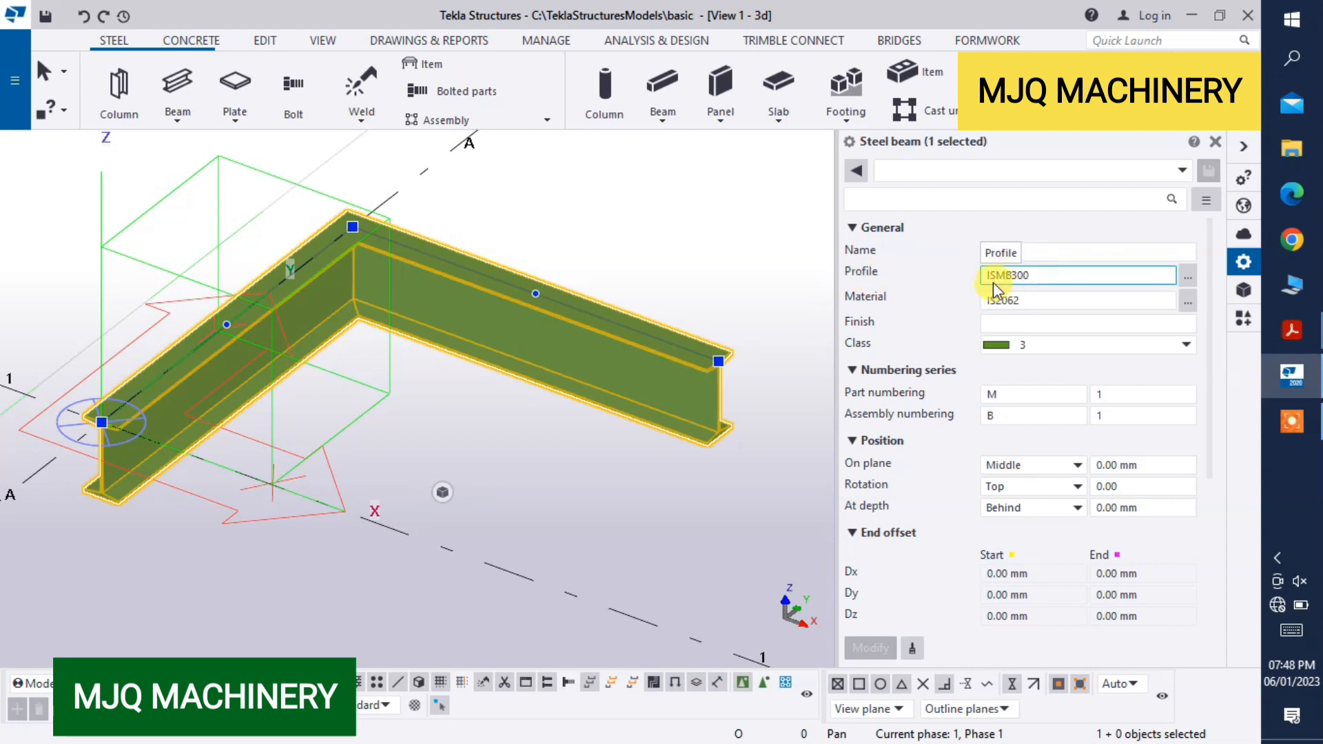
left_click(1186, 279)
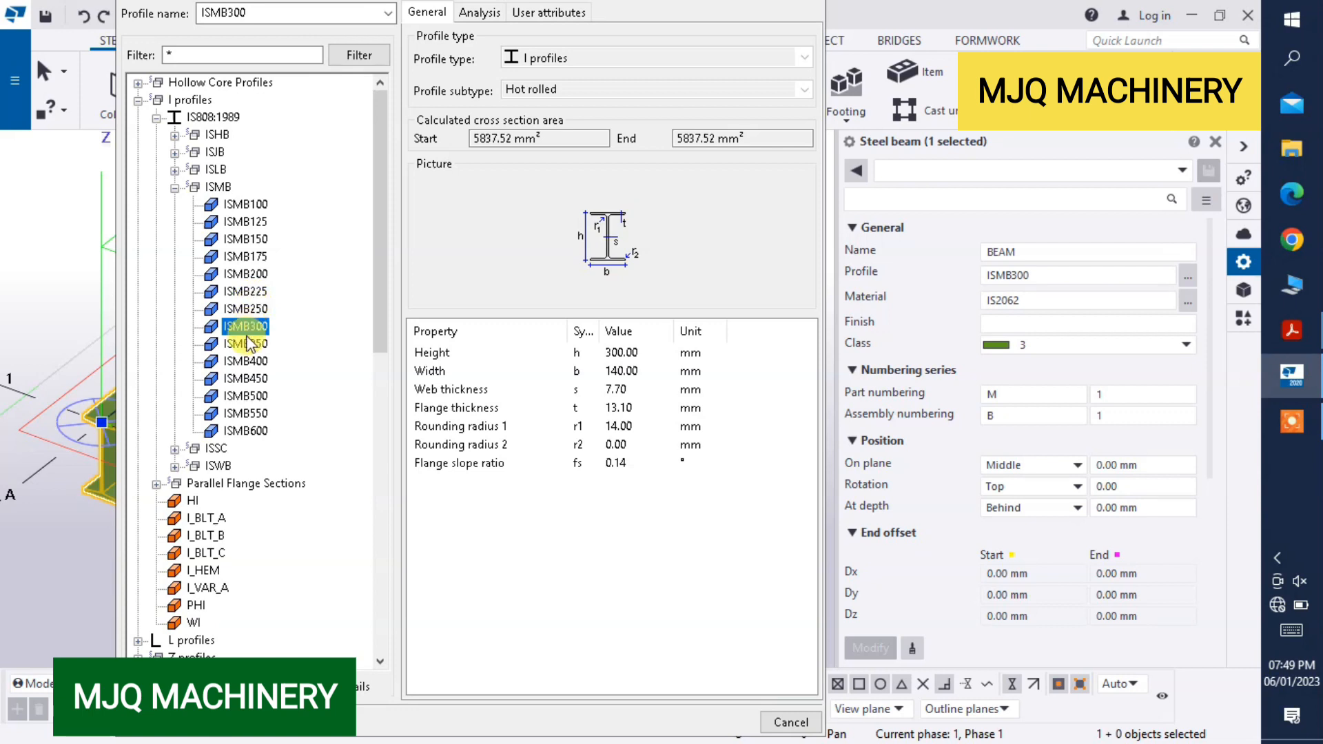
left_click(245, 275)
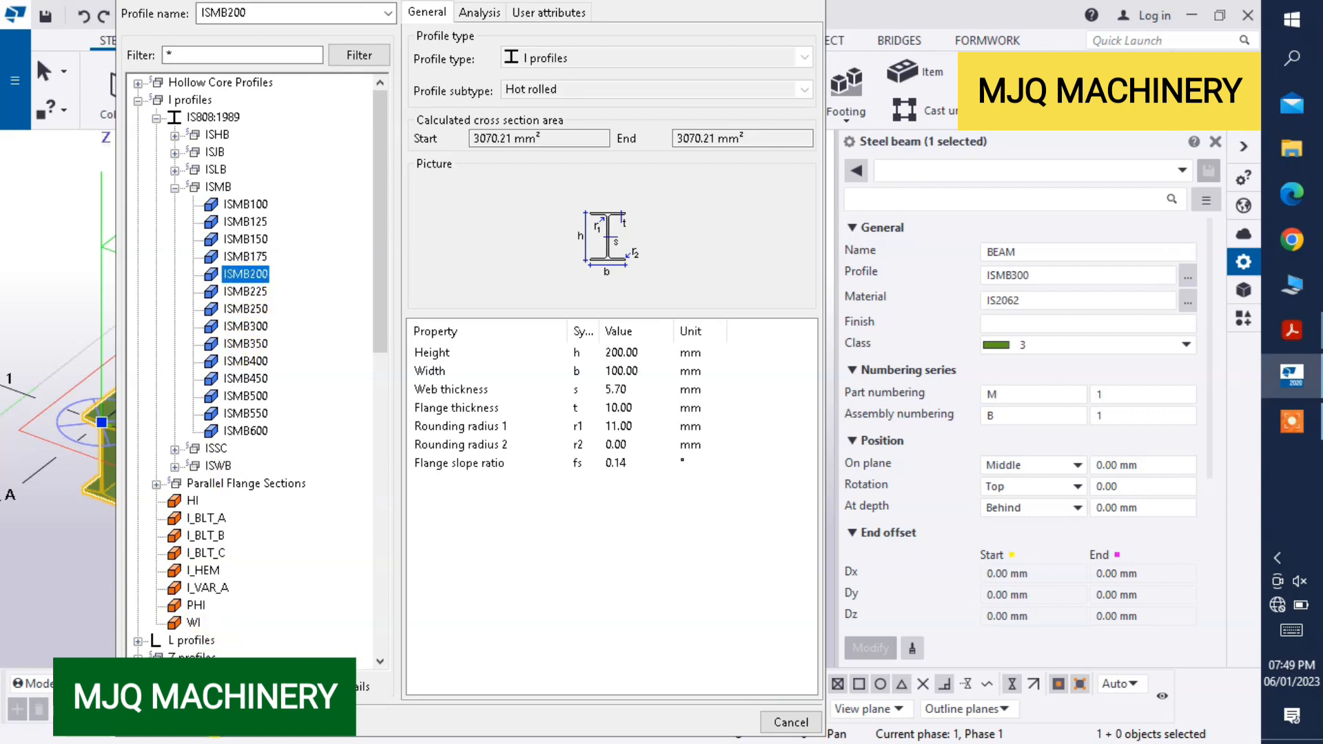
key("Return")
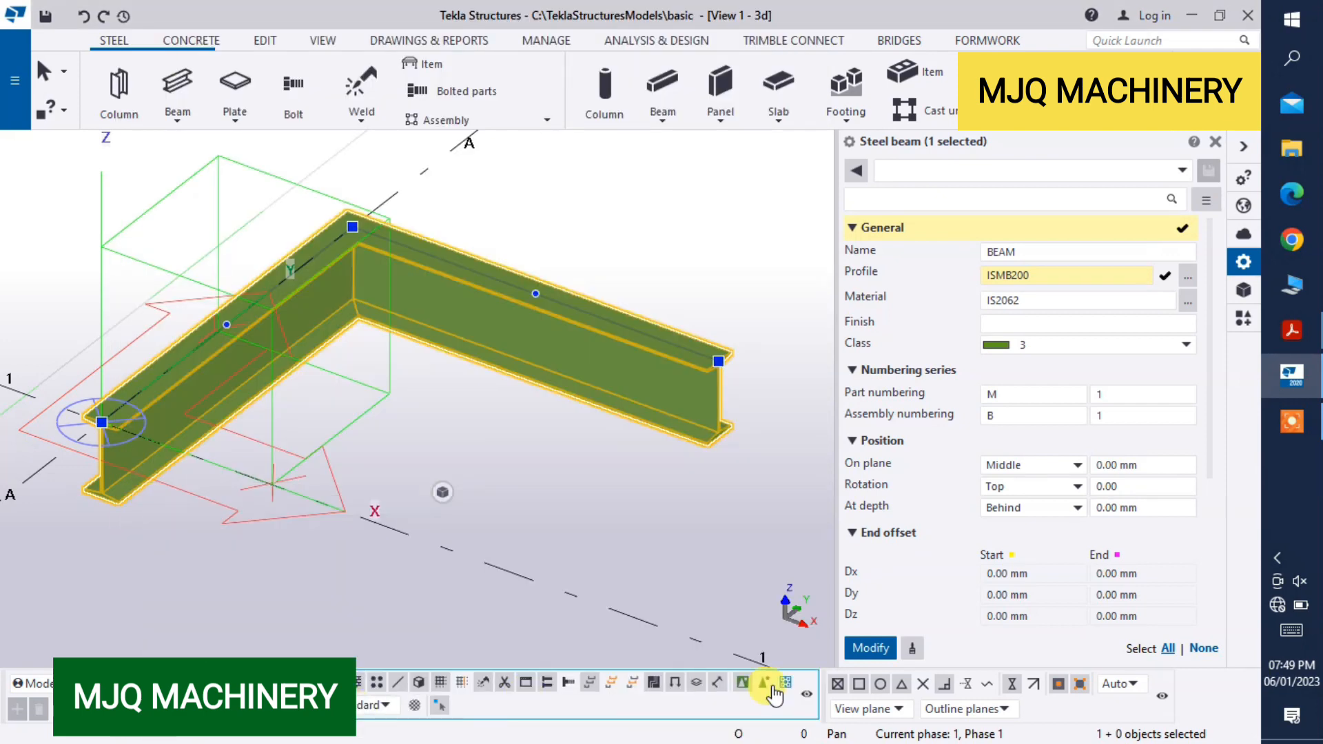
left_click(868, 648)
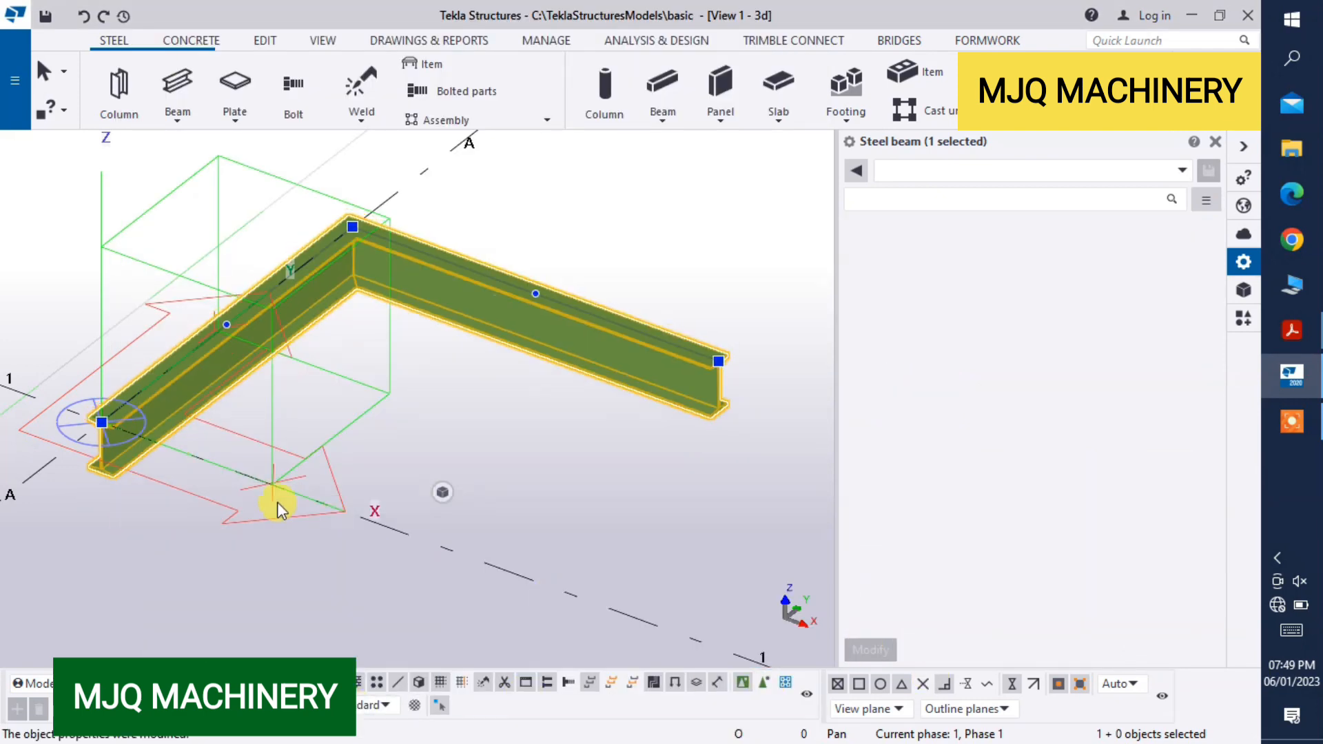
Set the polybeam's depth position to Front and its on-plane position to Right, applying each change to the model.
scroll(96, 421, "up", 4)
scroll(102, 424, "up", 2)
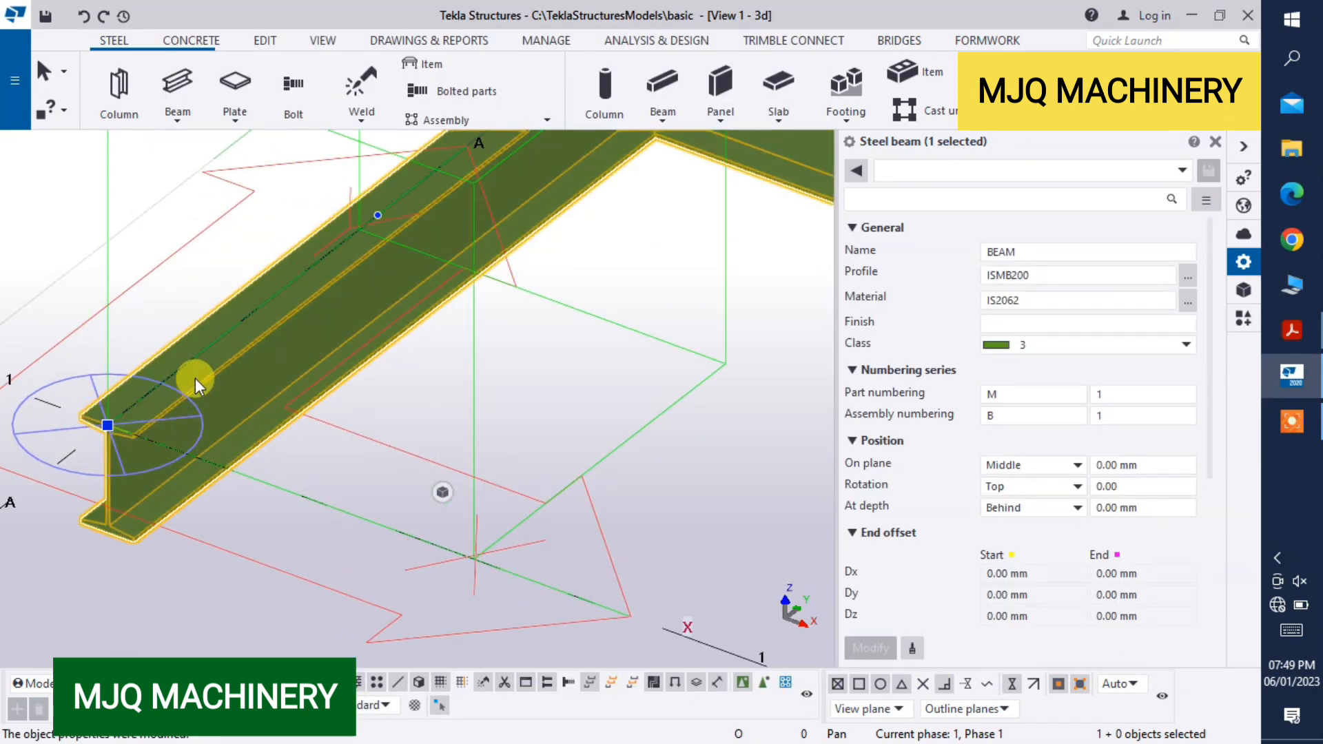
left_click(1010, 509)
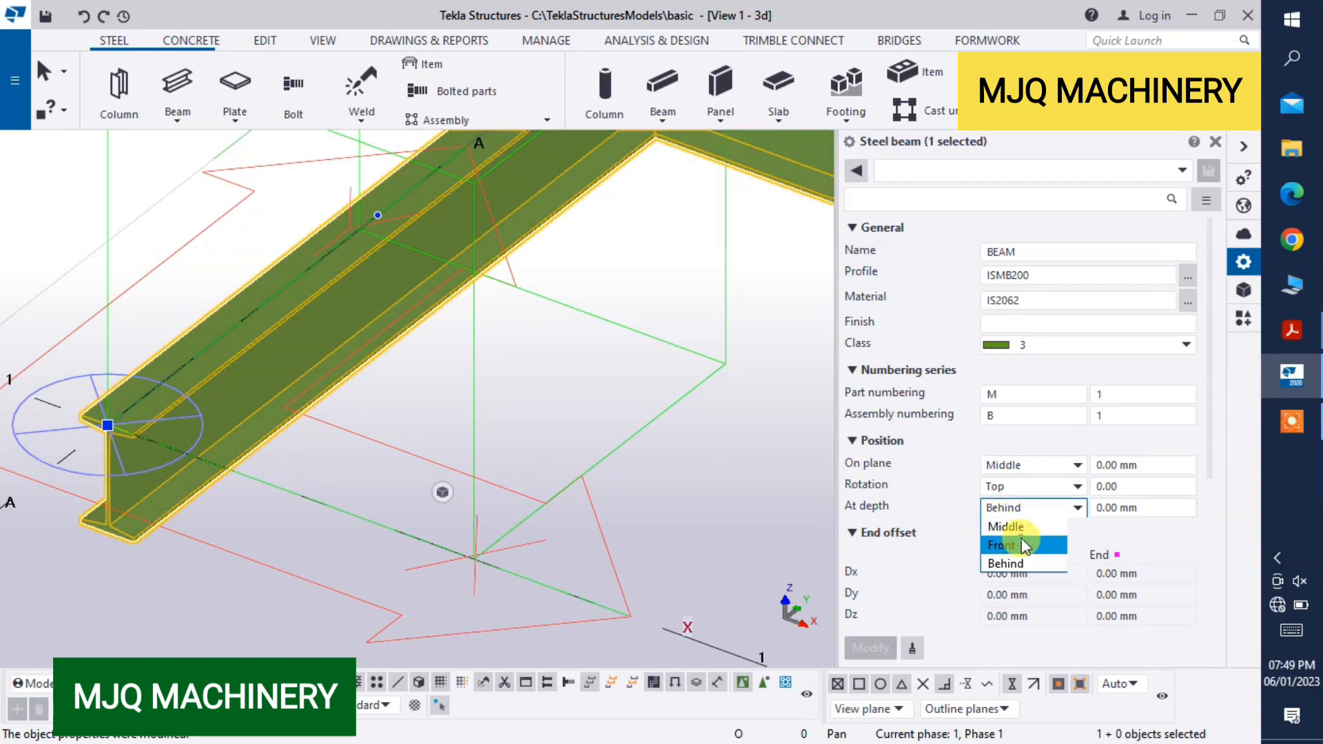
left_click(1025, 547)
left_click(865, 648)
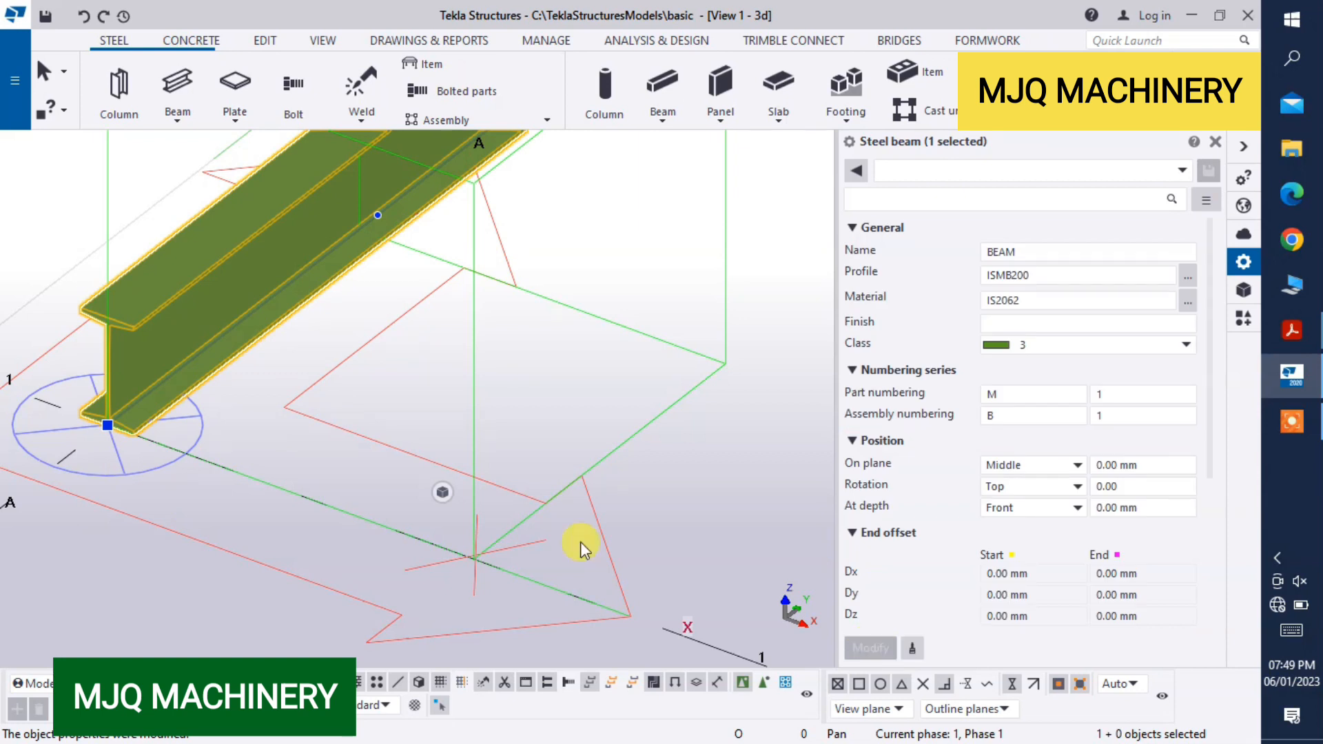
scroll(48, 393, "up", 3)
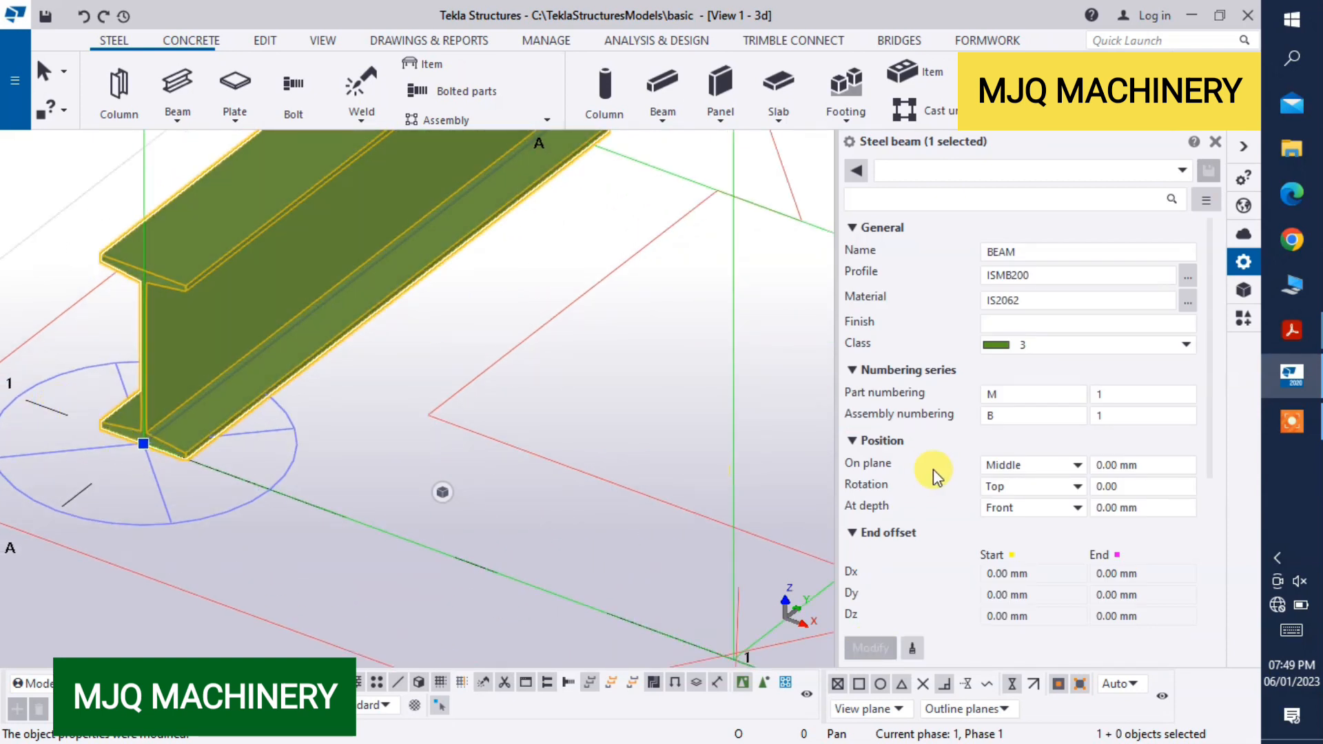
left_click(1062, 473)
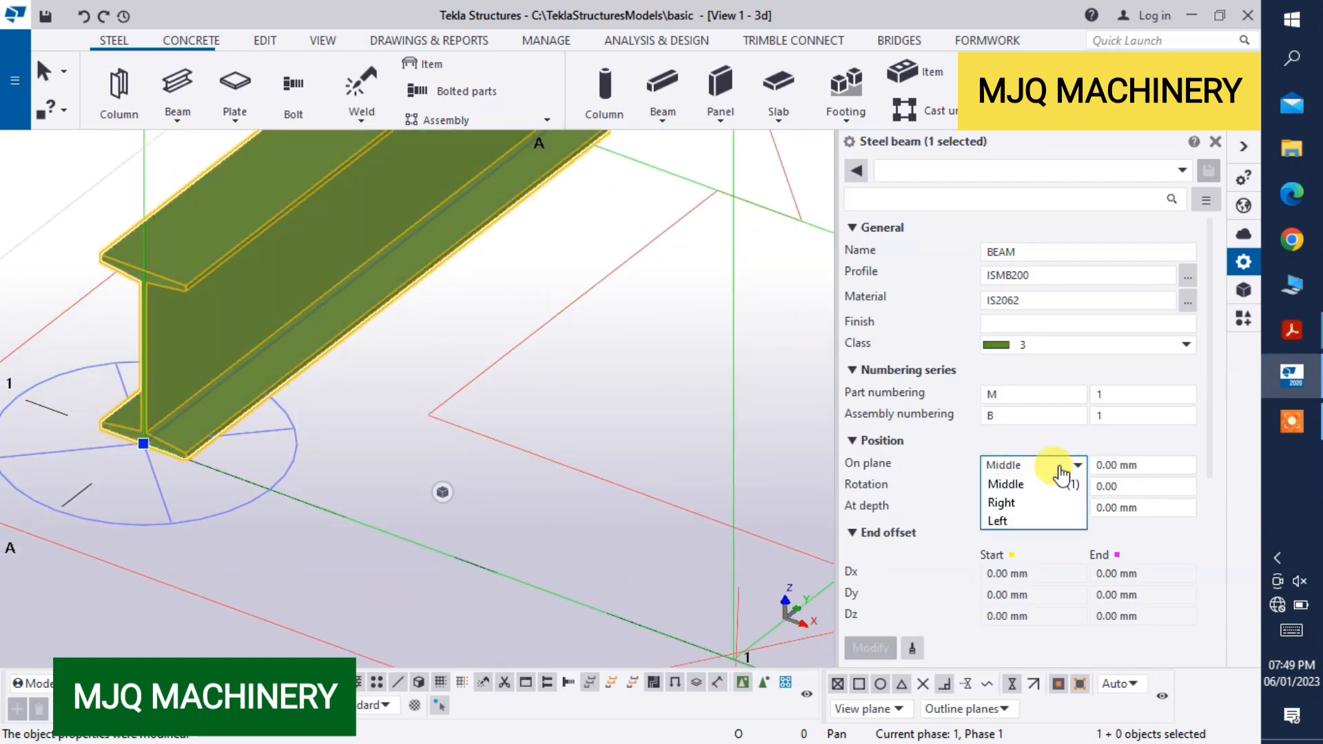
left_click(1005, 503)
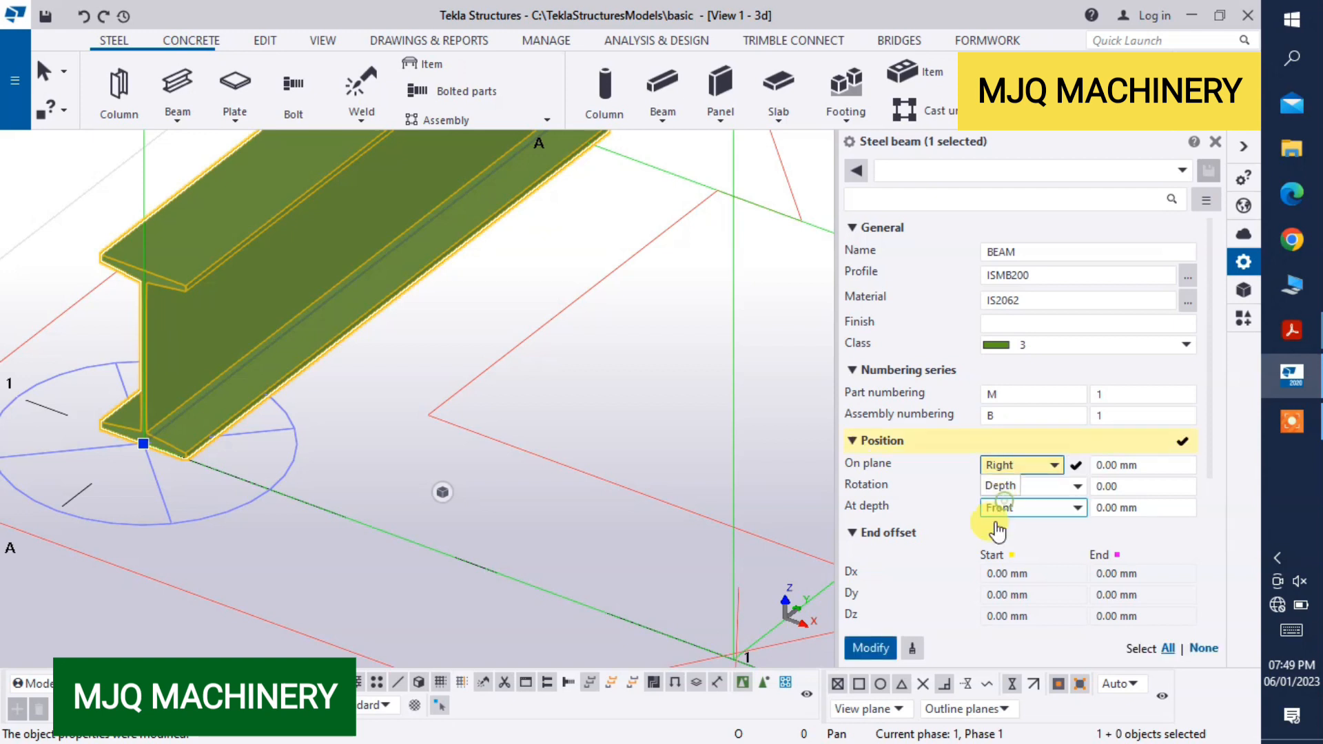
left_click(877, 646)
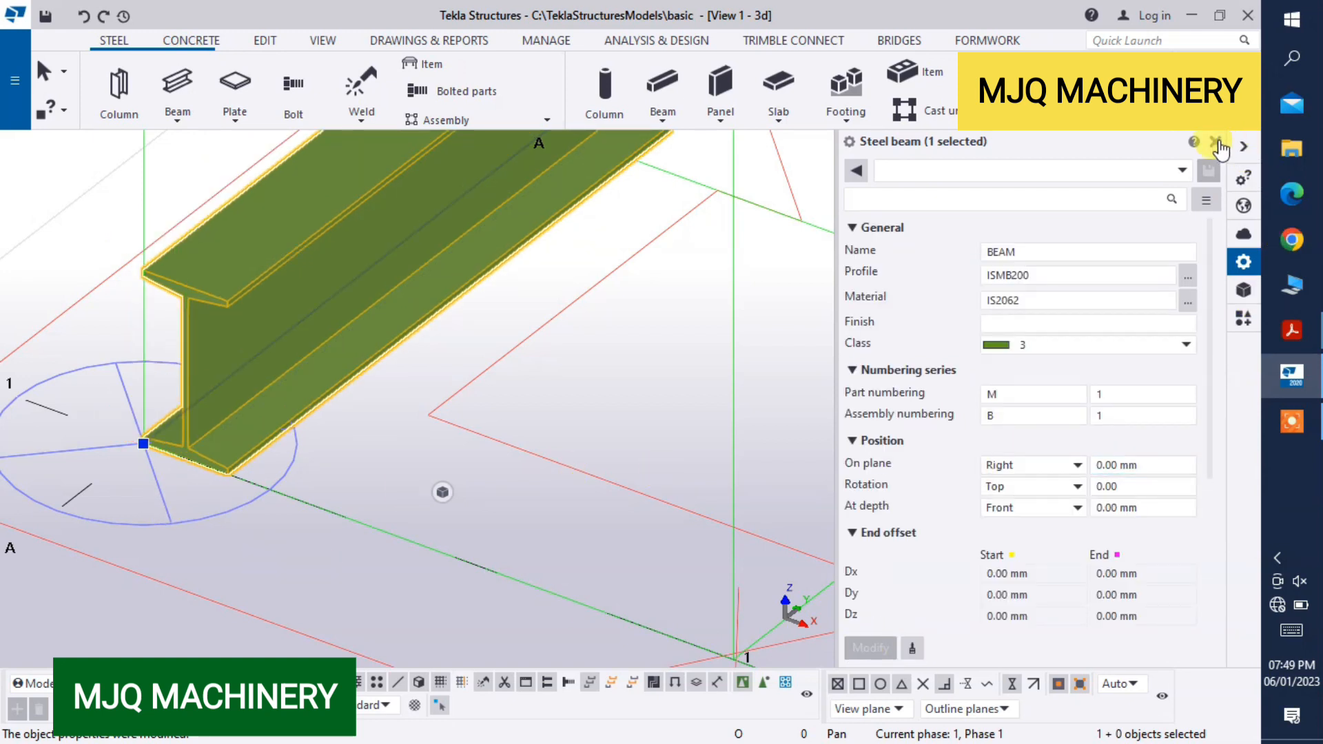
Change the polybeam's class to 2, apply it, then close the beam properties and deselect the beam.
scroll(279, 441, "down", 5)
scroll(365, 265, "up", 2)
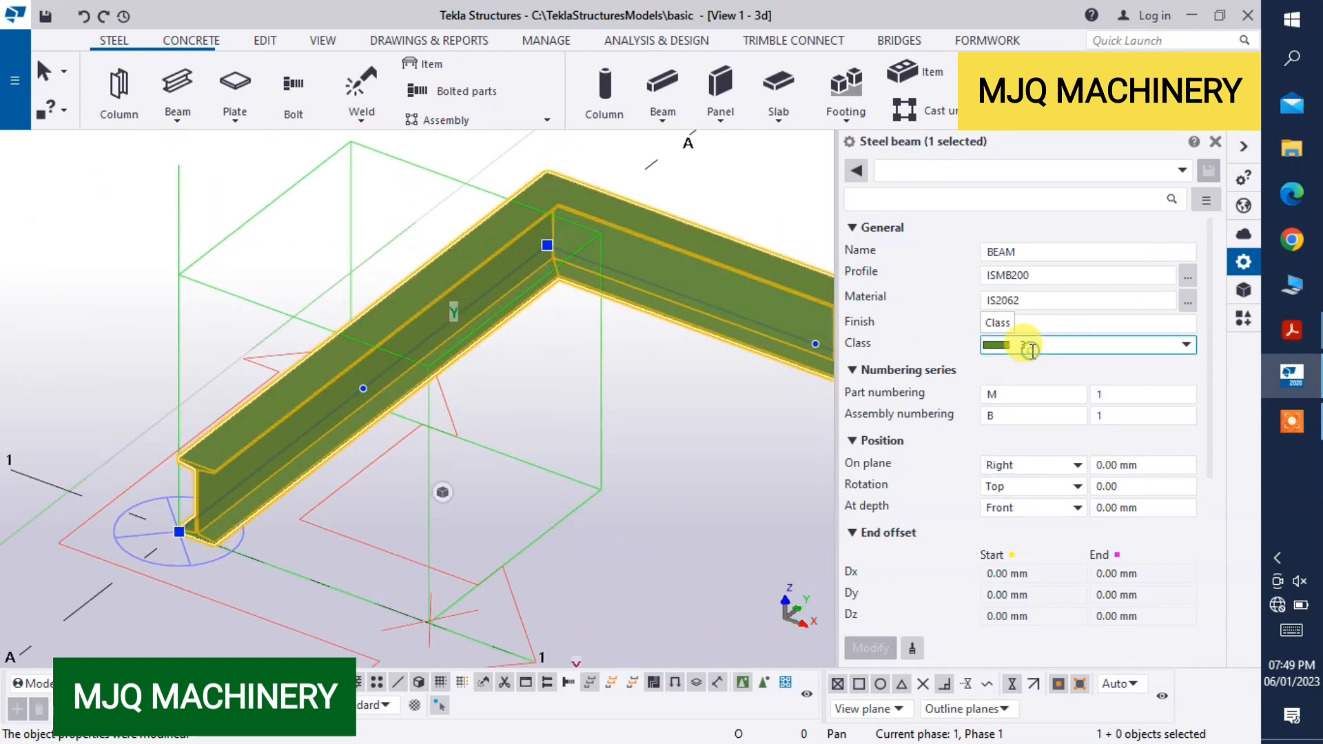
left_click(1186, 344)
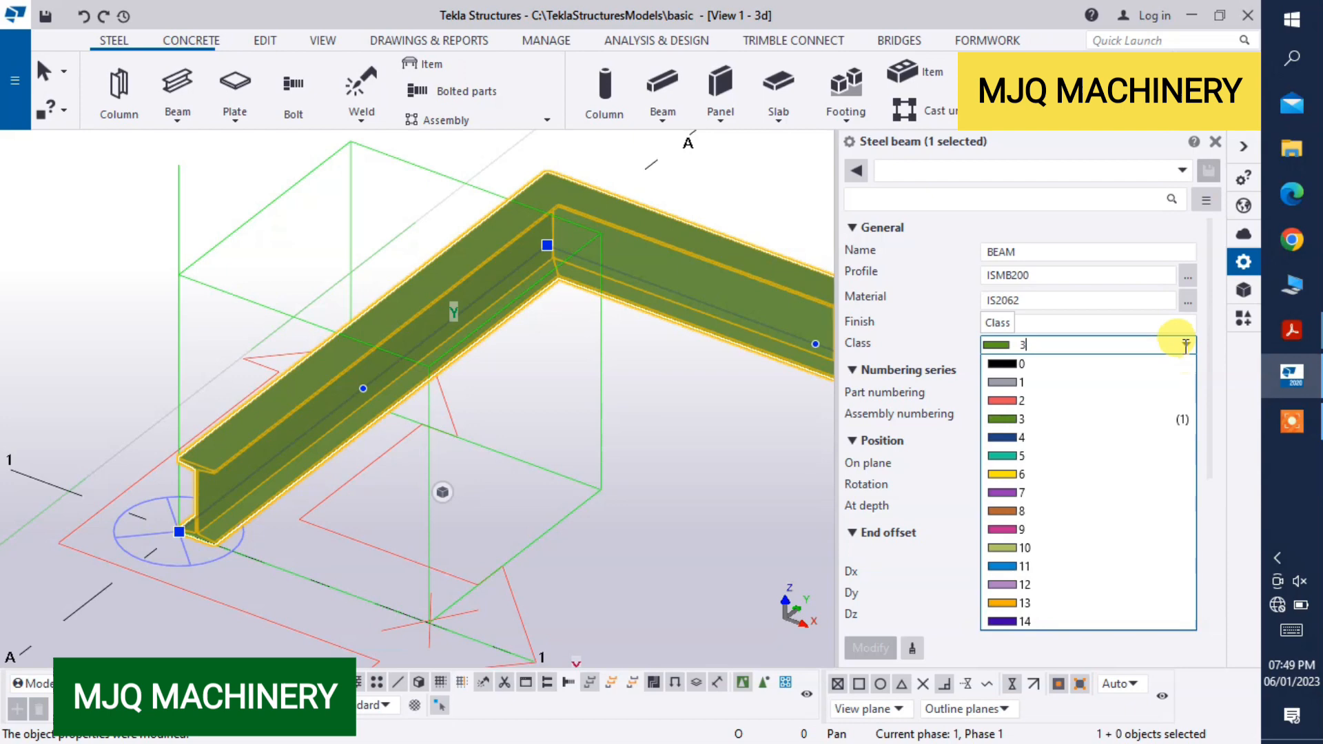
left_click(1036, 401)
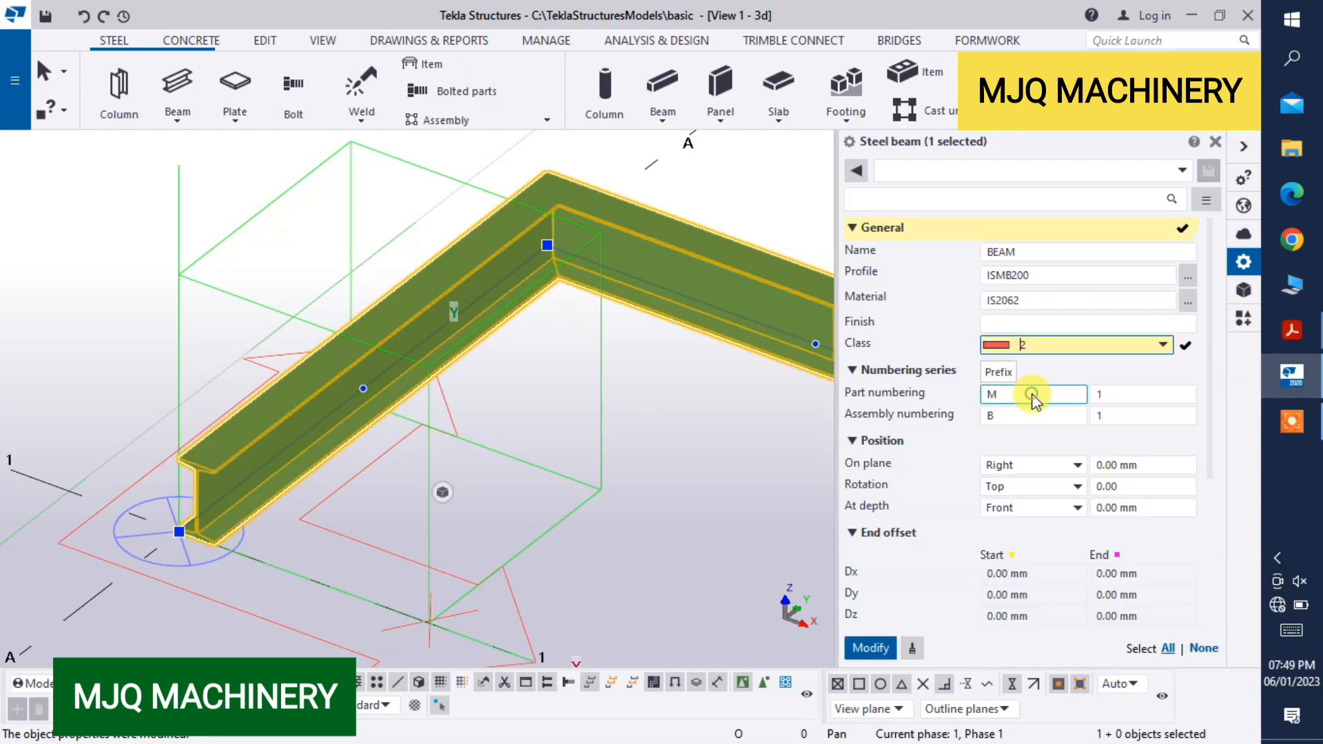
left_click(871, 650)
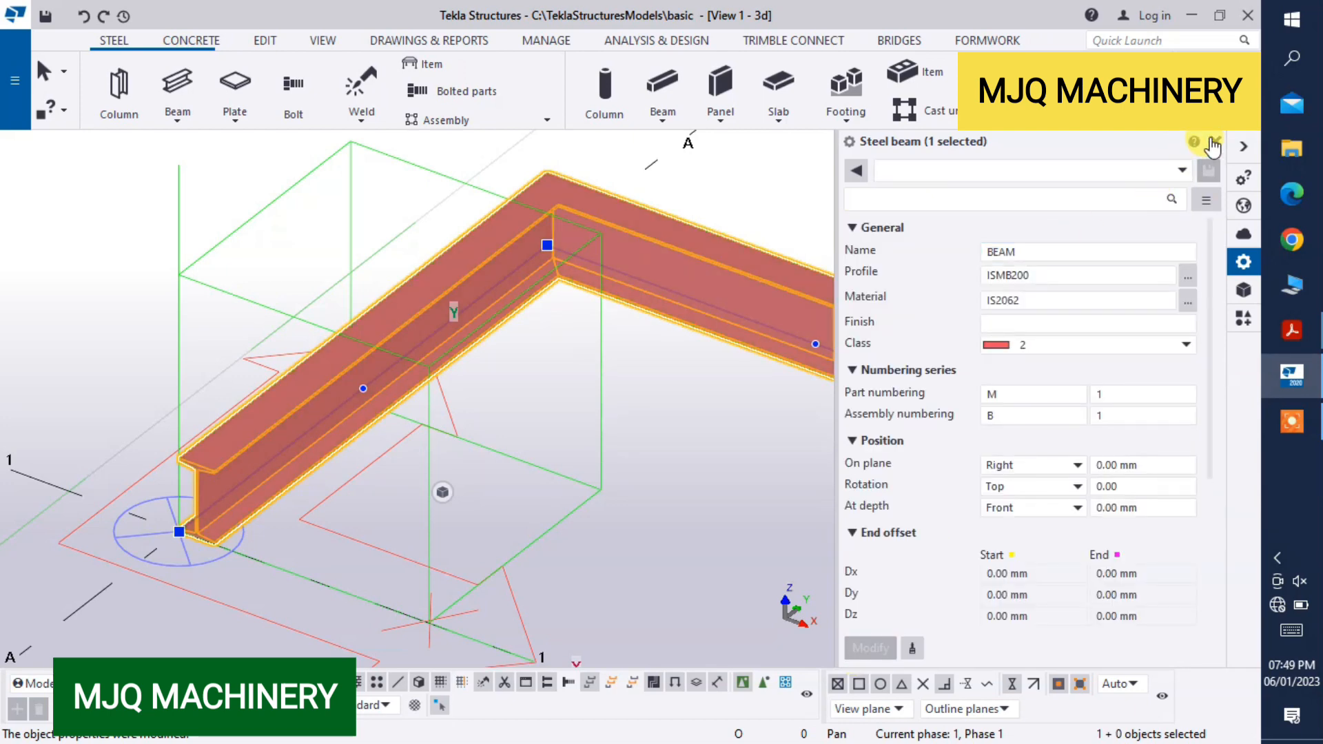
left_click(1214, 141)
left_click(750, 447)
scroll(434, 383, "down", 4)
scroll(623, 327, "up", 2)
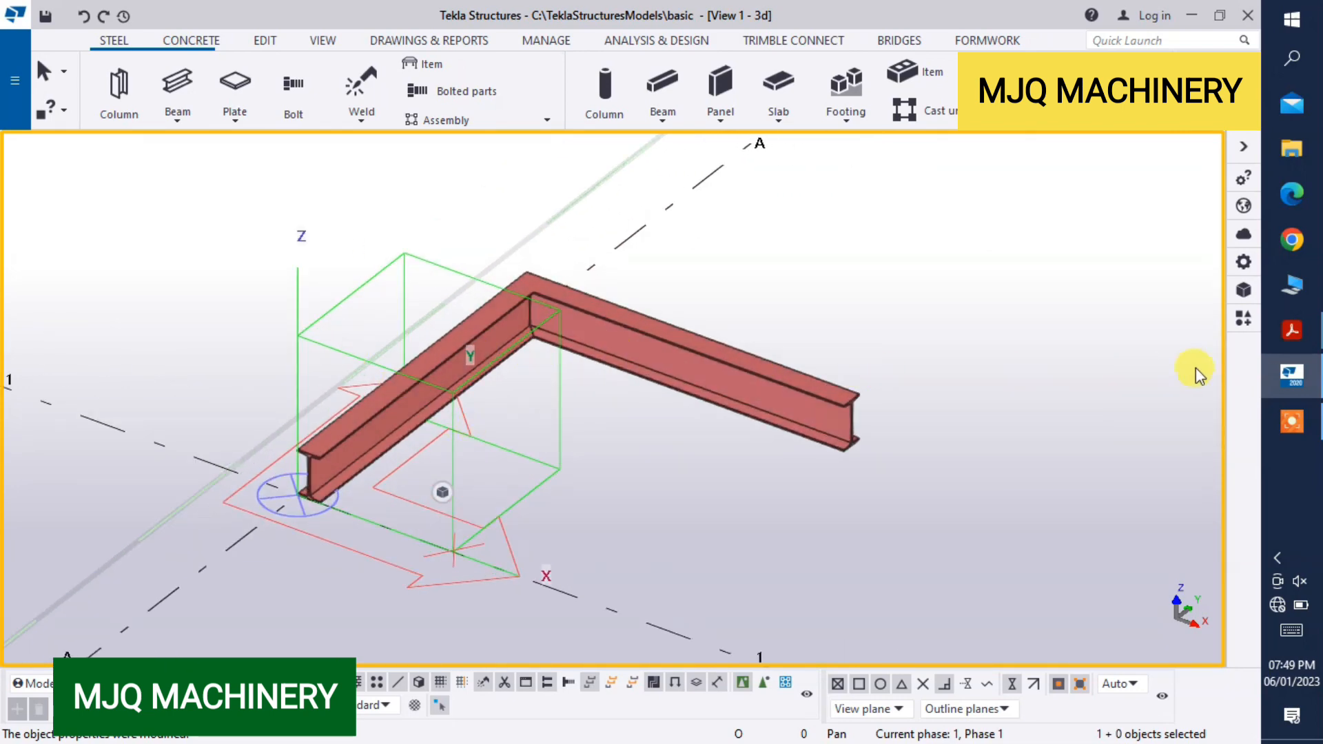
Switch to B2 - STANDARD.pdf in Acrobat Reader and examine the angled corner's dimensions, returning to Tekla Structures.
left_click(1305, 329)
left_click(1133, 163)
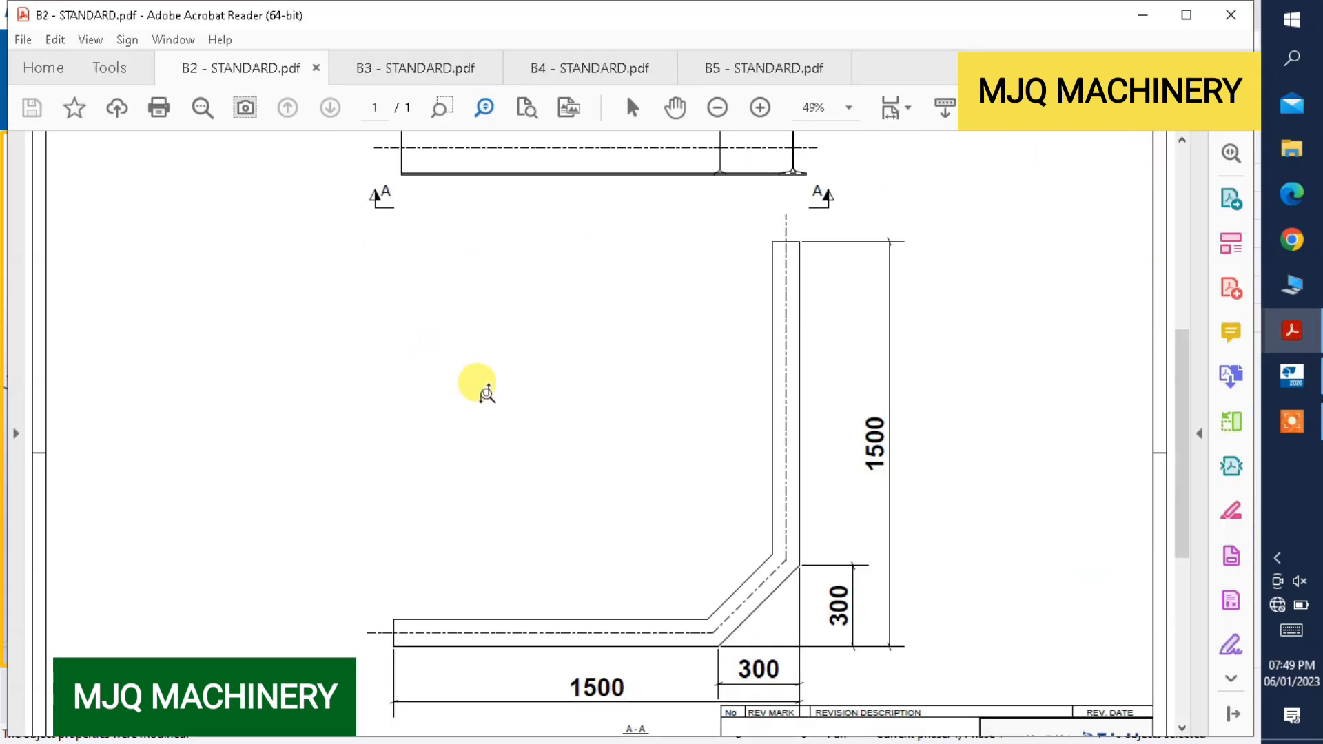
scroll(568, 415, "down", 5)
scroll(555, 531, "up", 5)
scroll(605, 620, "down", 2)
scroll(620, 634, "up", 2)
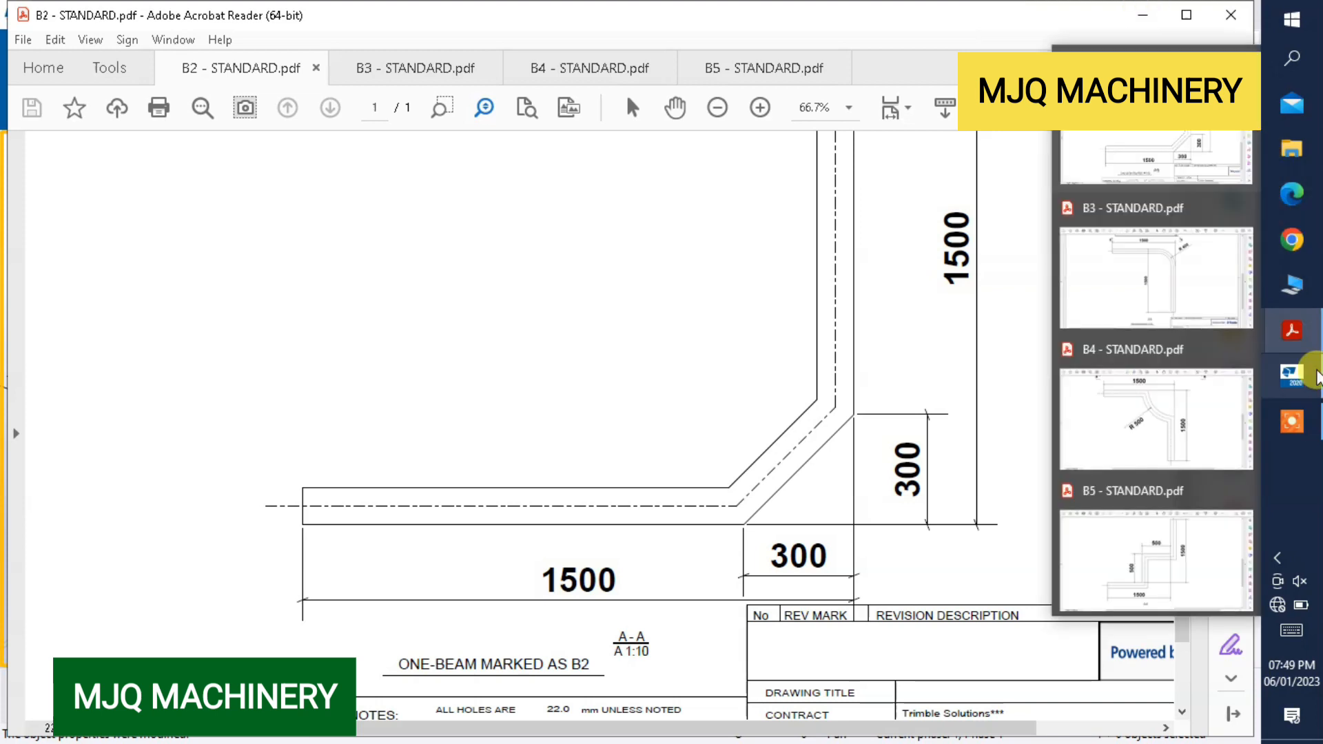
left_click(1292, 376)
Make the named view PLAN @+0 visible and close the views list, bringing the polybeam into view.
scroll(531, 293, "up", 4)
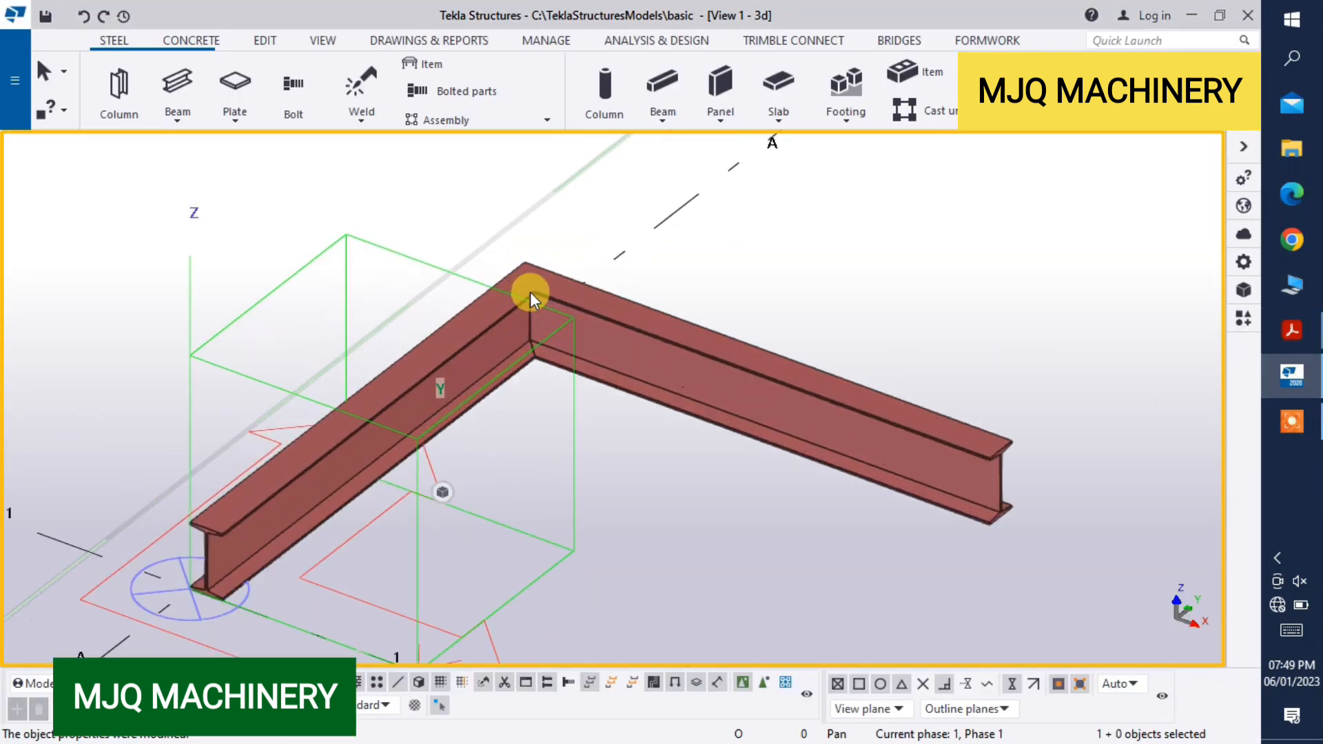
scroll(562, 280, "down", 2)
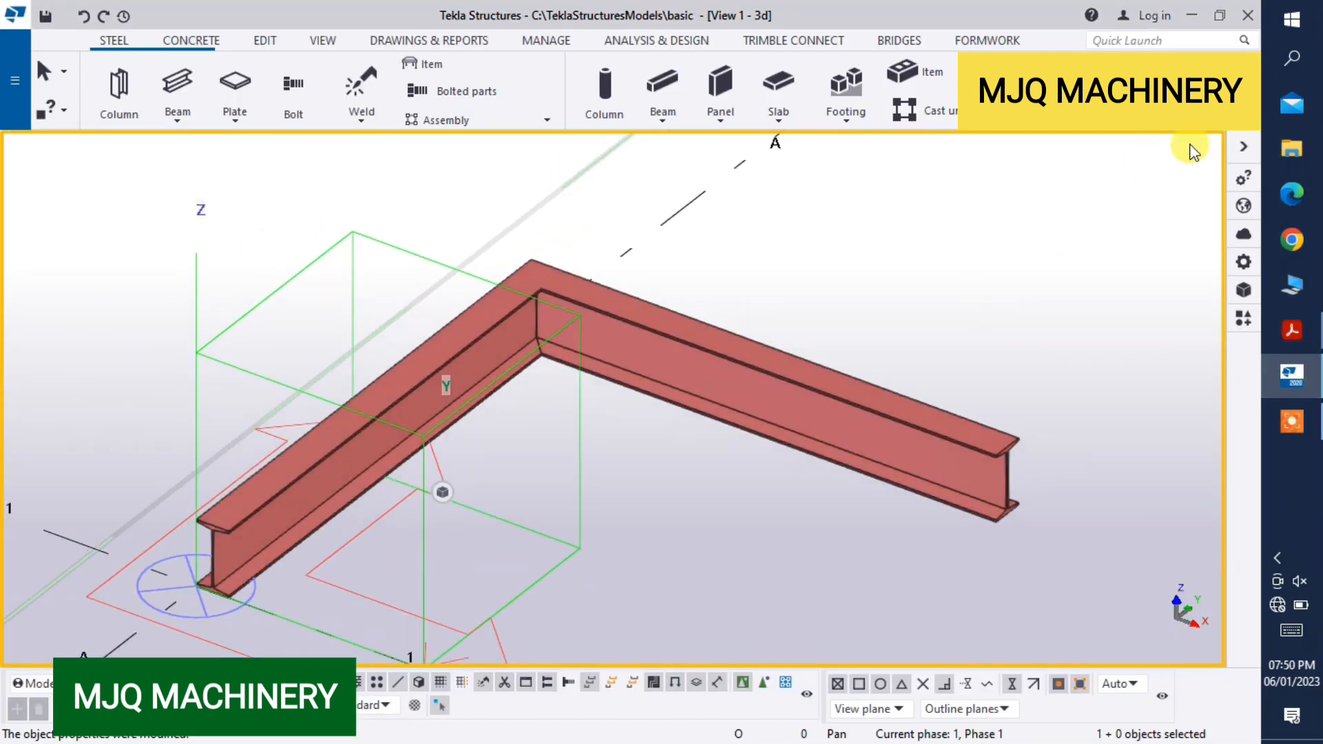
left_click(1244, 131)
left_click(1211, 226)
left_click(829, 310)
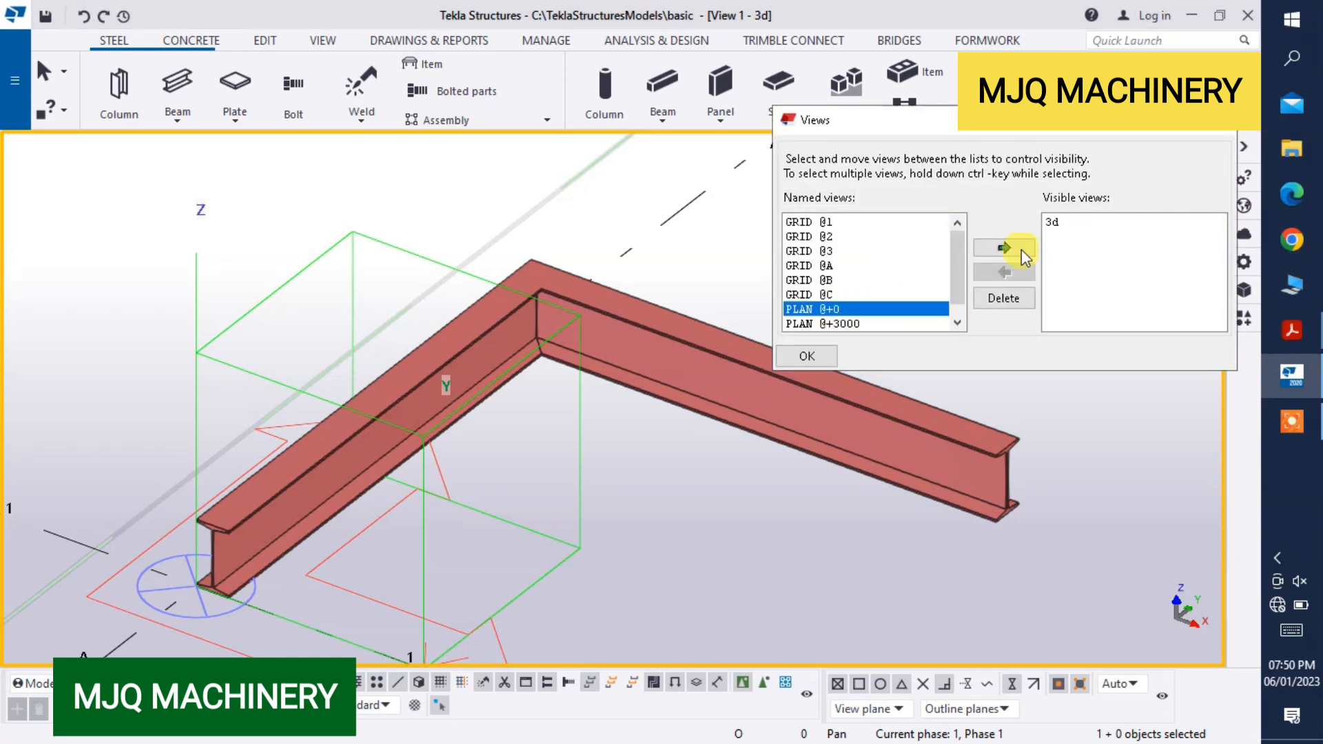
left_click(1004, 248)
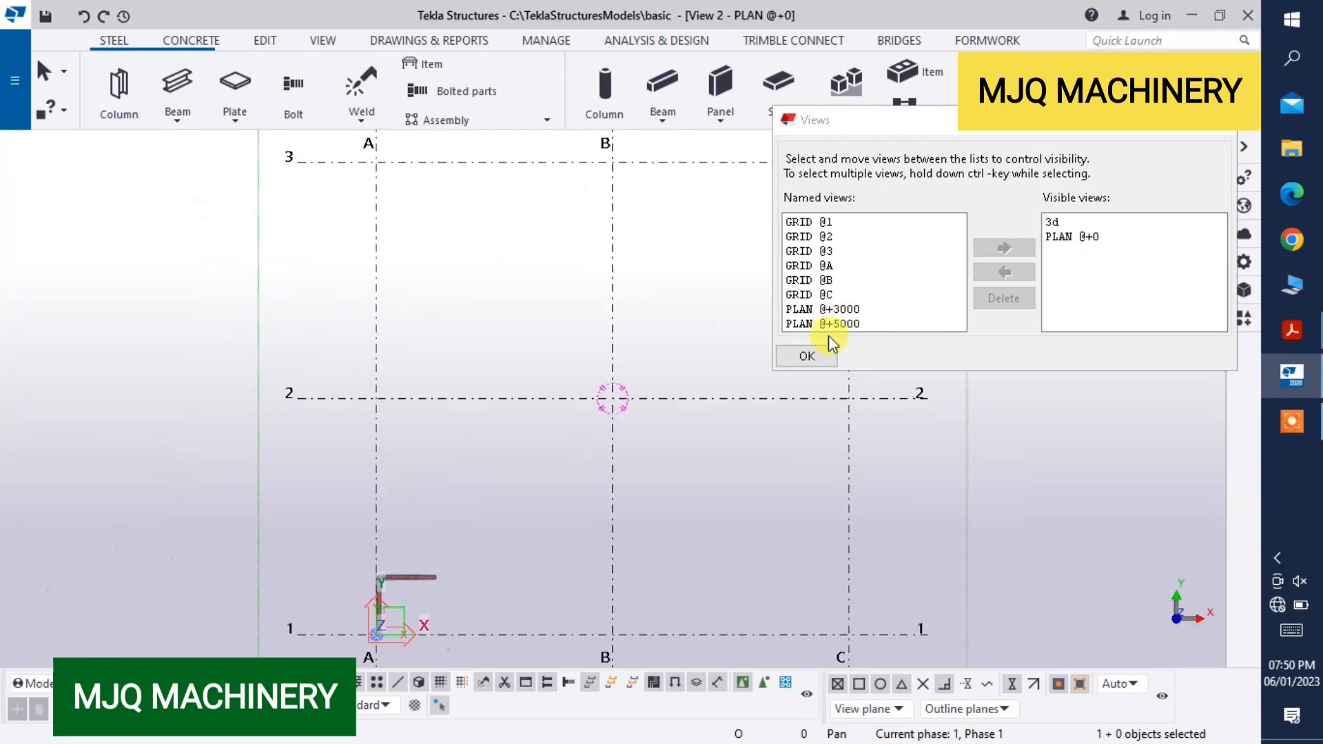
left_click(808, 355)
scroll(489, 470, "down", 3)
scroll(396, 606, "up", 5)
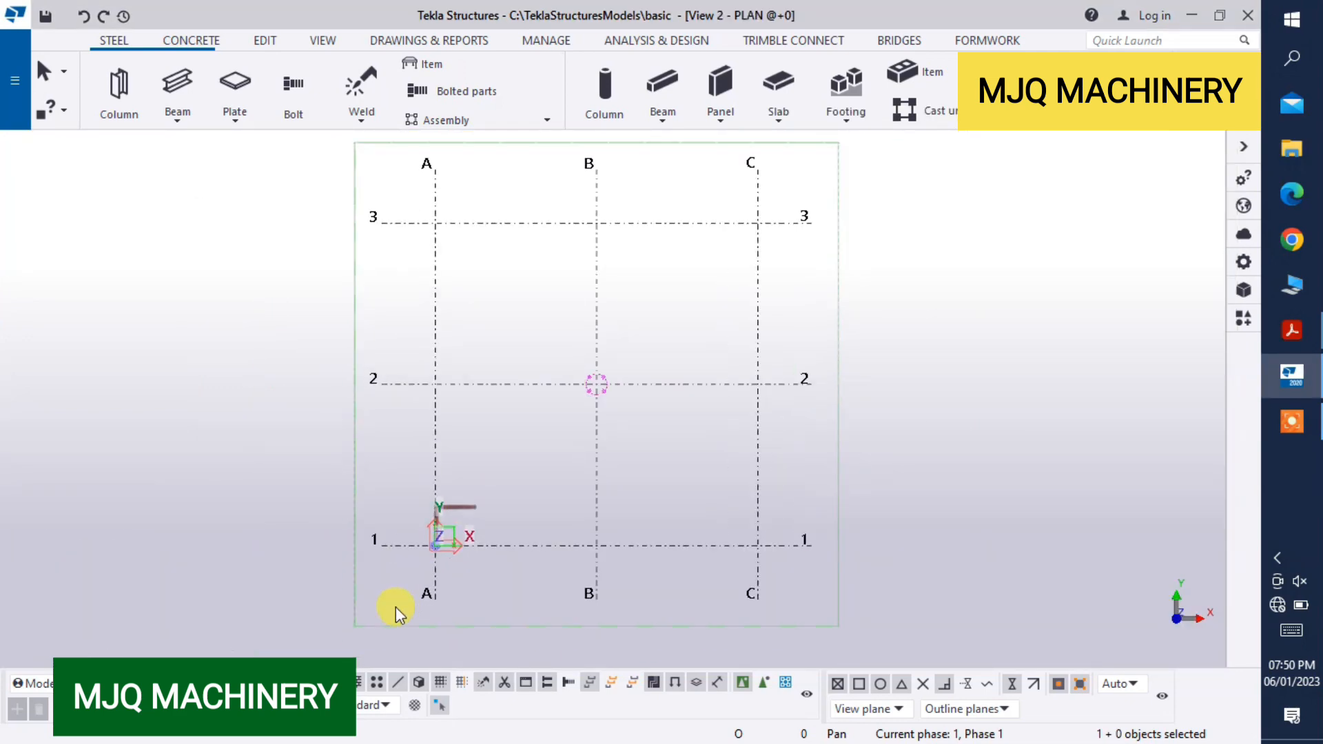
scroll(510, 465, "up", 3)
scroll(388, 448, "up", 2)
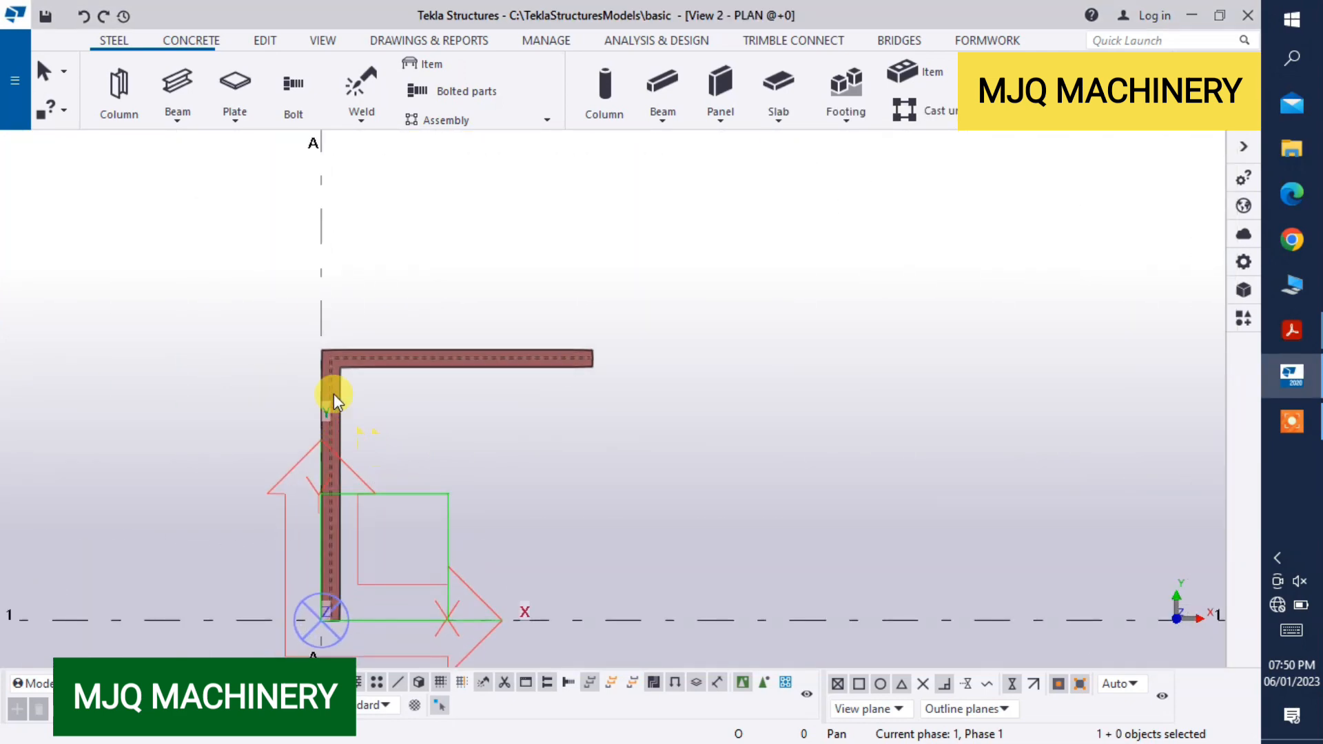
Select the polybeam and open the corner chamfer properties of its corner point at the bend, showing the available chamfer types.
scroll(350, 385, "up", 3)
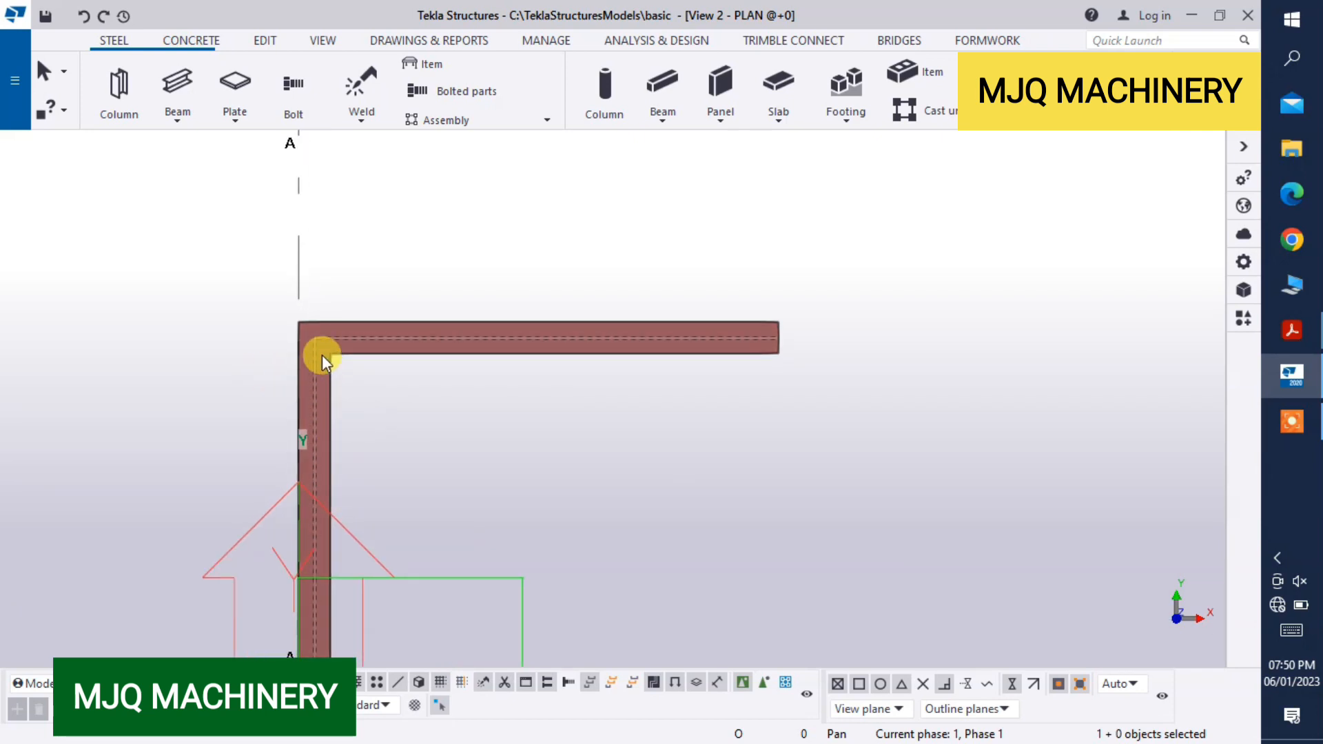
left_click(349, 345)
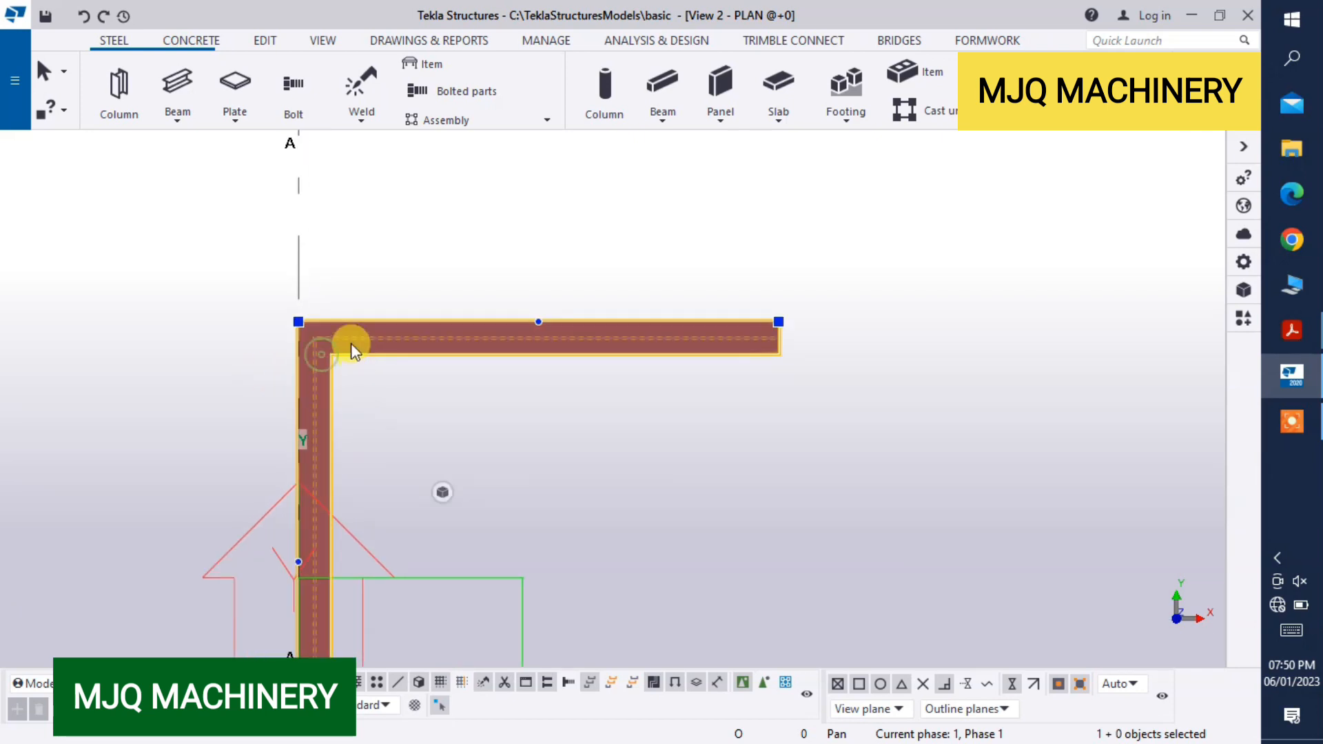
double_click(301, 321)
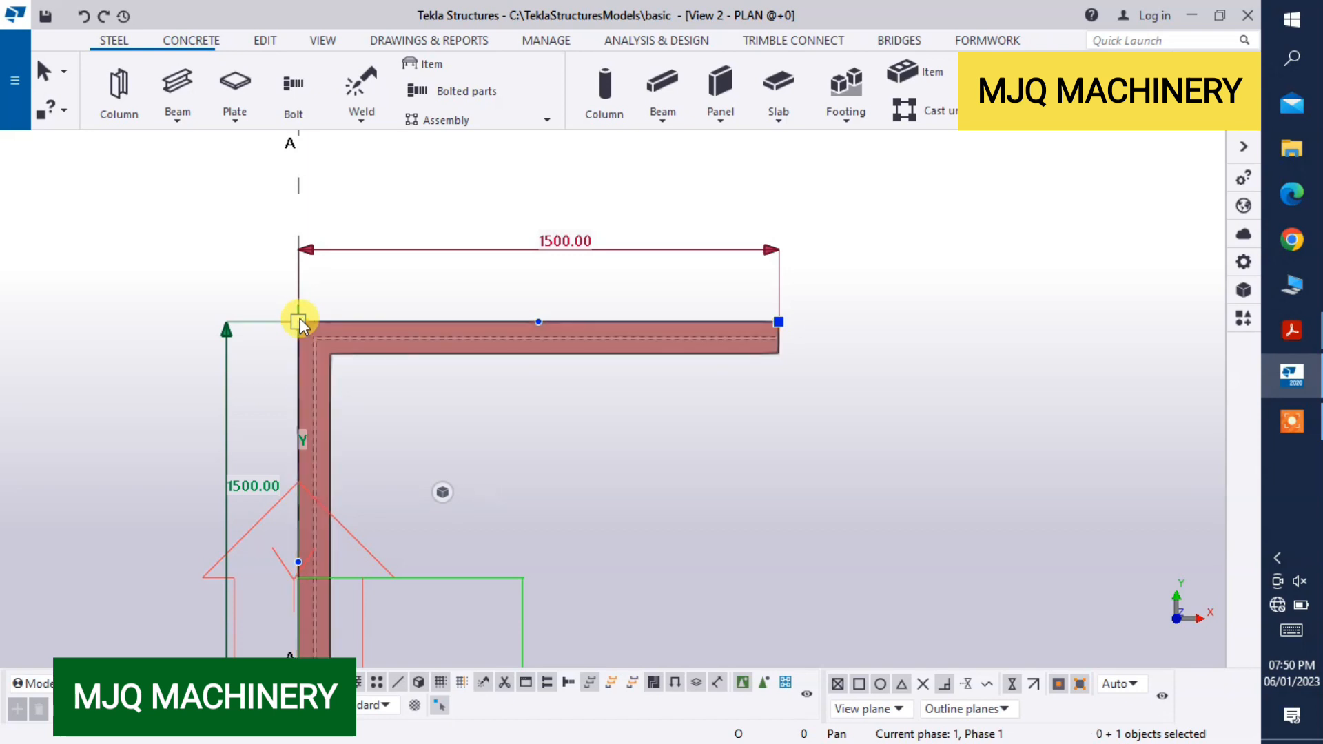
scroll(555, 313, "down", 2)
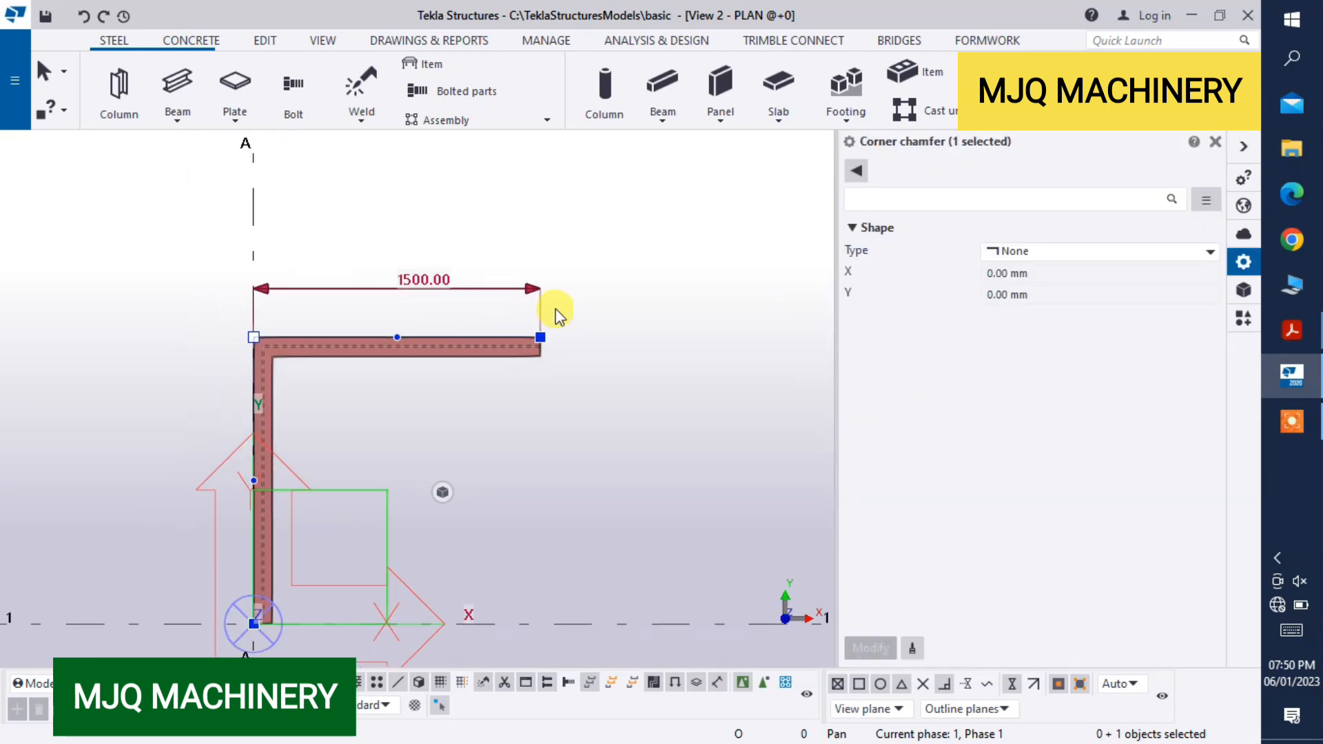
scroll(213, 406, "up", 6)
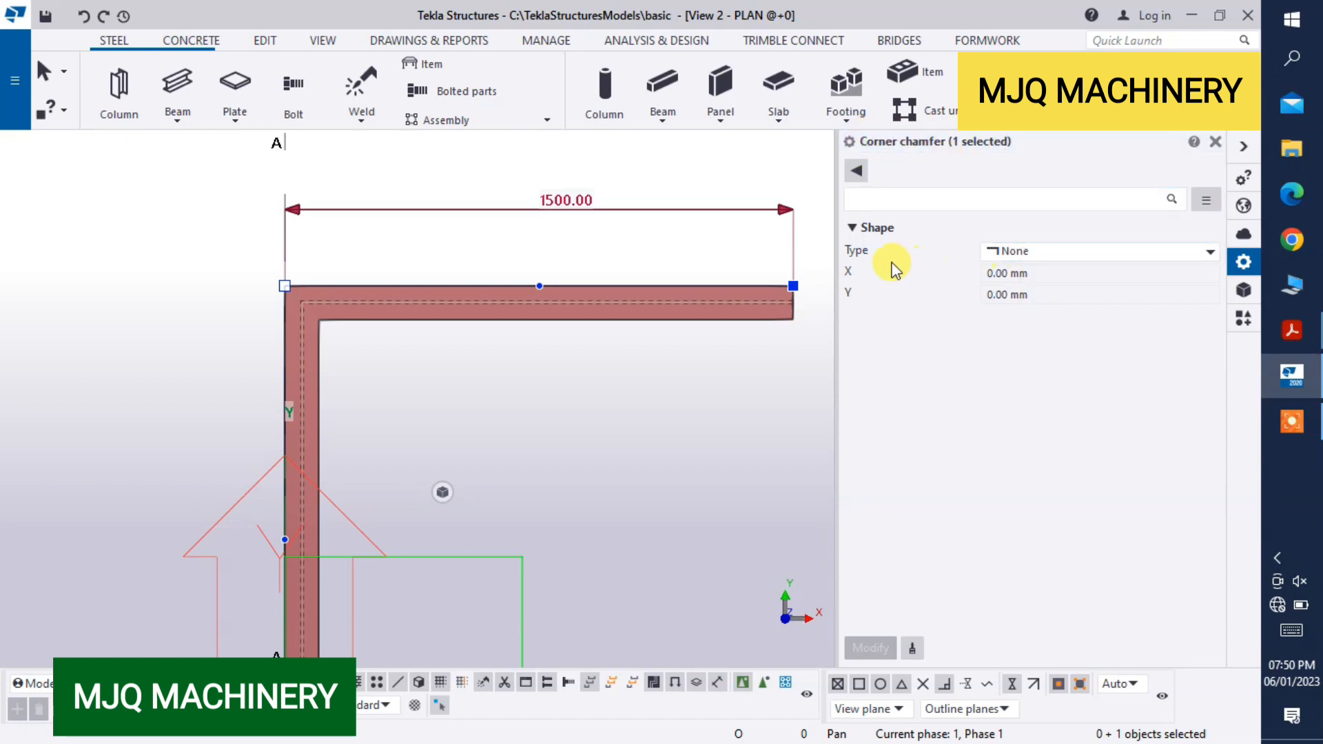
left_click(1045, 255)
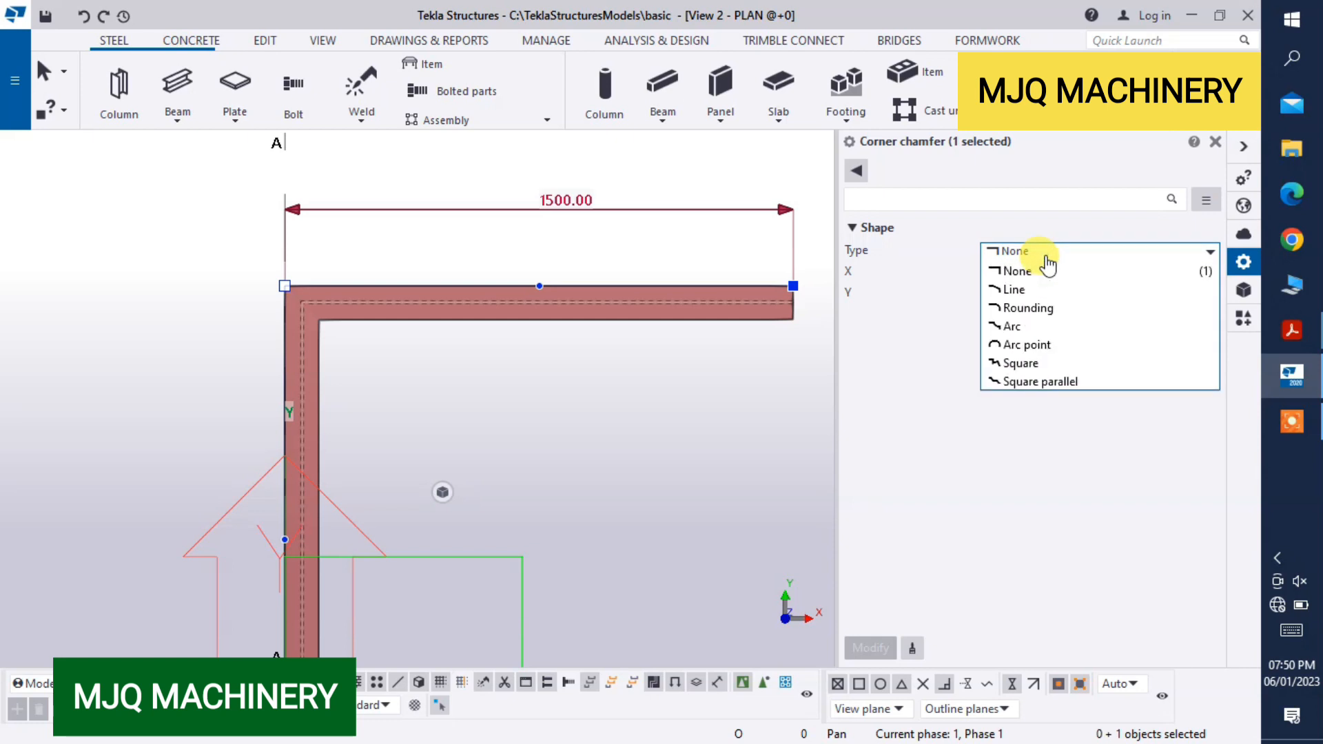
Switch to B2 - STANDARD.pdf in Acrobat Reader to recheck the angled corner's dimensions, and return to Tekla Structures.
left_click(1303, 339)
left_click(1156, 159)
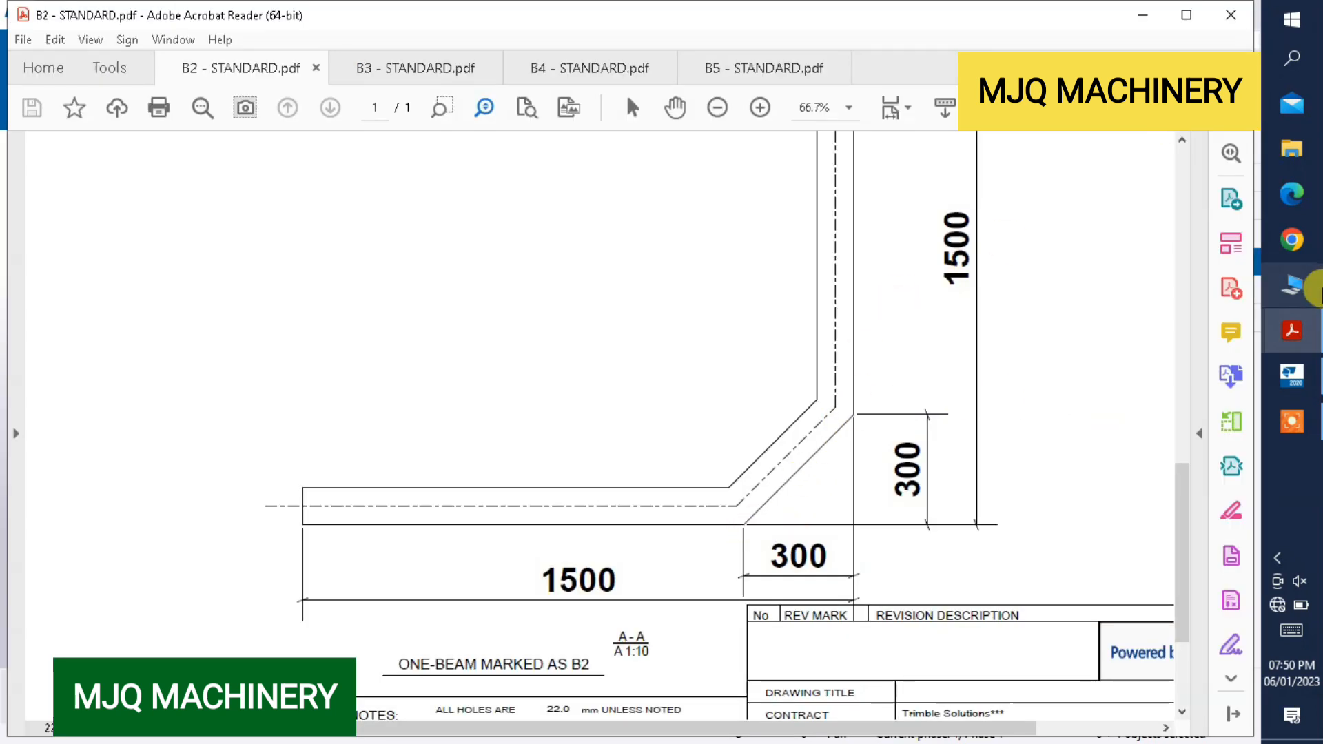
left_click(1292, 375)
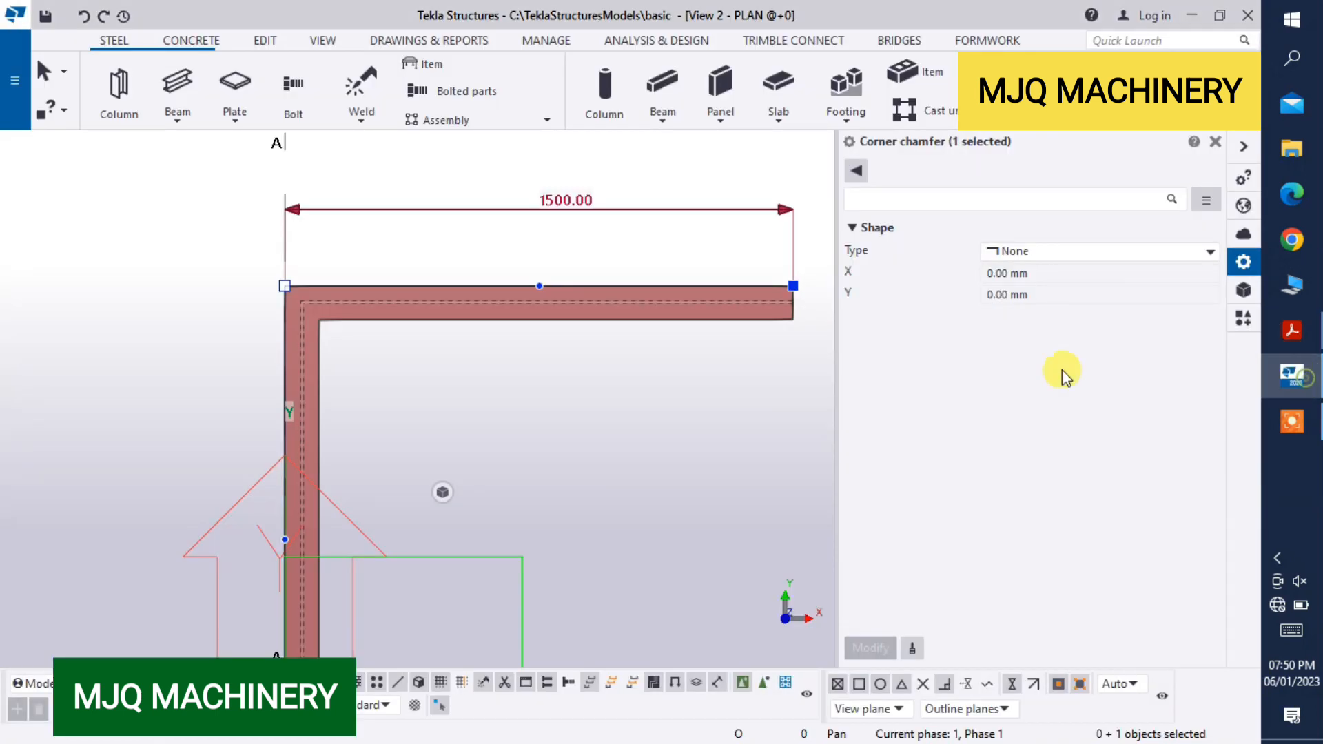
Give the polybeam's corner a Line chamfer with distances X 300 and Y 300 mm, apply it, then close the properties and deselect the beam.
left_click(1066, 254)
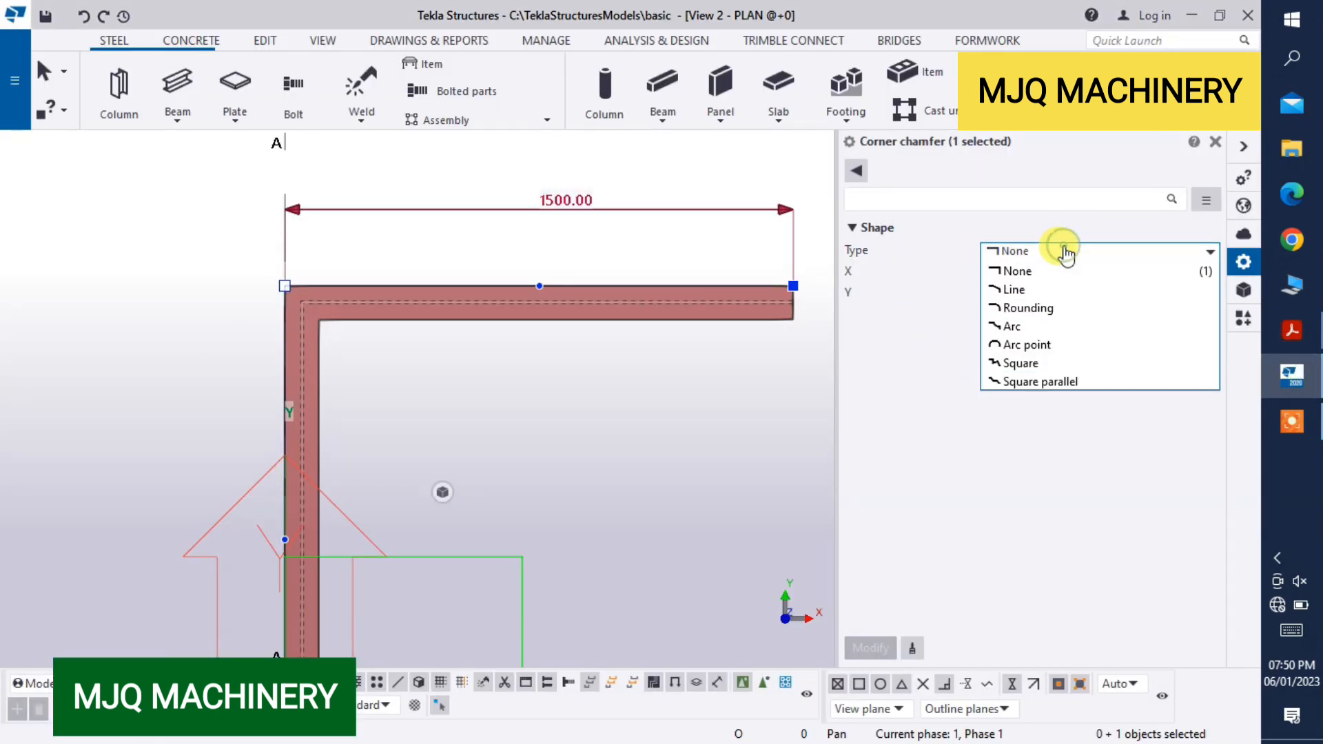
left_click(1024, 290)
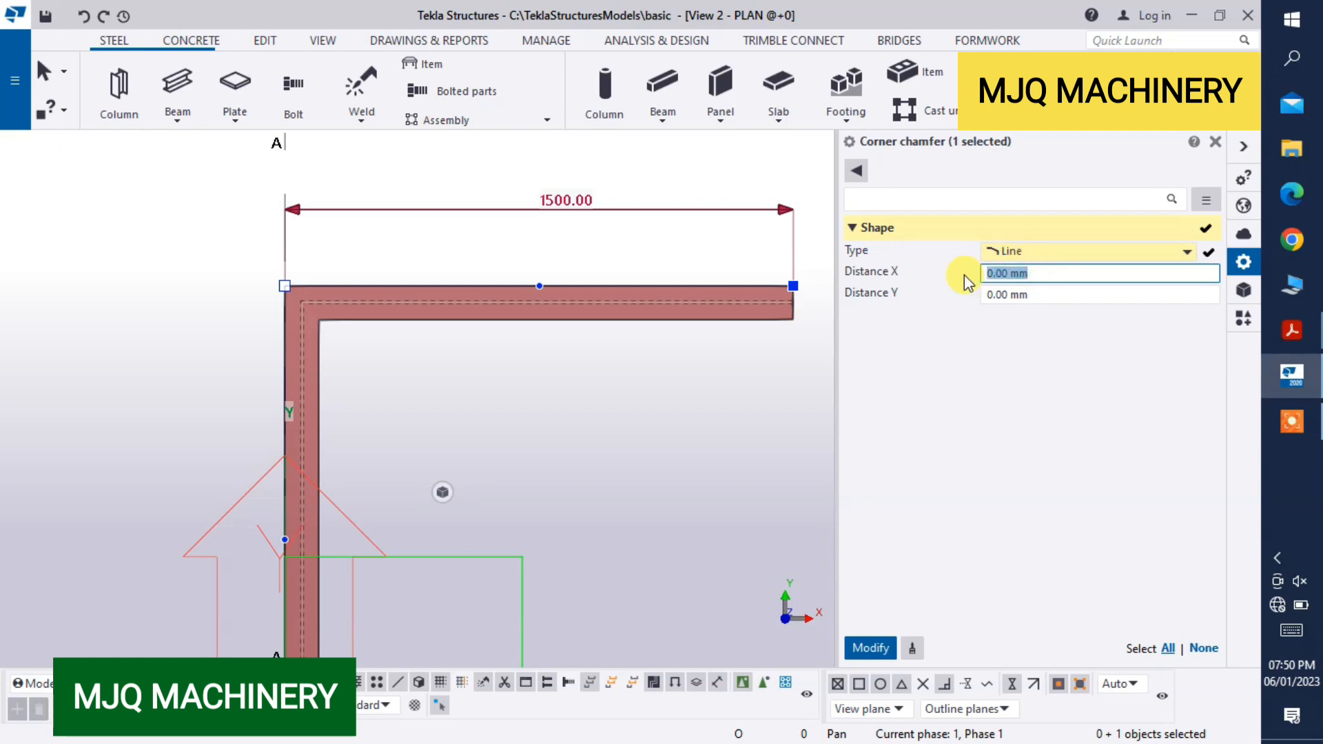
type("300")
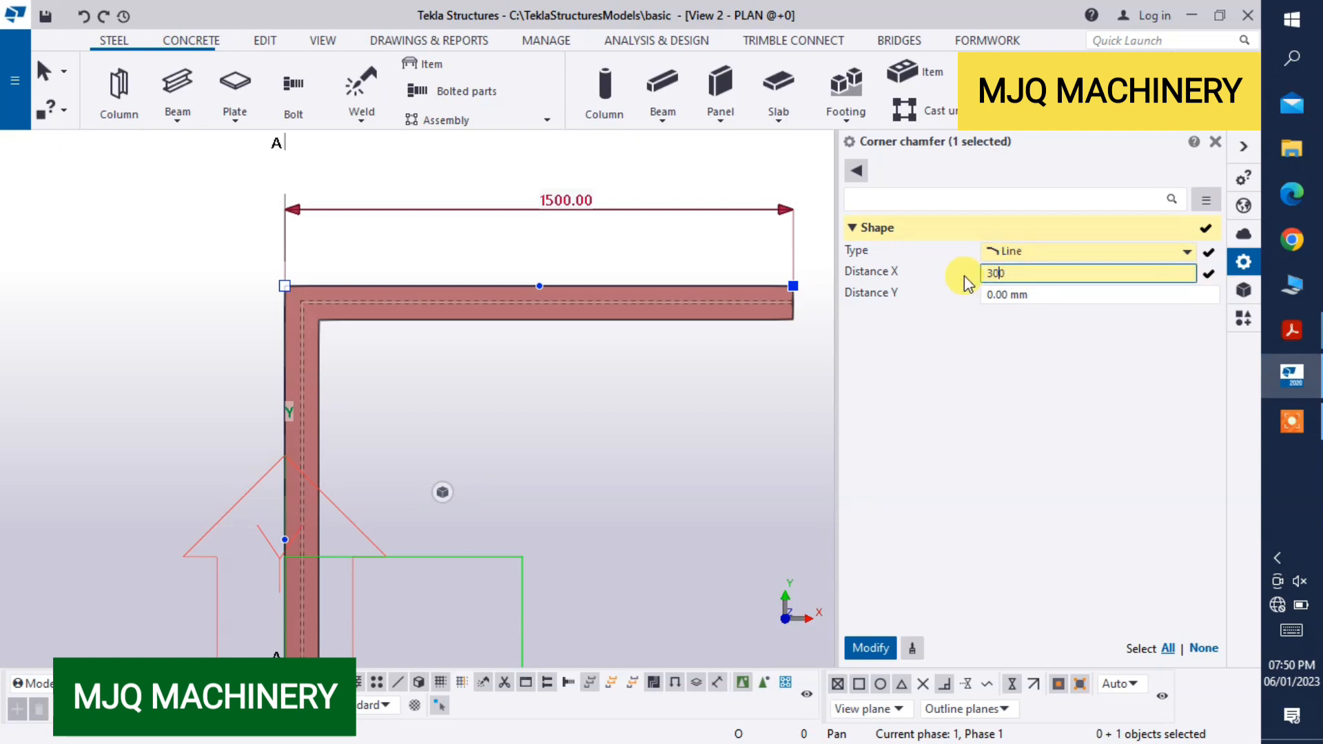
left_click(1046, 294)
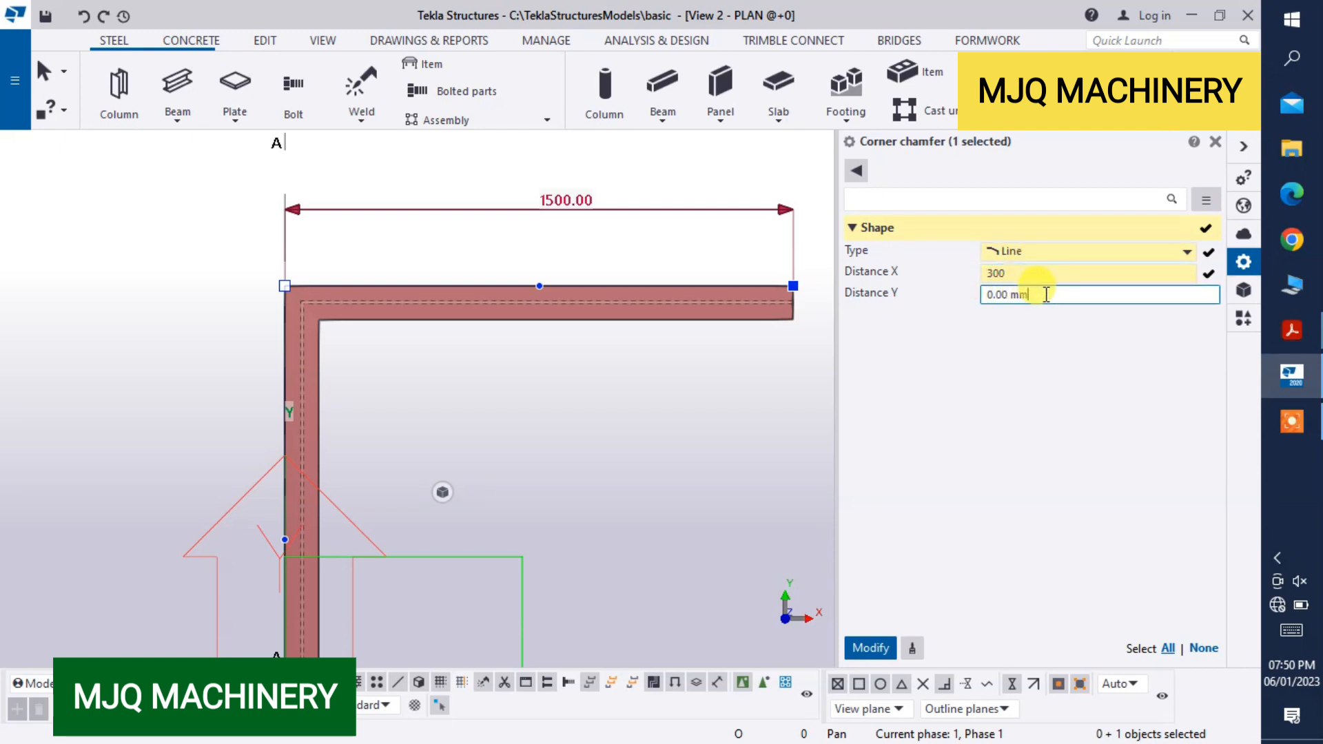
type("300")
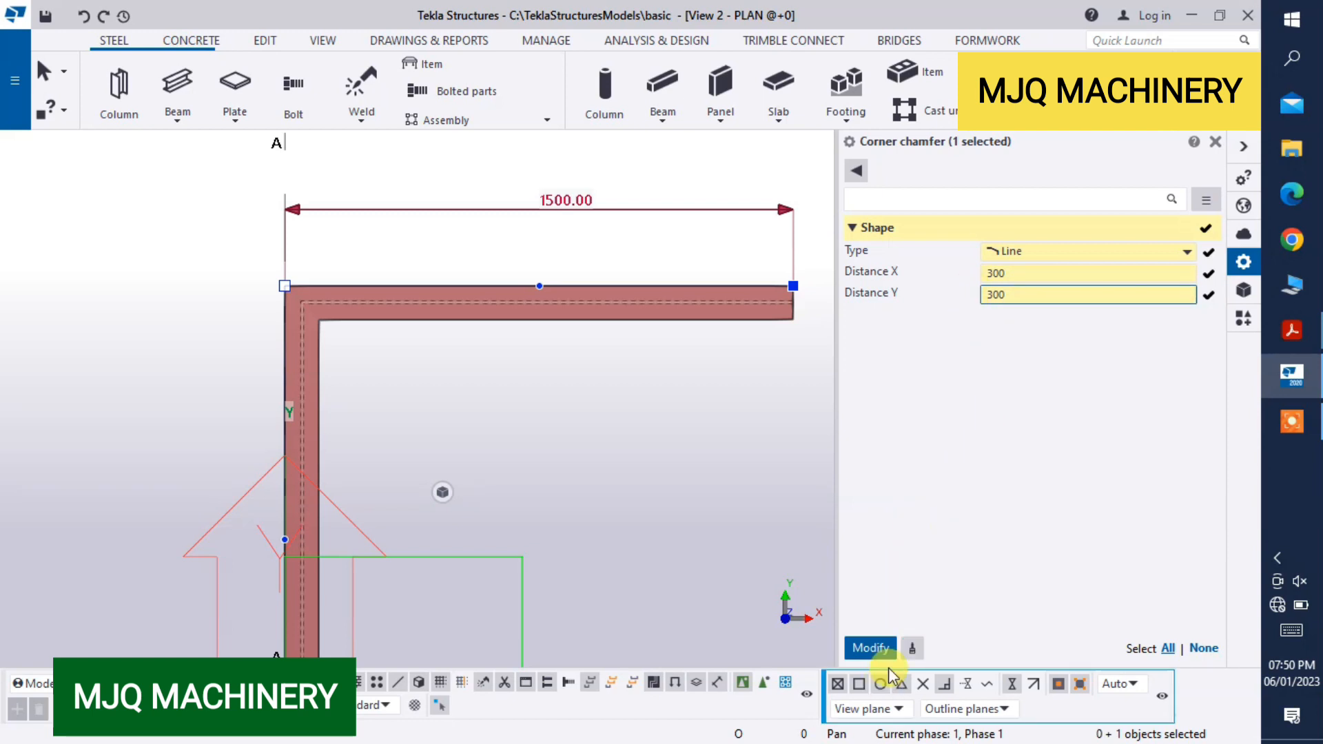
left_click(869, 648)
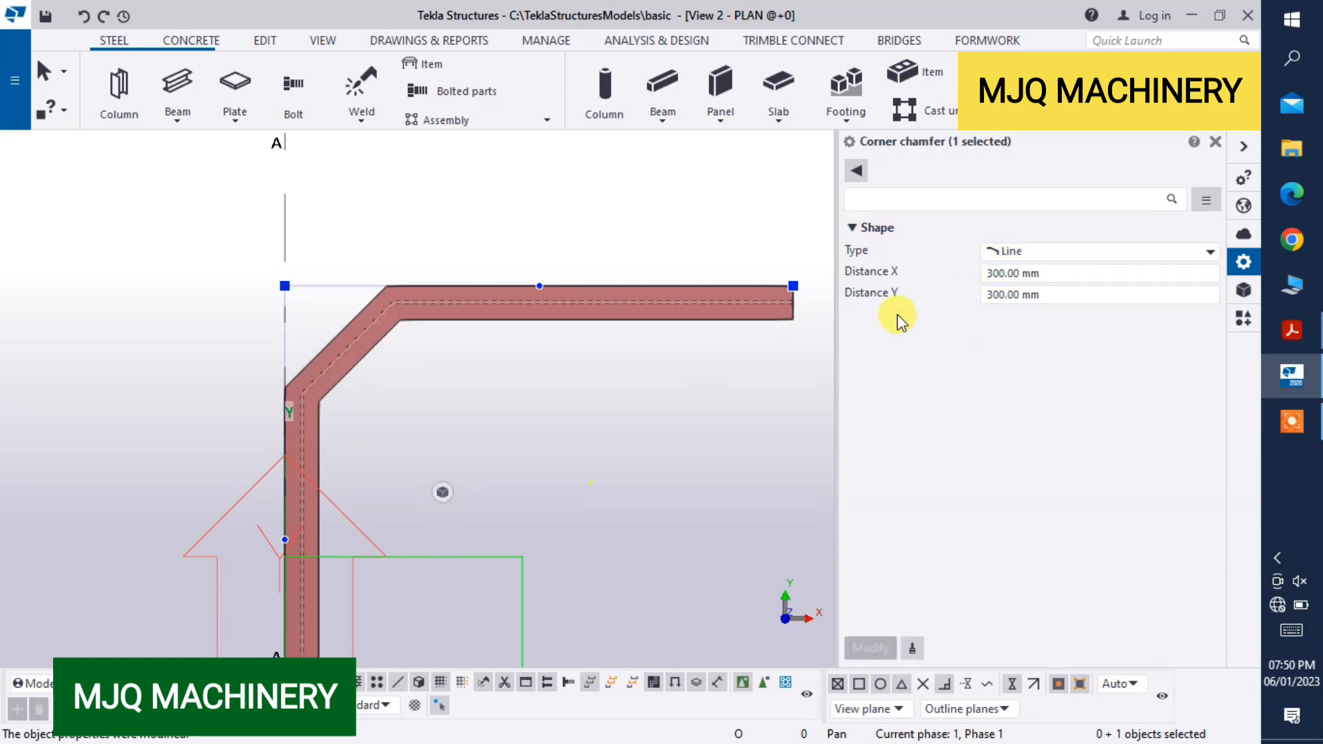
left_click(1217, 143)
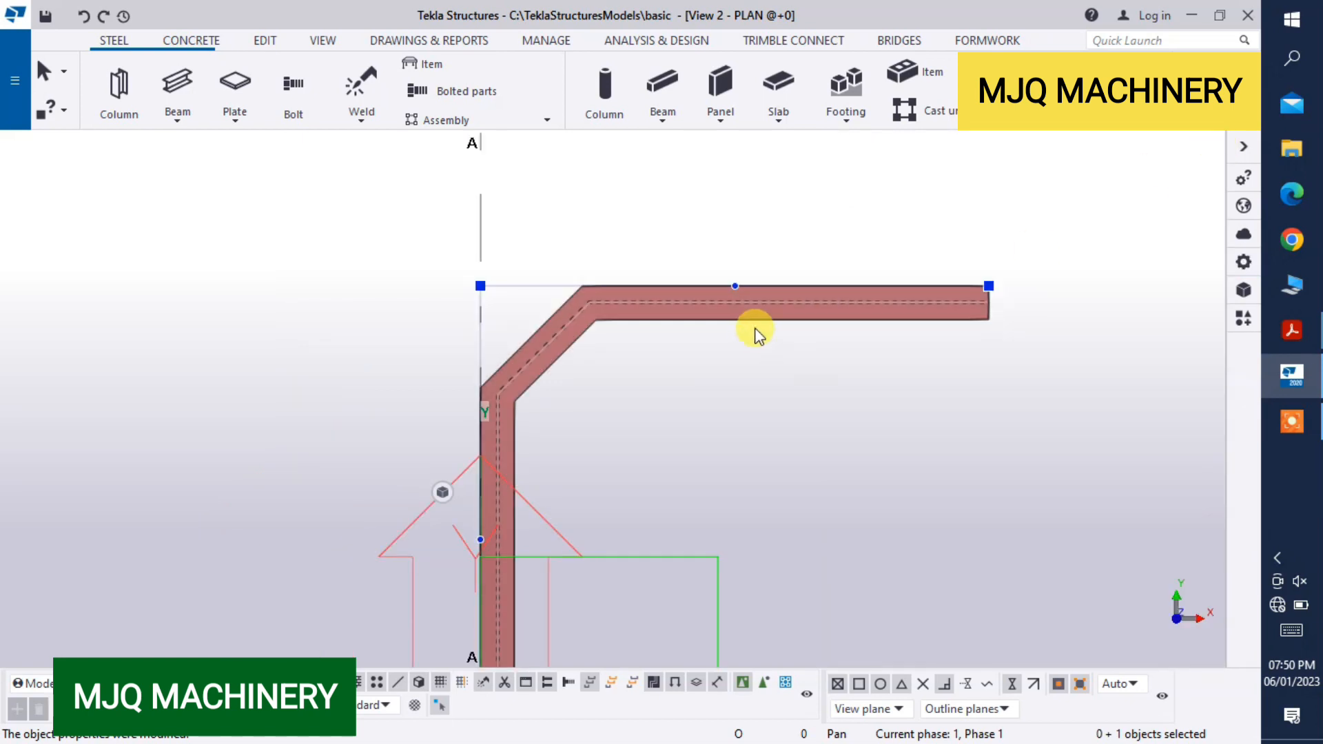
left_click(666, 359)
Measure the horizontal distance between the two outer end points of the beam's chamfer, placing the dimension above the beam.
scroll(580, 341, "down", 5)
scroll(540, 353, "up", 6)
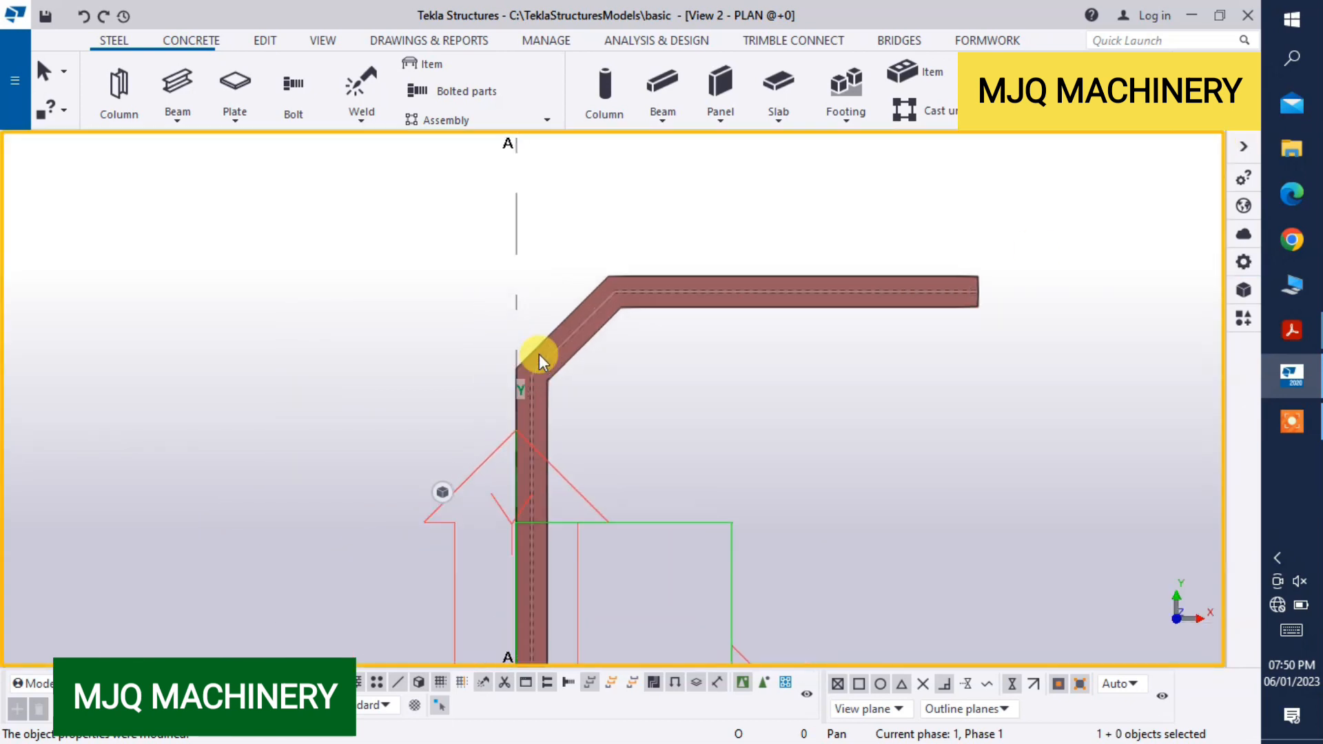
scroll(665, 283, "down", 4)
scroll(630, 316, "up", 2)
mouse_move(1295, 344)
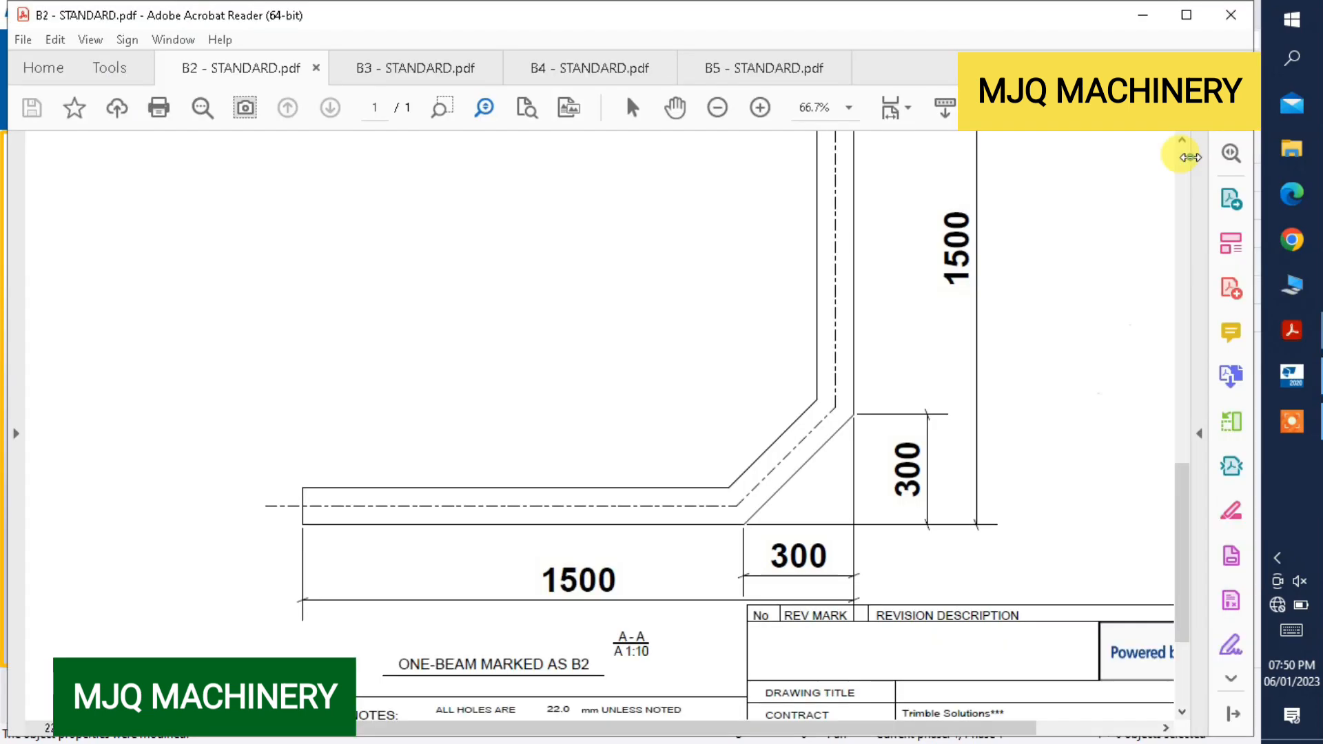
left_click(265, 40)
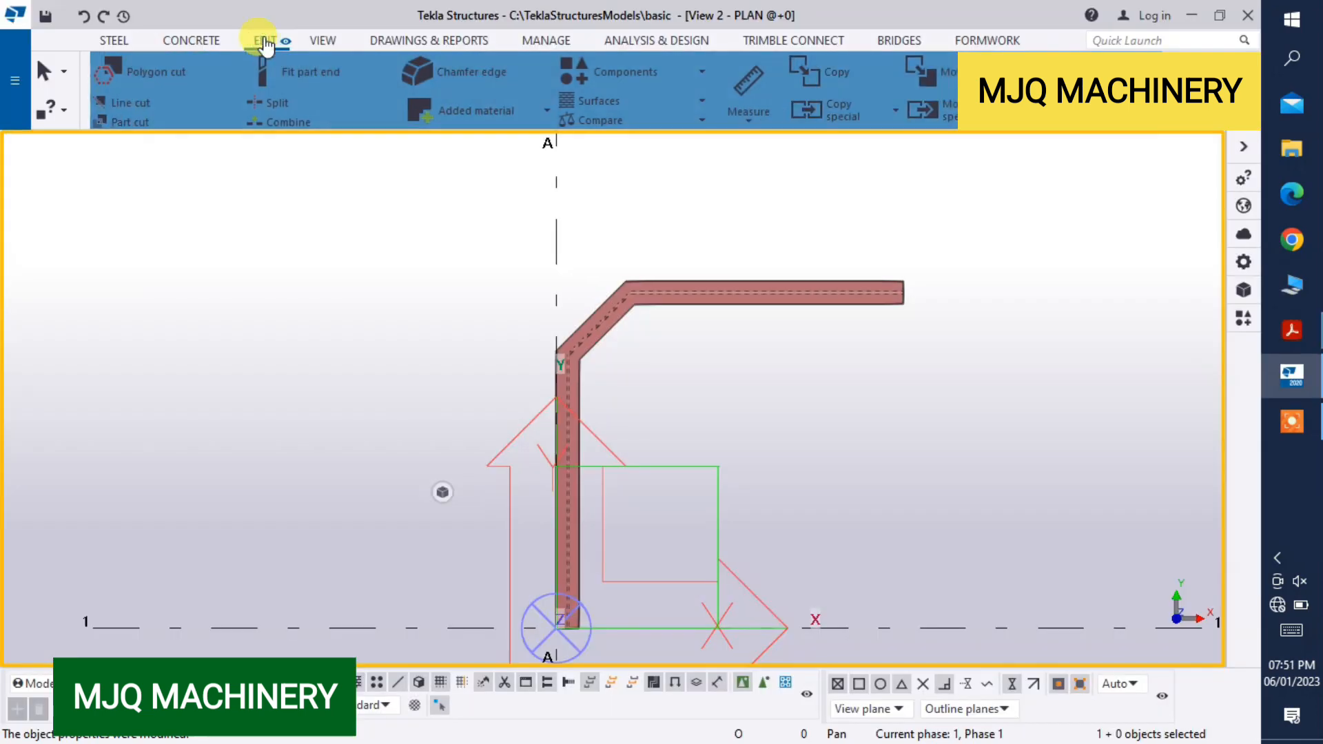
left_click(745, 116)
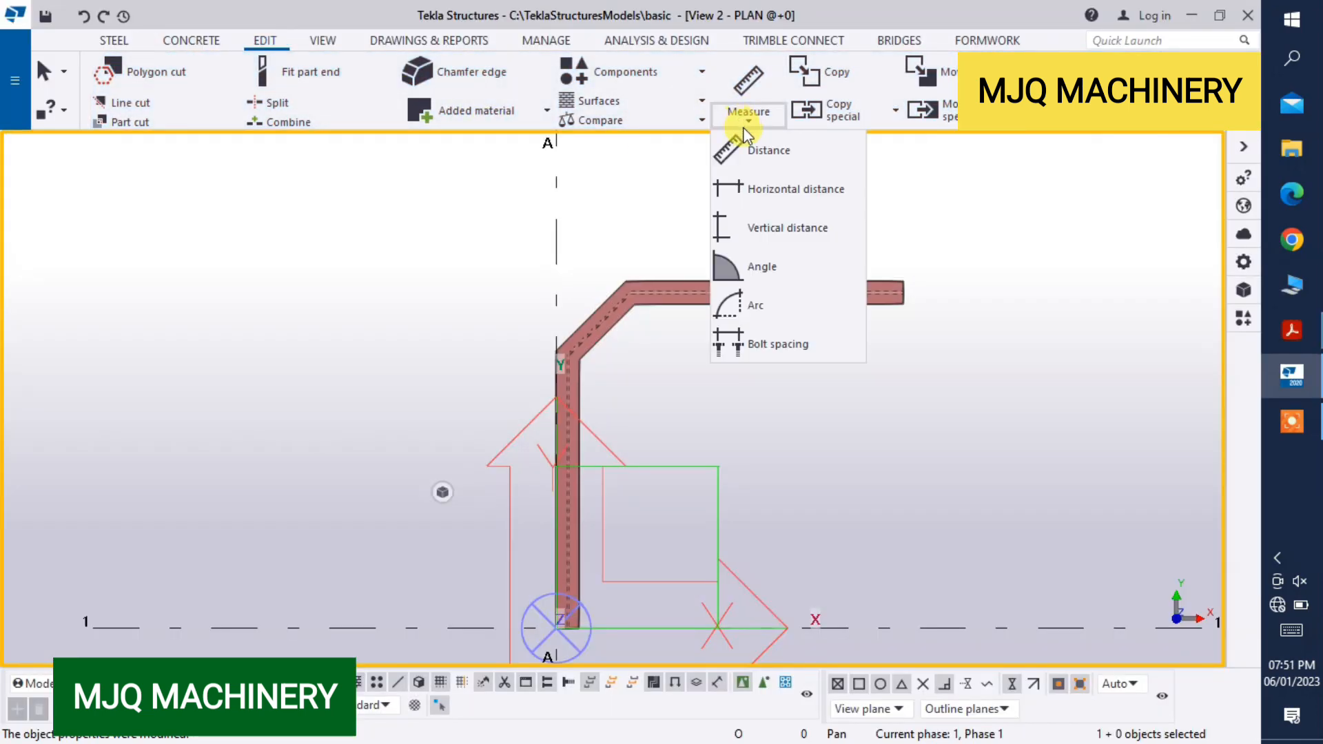
left_click(752, 181)
scroll(549, 350, "up", 3)
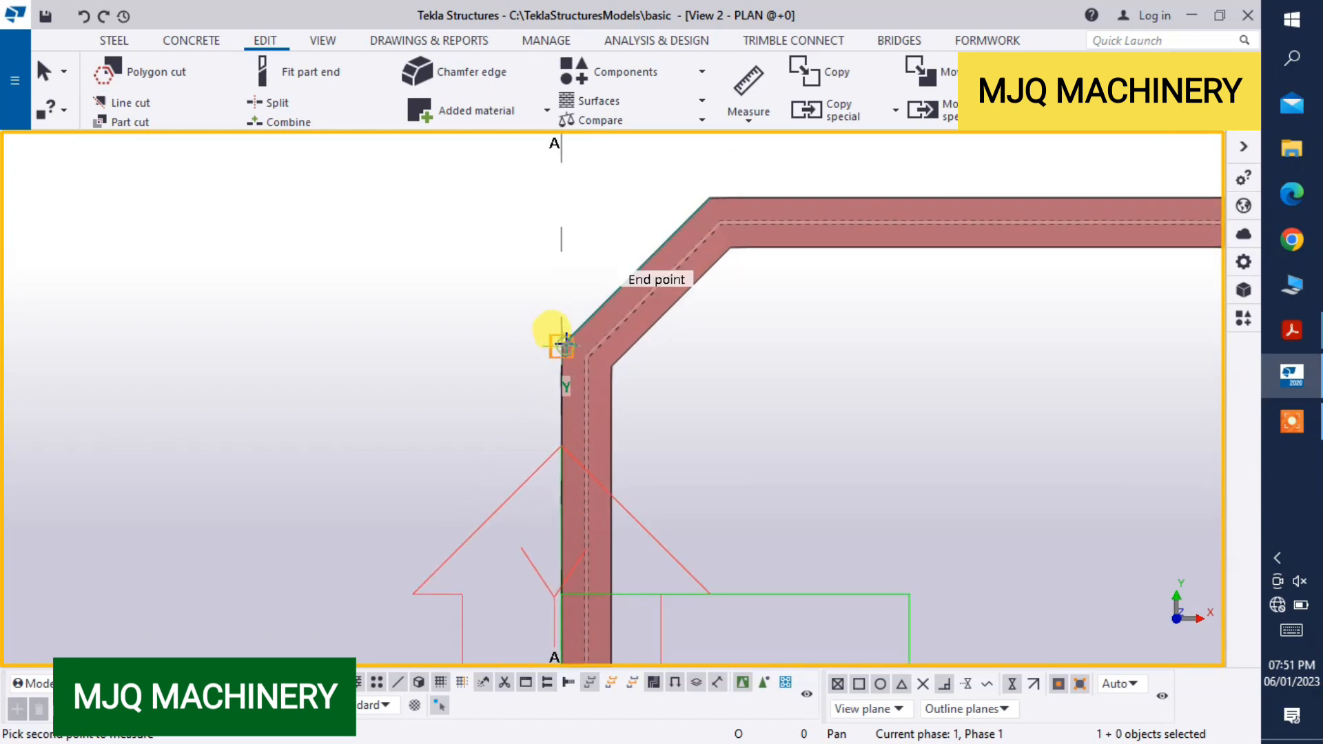
left_click(711, 200)
scroll(700, 193, "down", 2)
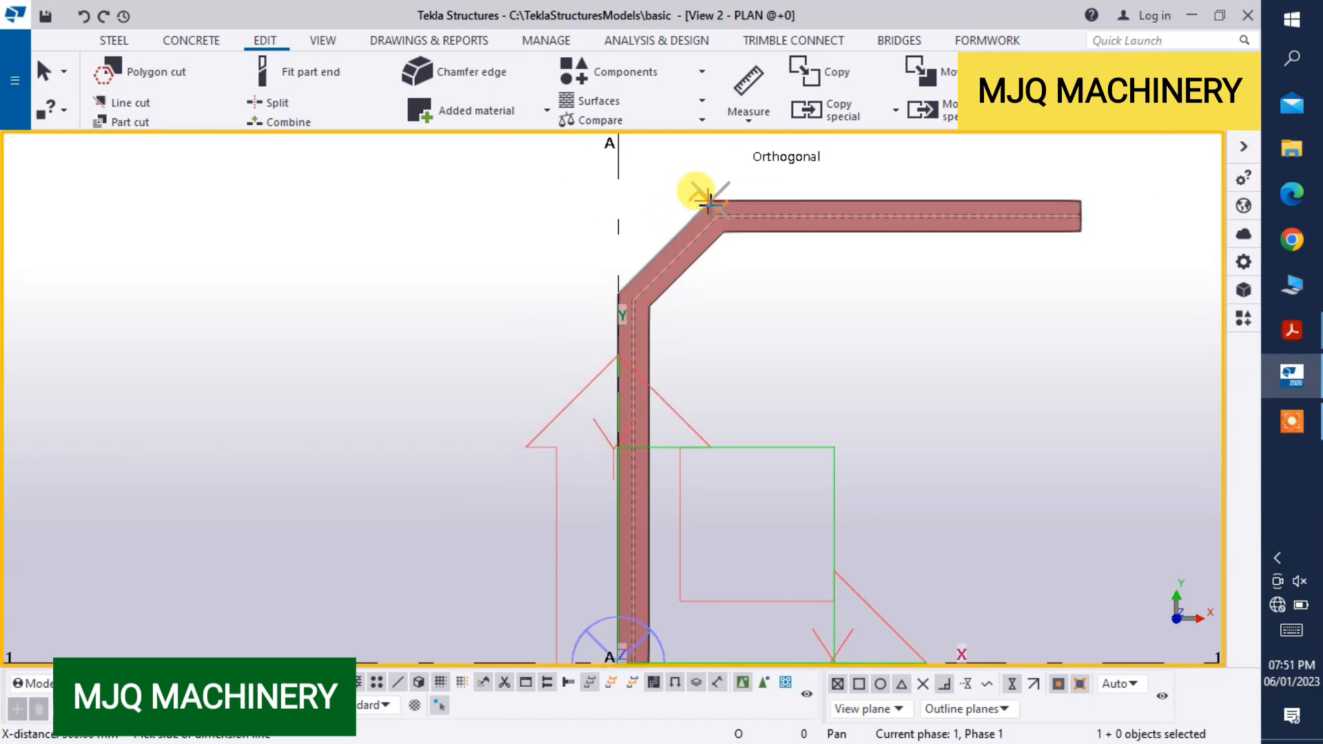
left_click(674, 174)
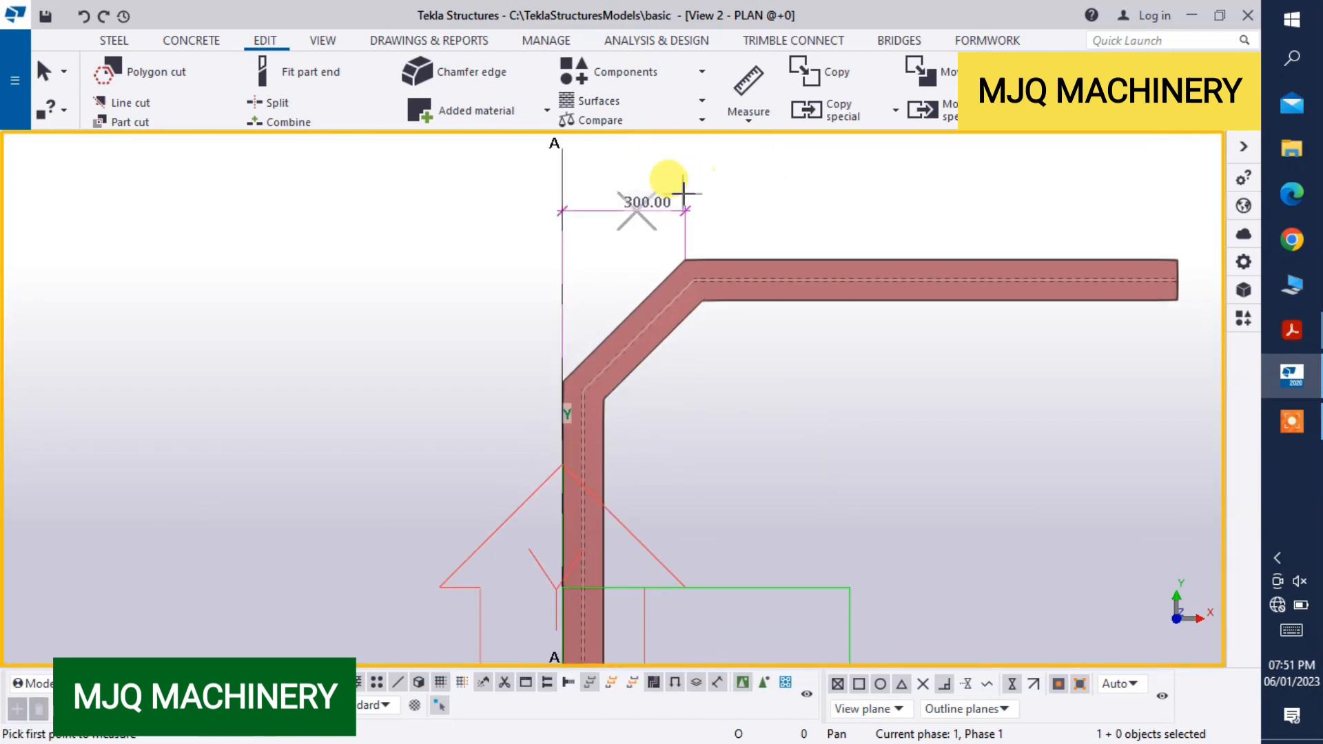
Measure the vertical distance between the chamfer's outer end points, placing the dimension beside the corner, and end the measuring command.
scroll(604, 217, "up", 2)
left_click(736, 121)
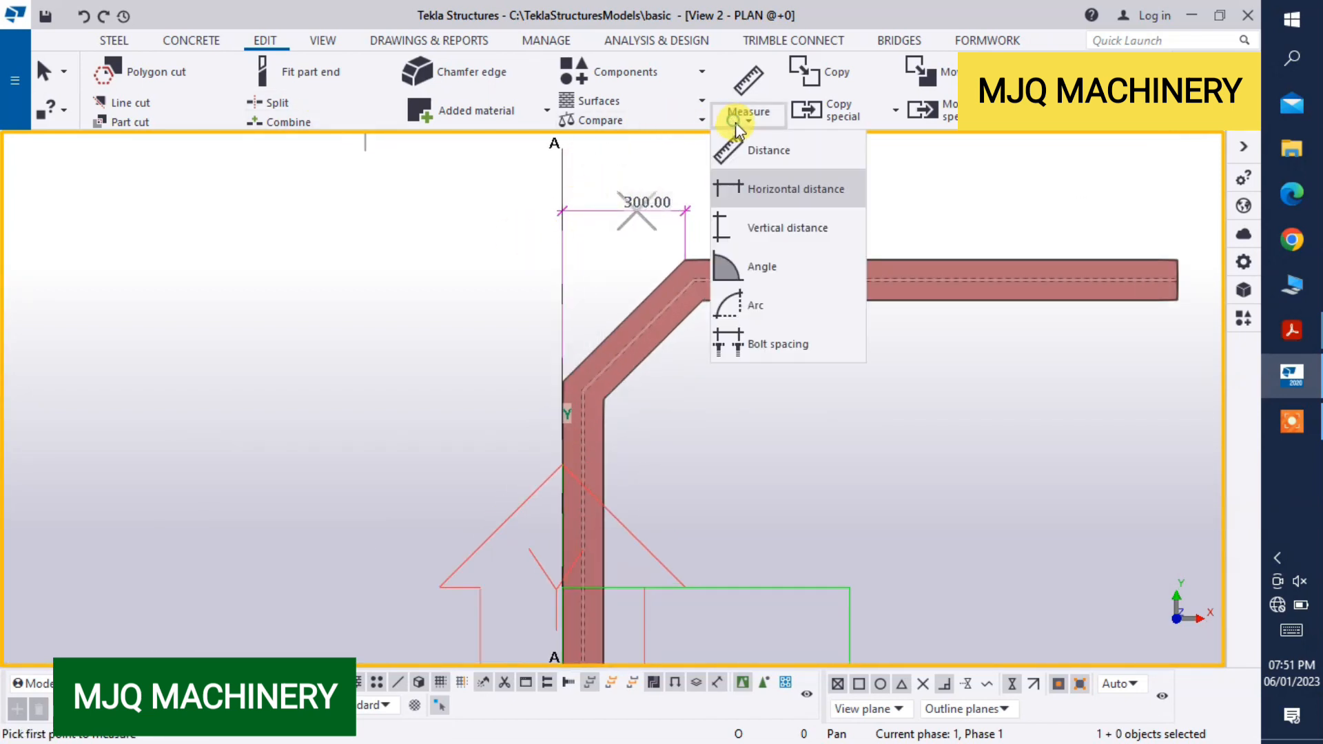
left_click(763, 238)
left_click(685, 257)
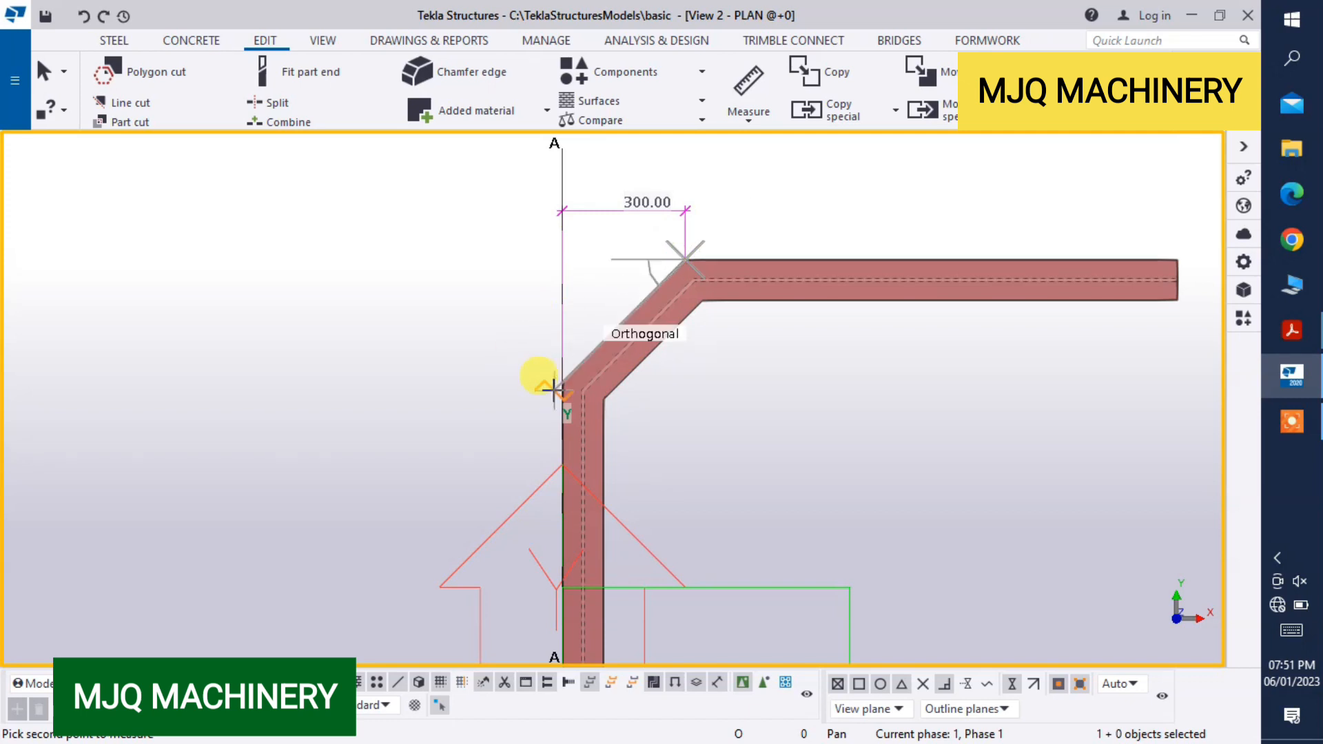
left_click(560, 379)
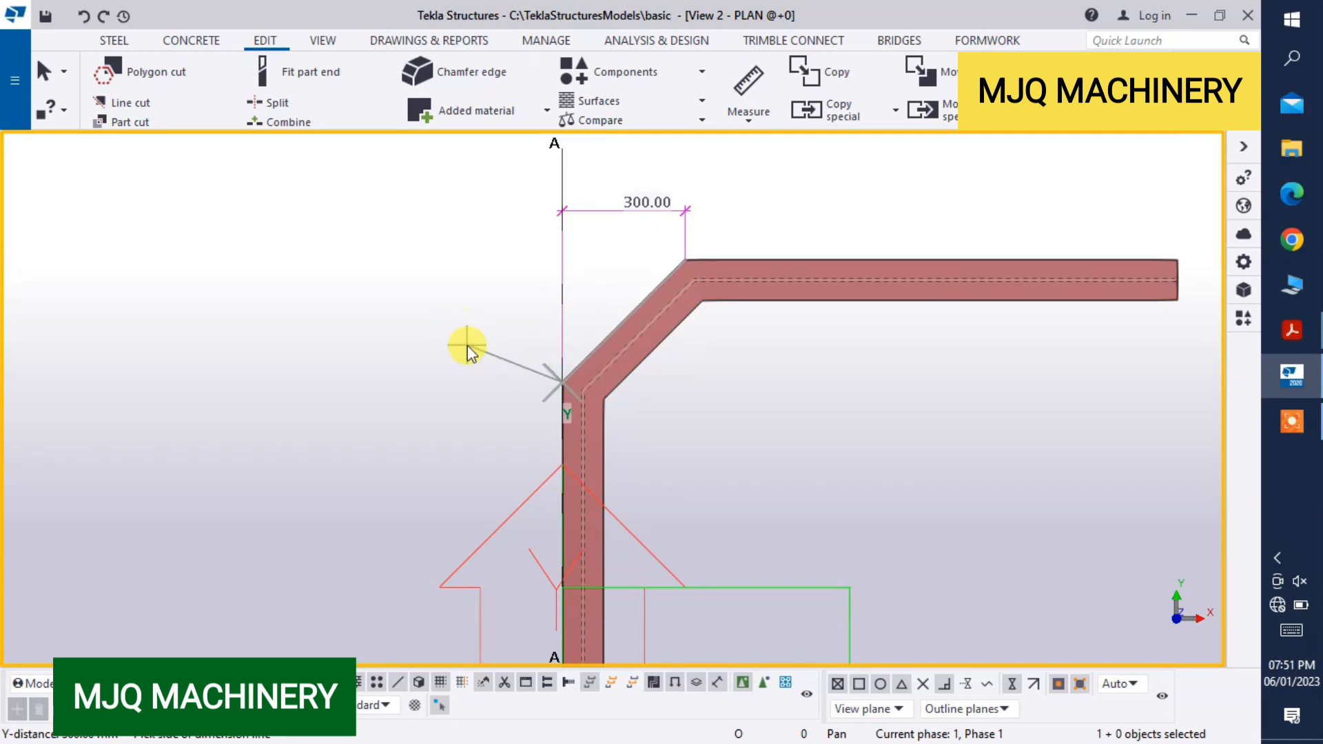
left_click(466, 345)
scroll(441, 248, "down", 3)
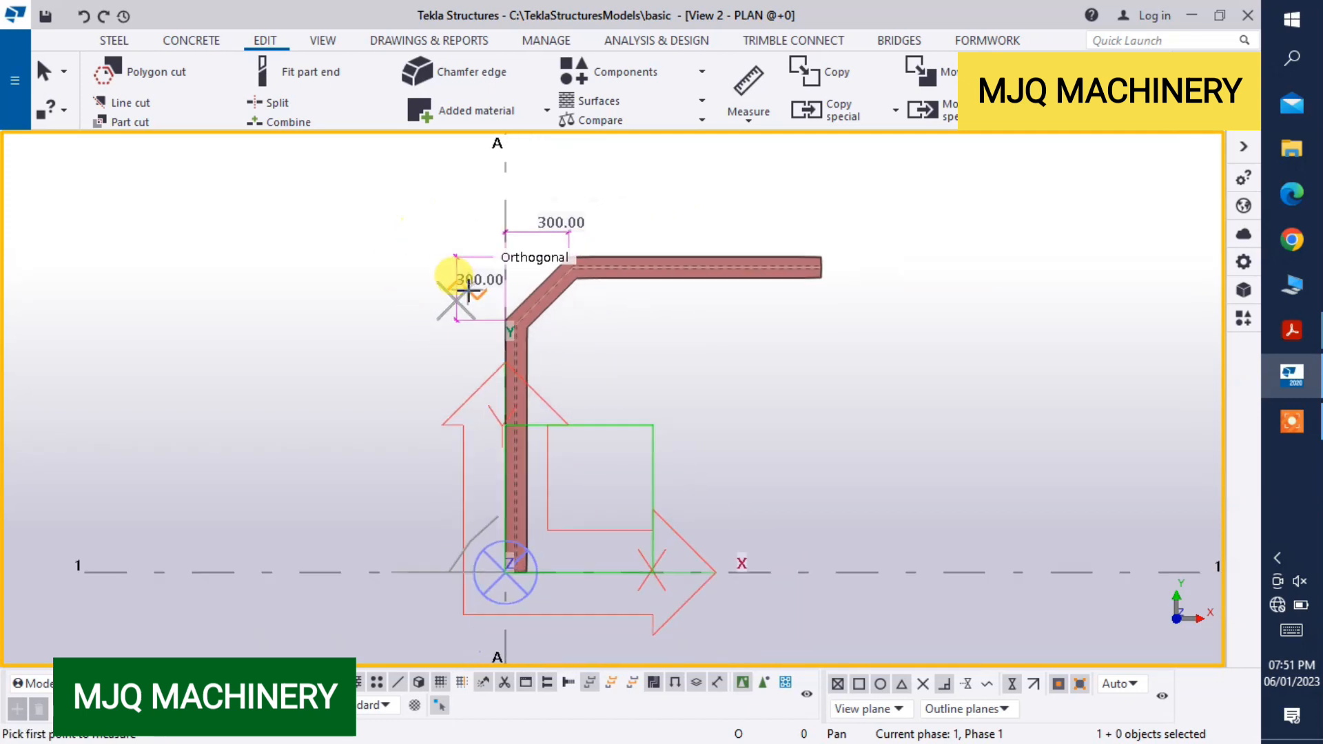
right_click(305, 246)
left_click(342, 262)
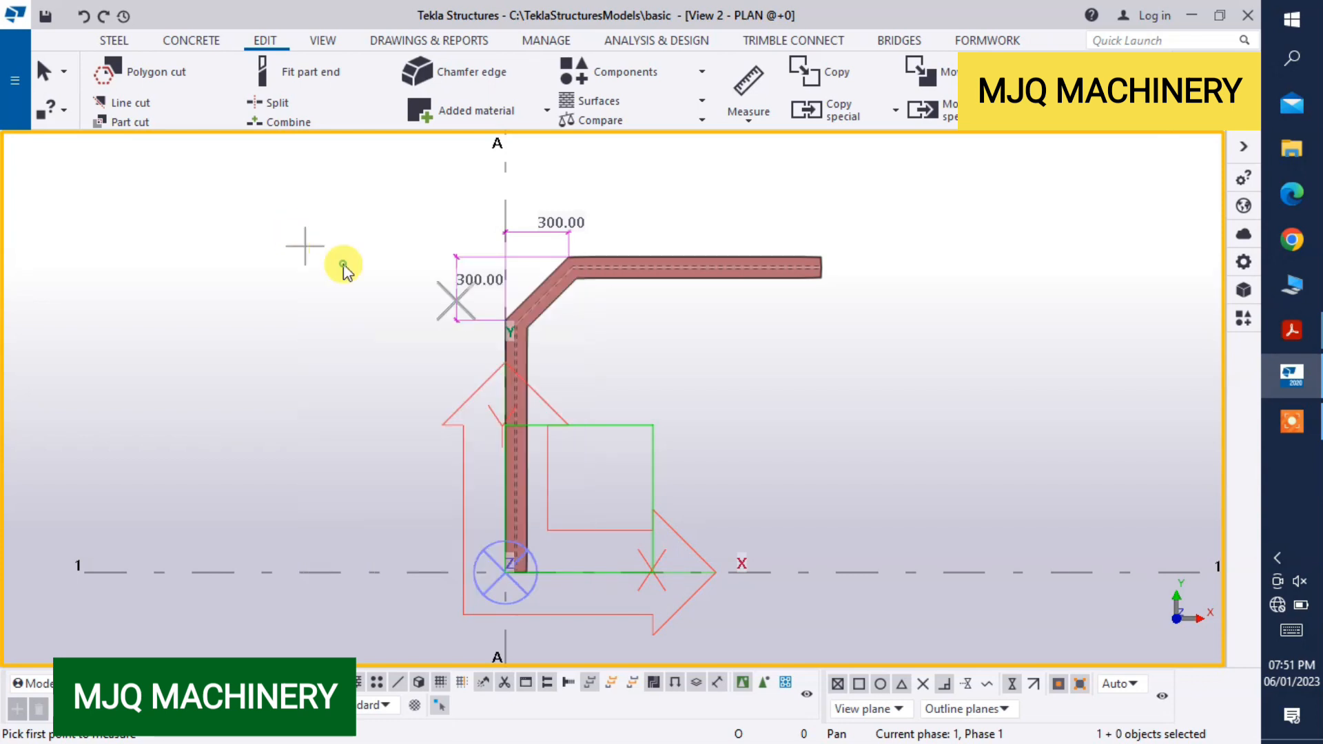
Switch to Acrobat Reader, examine the rounded beam's dimensions in B3 - STANDARD.pdf, and return to Tekla Structures.
scroll(448, 344, "down", 1)
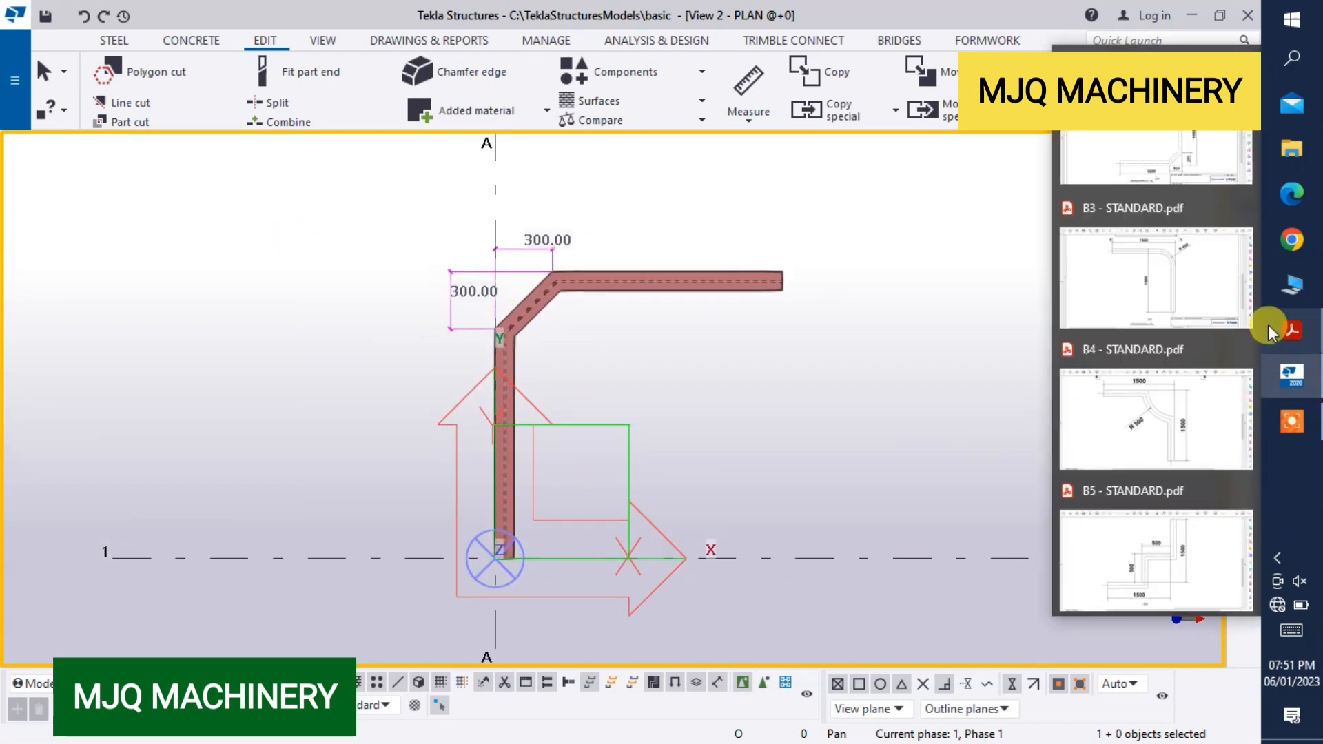
left_click(1270, 327)
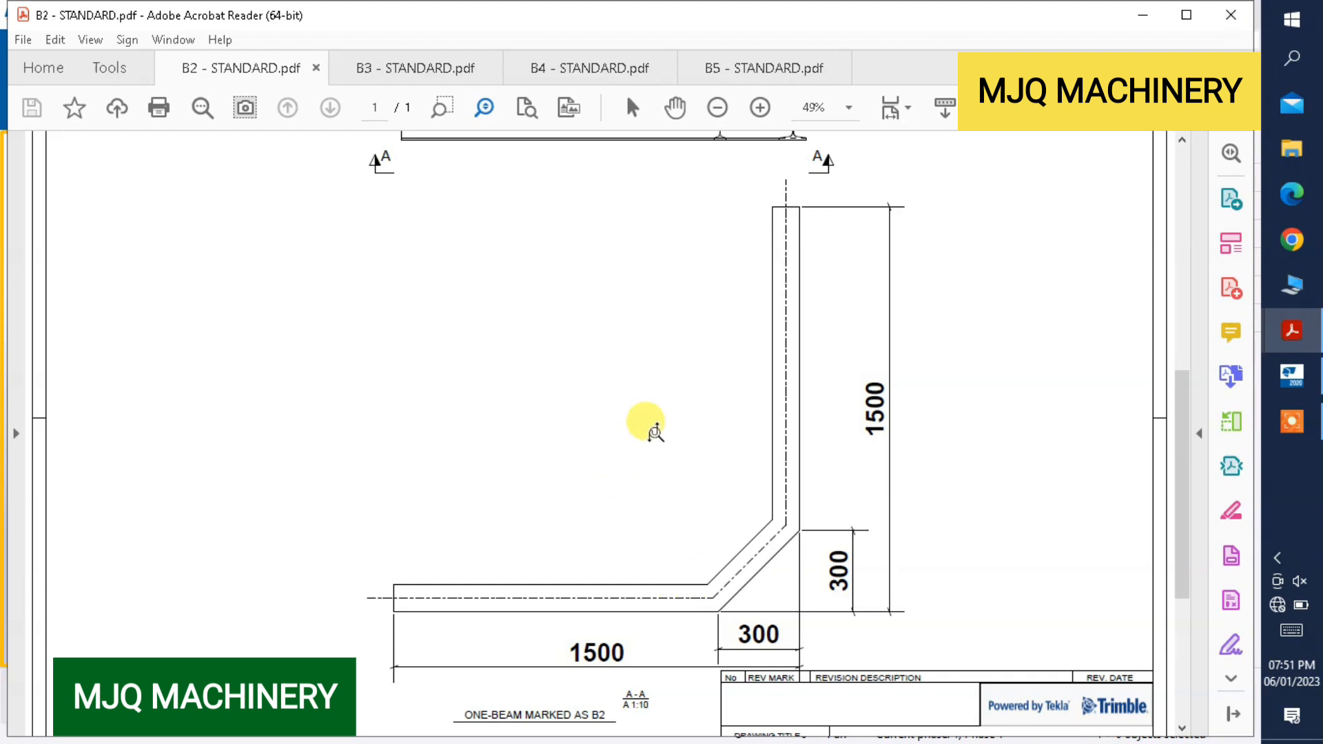
left_click(422, 62)
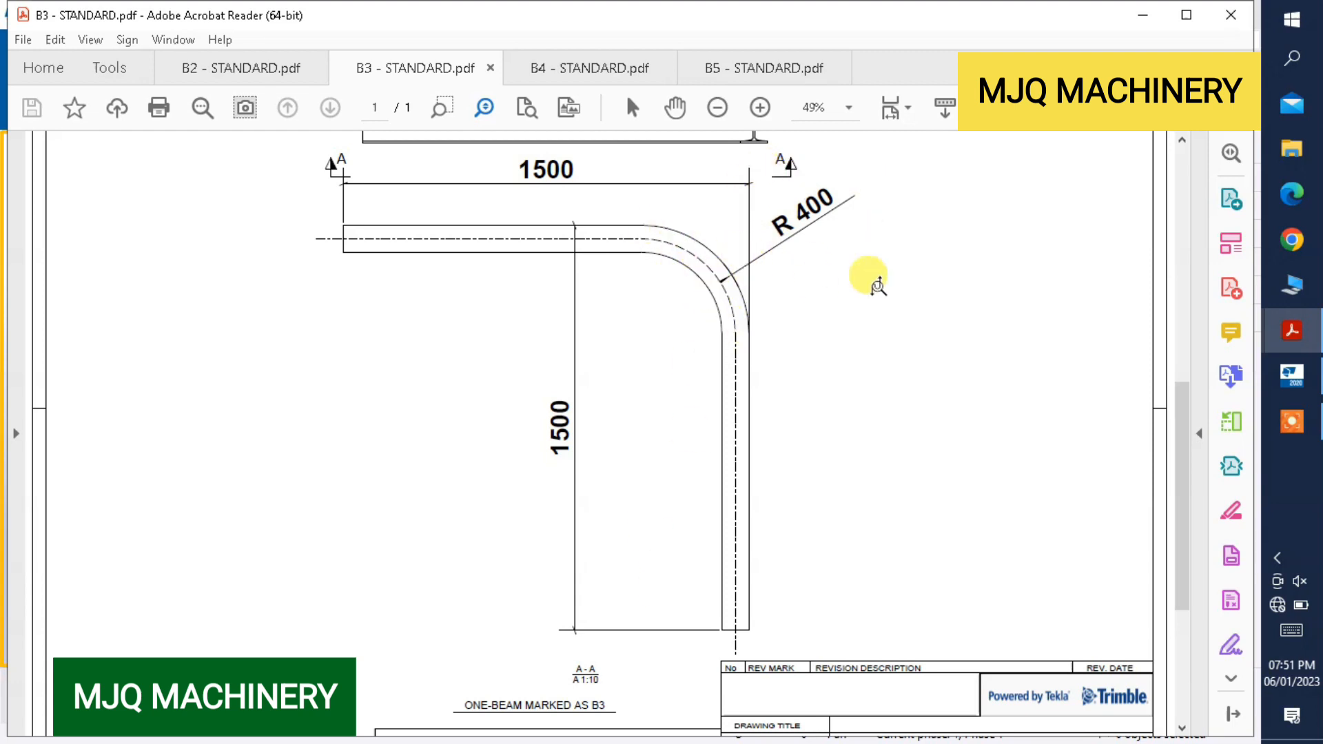
left_click(1292, 376)
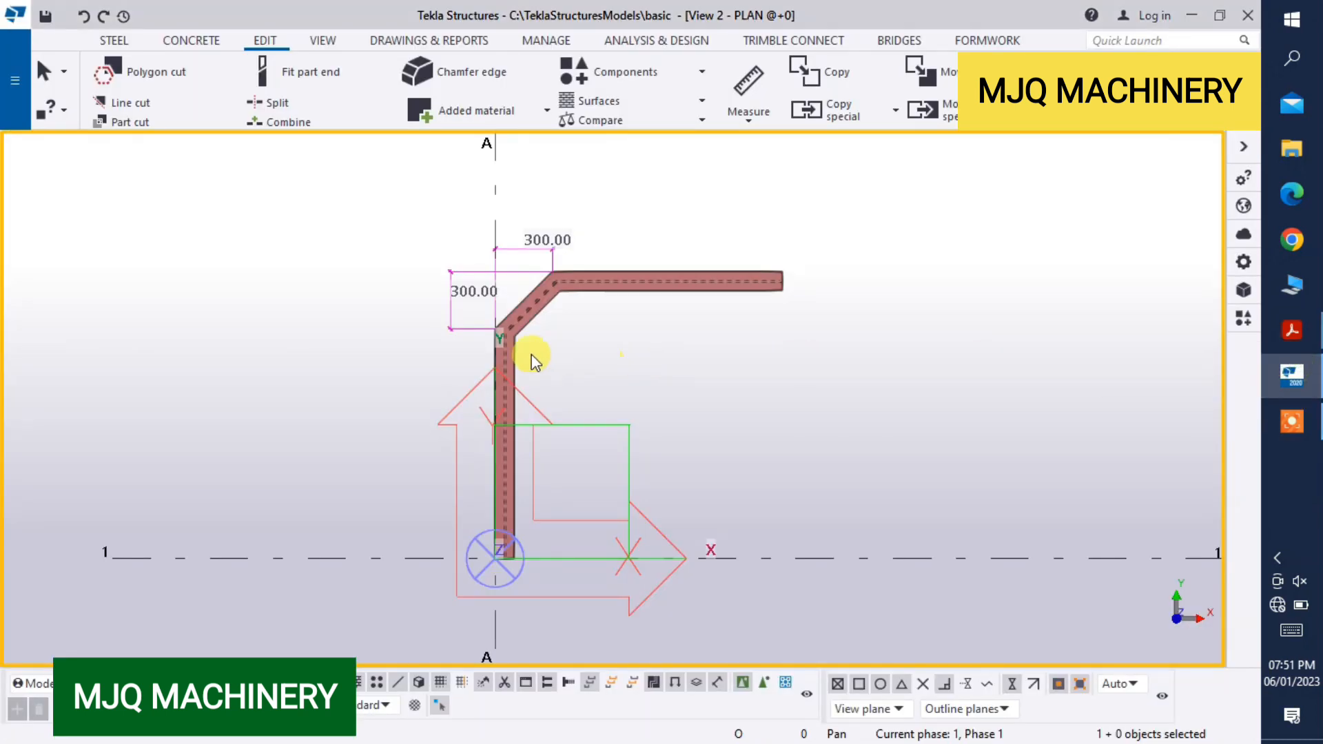
Model an L-shaped steel polybeam between grids A and B, running 1500 mm along grid line 1 and 1500 mm upward, and end the command.
scroll(523, 348, "down", 5)
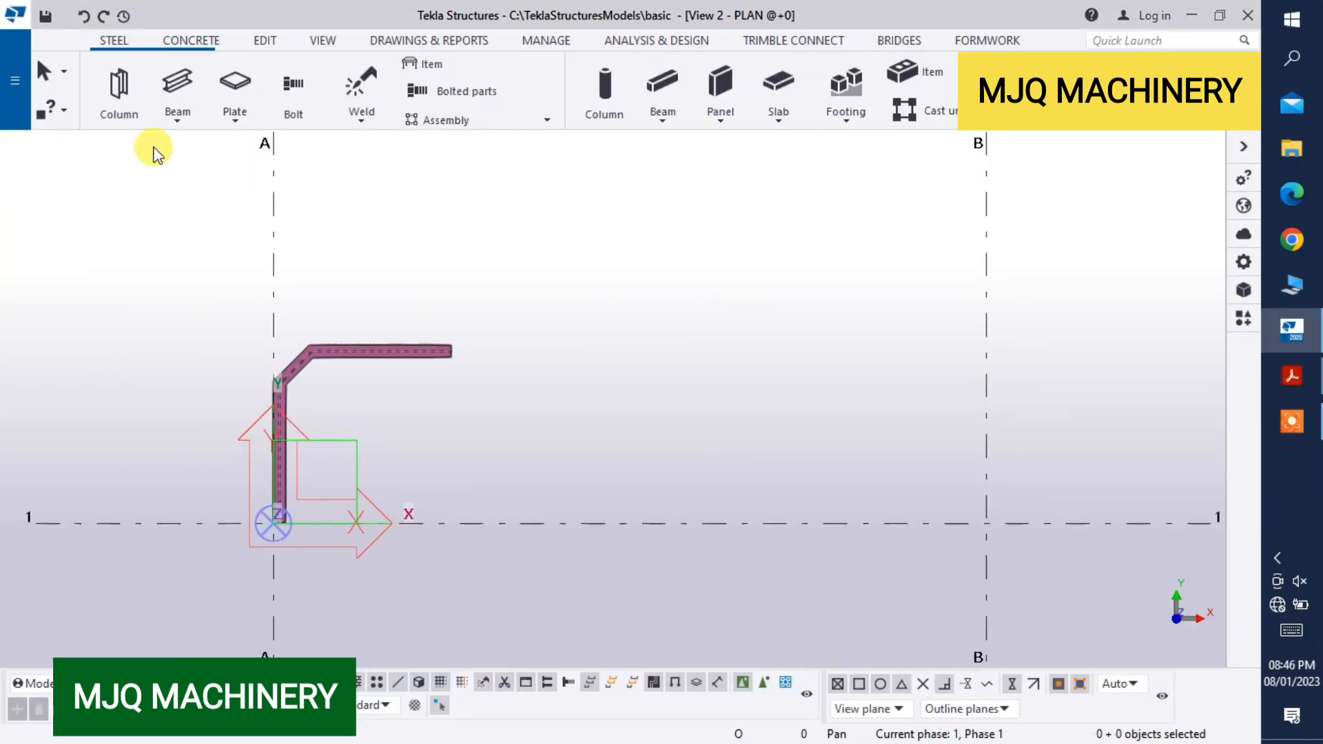
left_click(175, 114)
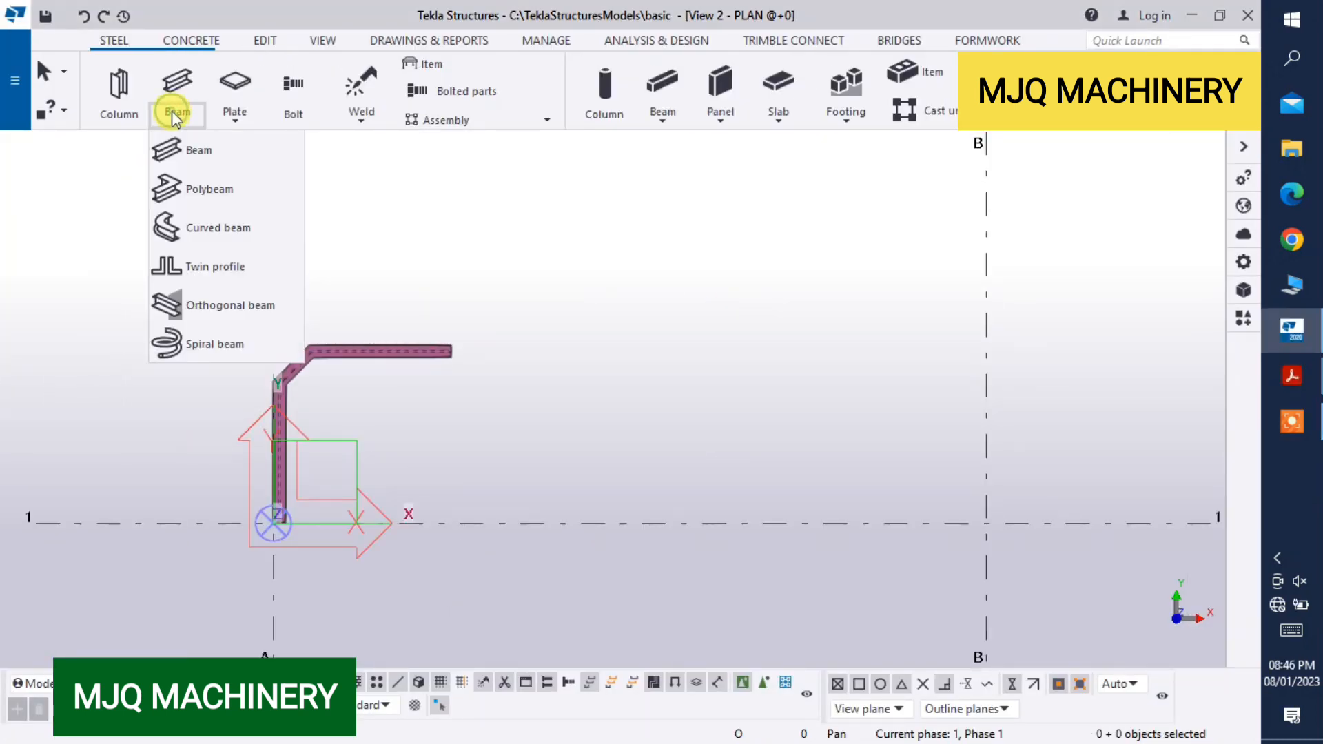
left_click(196, 189)
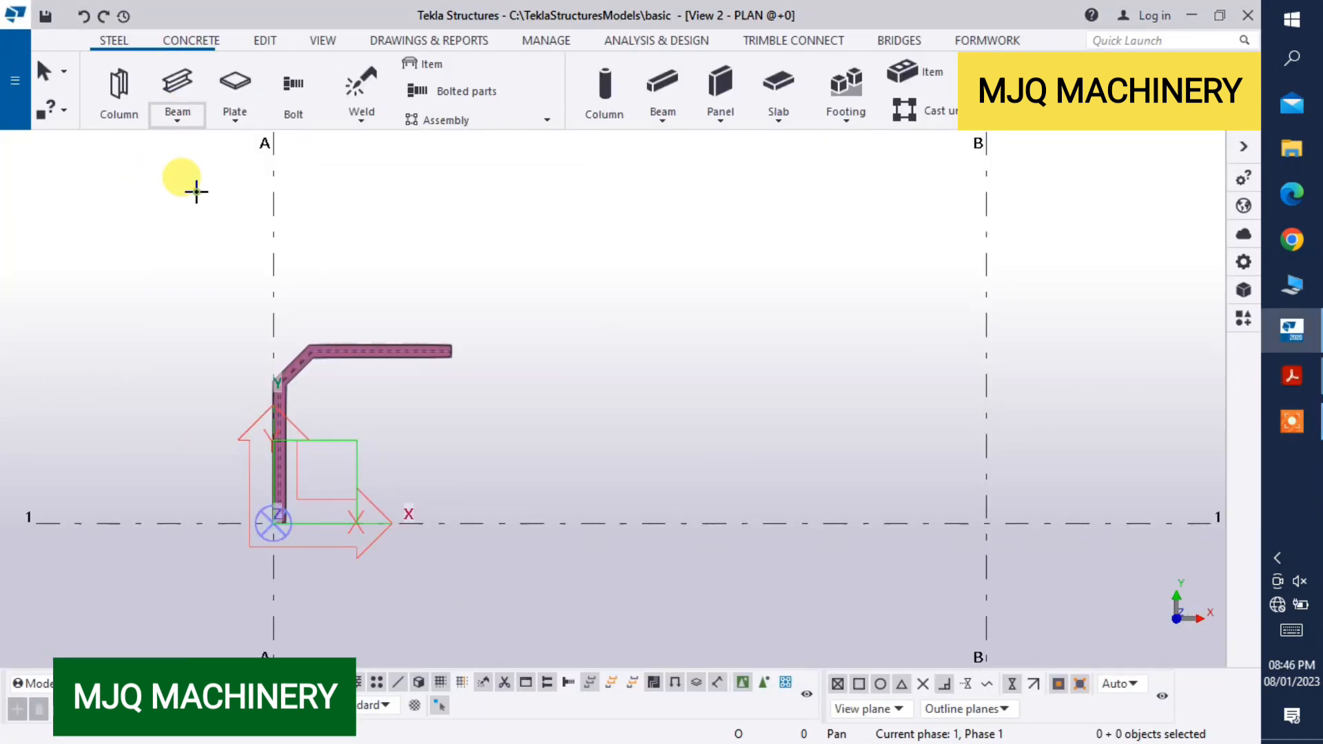
left_click(470, 522)
type("1500")
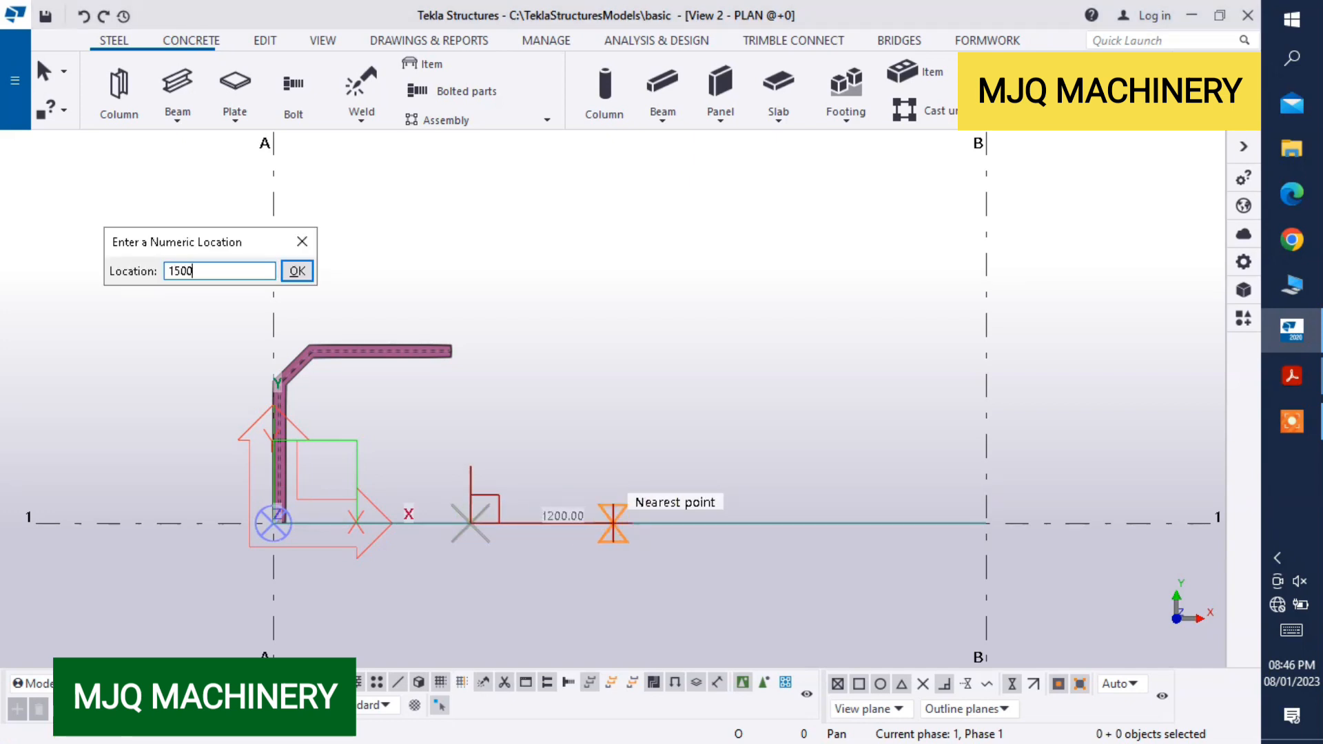
left_click(296, 269)
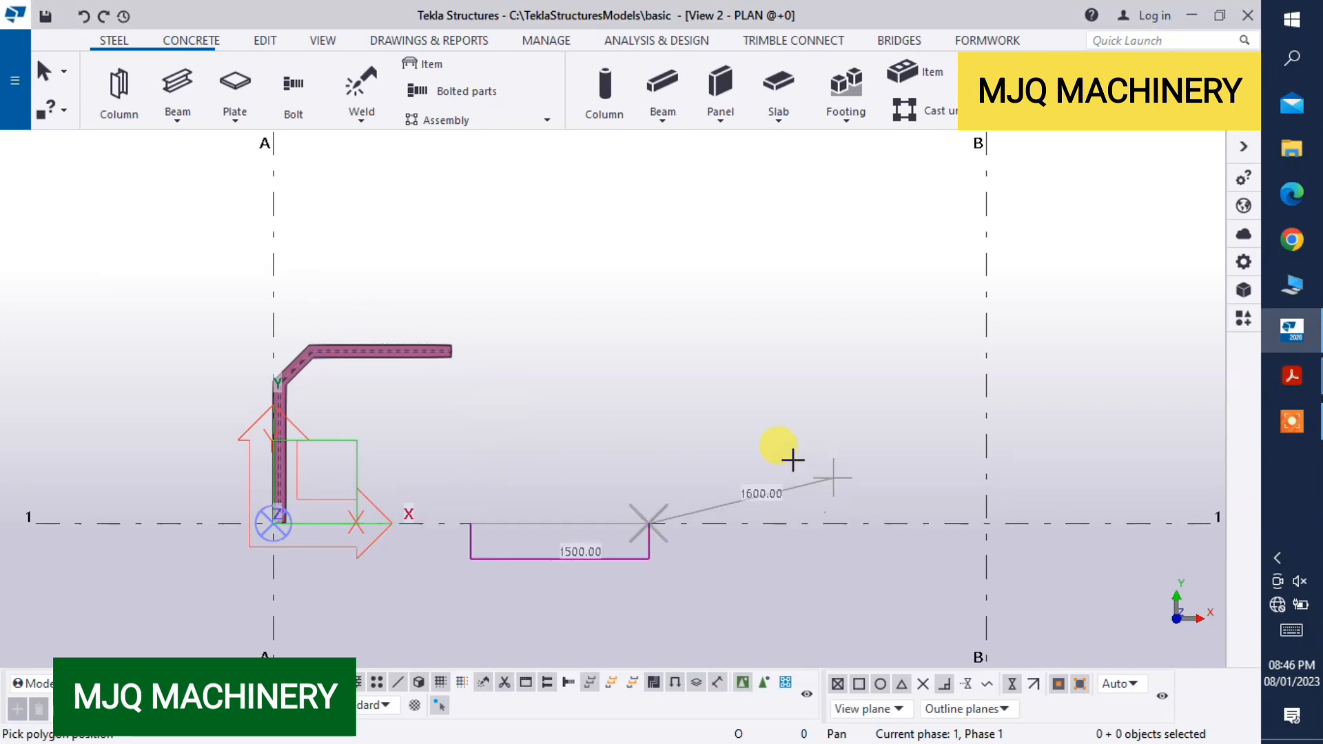
type("1500")
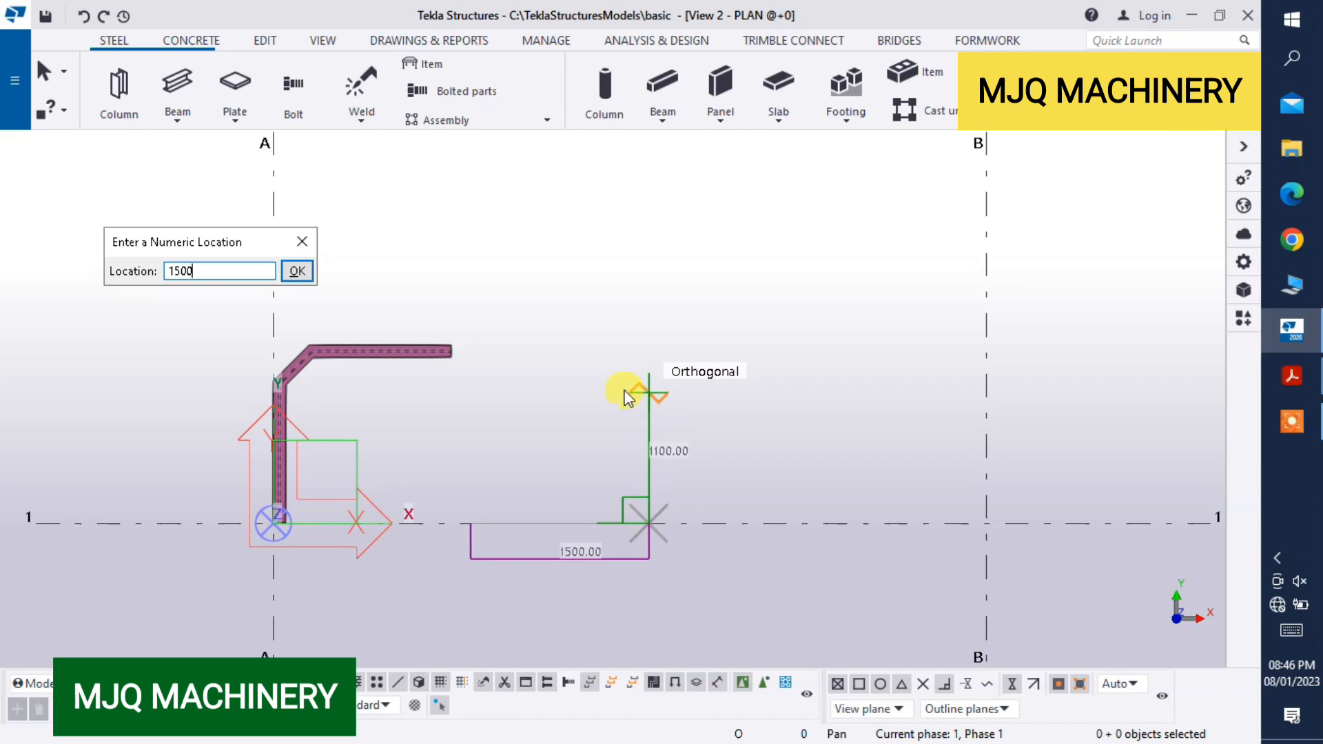
left_click(297, 271)
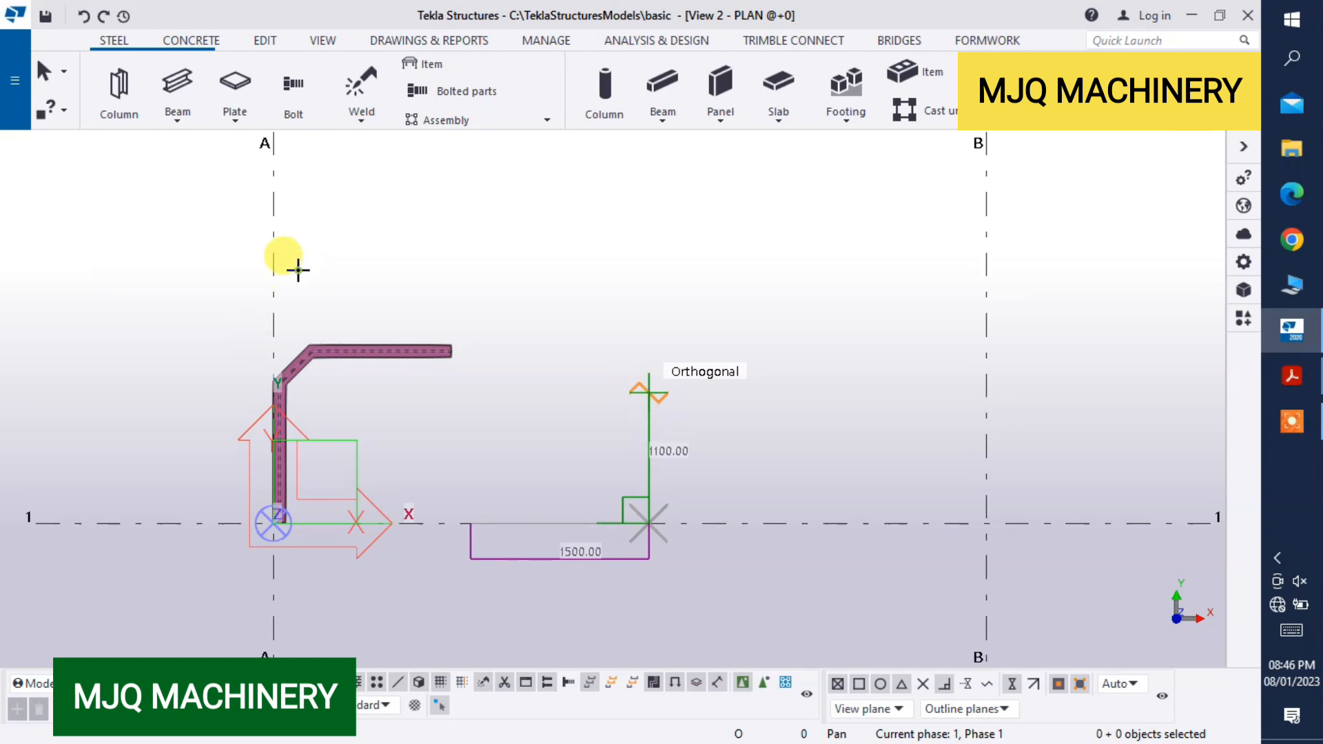
middle_click(467, 516)
right_click(541, 263)
left_click(554, 283)
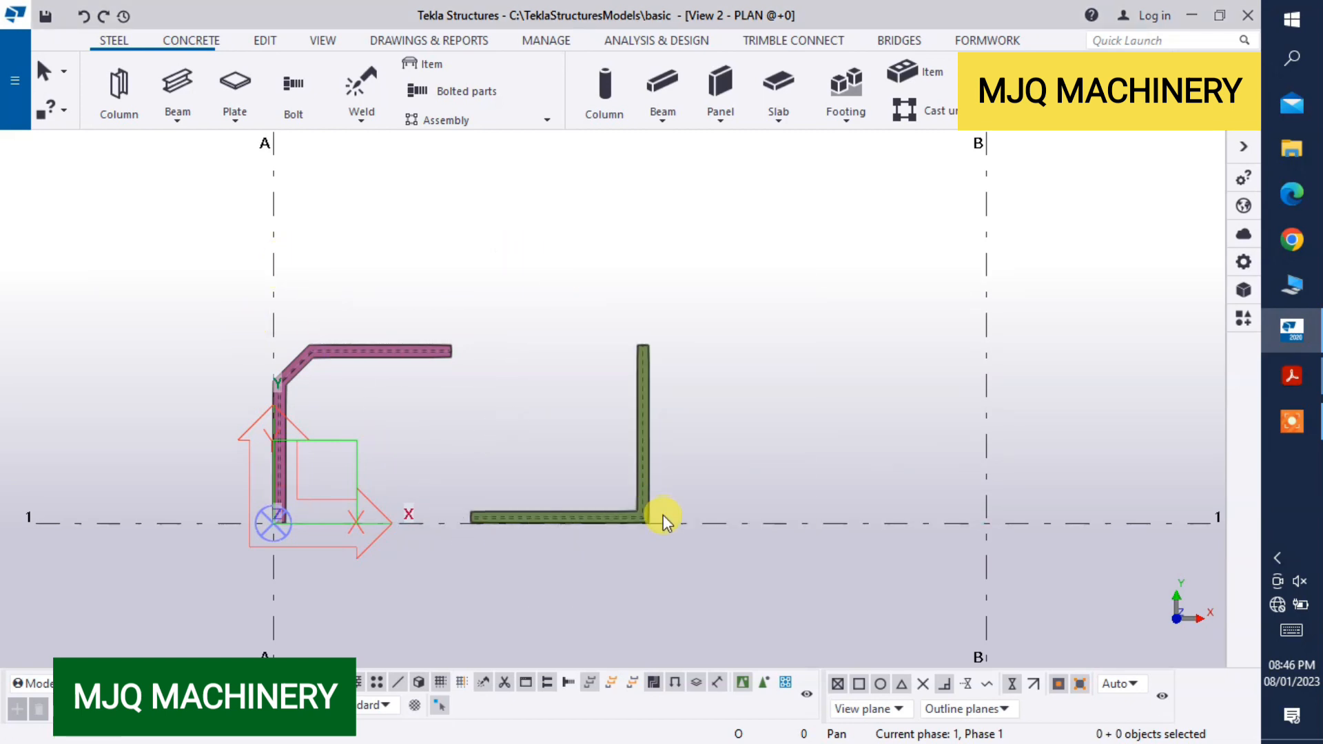
Change the class of the L-shaped polybeam between grids A and B to 5 and clear the selection.
scroll(663, 514, "up", 3)
scroll(641, 386, "up", 1)
double_click(615, 390)
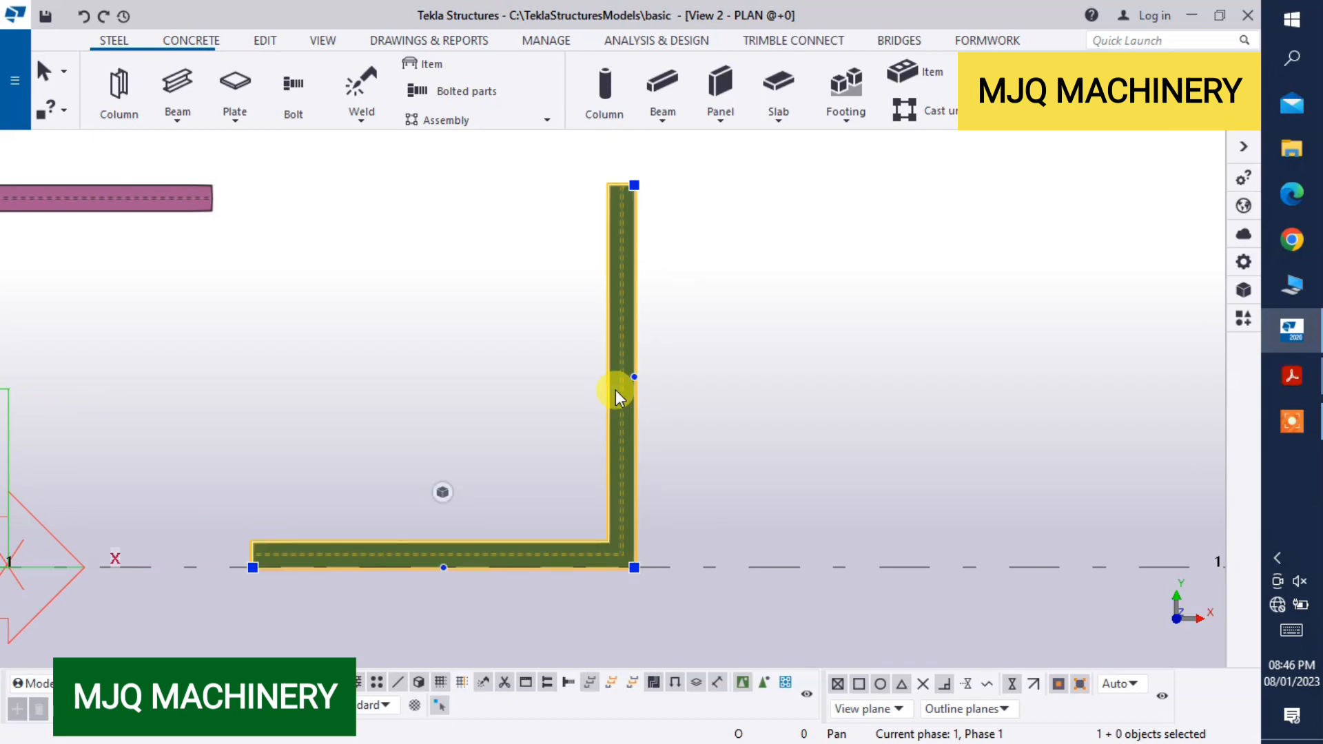
left_click(1097, 346)
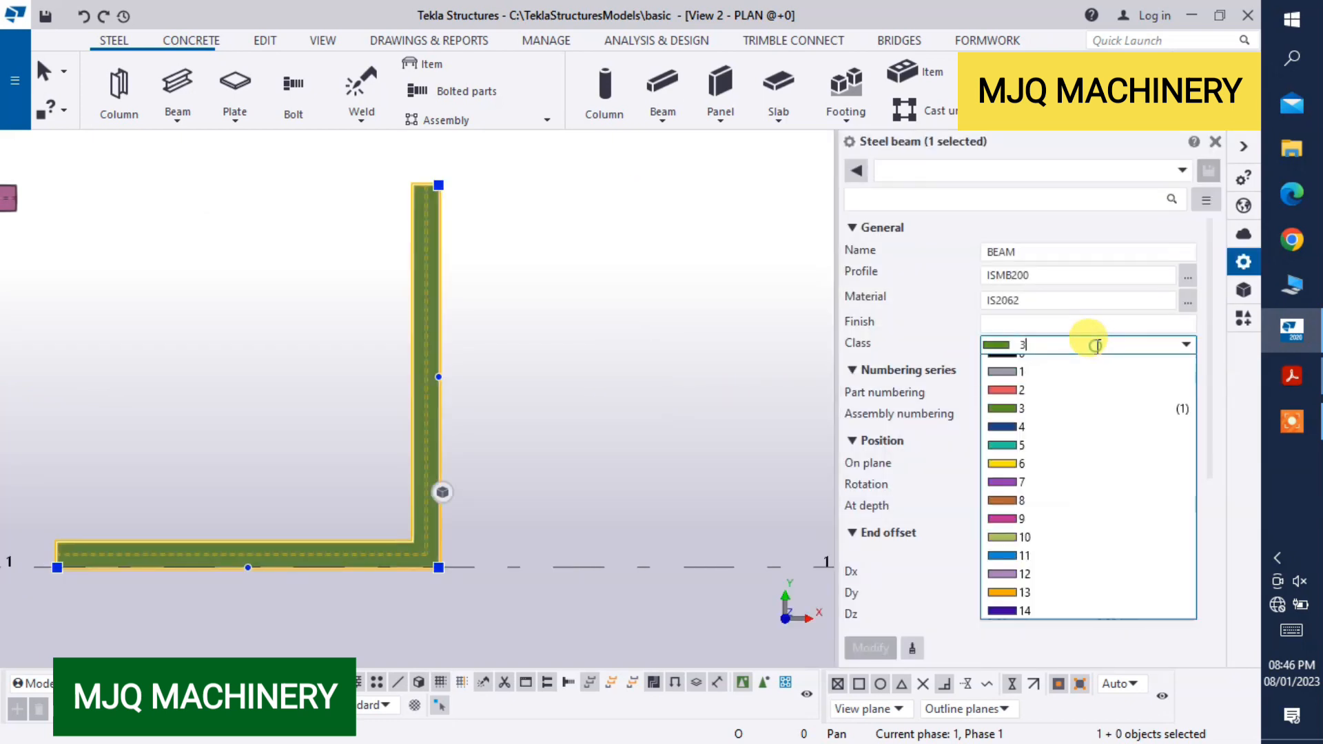
left_click(1031, 466)
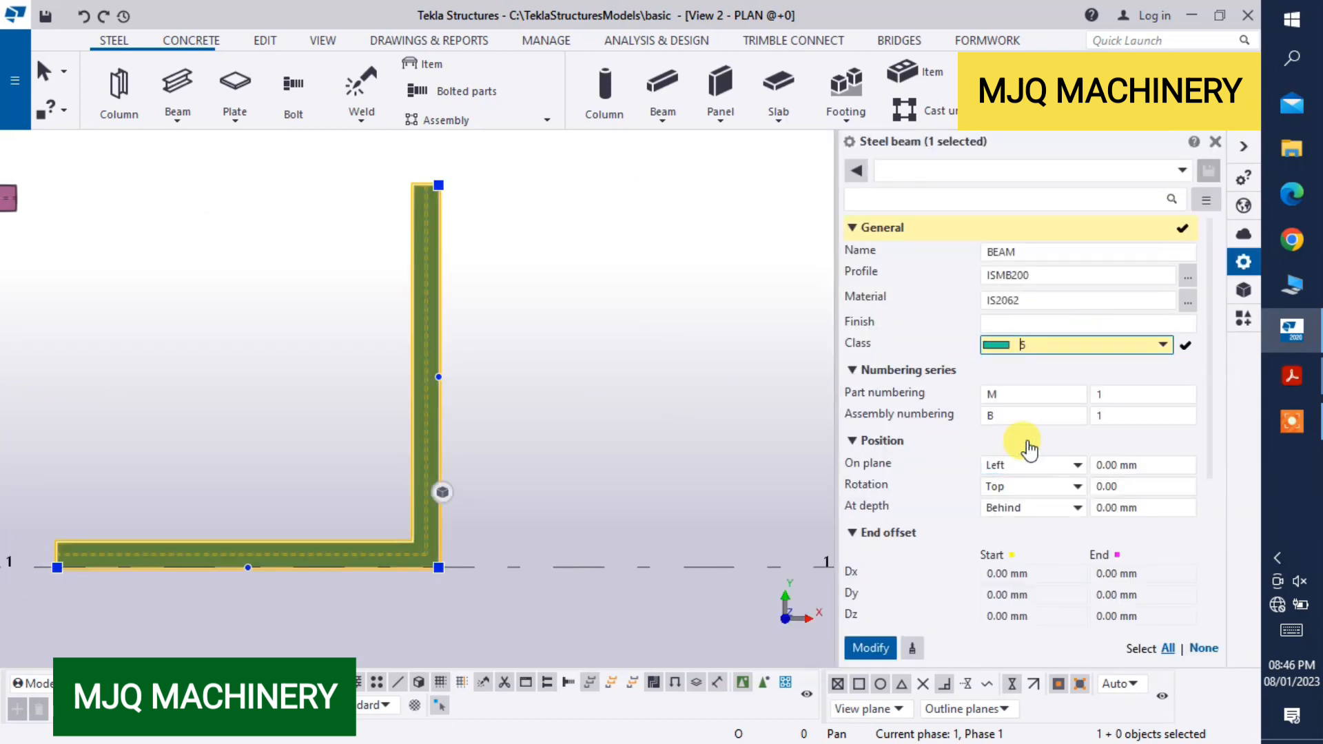
left_click(871, 647)
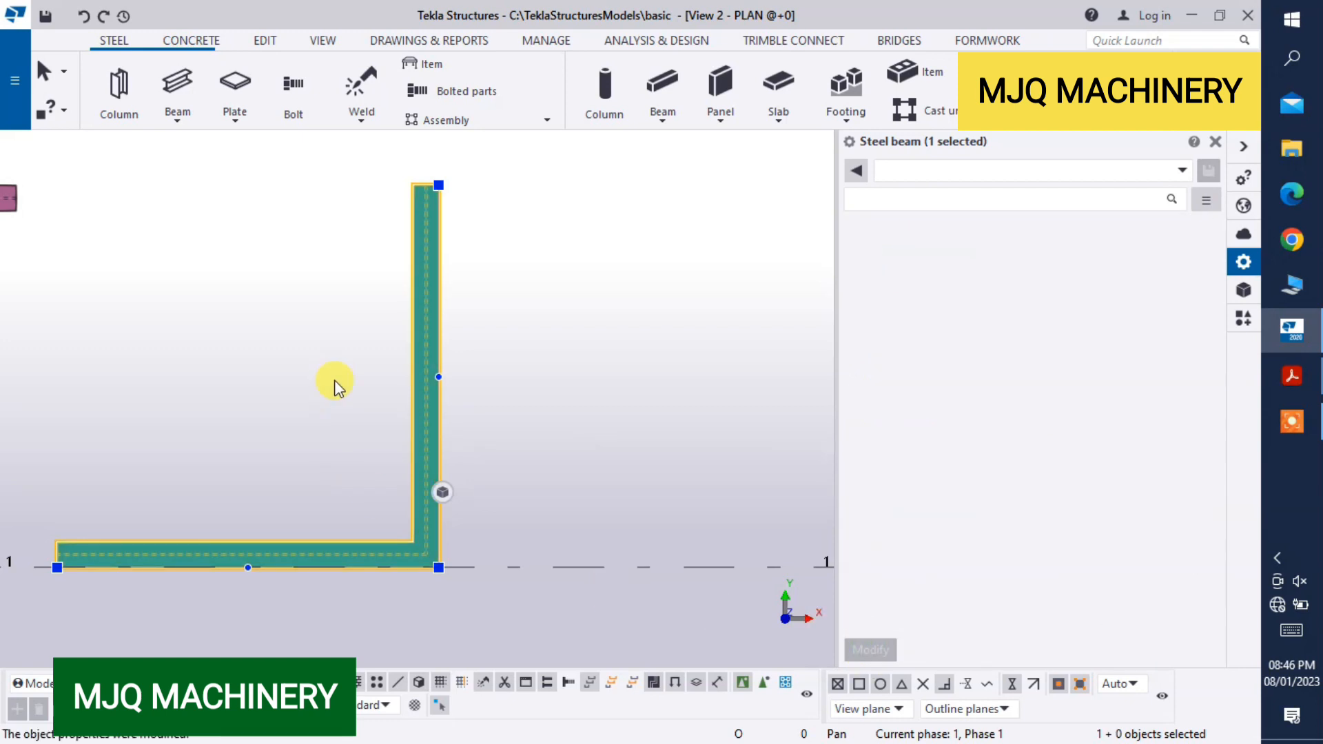
left_click(1217, 141)
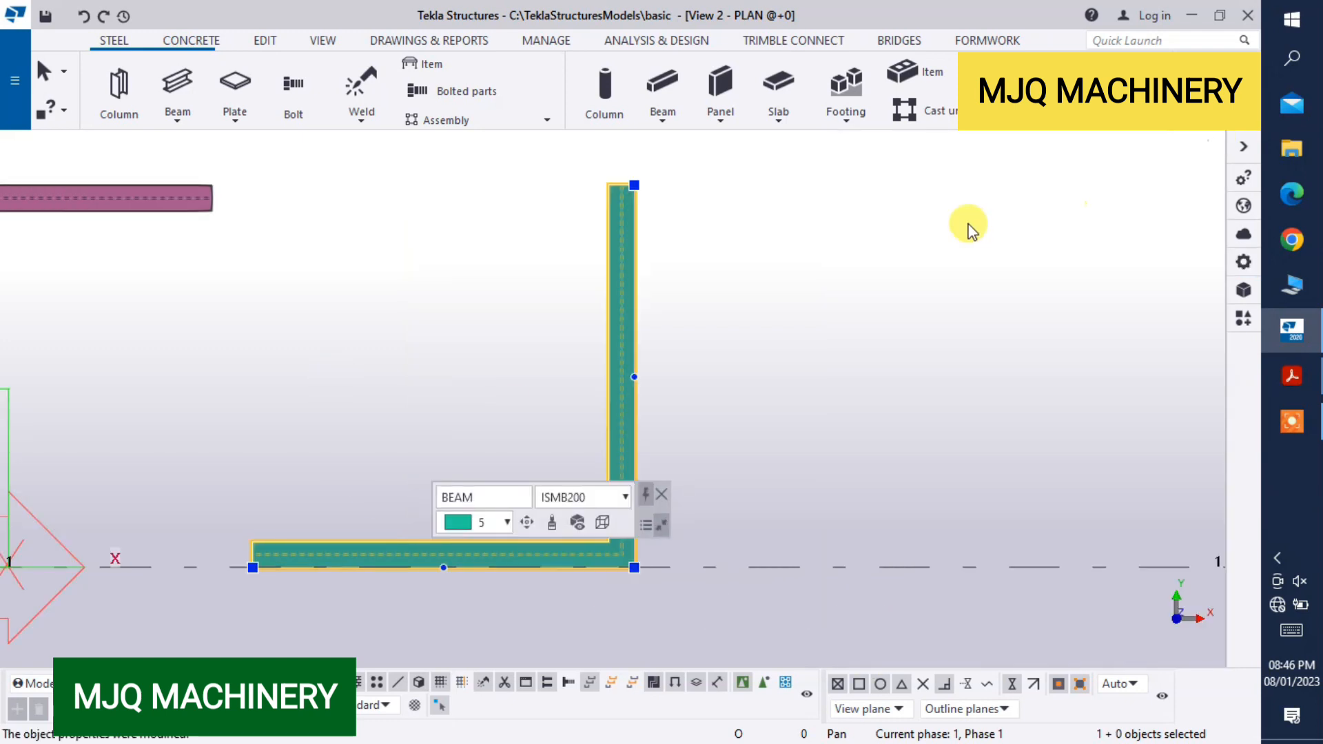
left_click(797, 242)
Apply a Rounding corner chamfer with a radius of 400 mm to the L-shaped beam's corner on grid line 1.
scroll(683, 594, "up", 2)
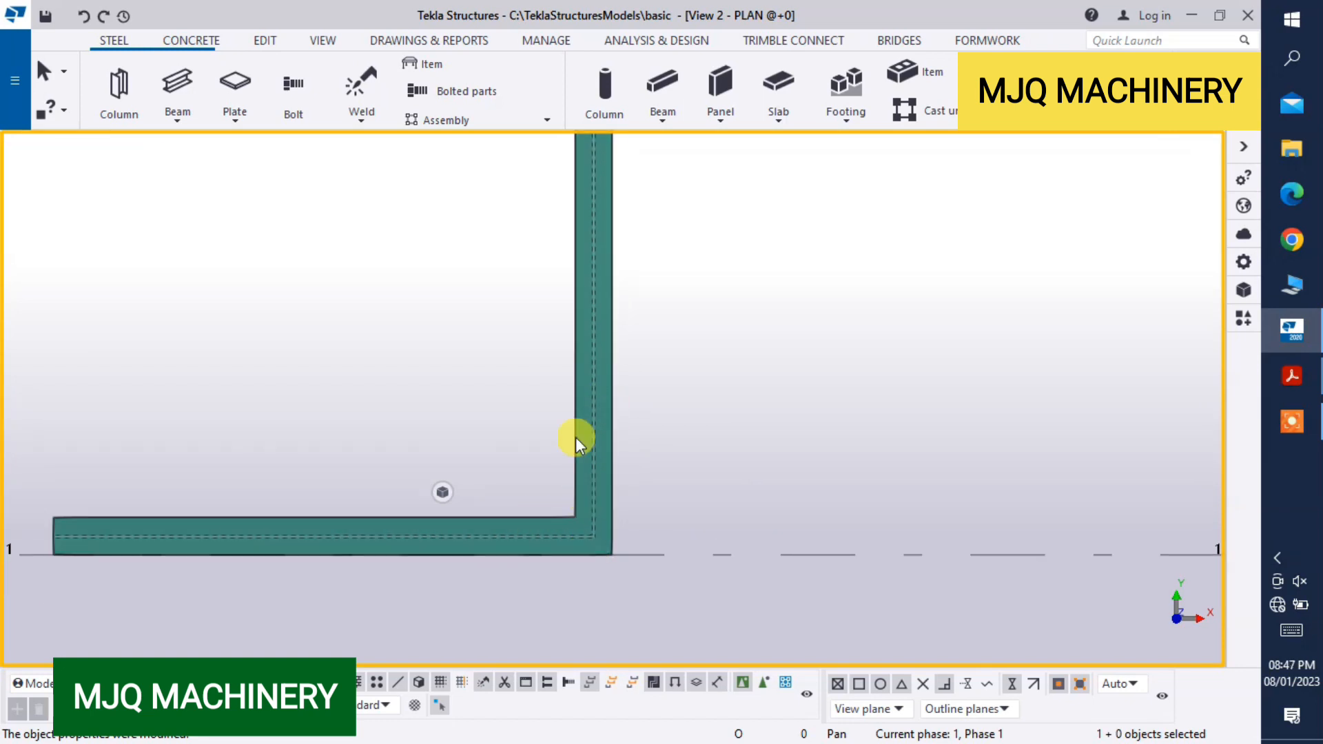
left_click(572, 448)
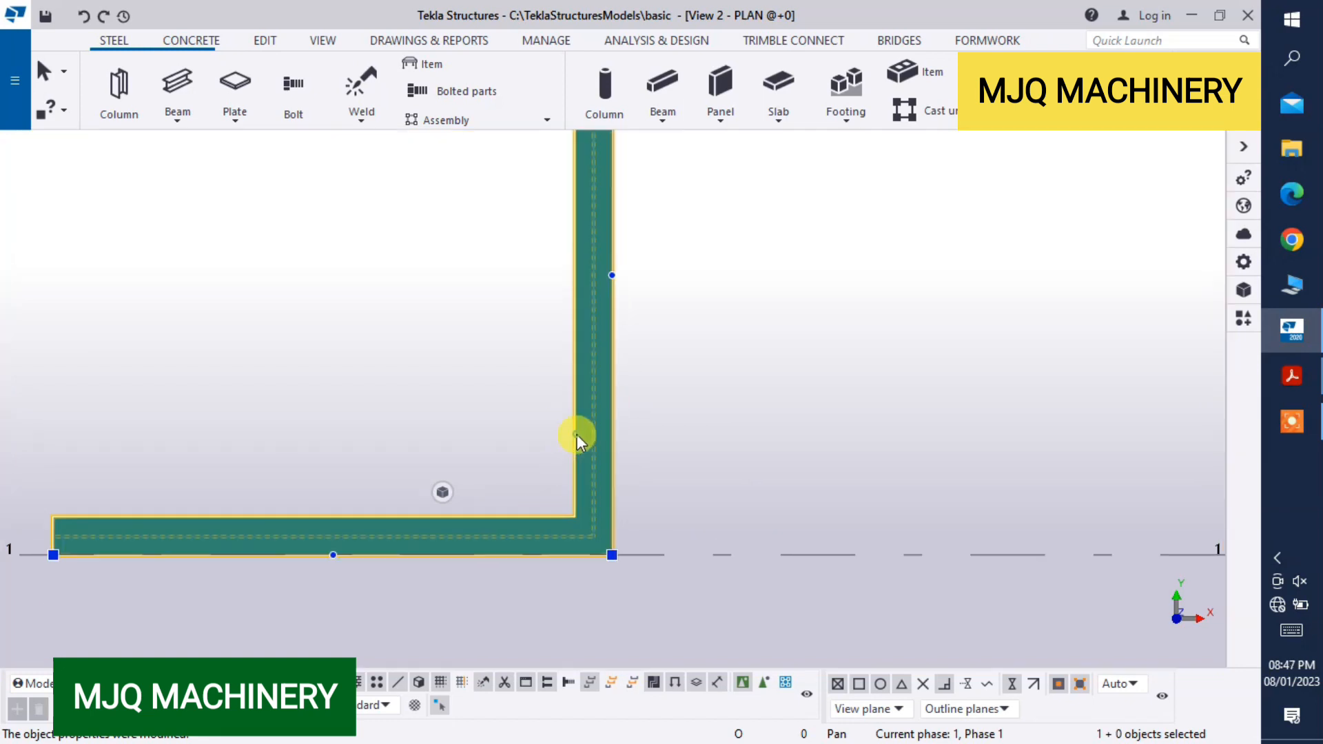
double_click(607, 554)
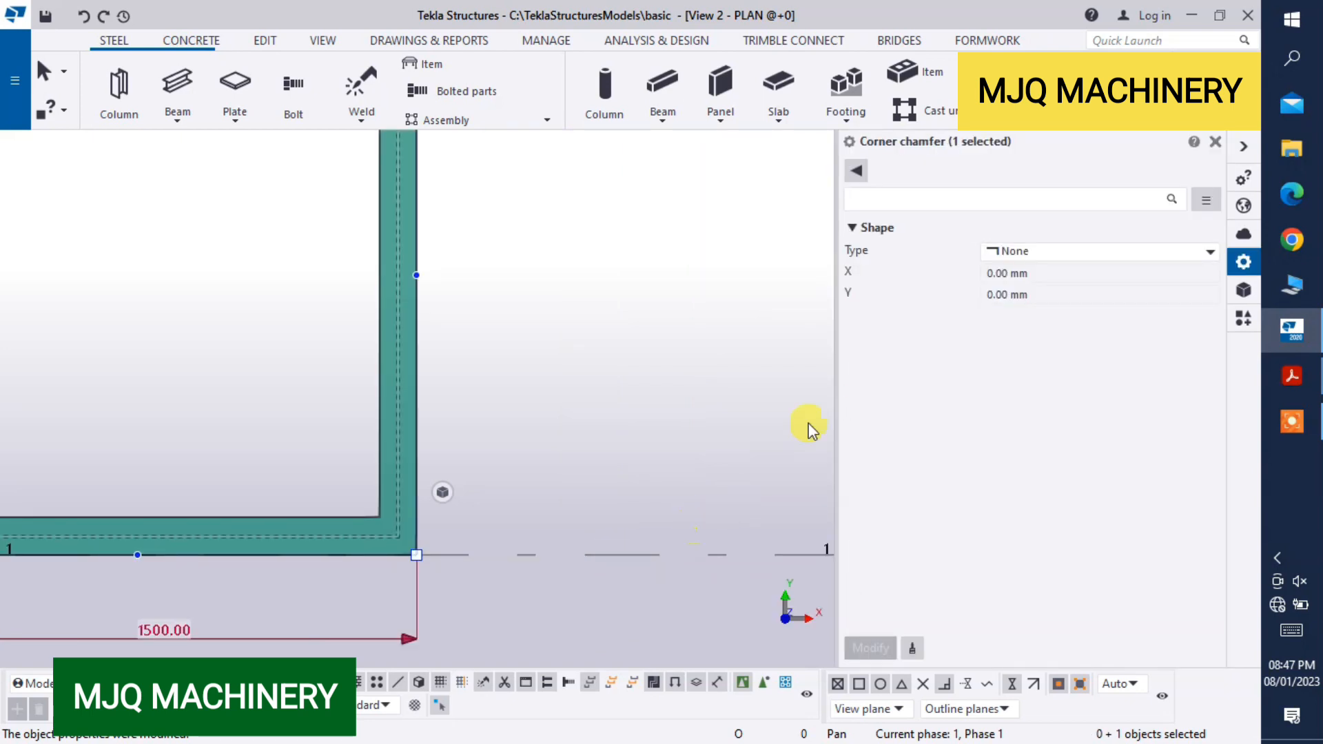
left_click(1040, 257)
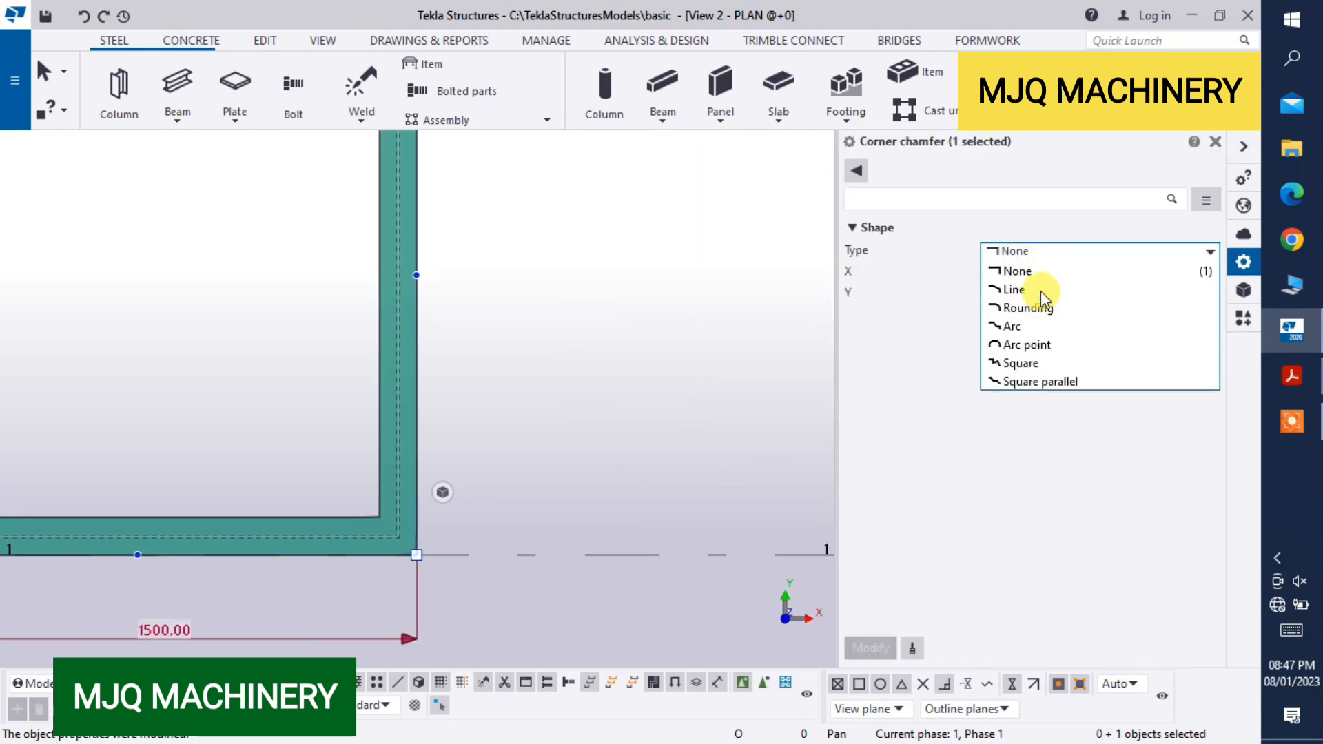
left_click(1034, 309)
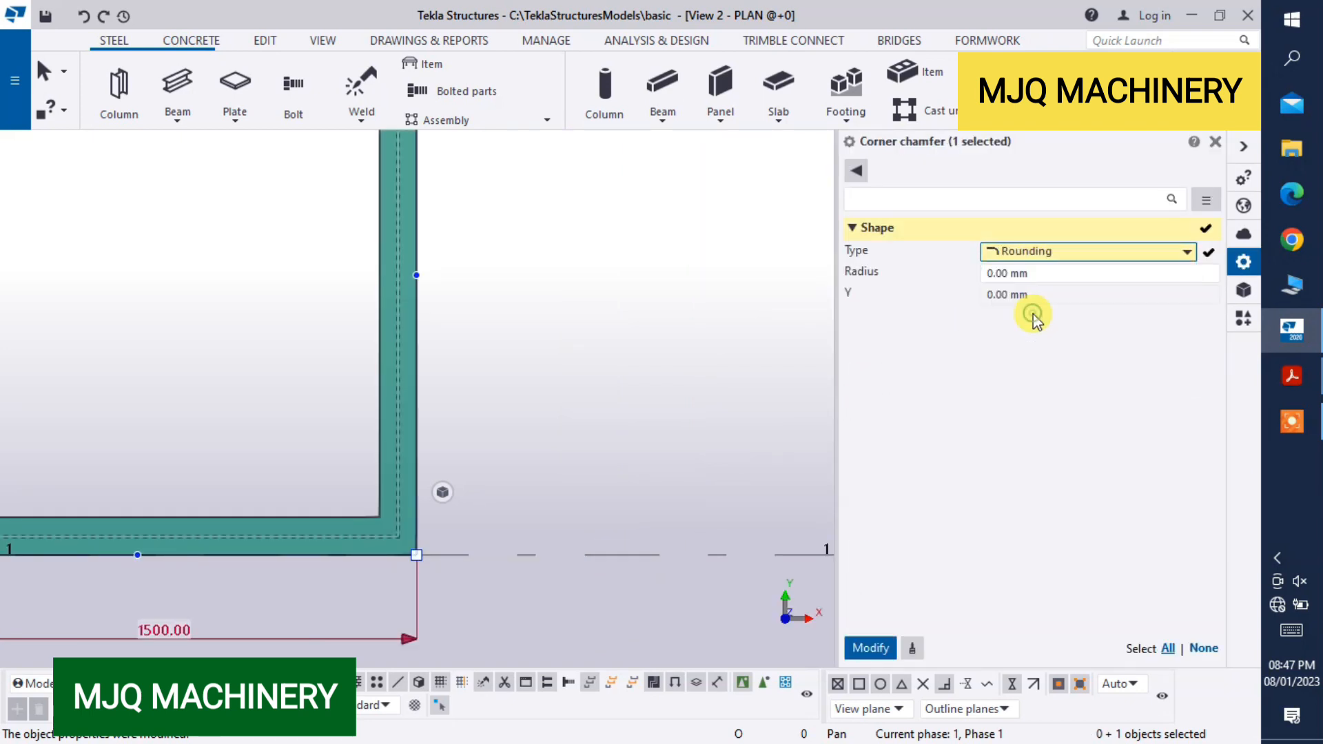
left_click(1033, 275)
type("400")
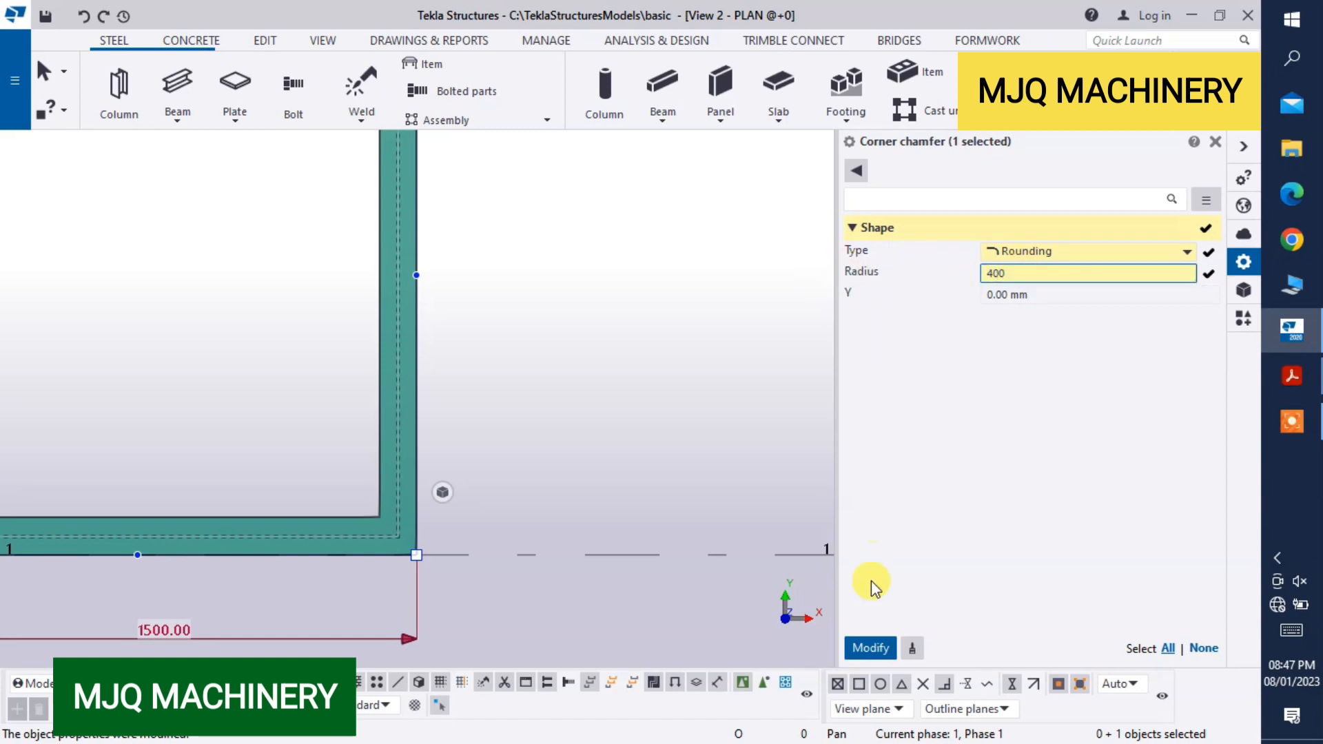
left_click(870, 648)
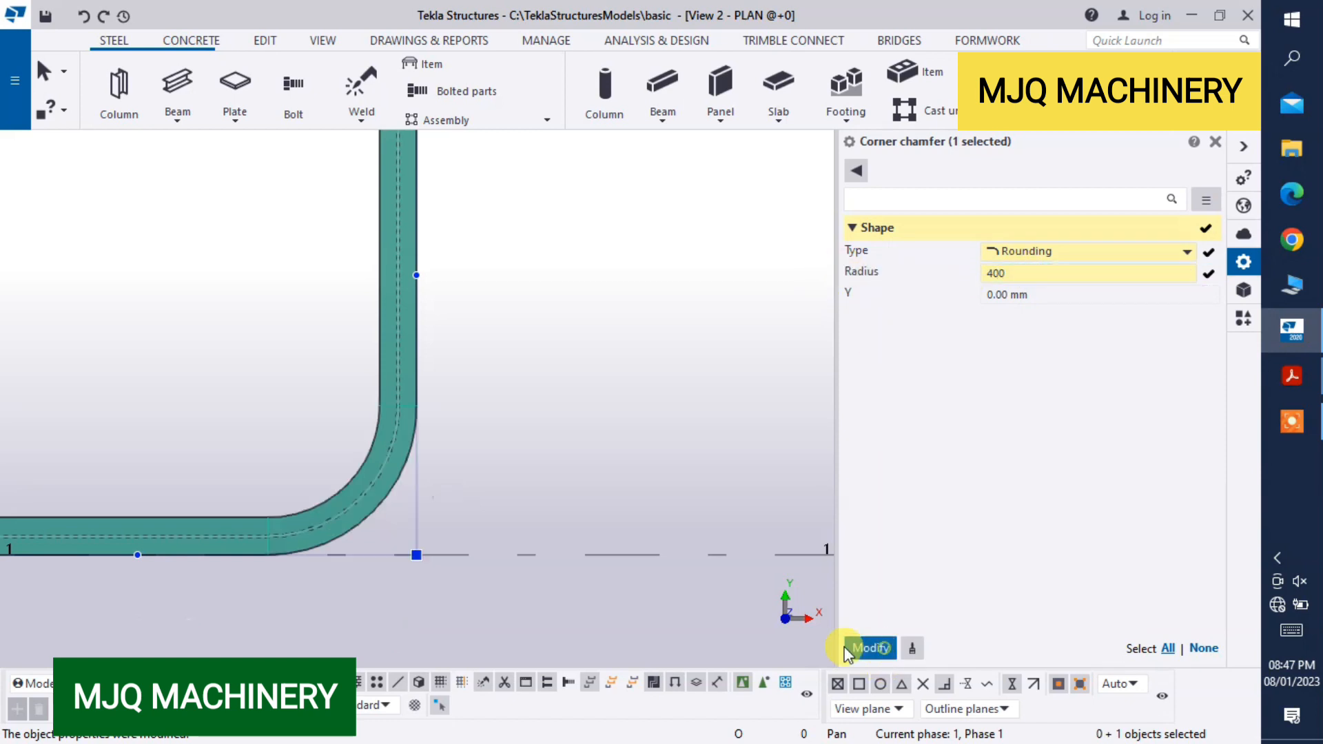
left_click(1217, 143)
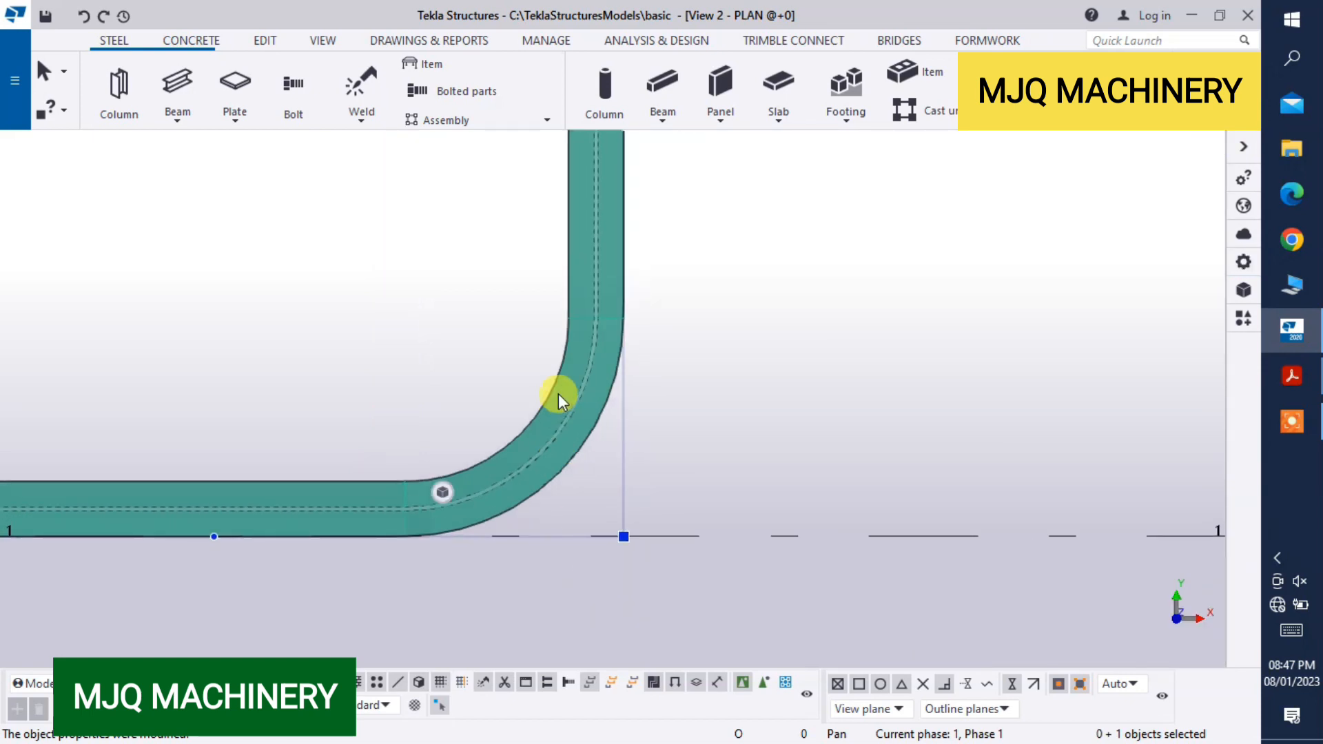
left_click(428, 300)
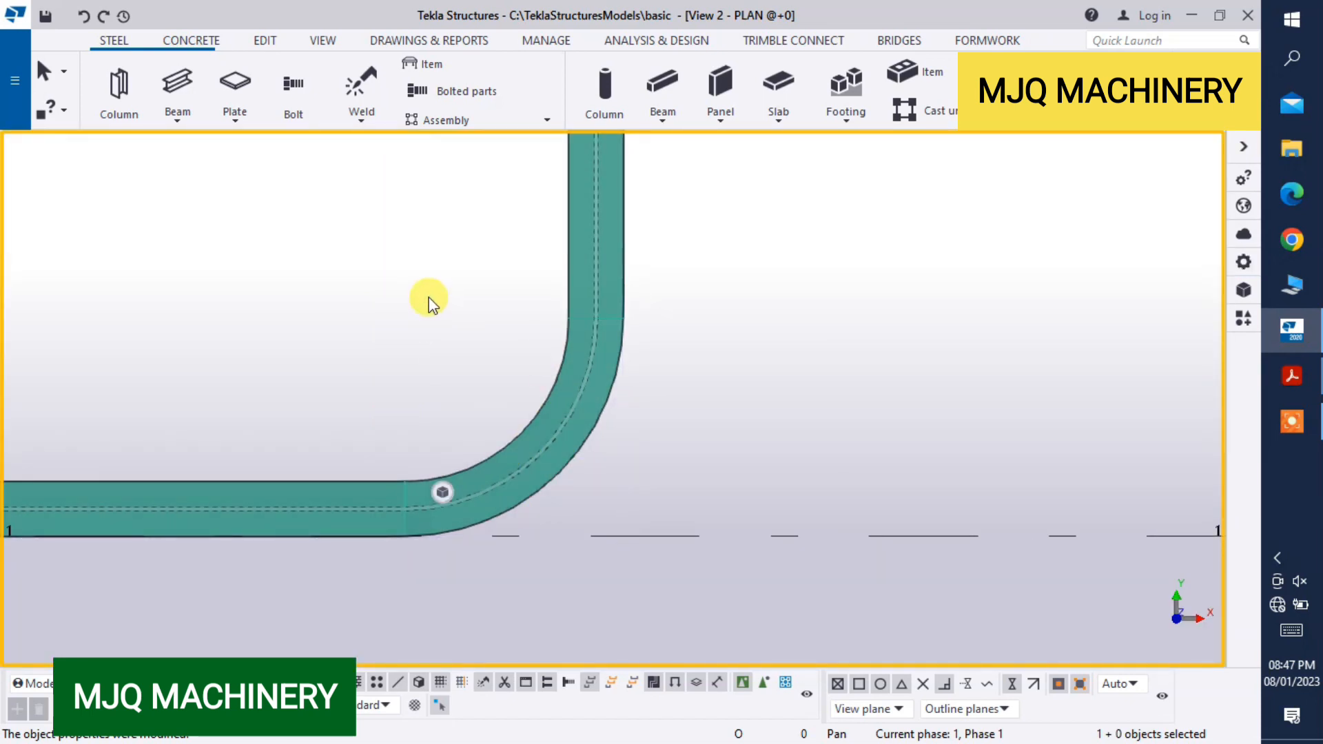
Measure the arc along the outer edge of the beam's rounded corner using three points, and end the measuring command.
left_click(262, 33)
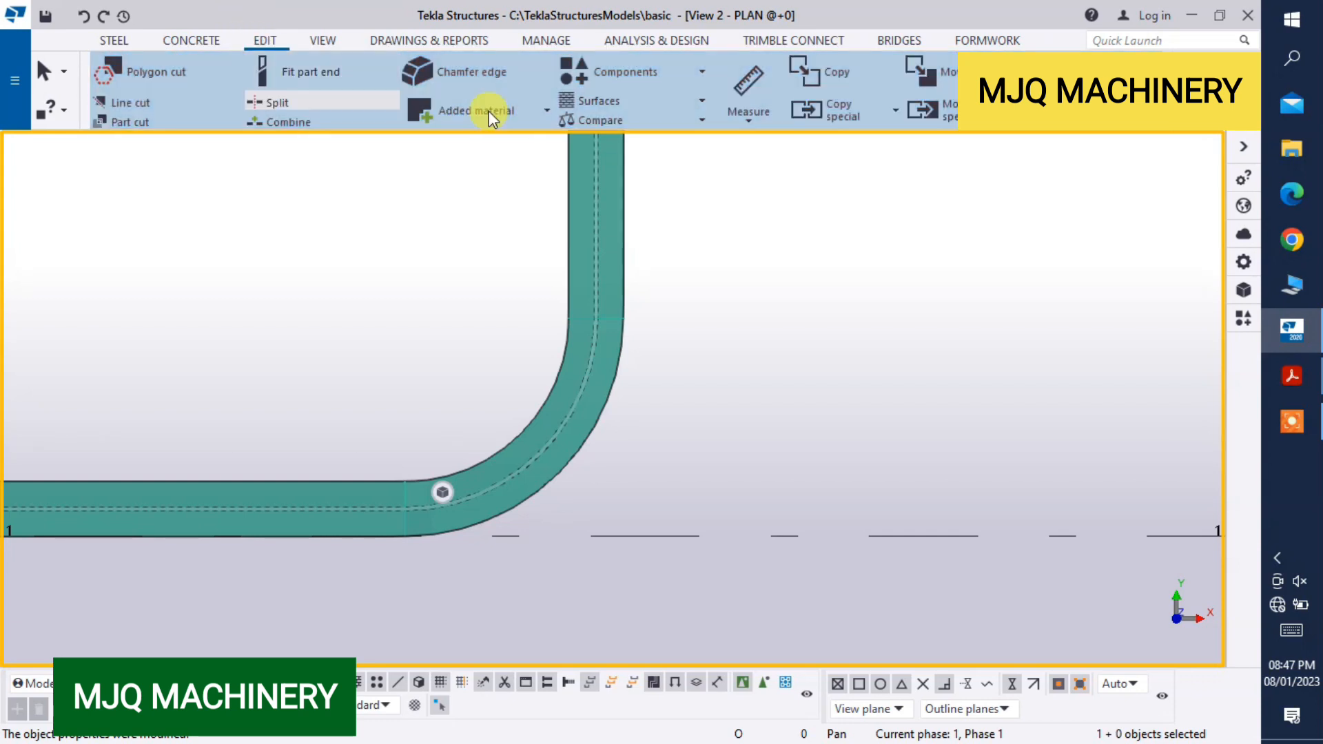
left_click(774, 115)
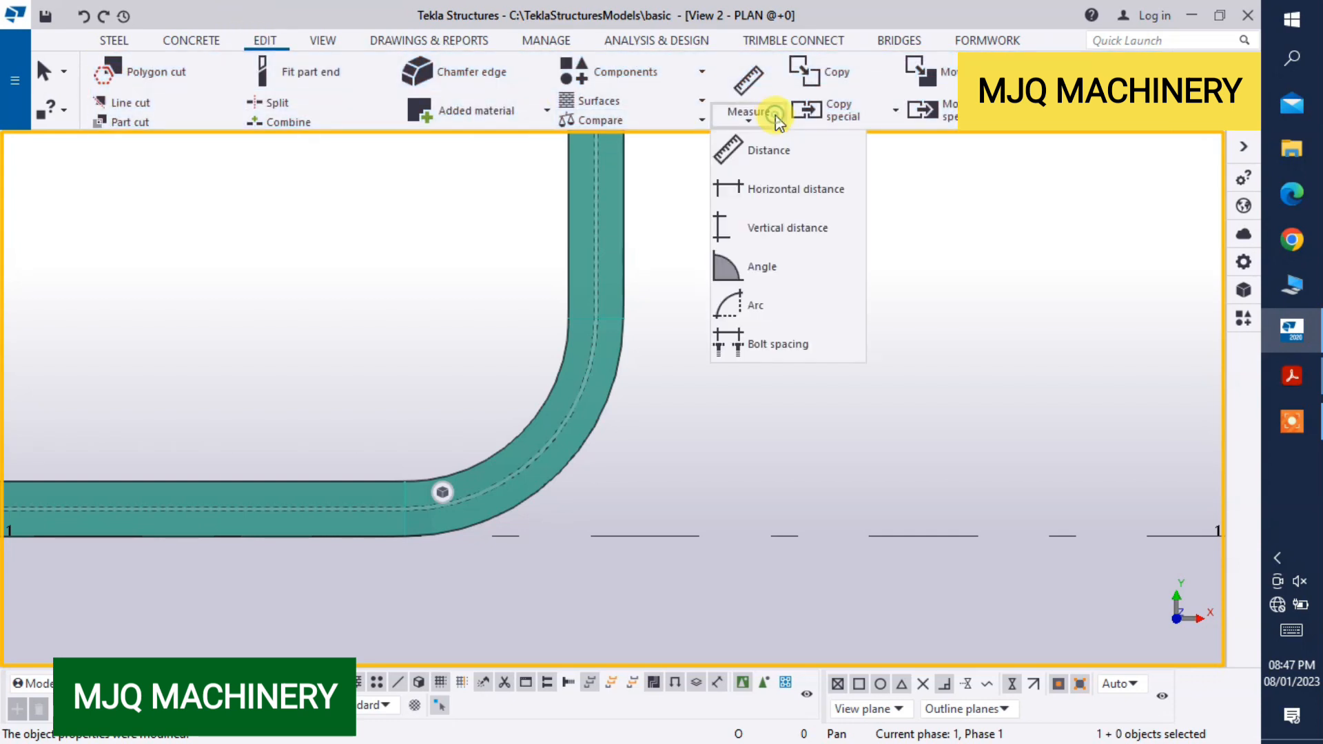
left_click(745, 310)
scroll(528, 506, "up", 2)
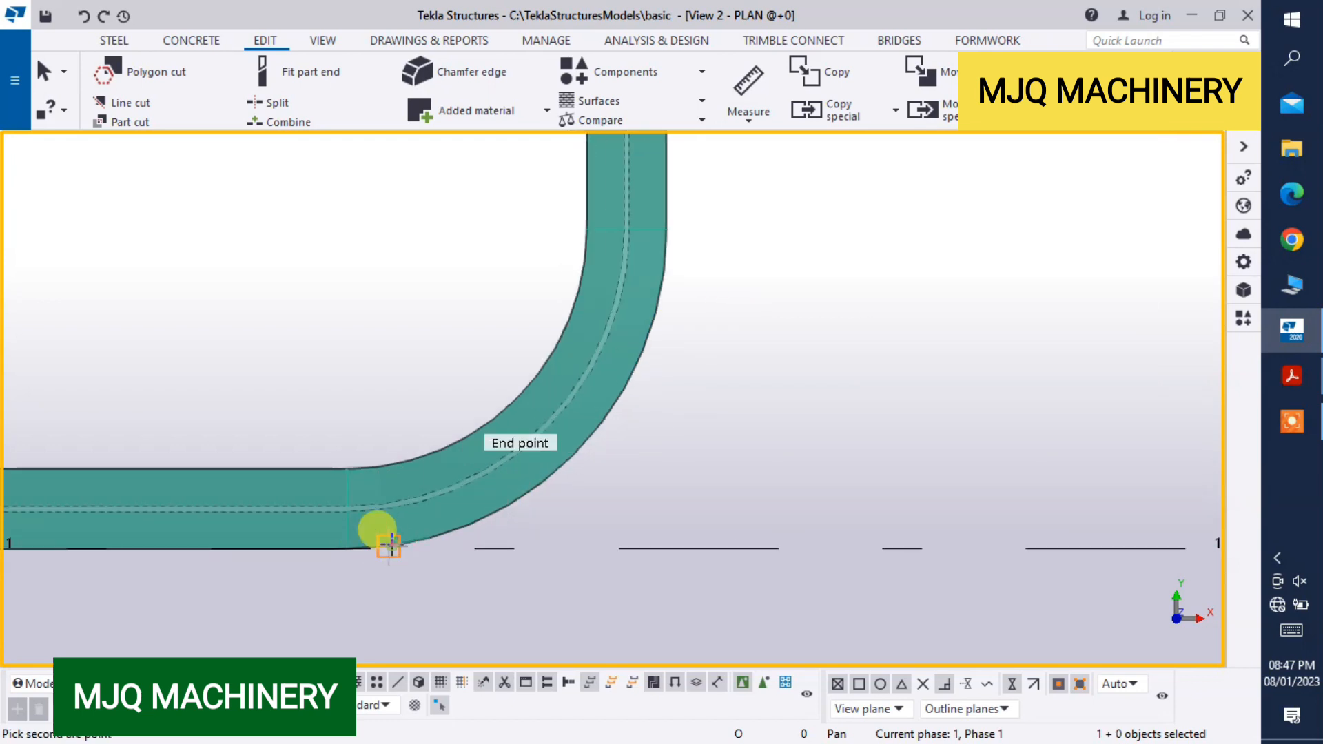
scroll(390, 547, "down", 2)
left_click(581, 357)
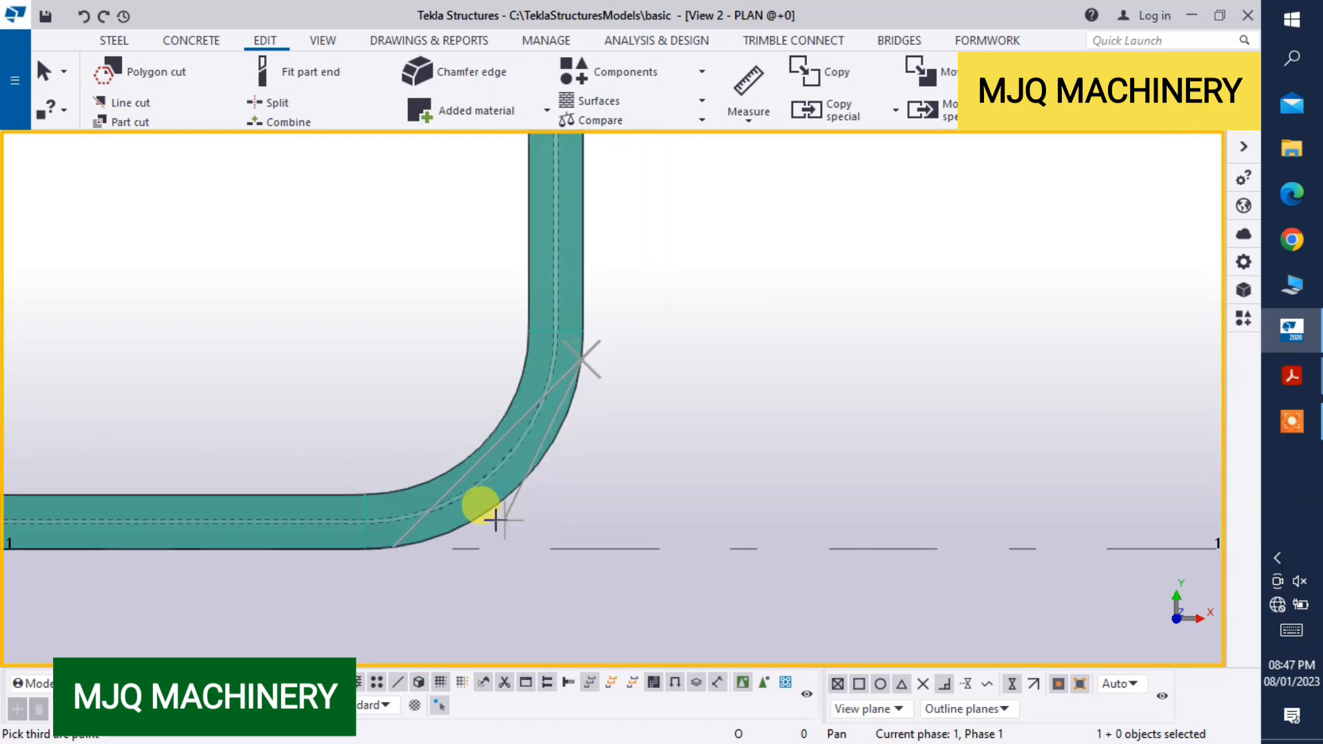
left_click(474, 518)
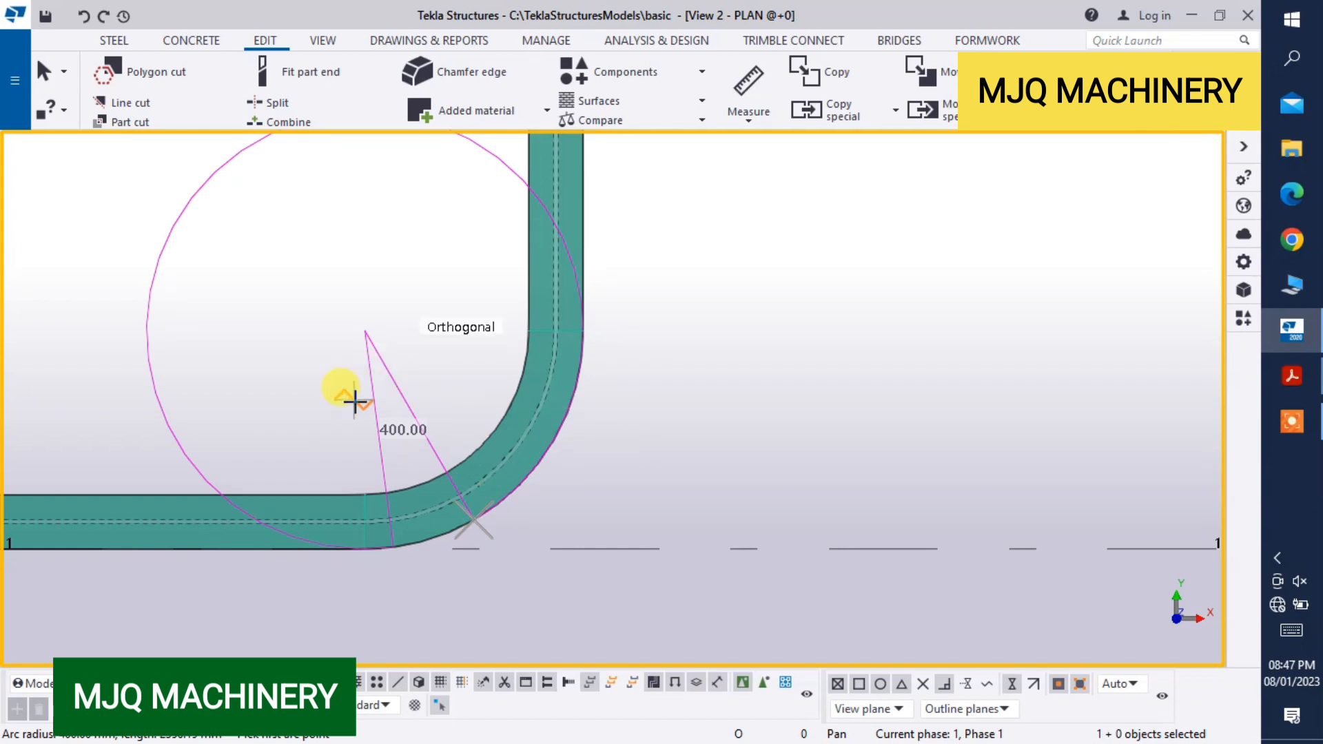
right_click(431, 252)
left_click(455, 260)
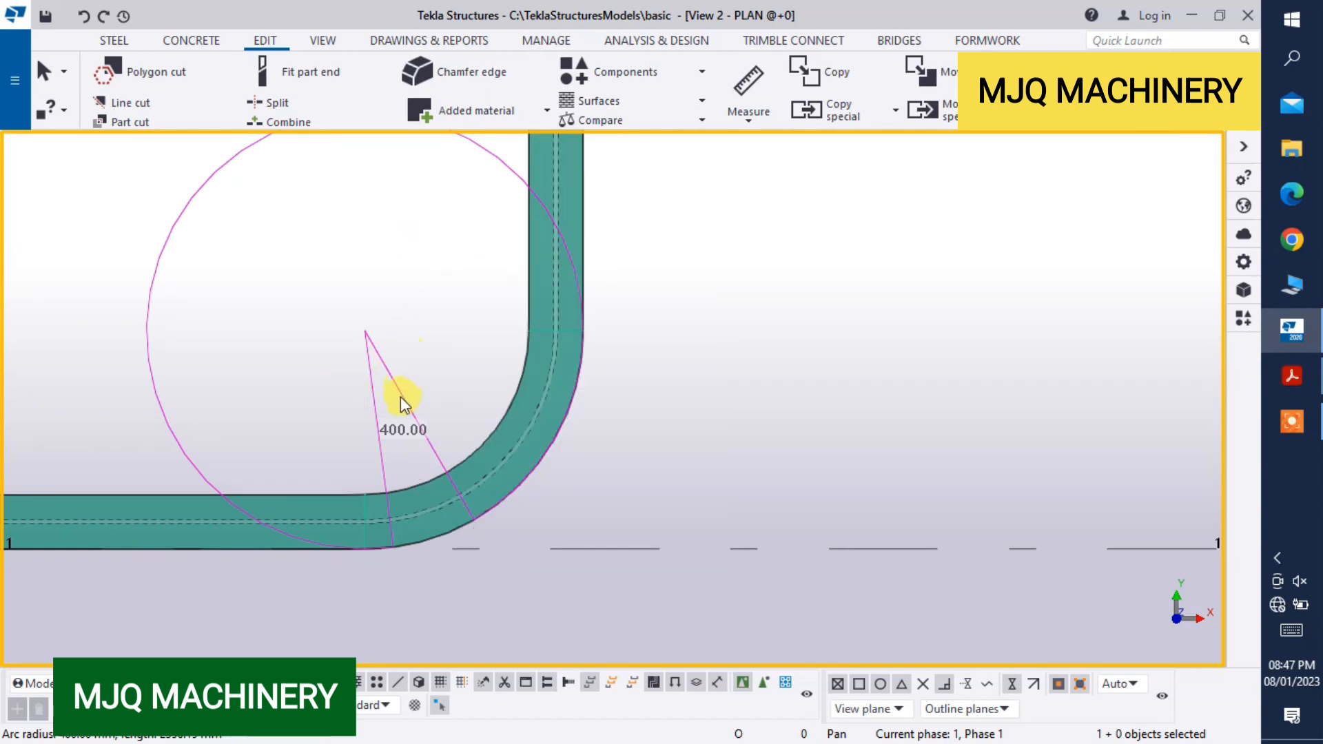
Switch to Acrobat Reader, check the corner radius in B3 - STANDARD.pdf against the model, and return to Tekla Structures.
scroll(345, 472, "up", 2)
scroll(390, 419, "down", 3)
mouse_move(1293, 375)
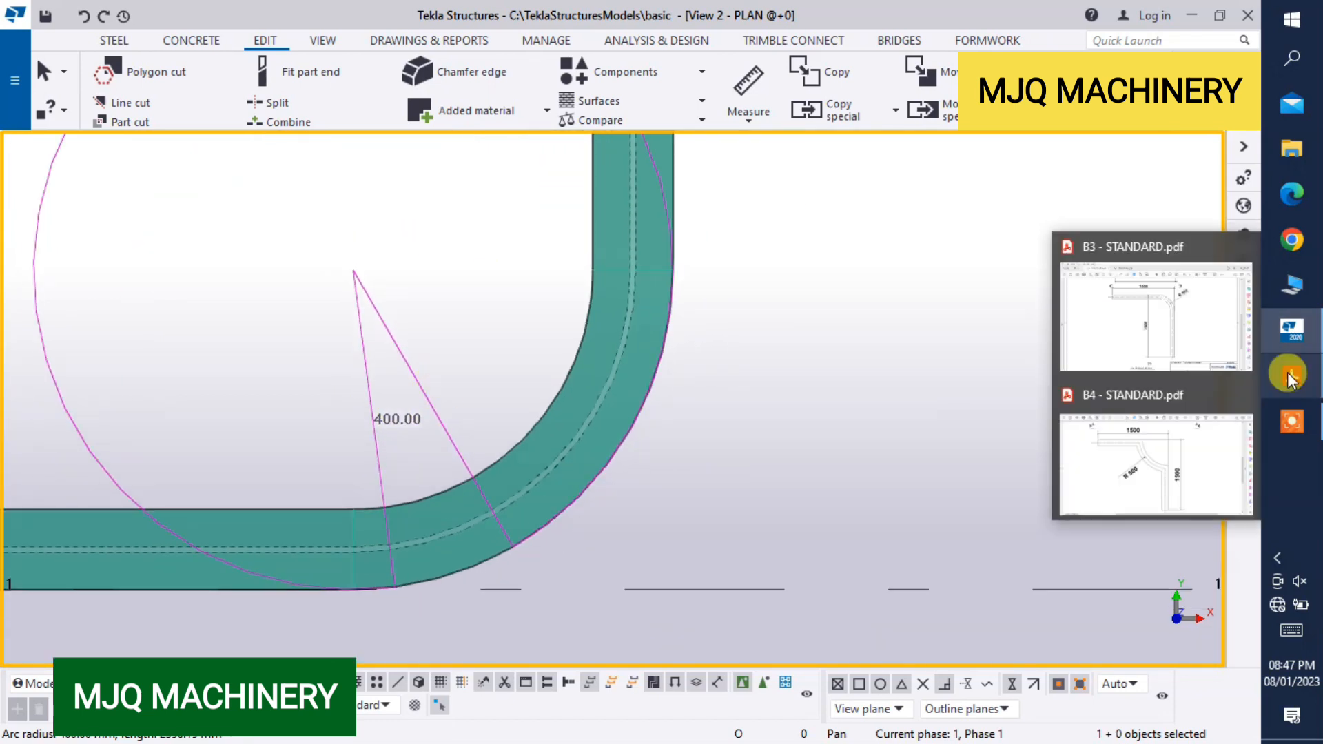
left_click(1217, 345)
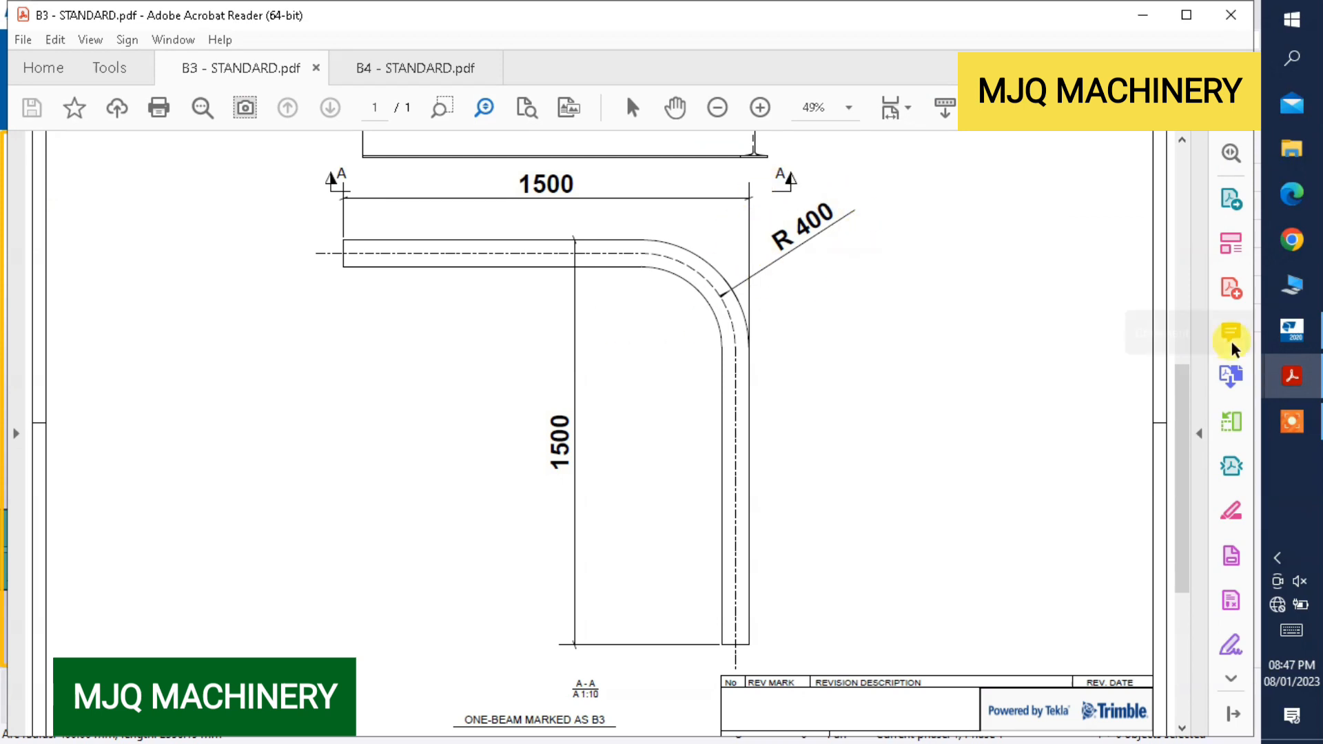
left_click(1292, 329)
Redraw the plan view to clear the temporary arc measurement from the rounded beam.
right_click(810, 314)
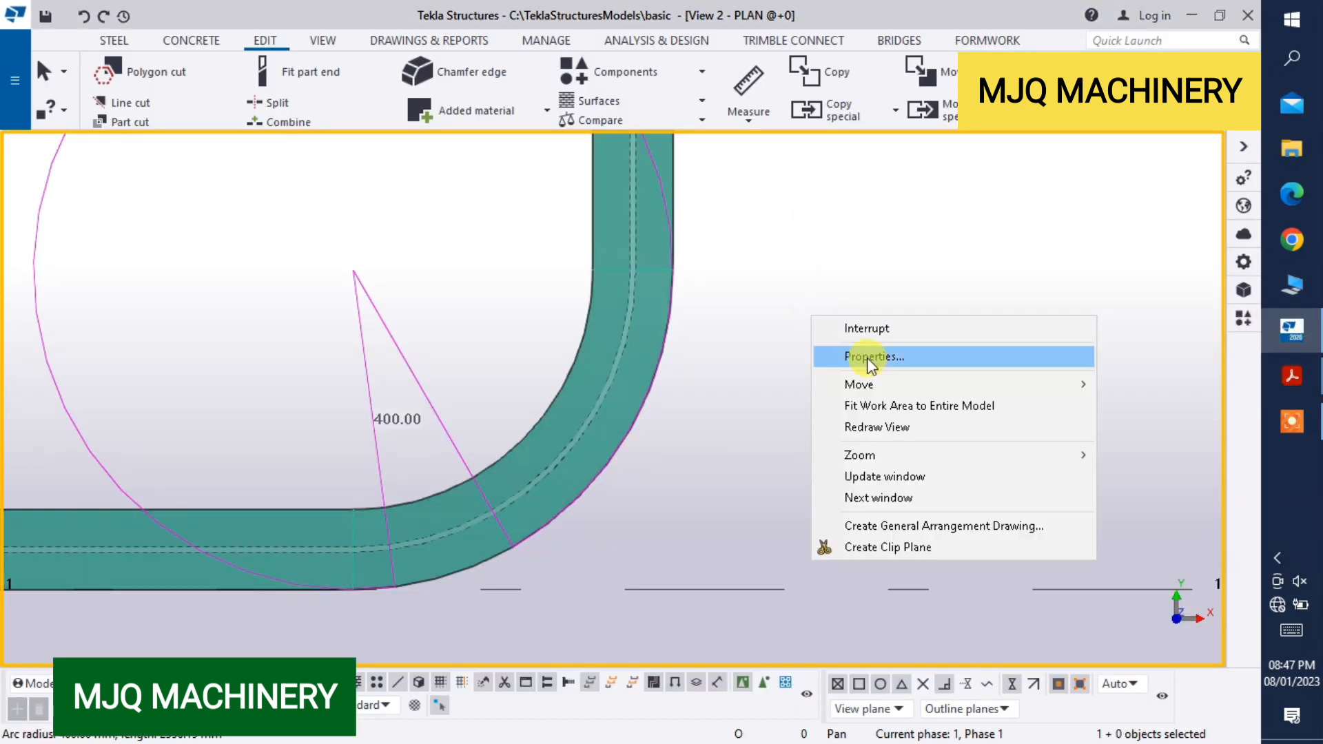
left_click(872, 323)
right_click(807, 217)
left_click(855, 329)
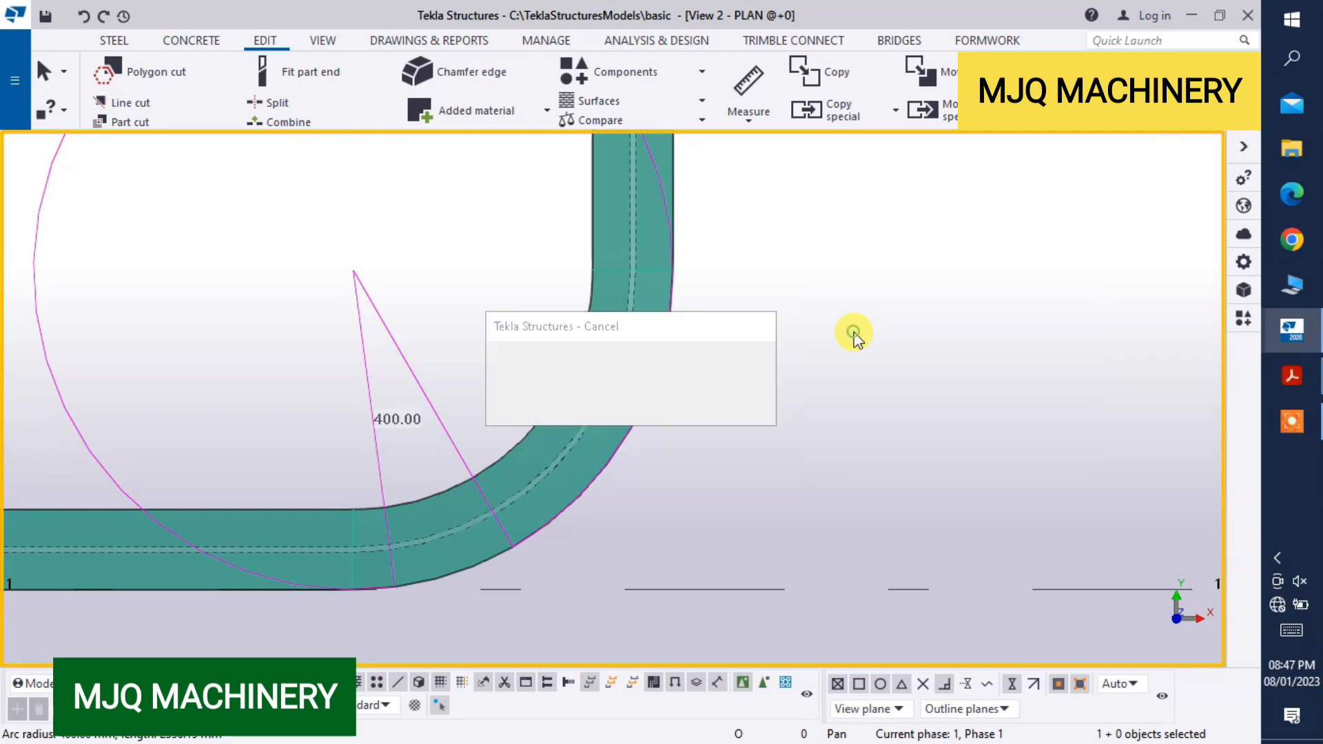
scroll(806, 370, "down", 5)
scroll(882, 353, "up", 1)
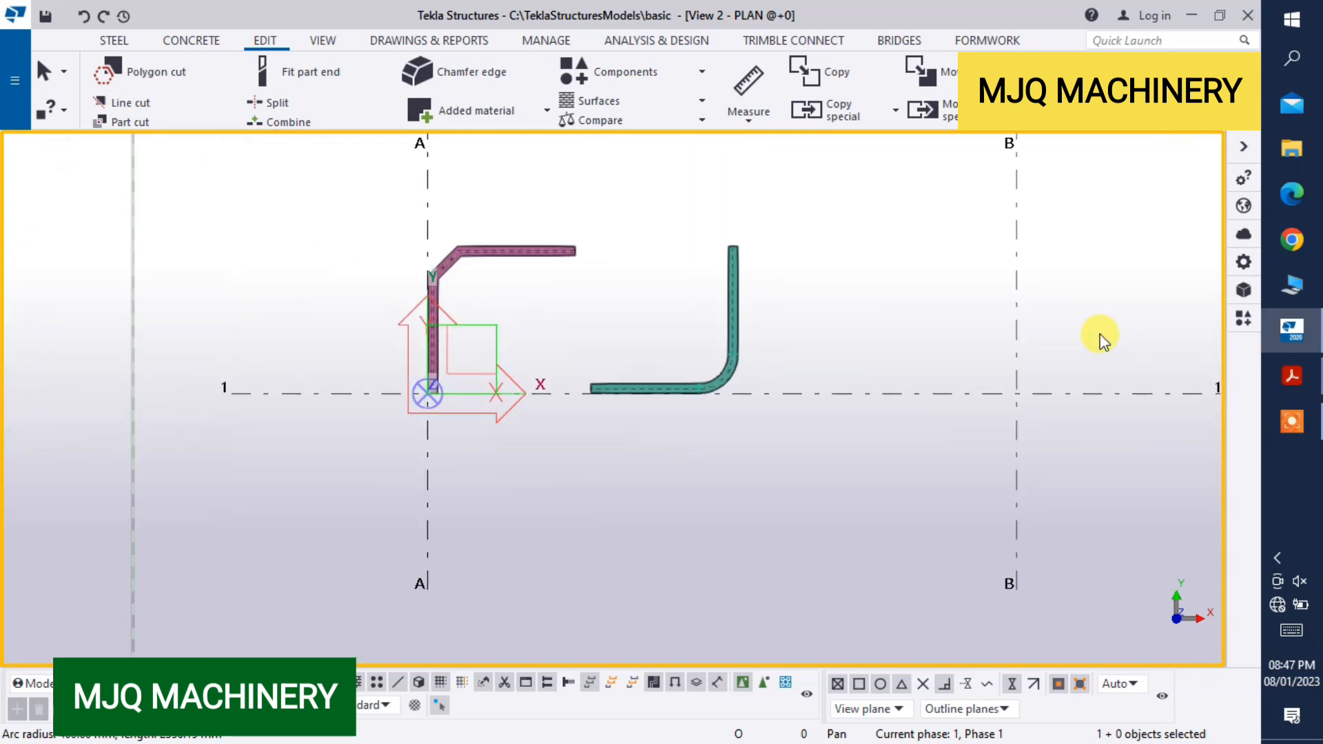
Switch to Acrobat Reader, examine the arc-cornered beam's dimensions in B4 - STANDARD.pdf, and return to Tekla Structures.
scroll(1091, 340, "up", 3)
mouse_move(1283, 369)
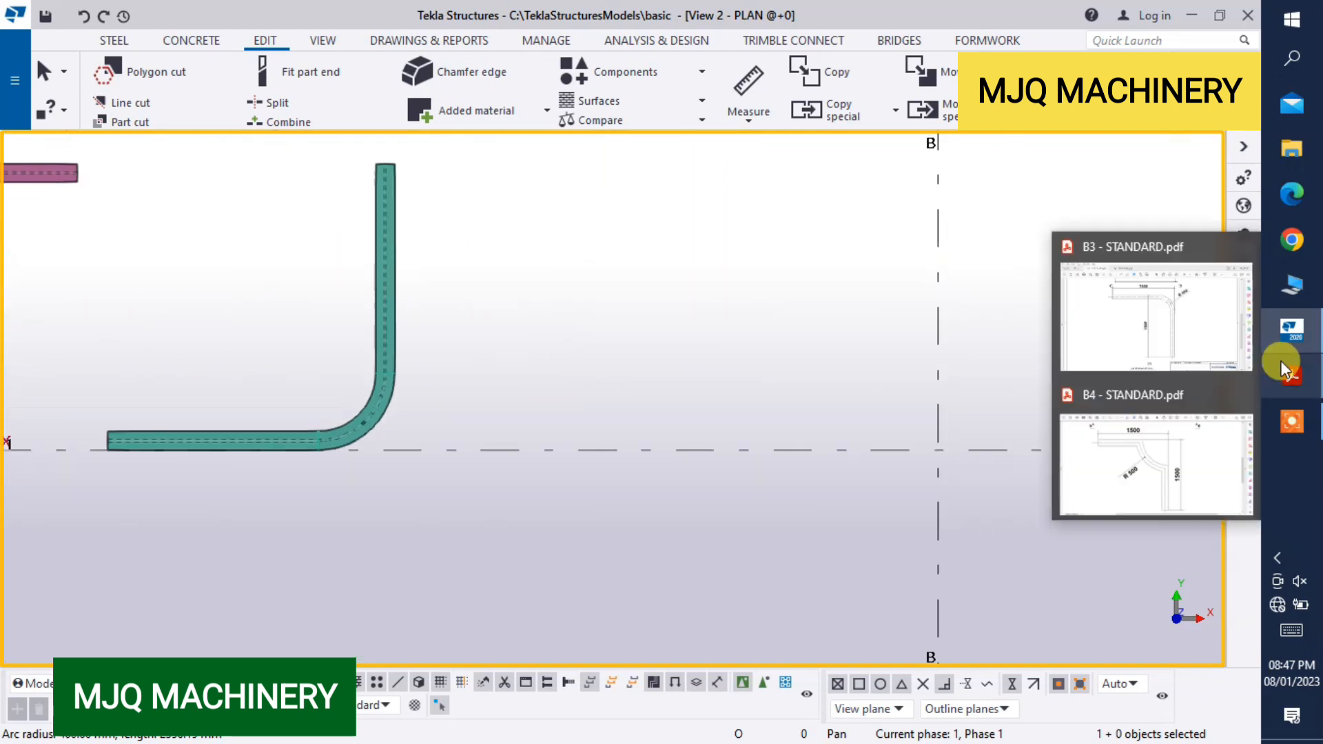
left_click(1194, 462)
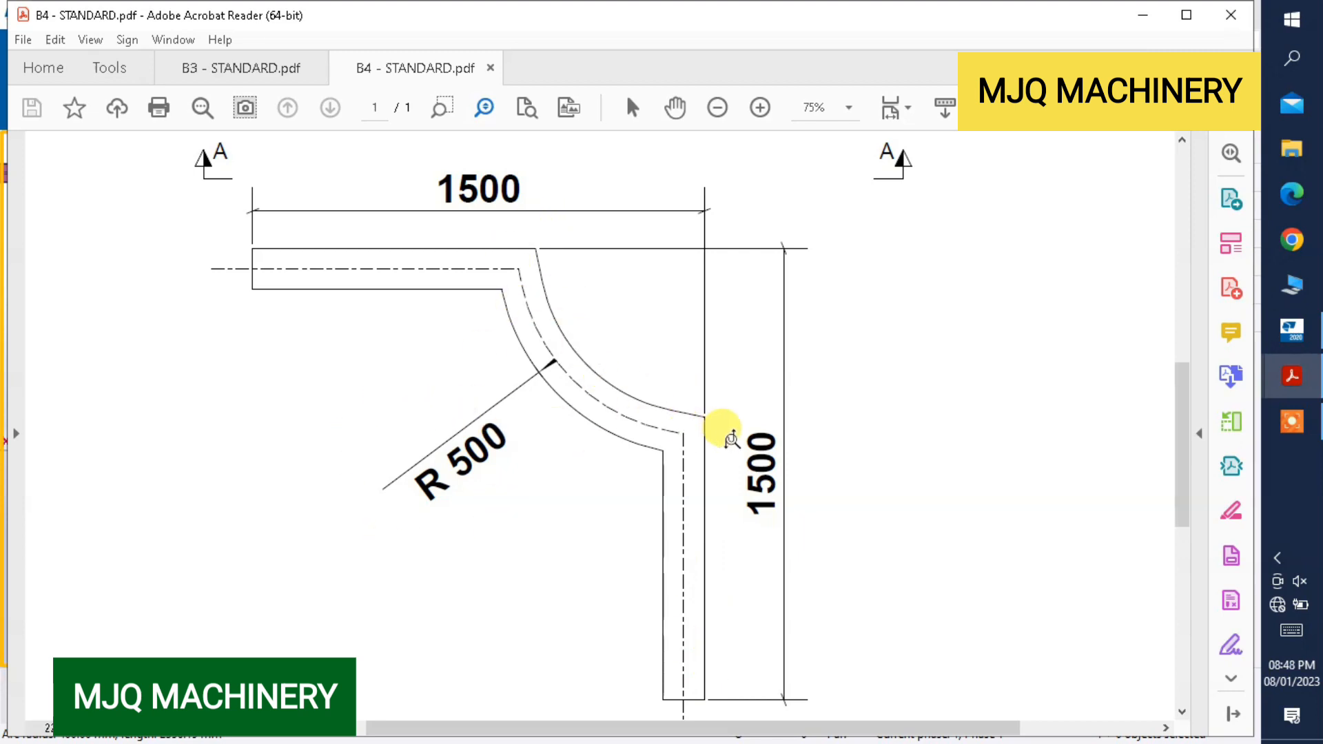
left_click(1292, 329)
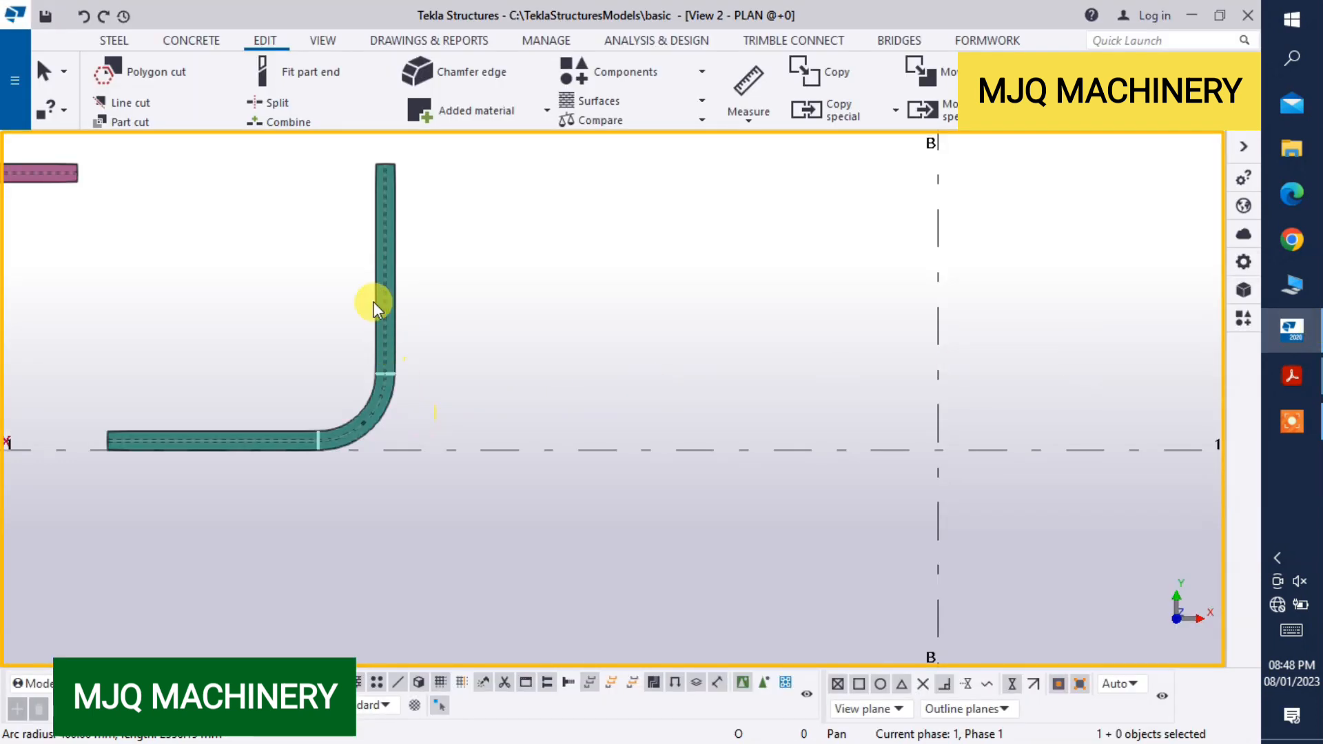
Model a steel polybeam between the rounded beam and grid B, running 1500 mm along grid line 1 and 1500 mm upward, and end the command.
left_click(103, 44)
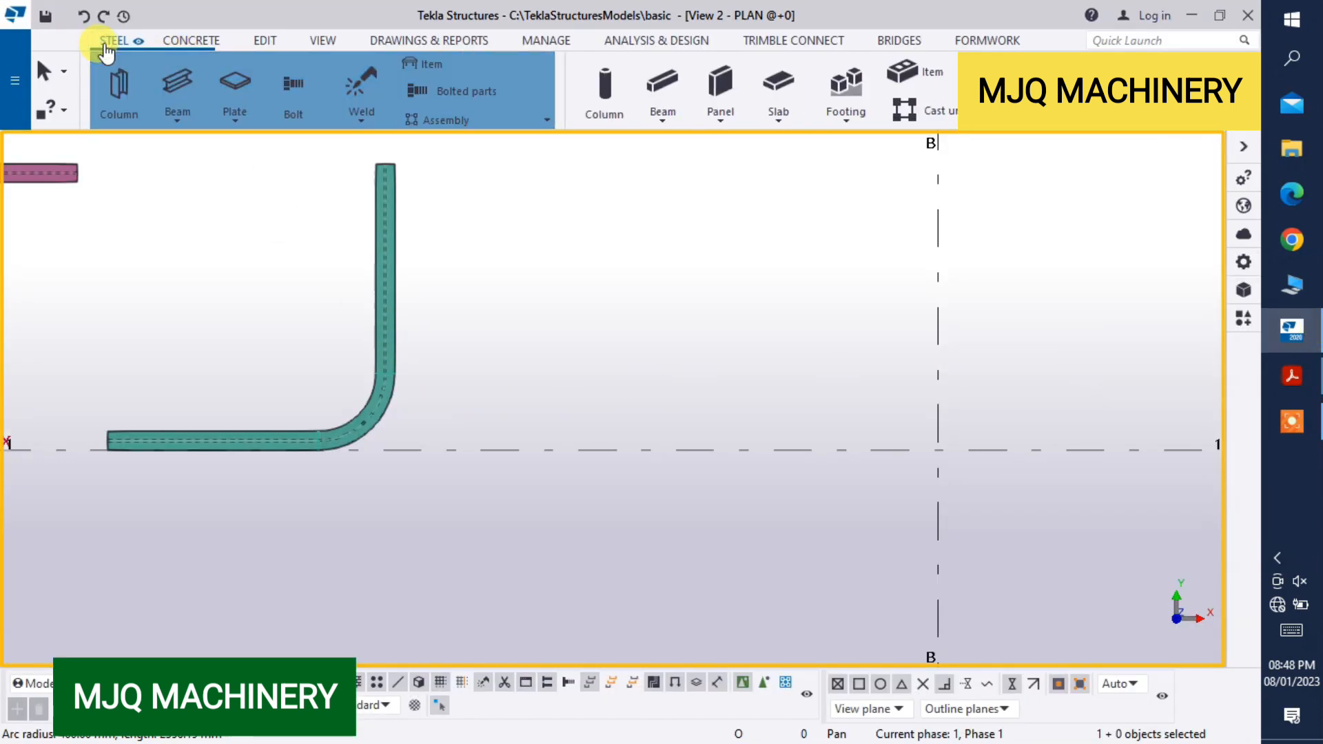
left_click(176, 122)
left_click(192, 190)
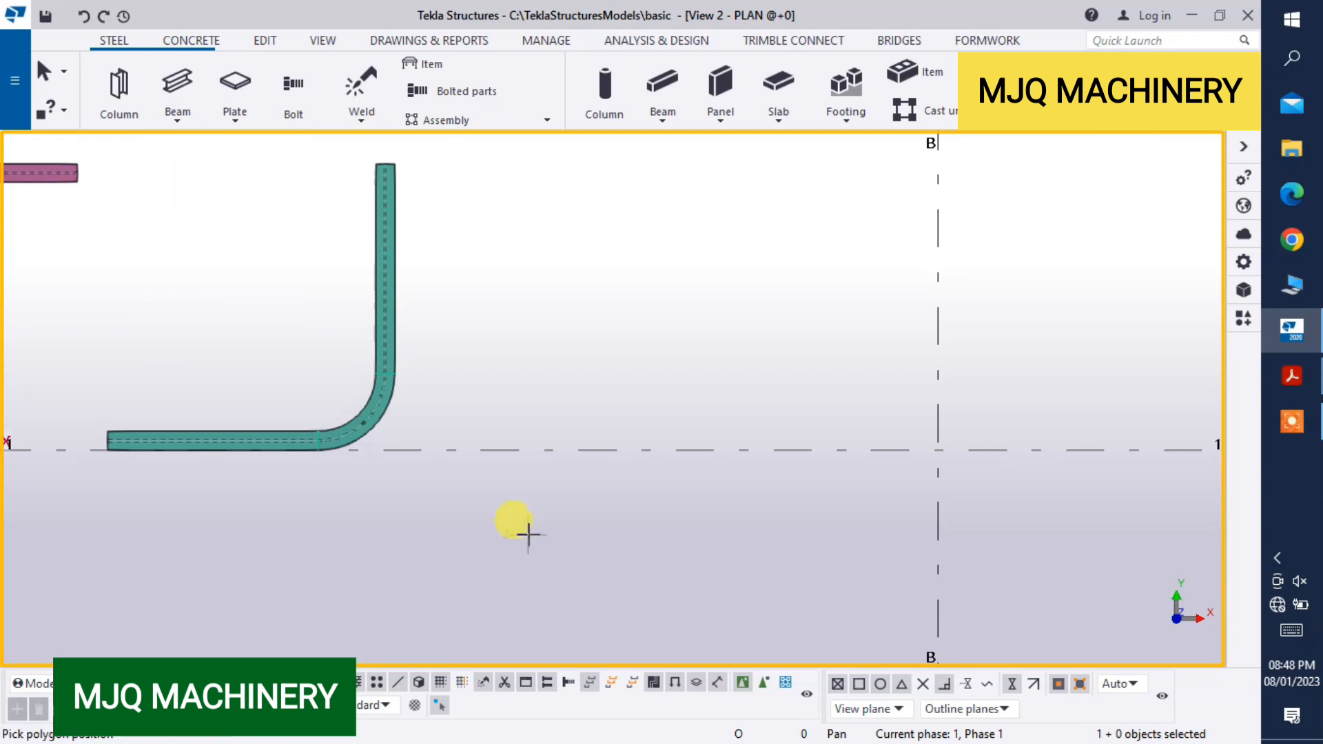
left_click(550, 449)
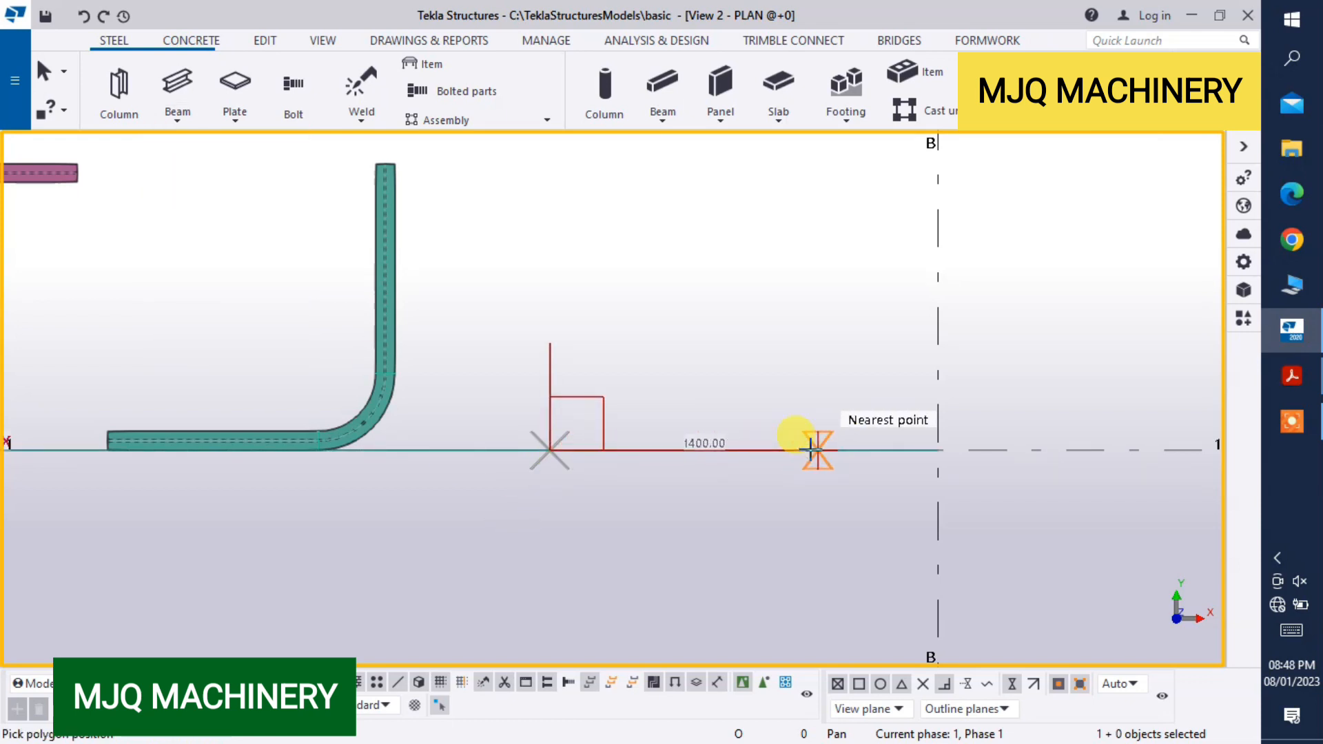
type("150")
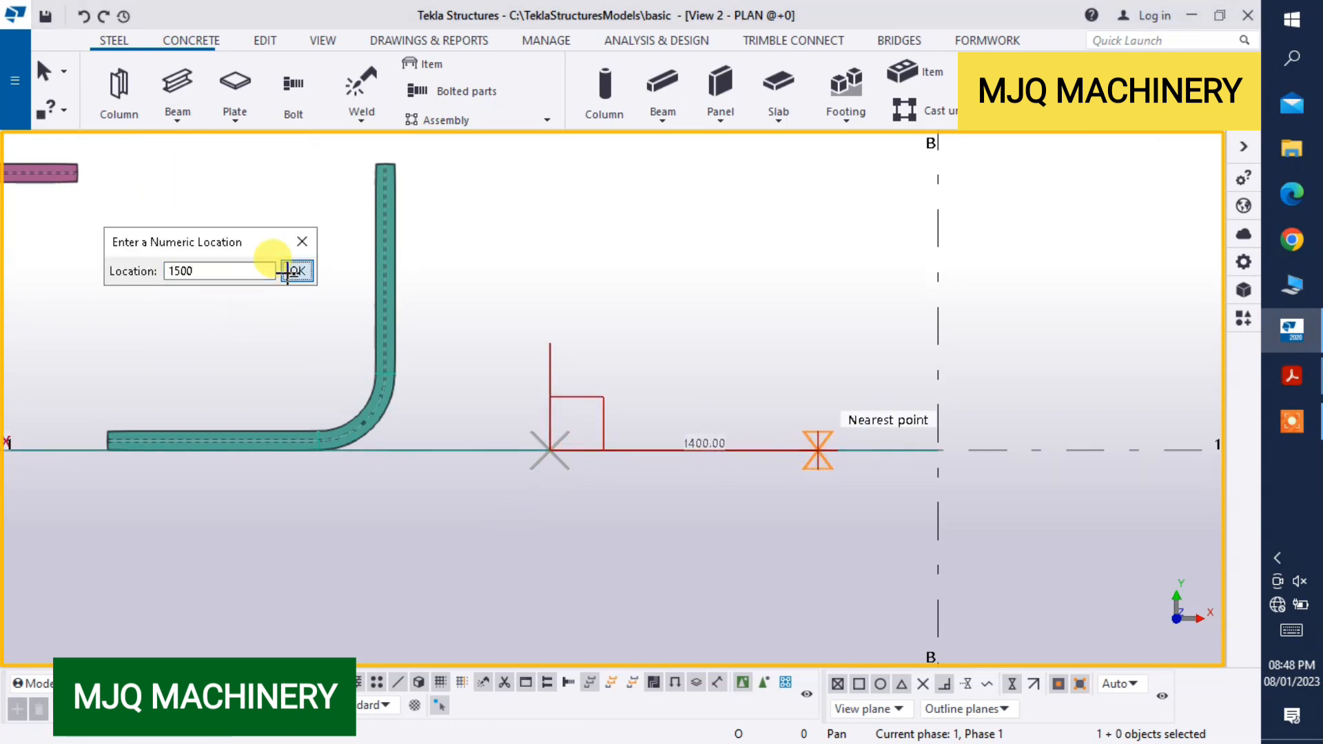
type("0")
left_click(289, 271)
type("150")
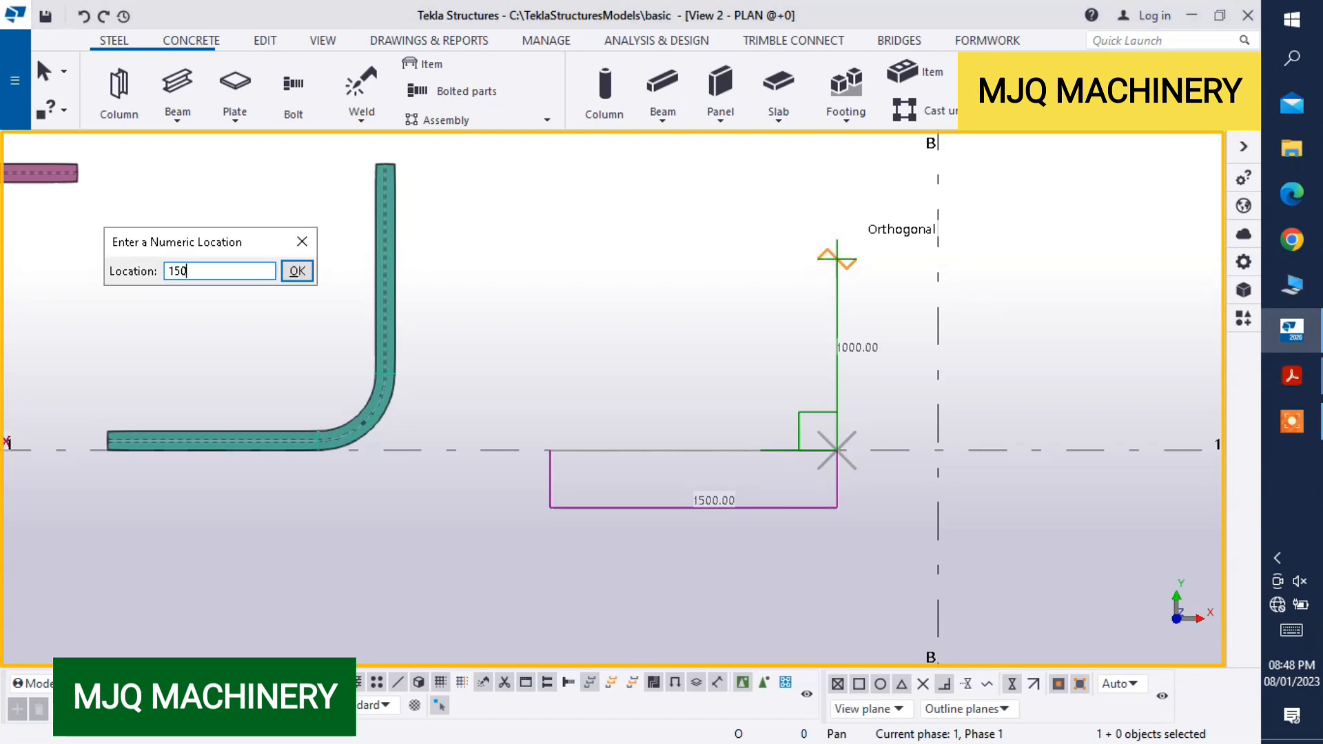
left_click(295, 271)
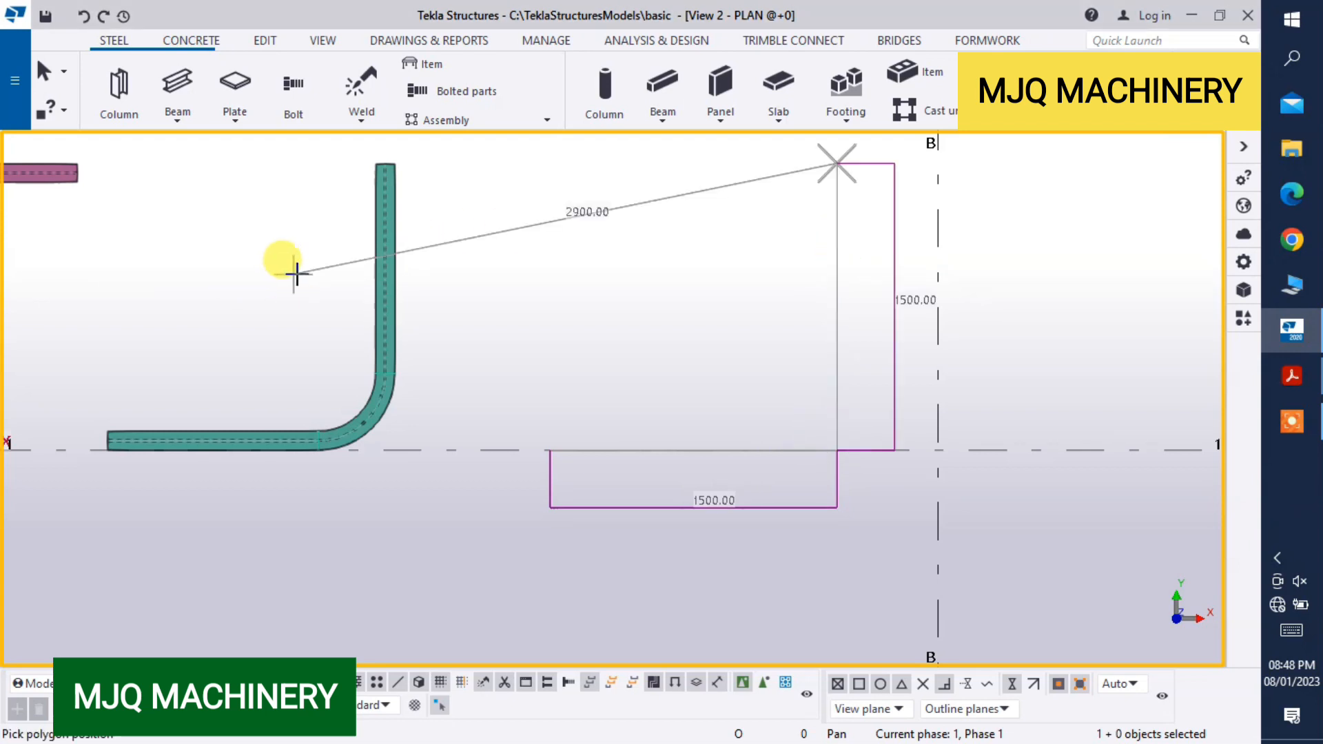
left_click(551, 450)
right_click(522, 271)
left_click(555, 283)
scroll(356, 348, "down", 3)
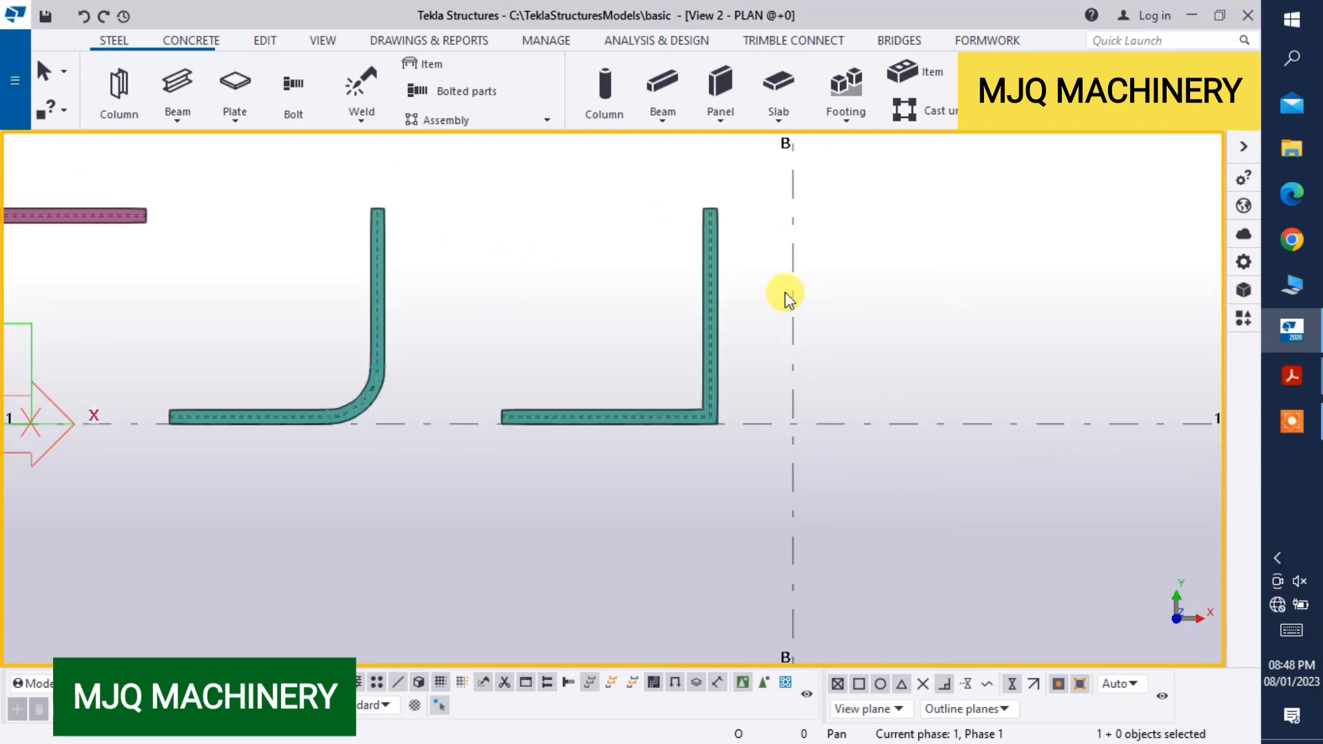
Change the newest L-shaped polybeam beside grid B to class 6 and redraw the plan view.
scroll(783, 293, "up", 4)
left_click(687, 330)
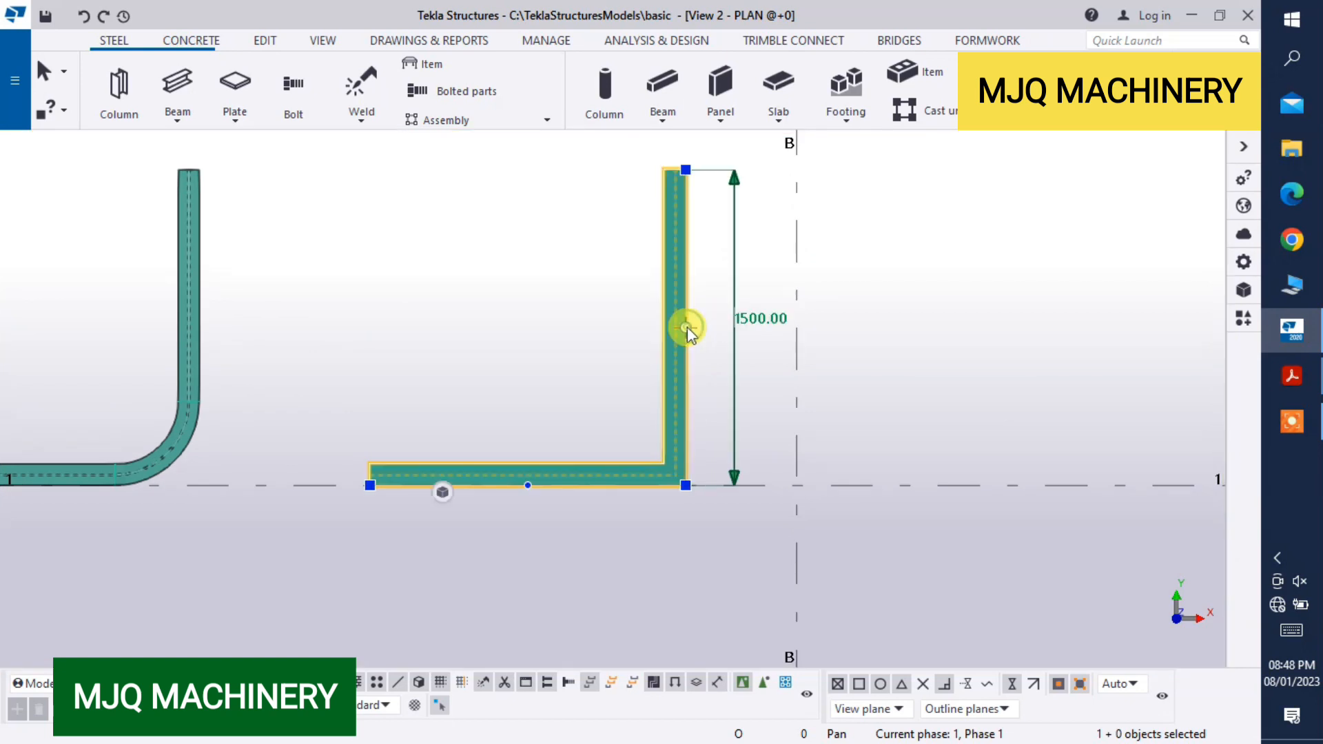
double_click(676, 378)
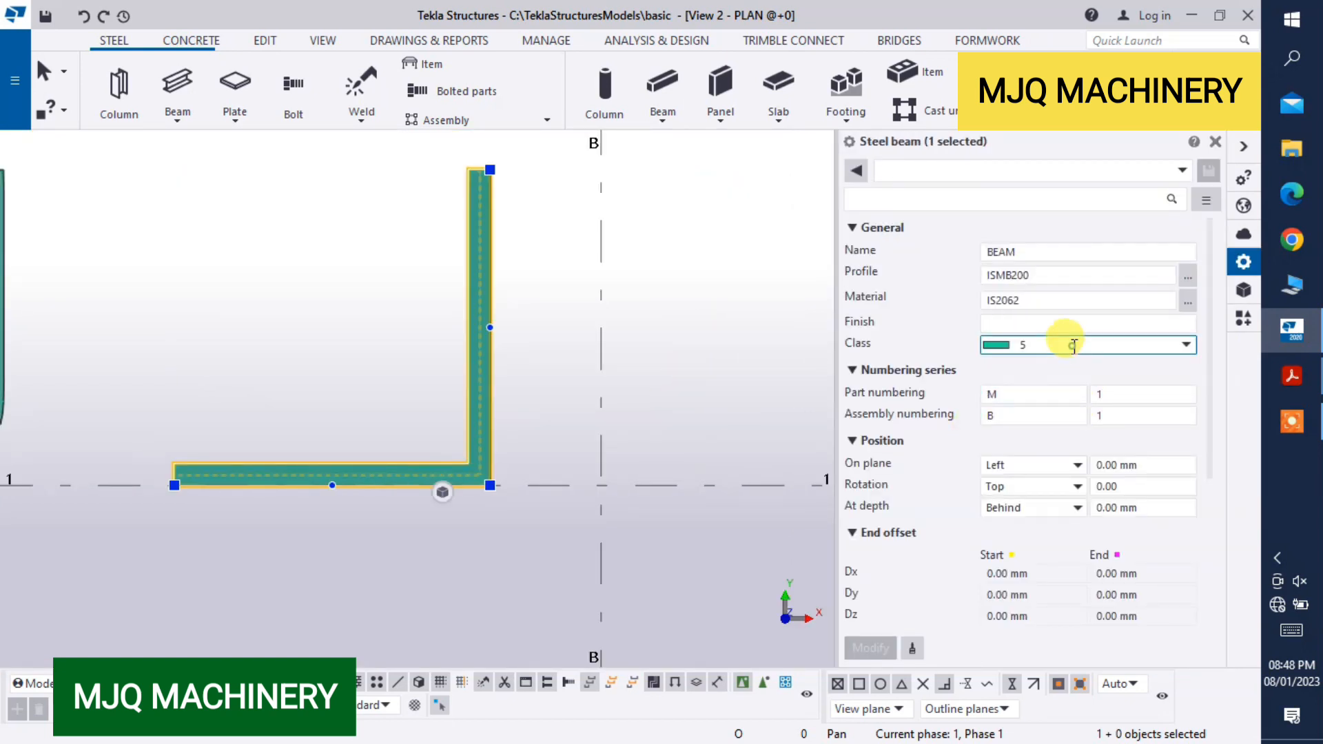
left_click(1074, 345)
left_click(1039, 496)
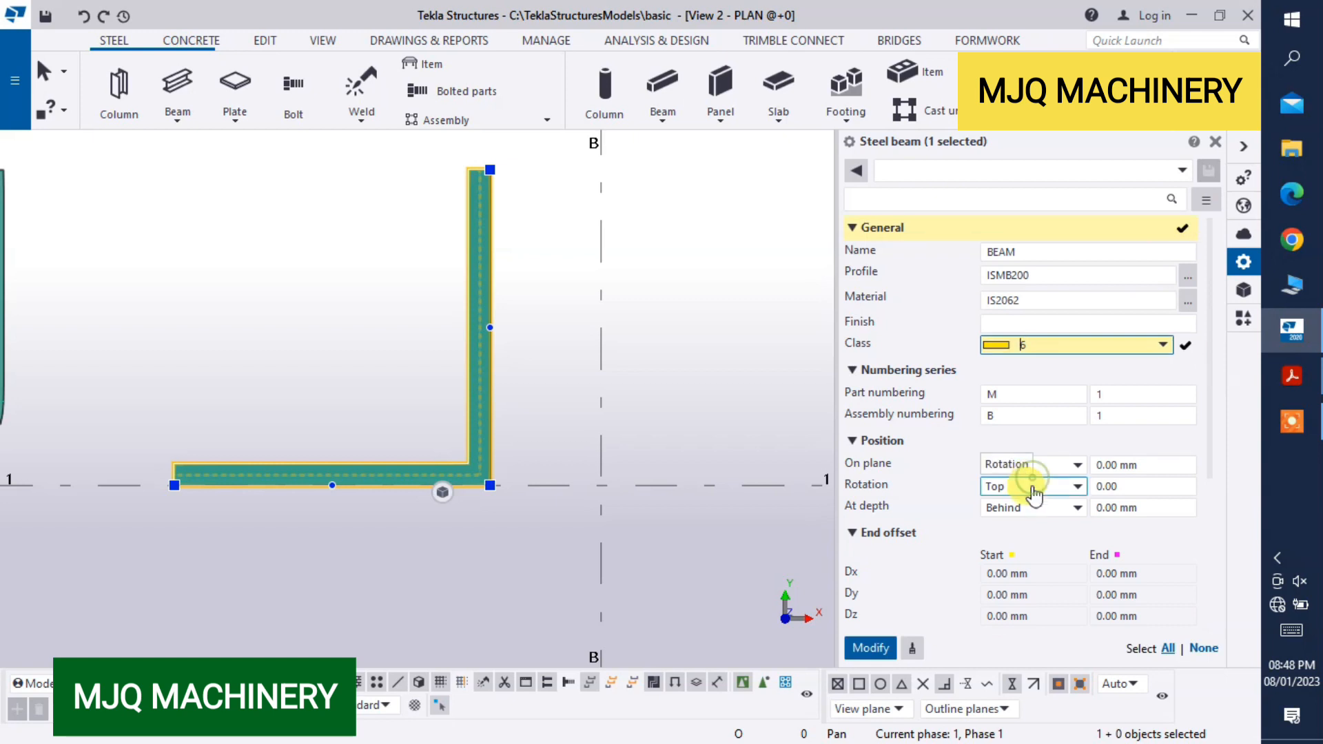
left_click(870, 648)
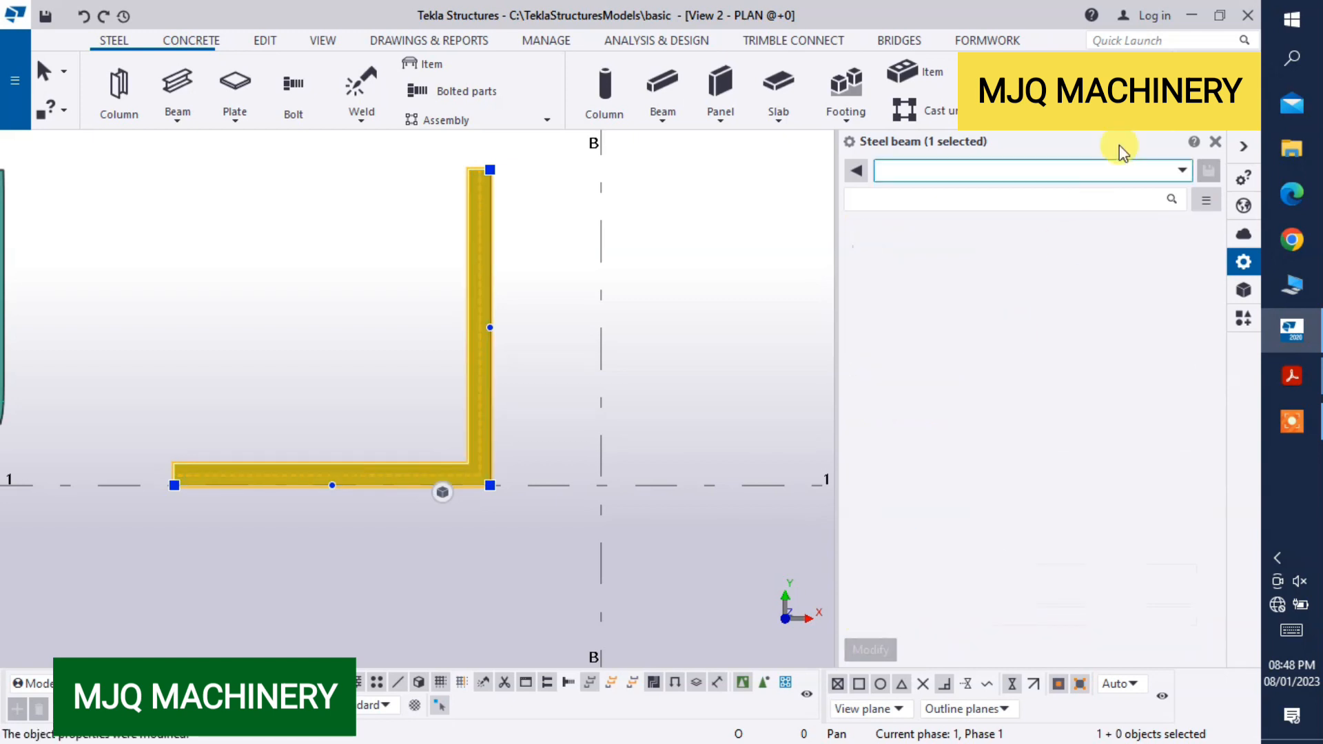
left_click(1215, 142)
left_click(784, 246)
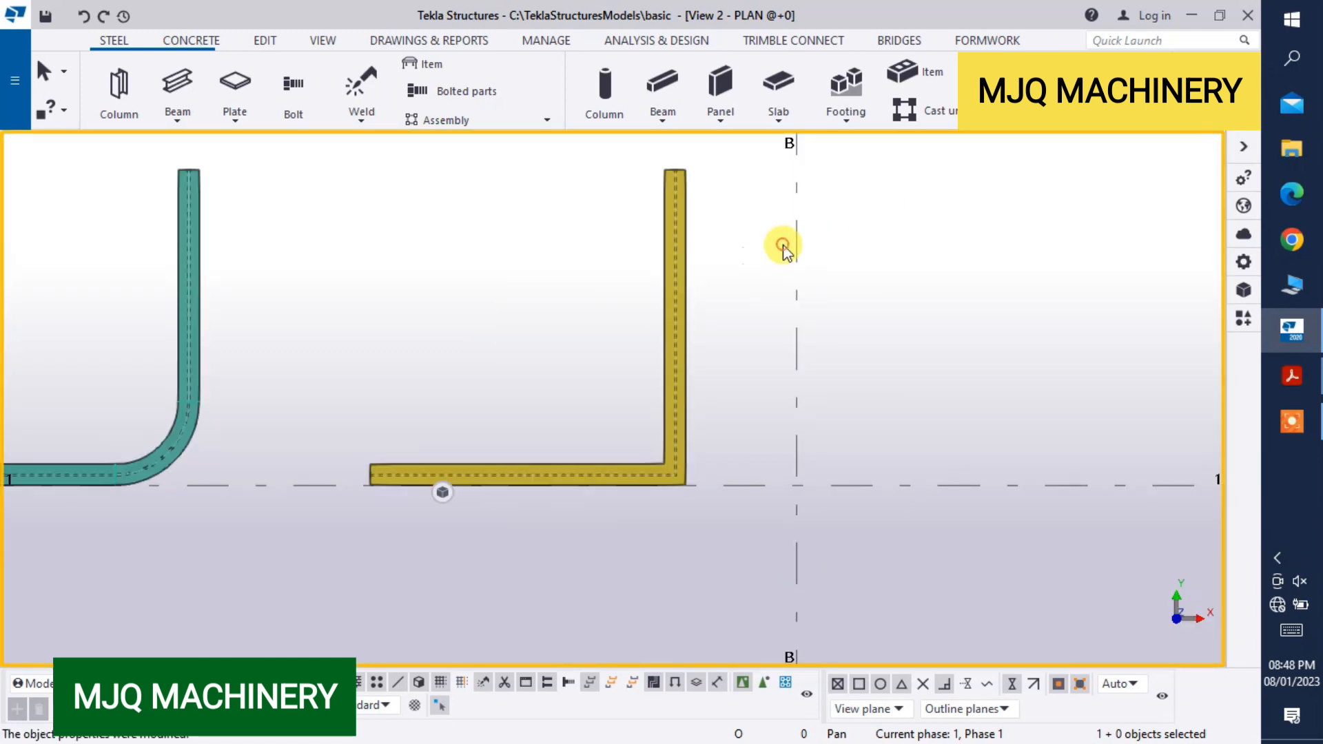
right_click(784, 247)
left_click(848, 354)
Give the class 6 polybeam's corner an Arc chamfer with a 500 mm radius.
scroll(780, 379, "up", 1)
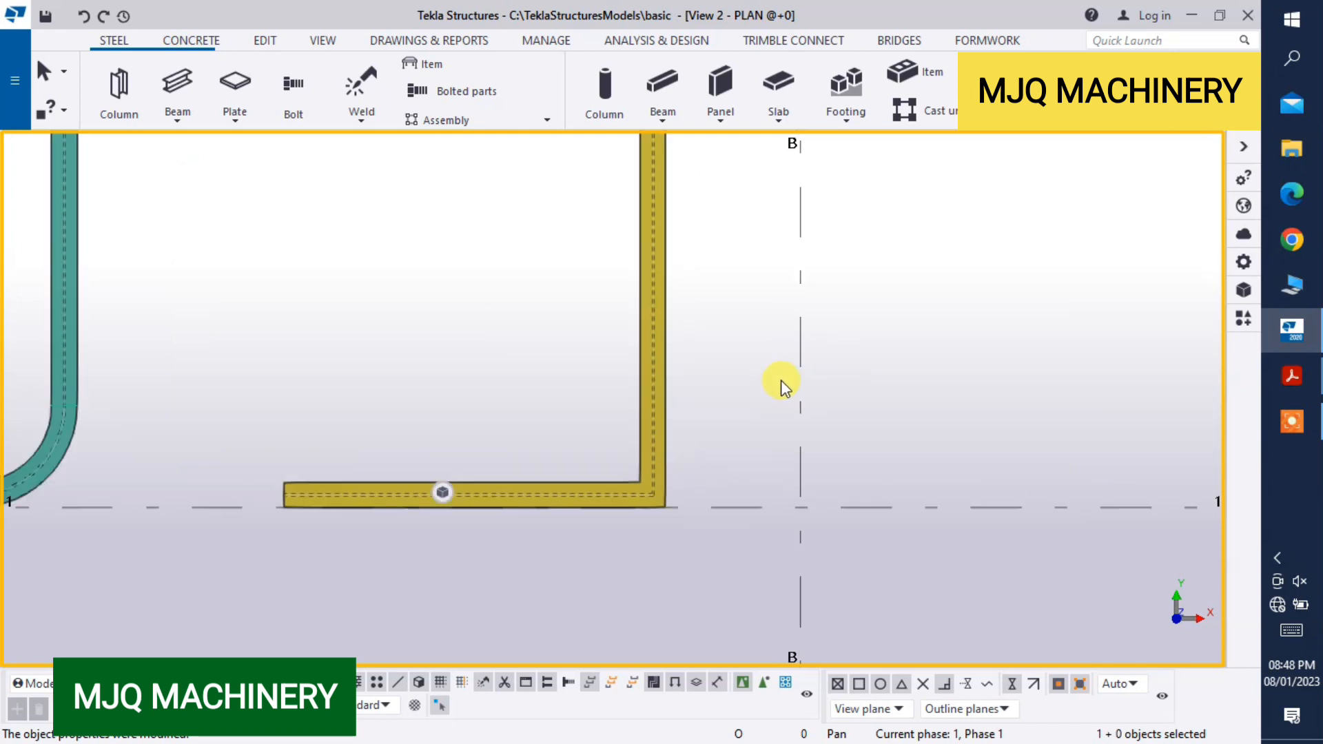
scroll(780, 379, "up", 2)
scroll(782, 394, "down", 4)
scroll(751, 271, "up", 2)
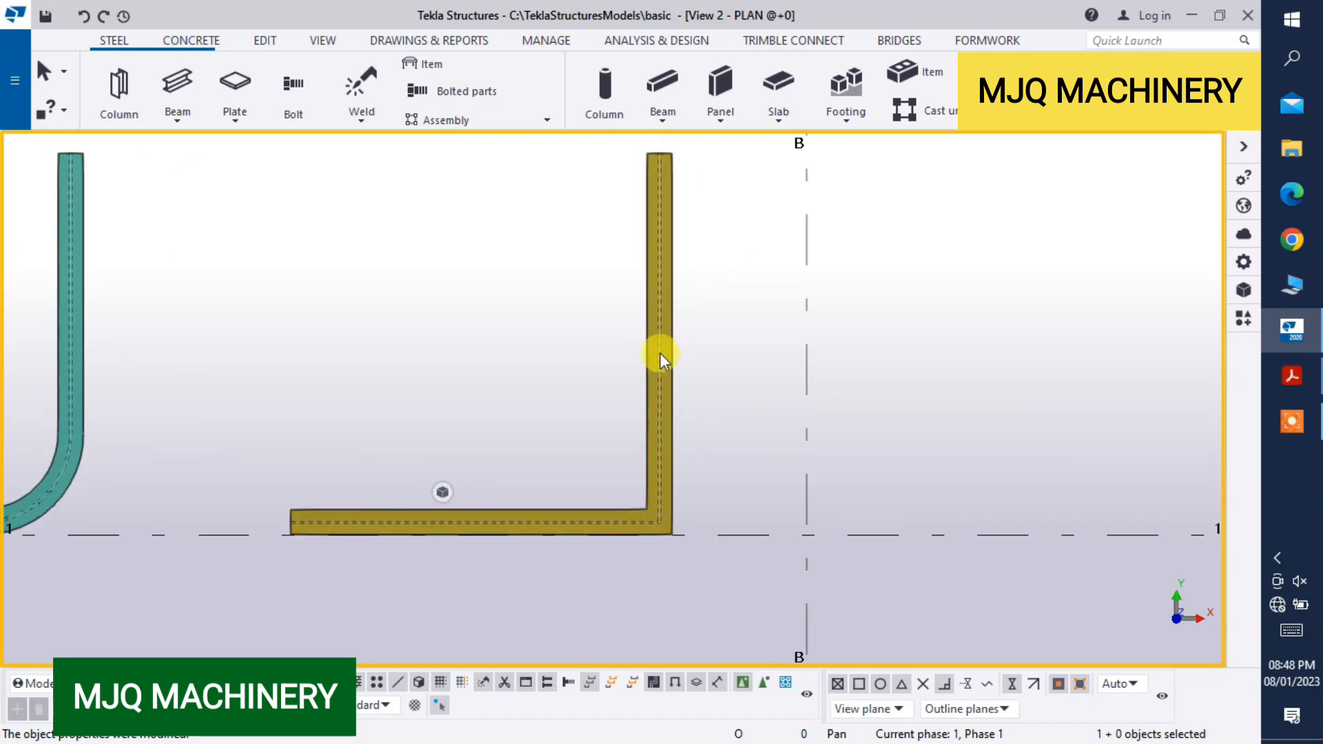
left_click(672, 469)
double_click(672, 535)
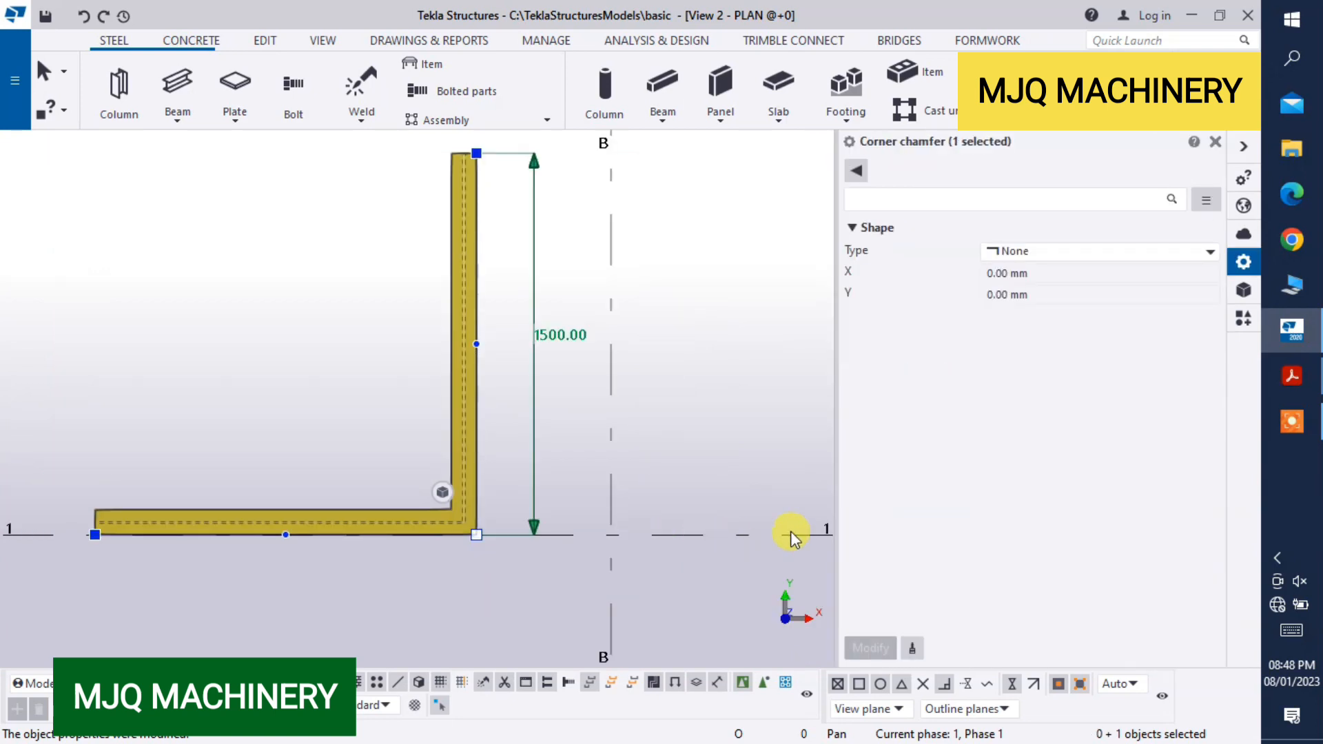
left_click(1055, 253)
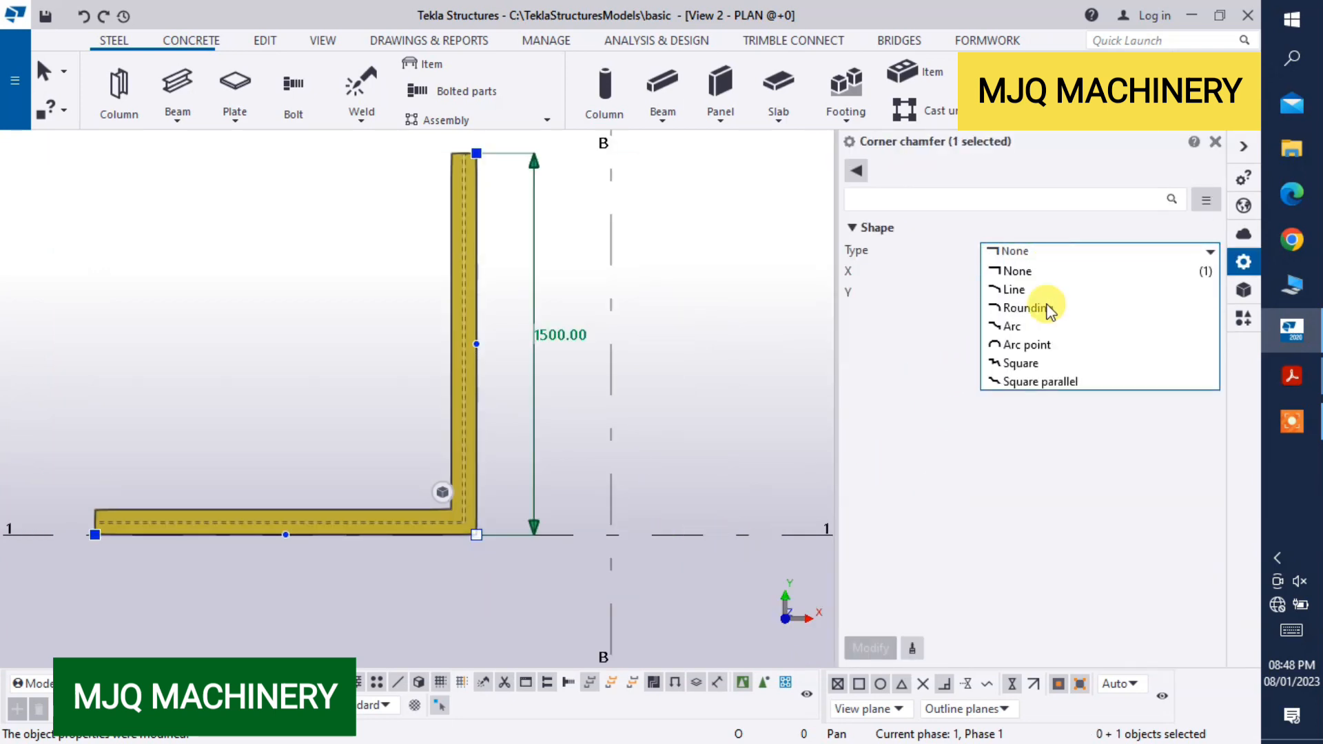
left_click(1013, 327)
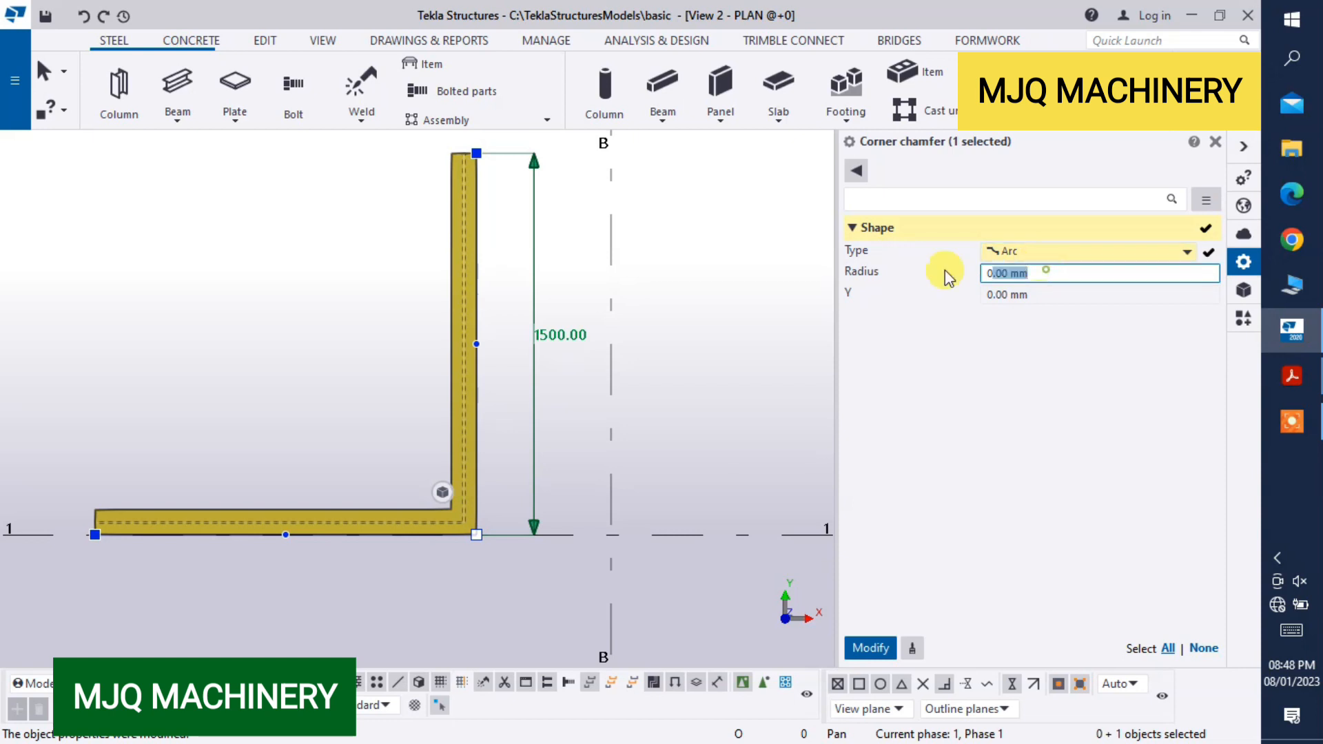
type("500")
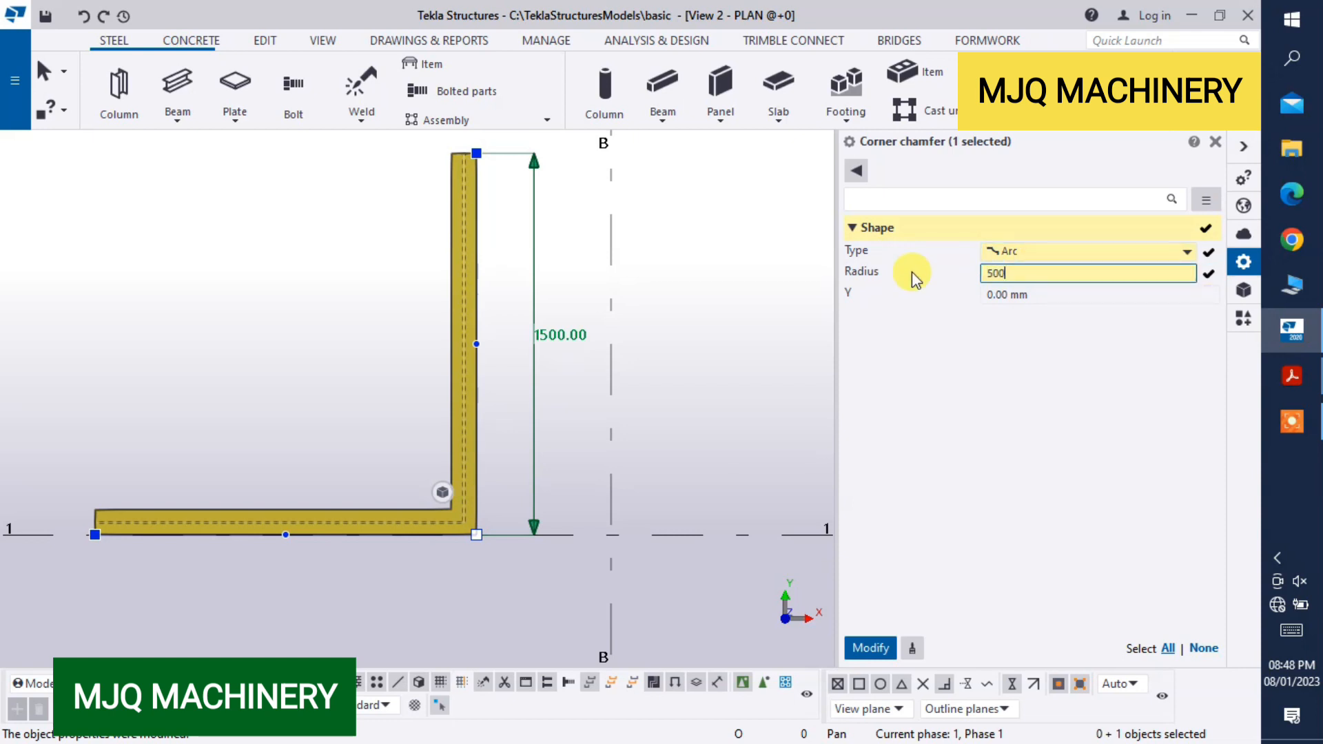
left_click(871, 648)
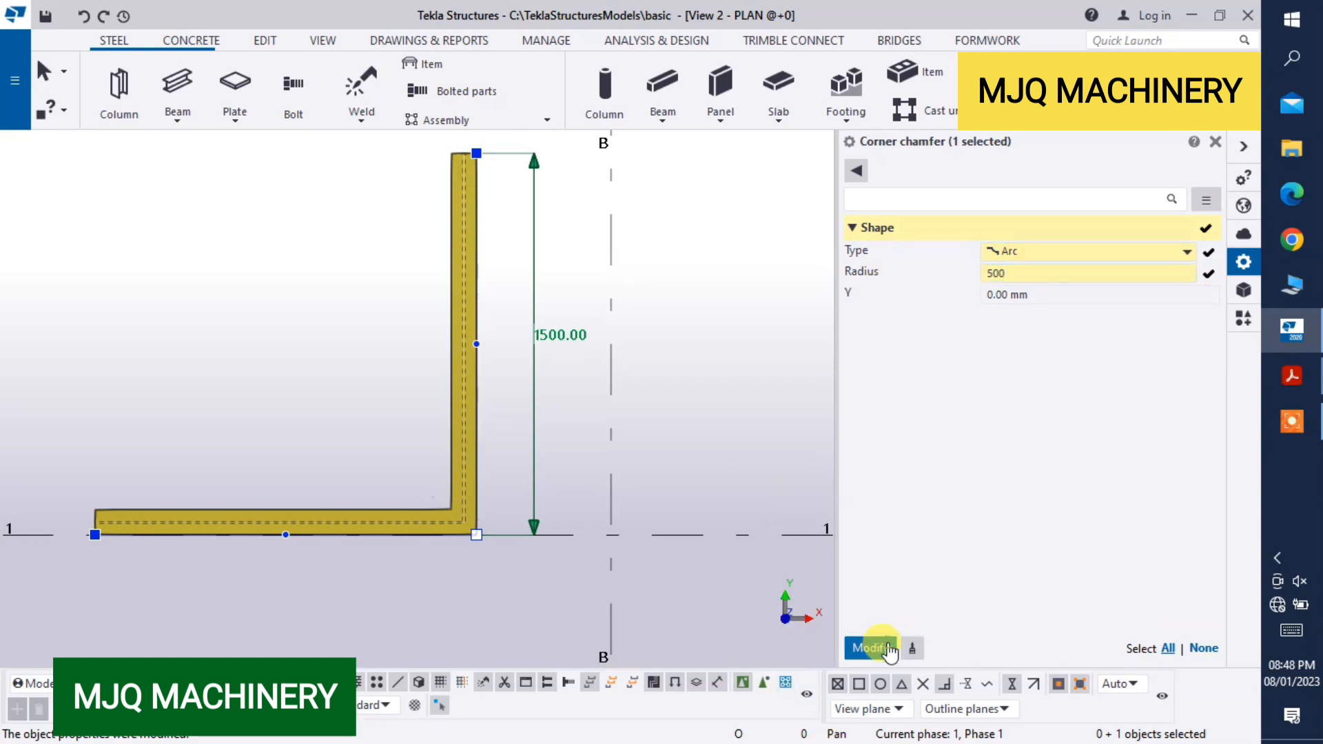
left_click(1215, 143)
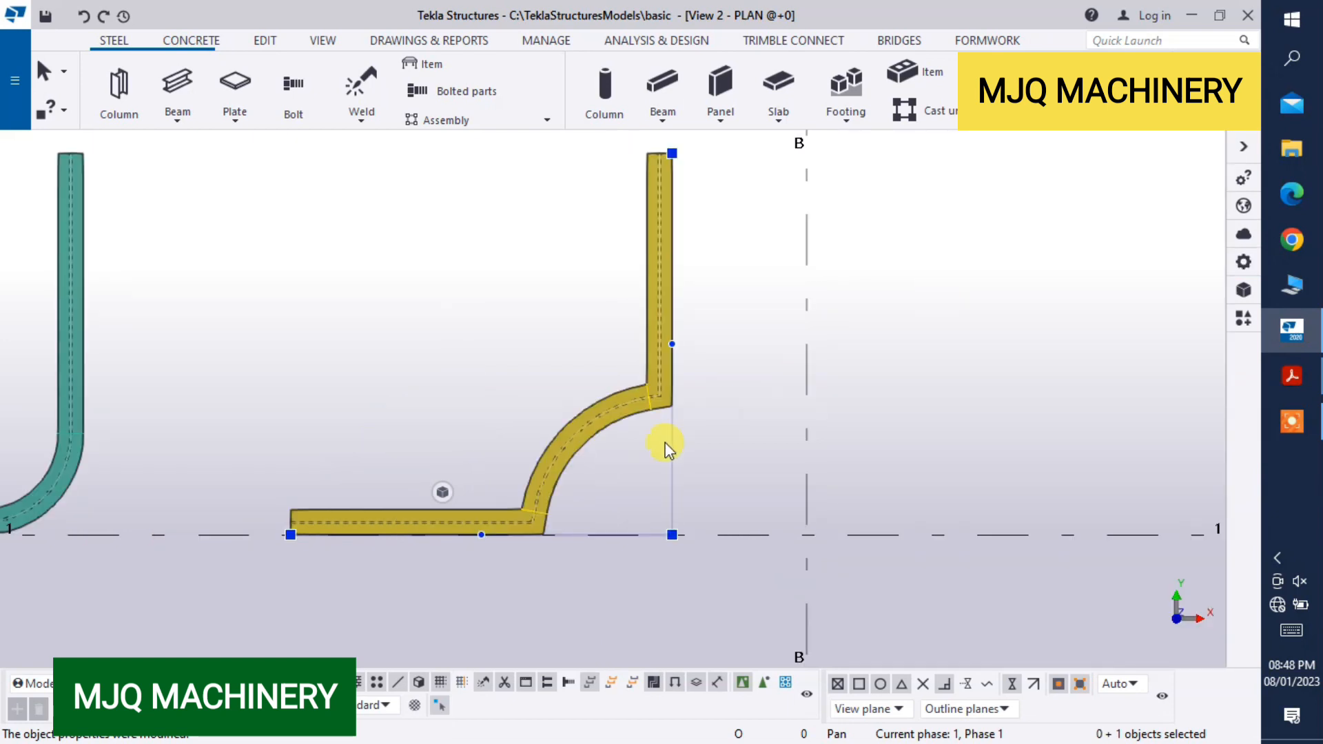
scroll(587, 475, "up", 1)
left_click(489, 536)
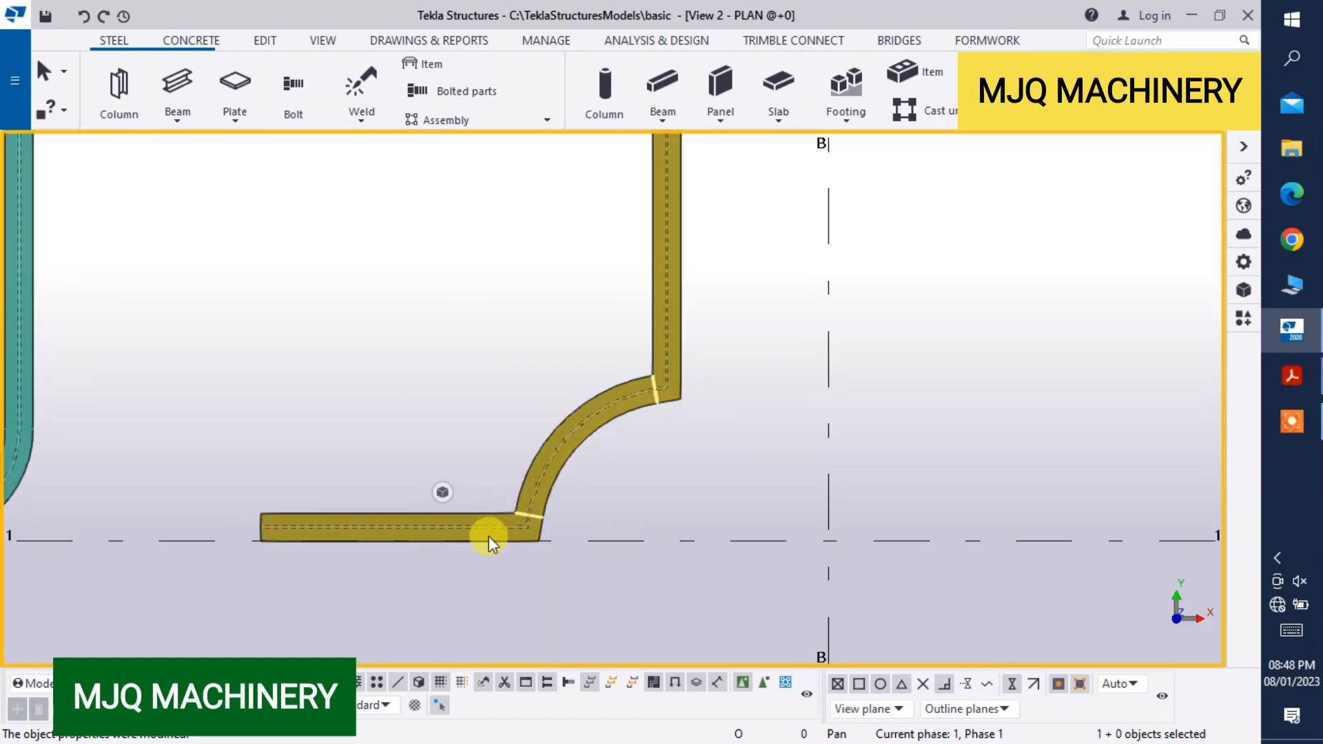
Measure the arc along the inner edge of the class 6 beam's curved corner.
scroll(467, 408, "up", 2)
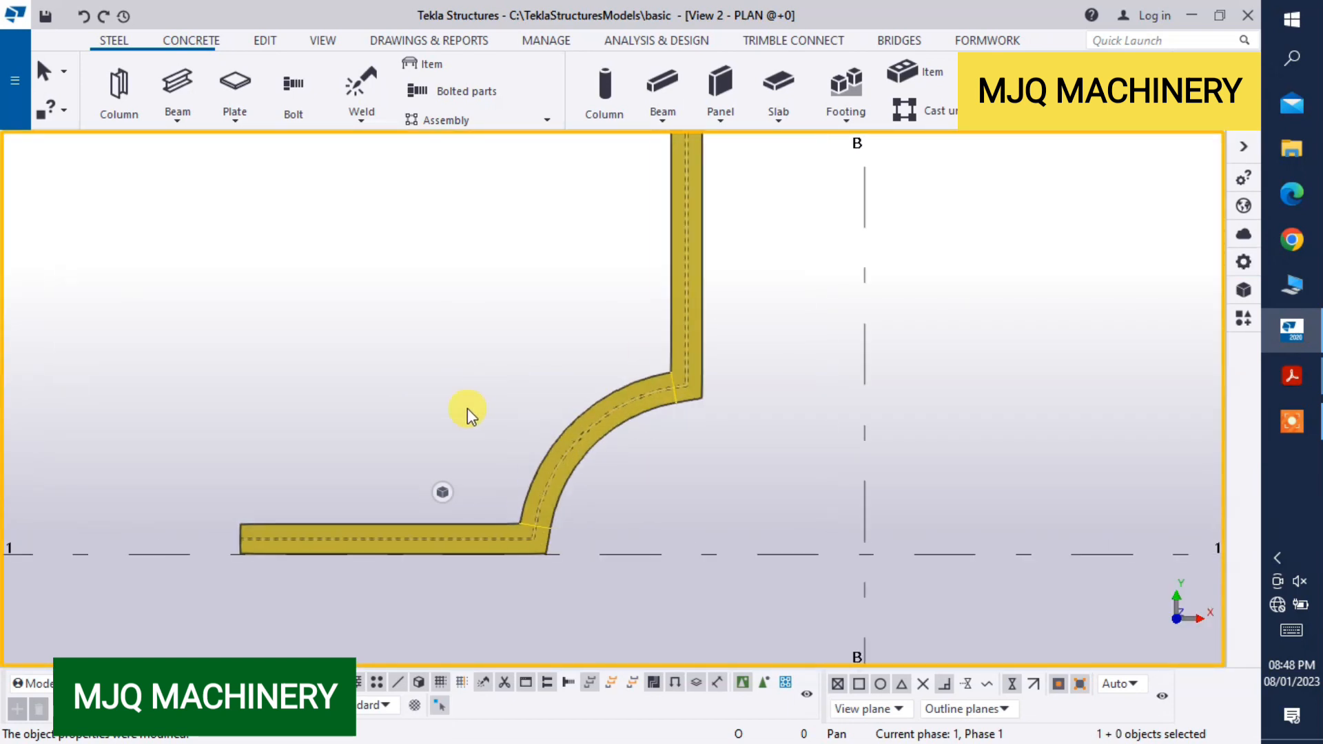
left_click(265, 41)
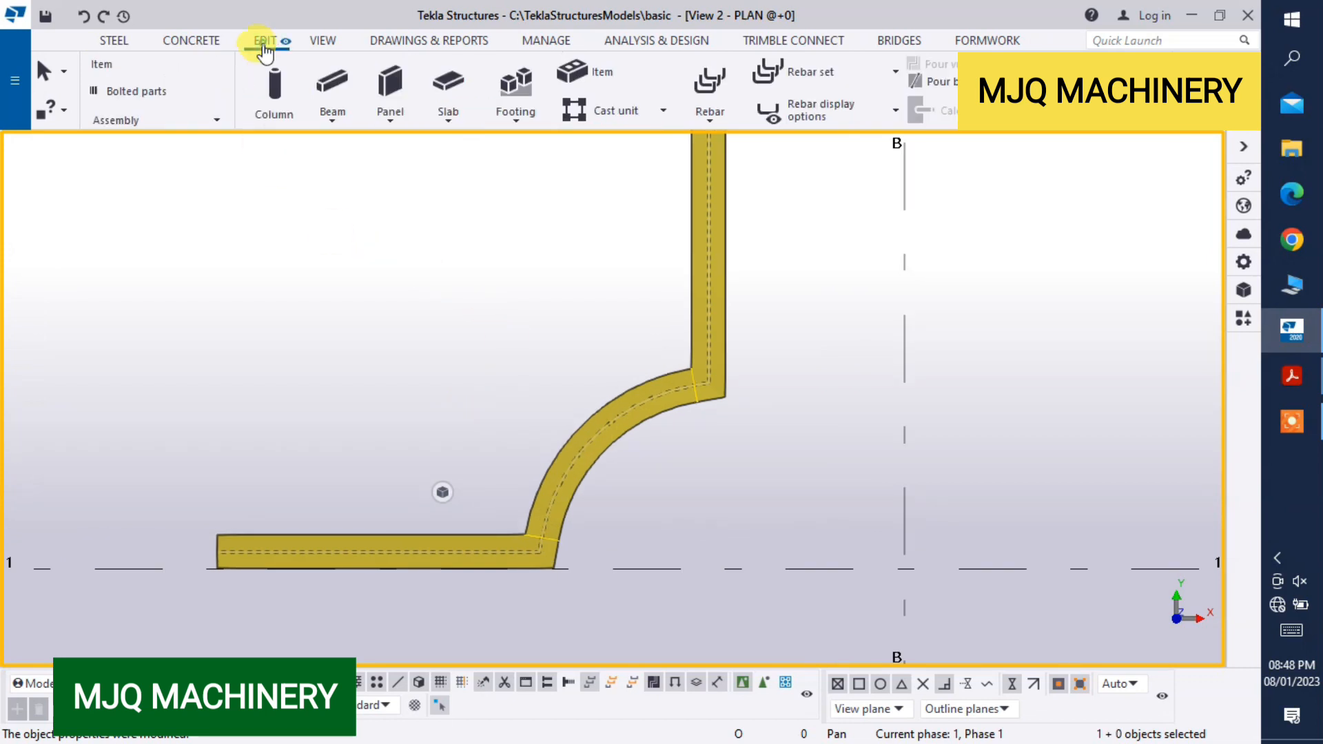
left_click(745, 116)
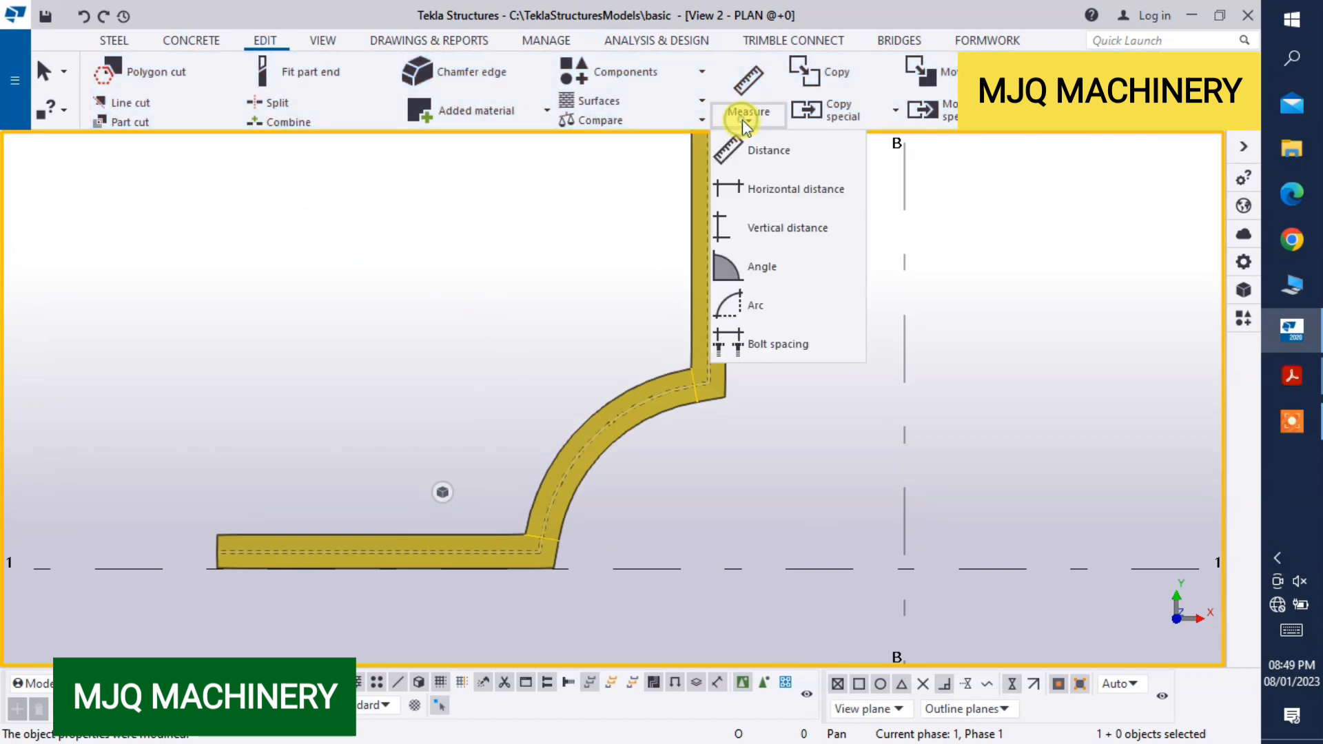
left_click(730, 308)
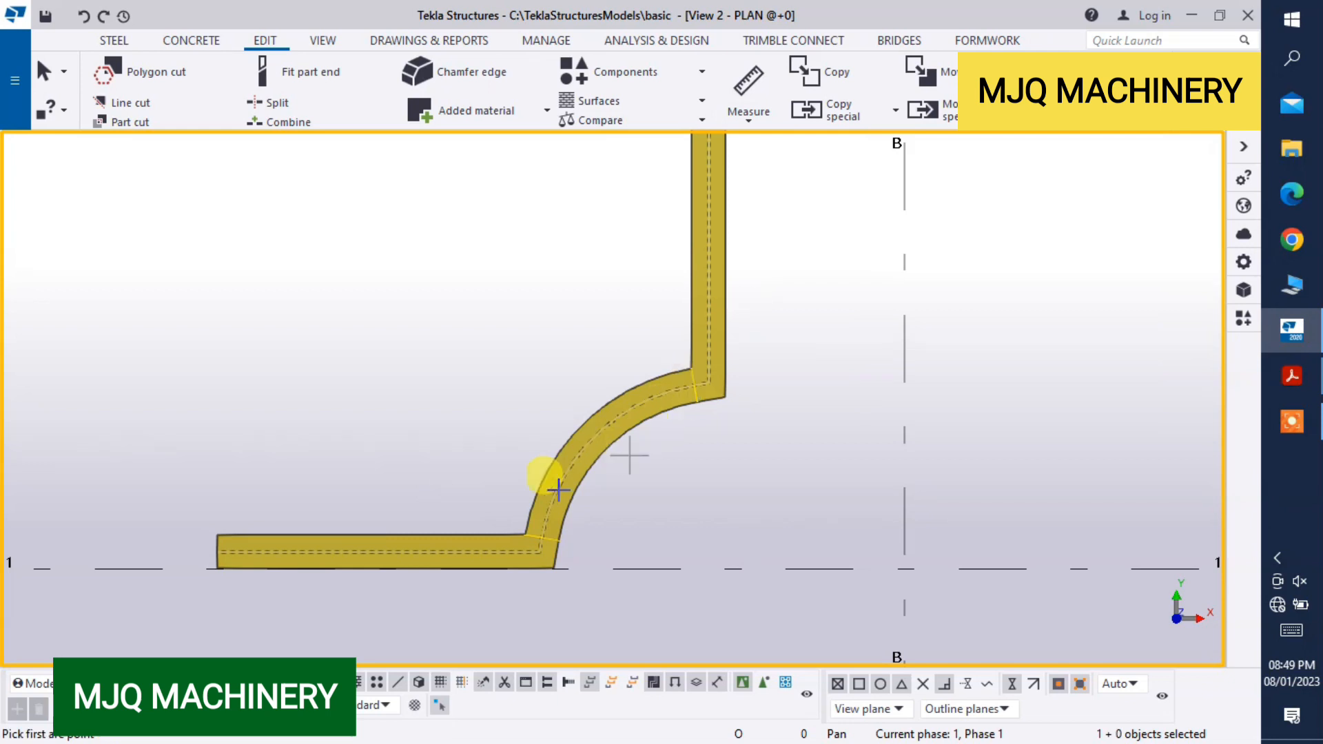
scroll(558, 489, "up", 1)
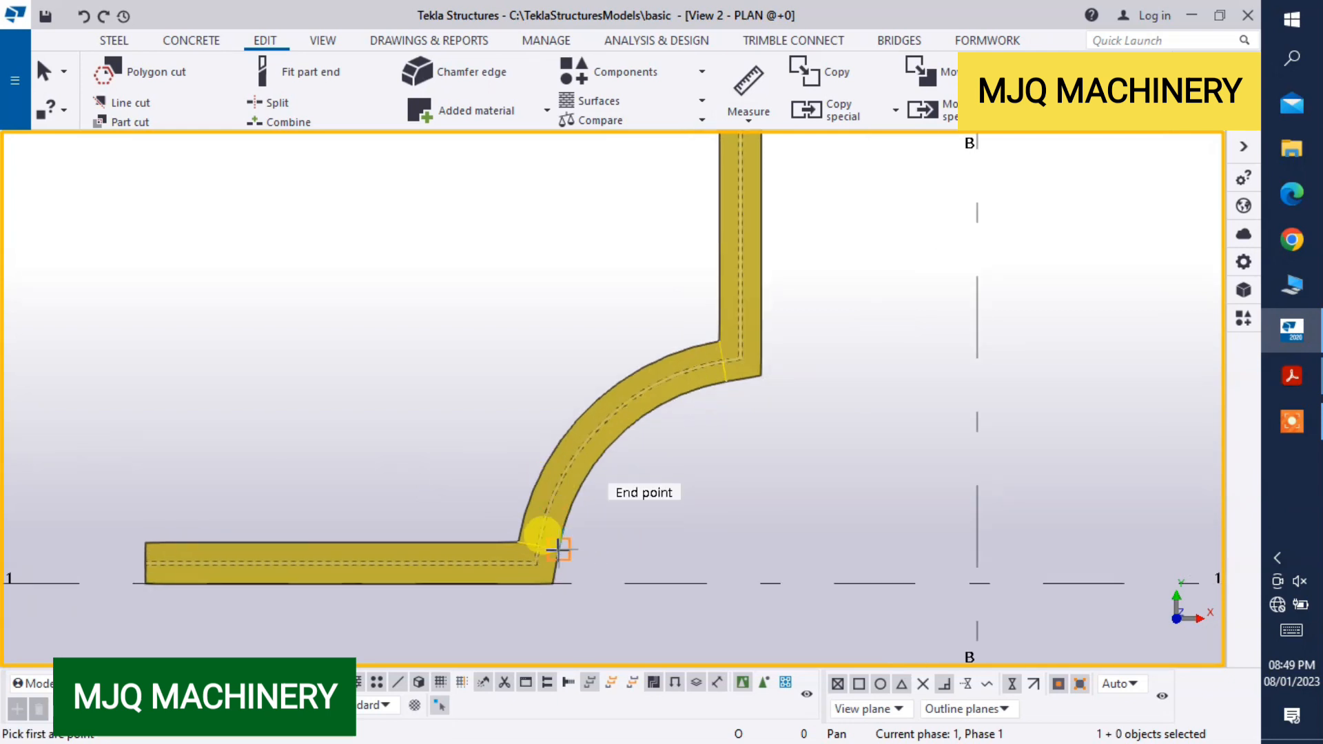
left_click(627, 435)
scroll(762, 540, "down", 2)
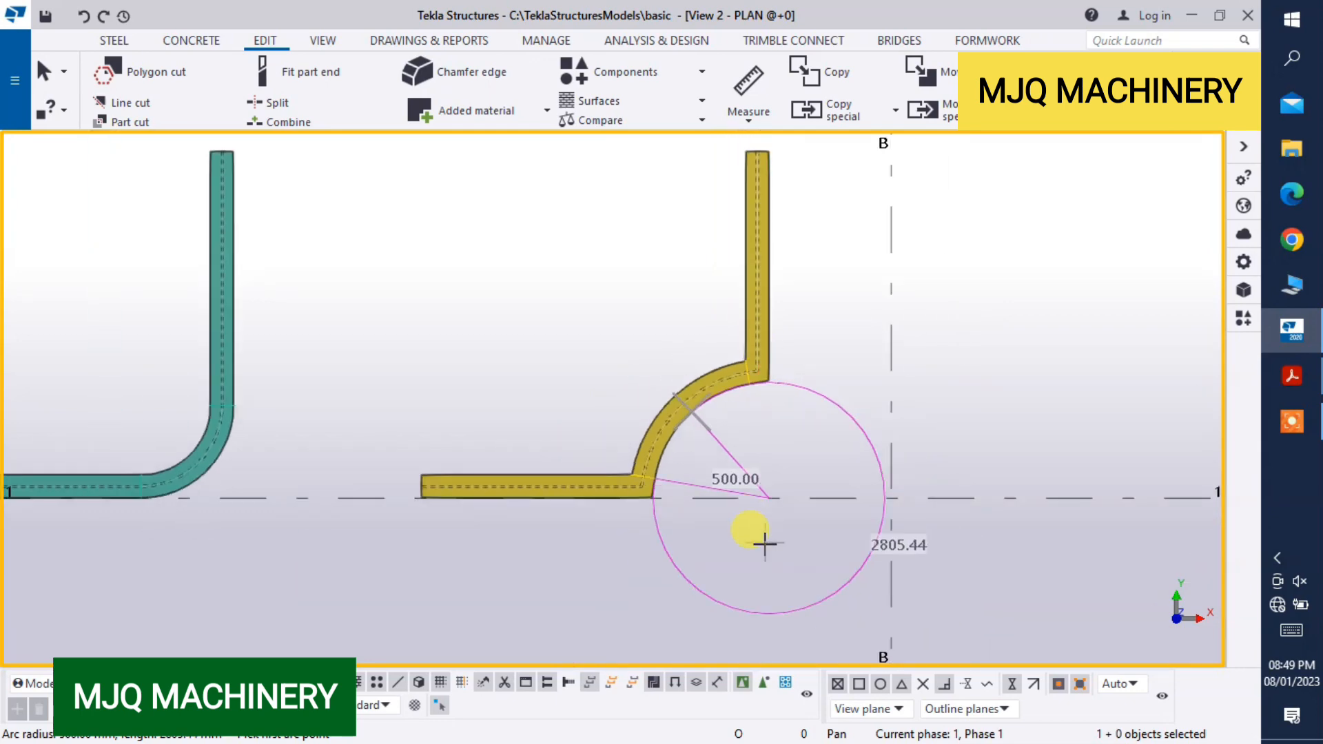
scroll(679, 384, "up", 3)
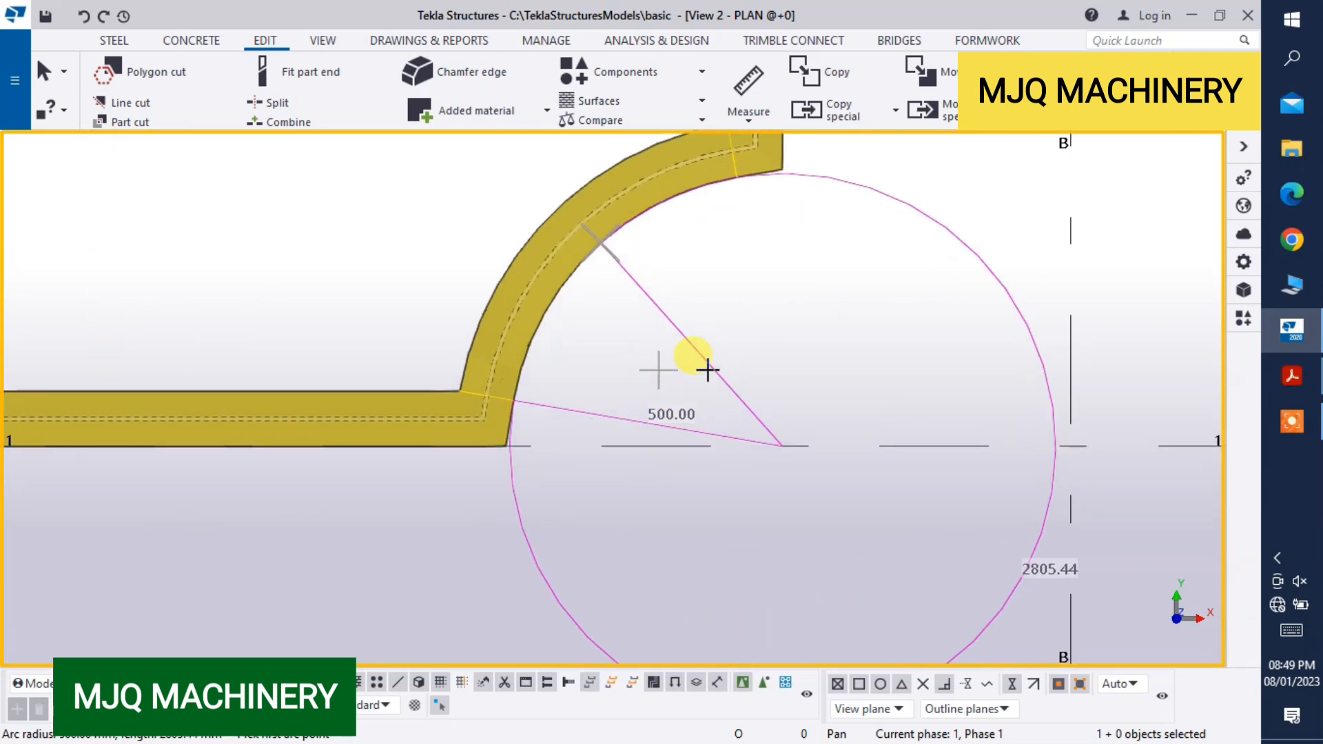
Switch to Acrobat Reader, check the arc radius in B4 - STANDARD.pdf against the model, and return to Tekla Structures.
mouse_move(1292, 376)
left_click(1208, 457)
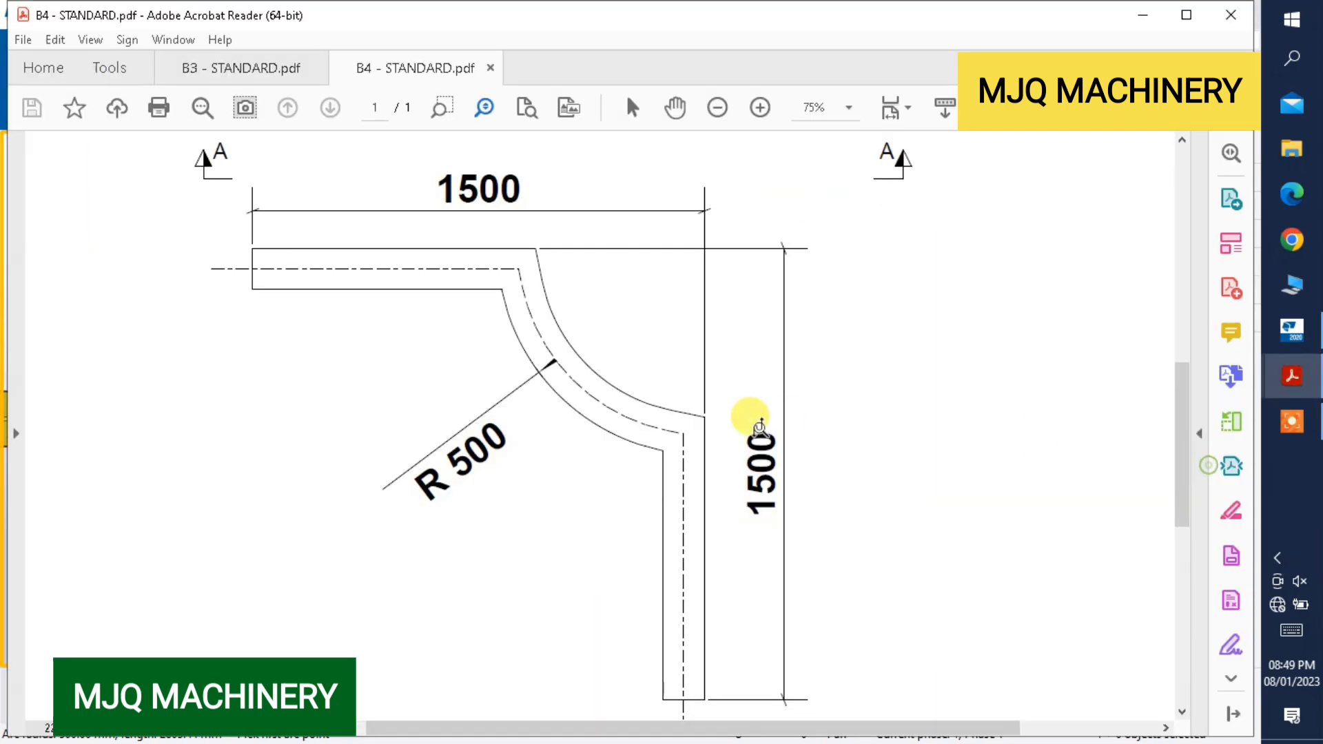
left_click(1298, 341)
End the arc measuring command and redraw the plan view to clear the temporary measurement from the arc-cornered beam.
right_click(765, 324)
key("Escape")
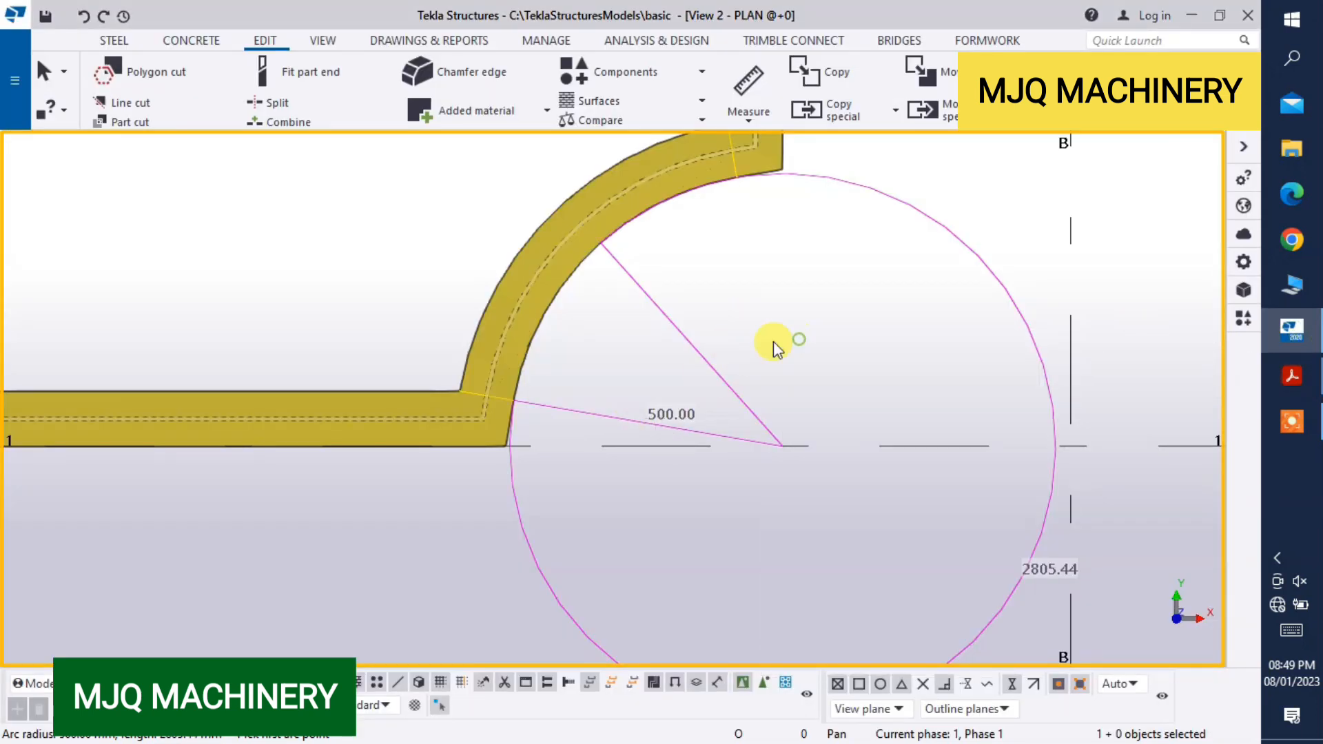
scroll(607, 460, "down", 5)
right_click(523, 287)
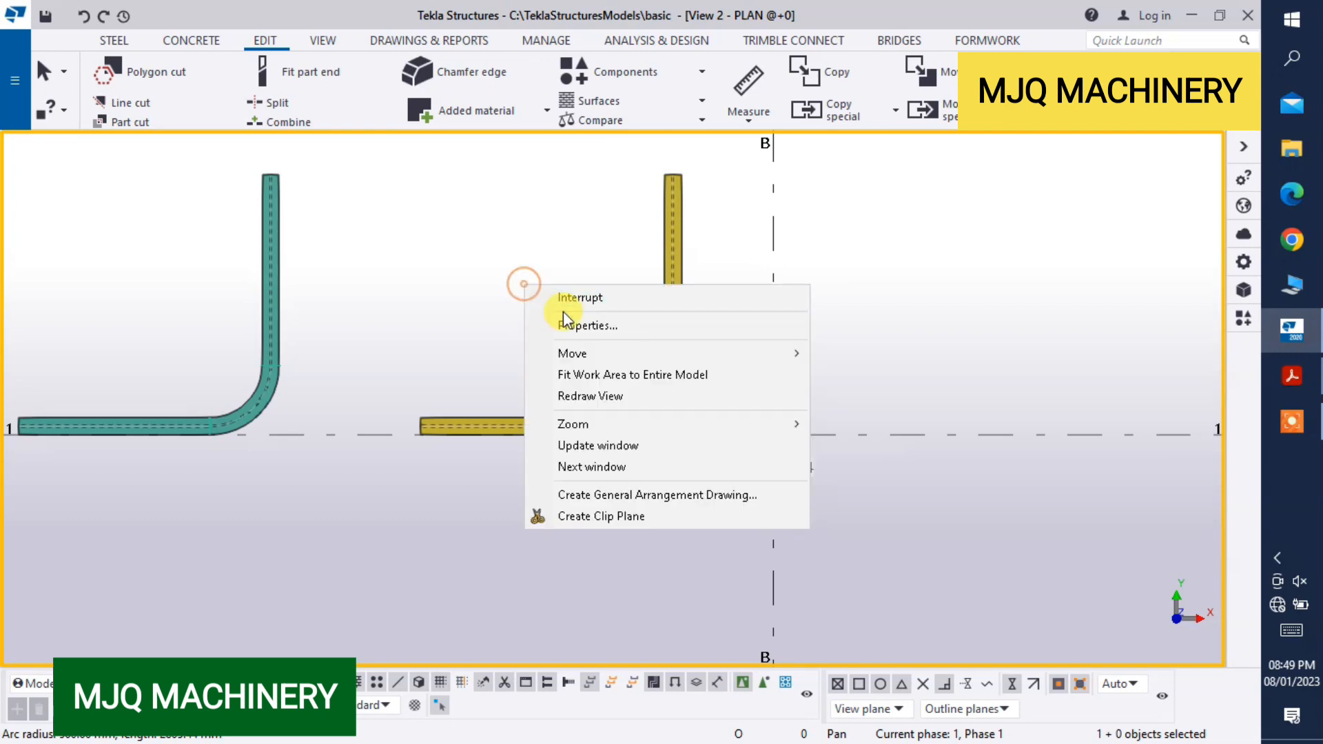
left_click(590, 396)
scroll(783, 419, "down", 3)
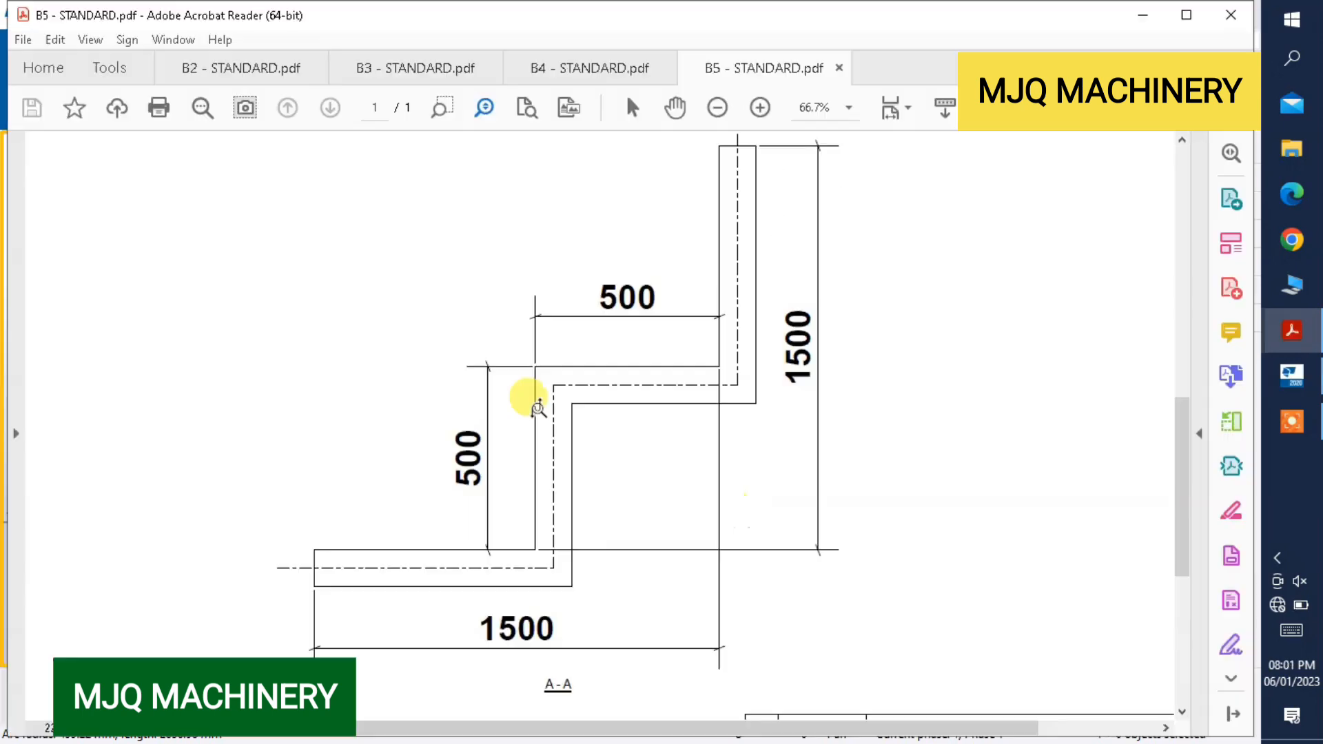
Examine the stepped beam's dimensions in B5 - STANDARD.pdf and switch back to Tekla Structures.
scroll(526, 393, "down", 3, "ctrl")
scroll(482, 382, "up", 3, "ctrl")
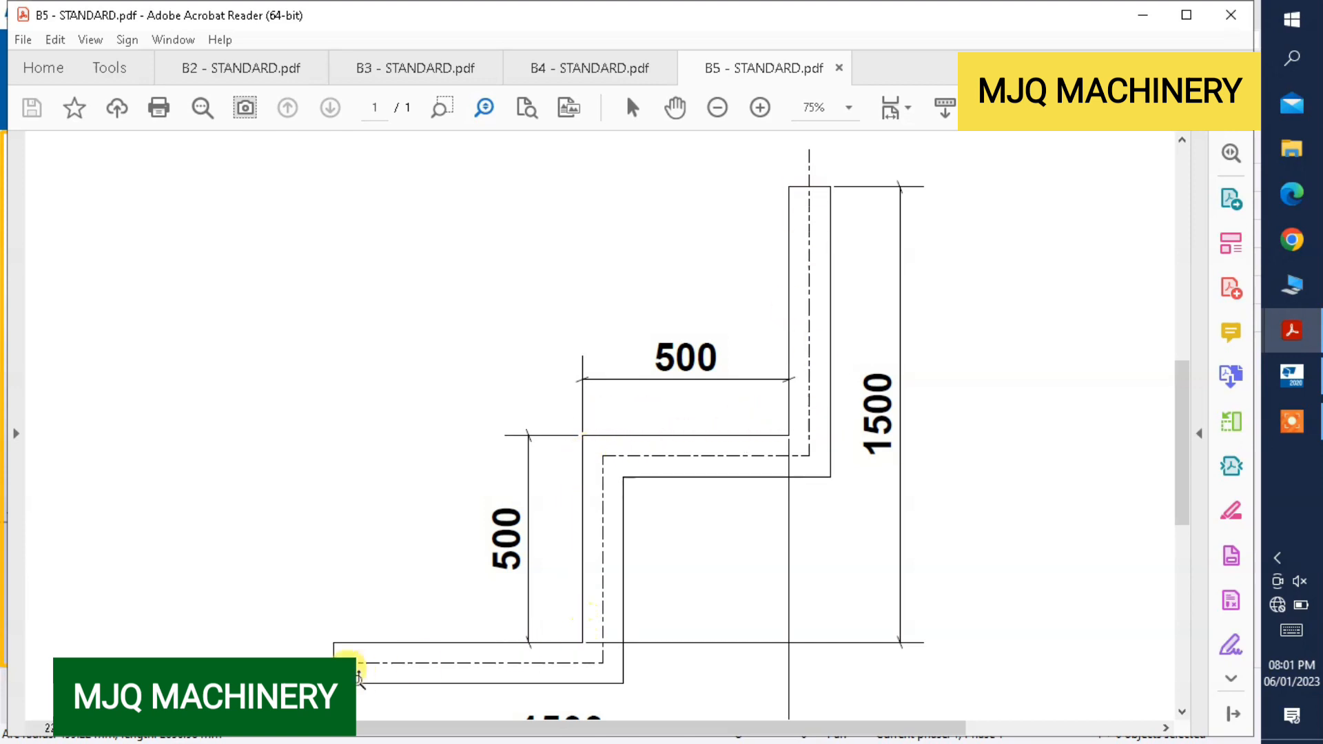
left_click(1293, 376)
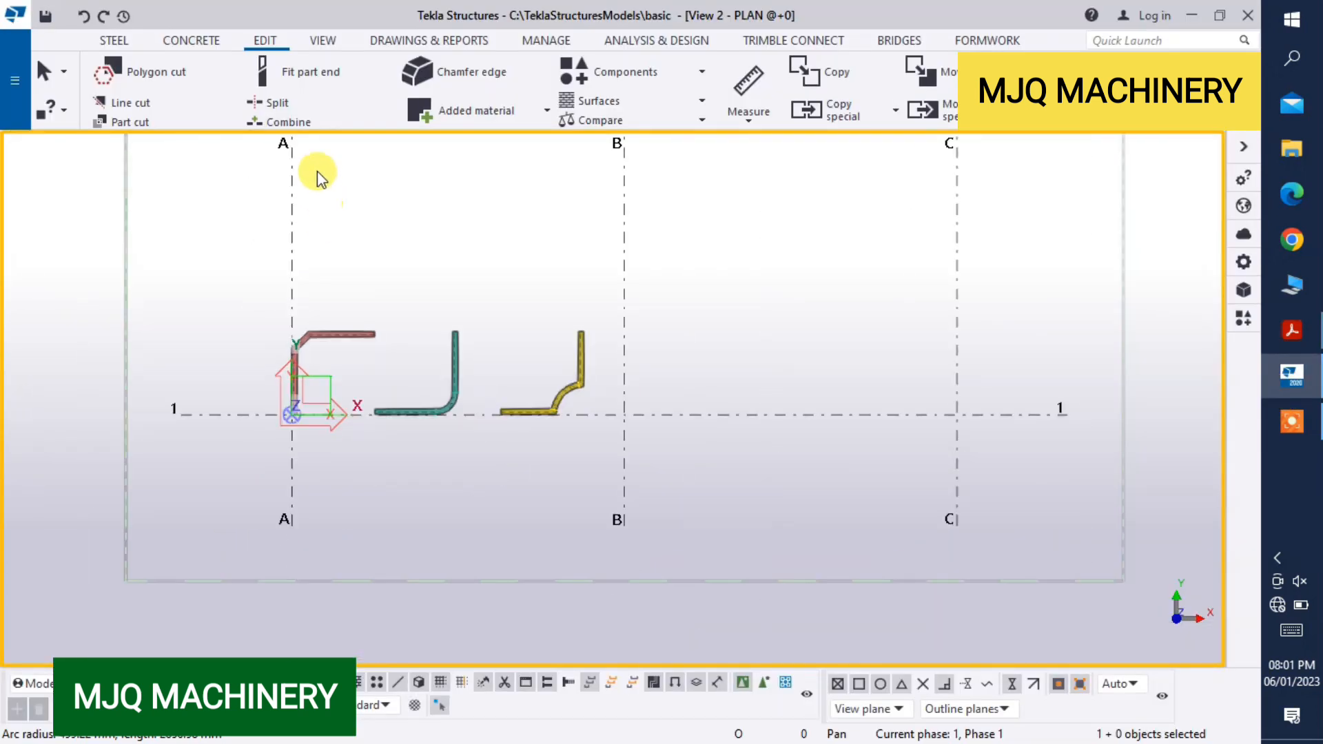
Model a steel polybeam starting on grid A above the chamfered beam, running 1500 mm toward grid B and 1500 mm upward, and end the command.
scroll(317, 171, "up", 4)
left_click(114, 39)
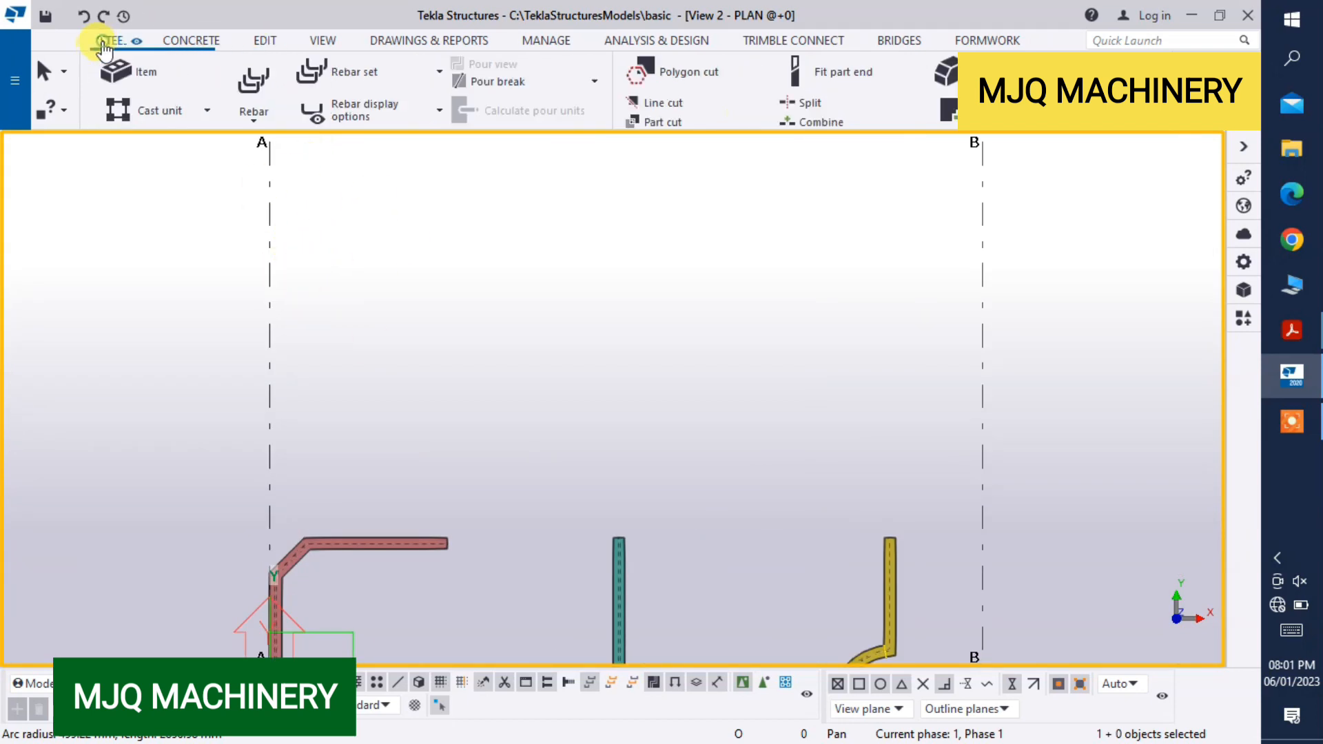
left_click(190, 129)
left_click(200, 190)
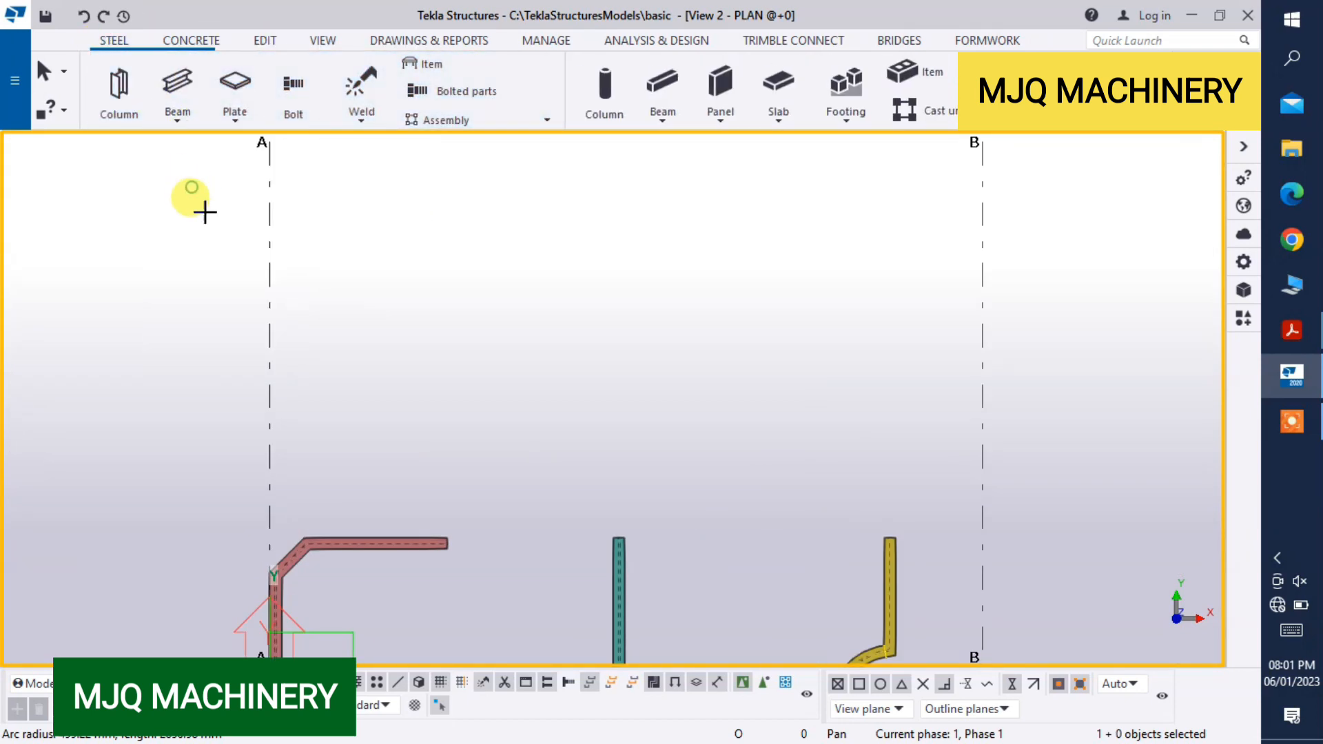
left_click(269, 359)
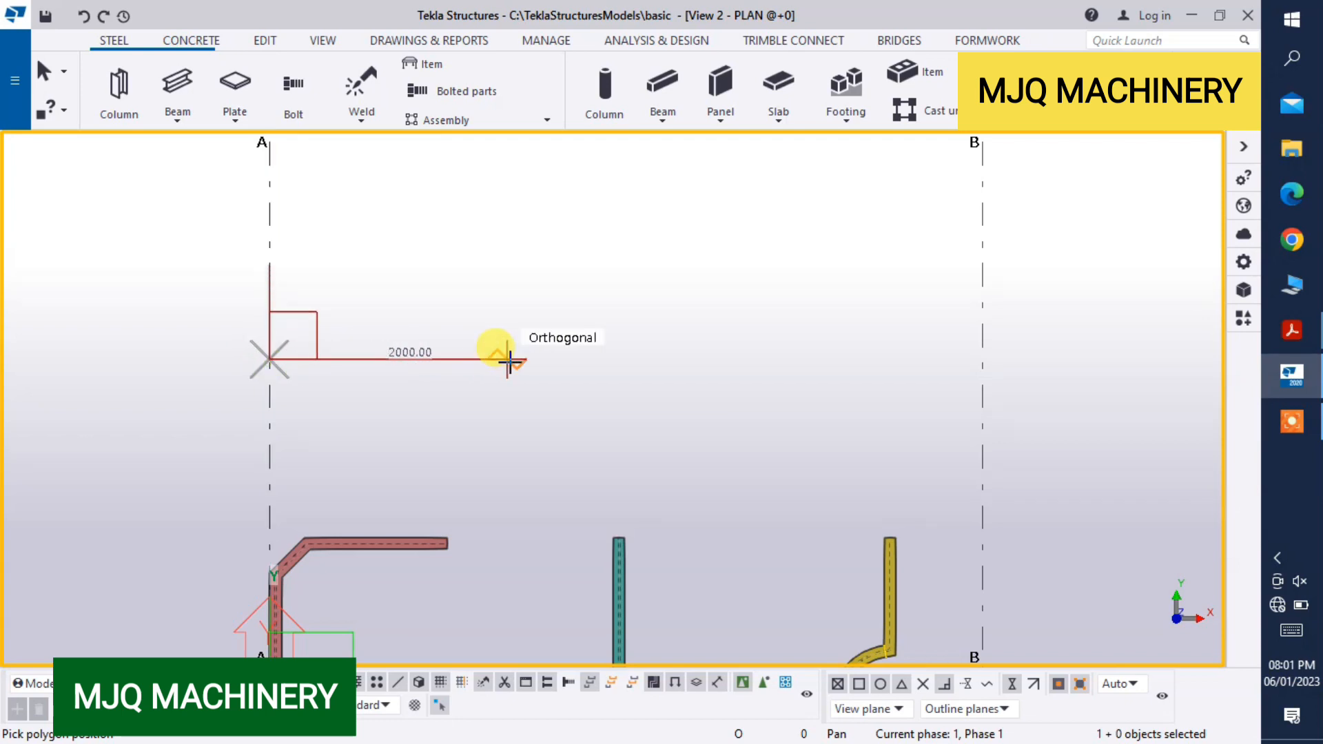
type("1")
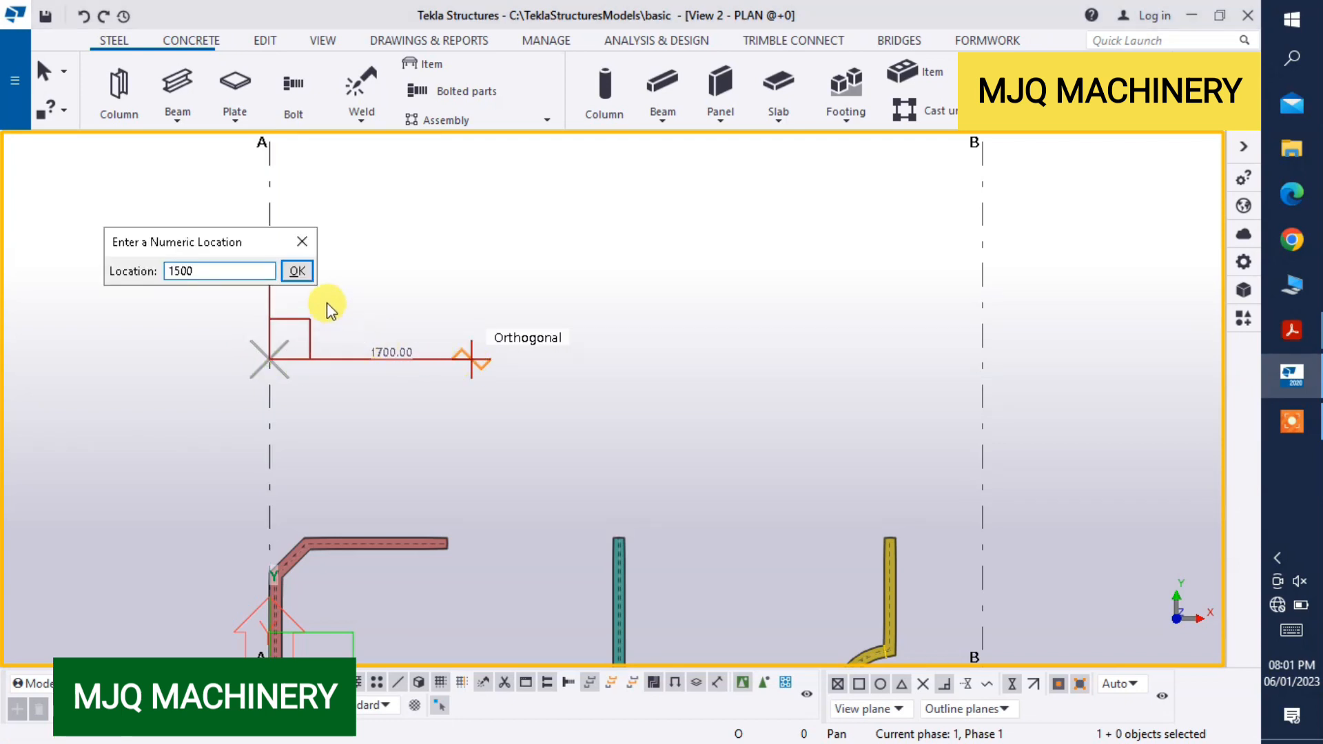
type("500")
left_click(295, 271)
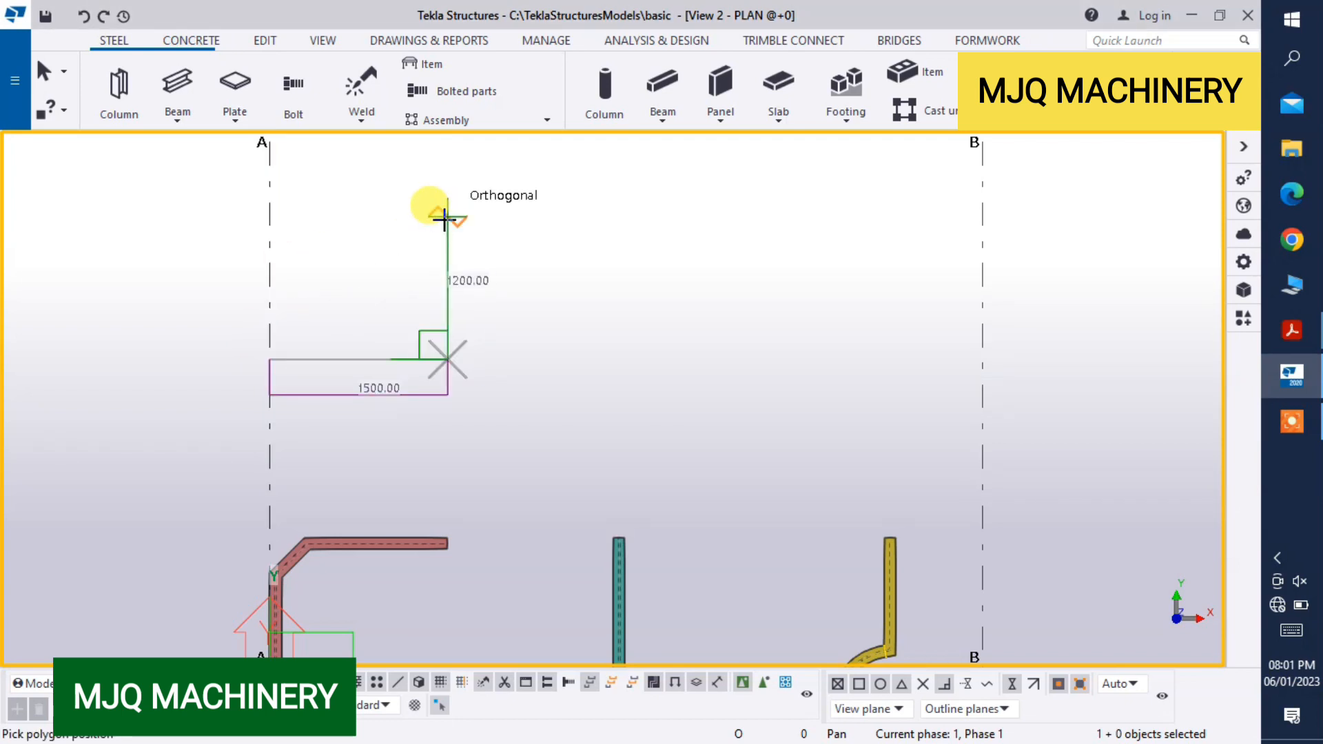
type("1500")
left_click(296, 271)
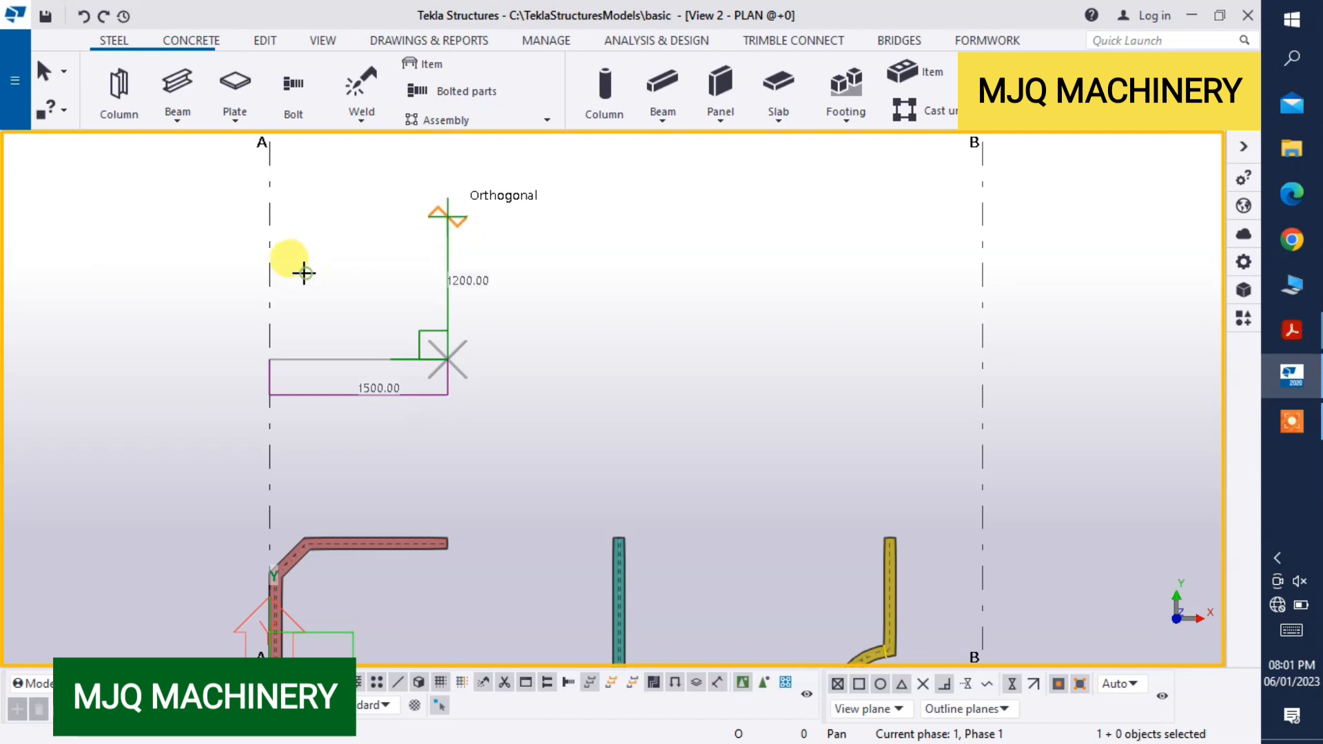
scroll(271, 359, "up", 1)
left_click(270, 359)
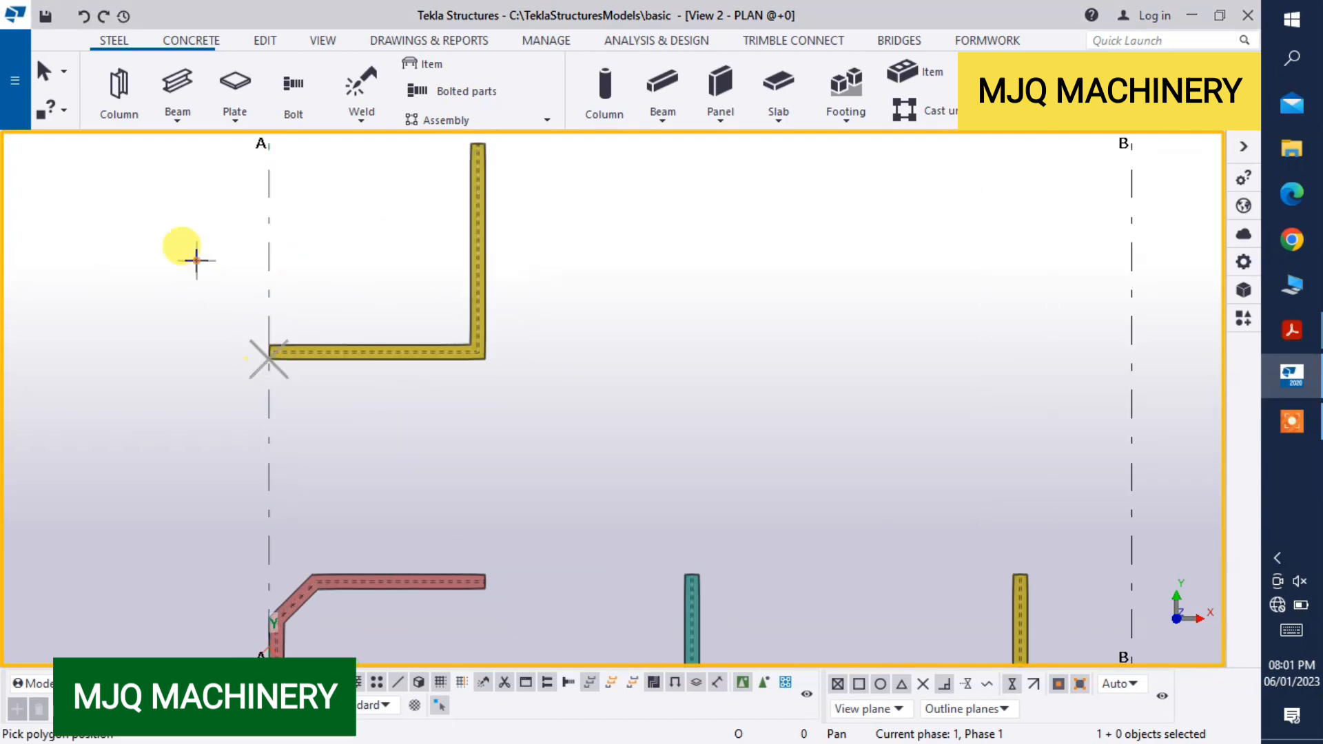
right_click(196, 260)
left_click(246, 270)
scroll(335, 255, "down", 2)
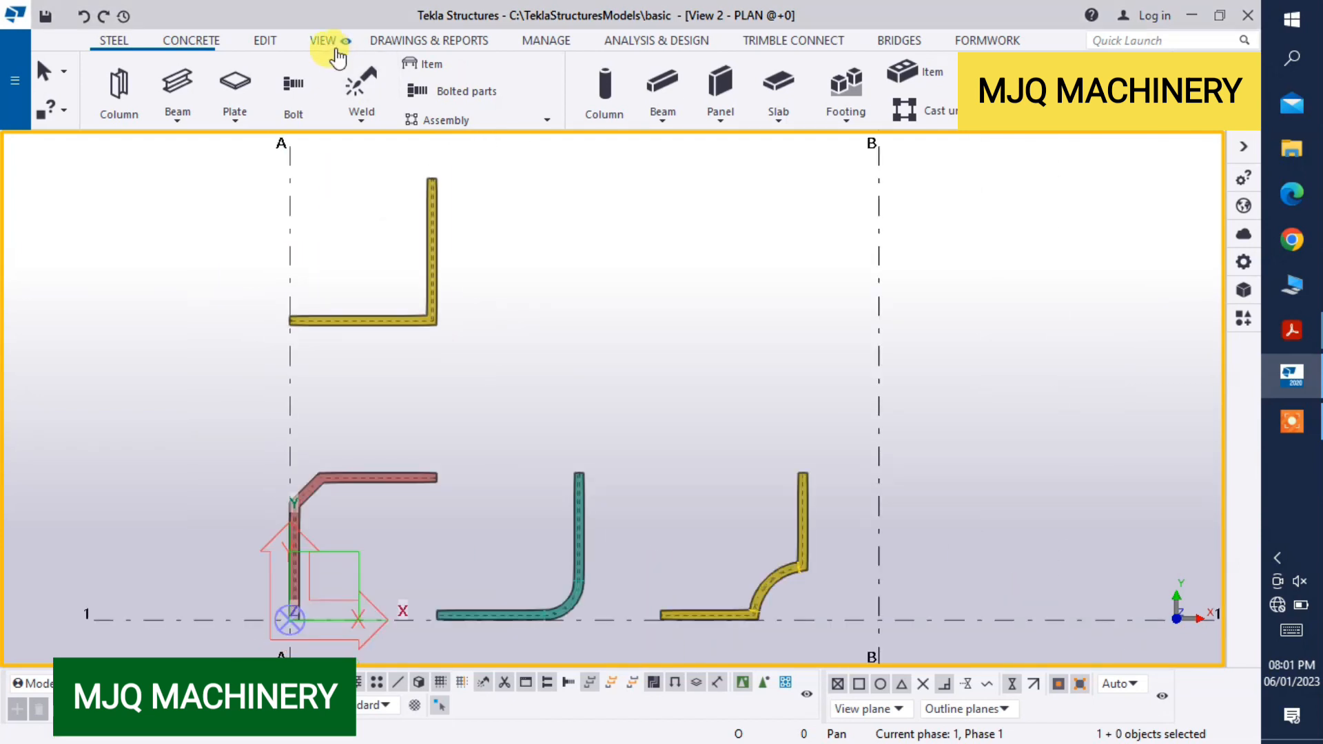
Change the class of the new L-shaped polybeam on grid A to 12 and deselect it.
scroll(298, 217, "up", 2)
scroll(351, 387, "down", 1)
scroll(365, 287, "up", 1)
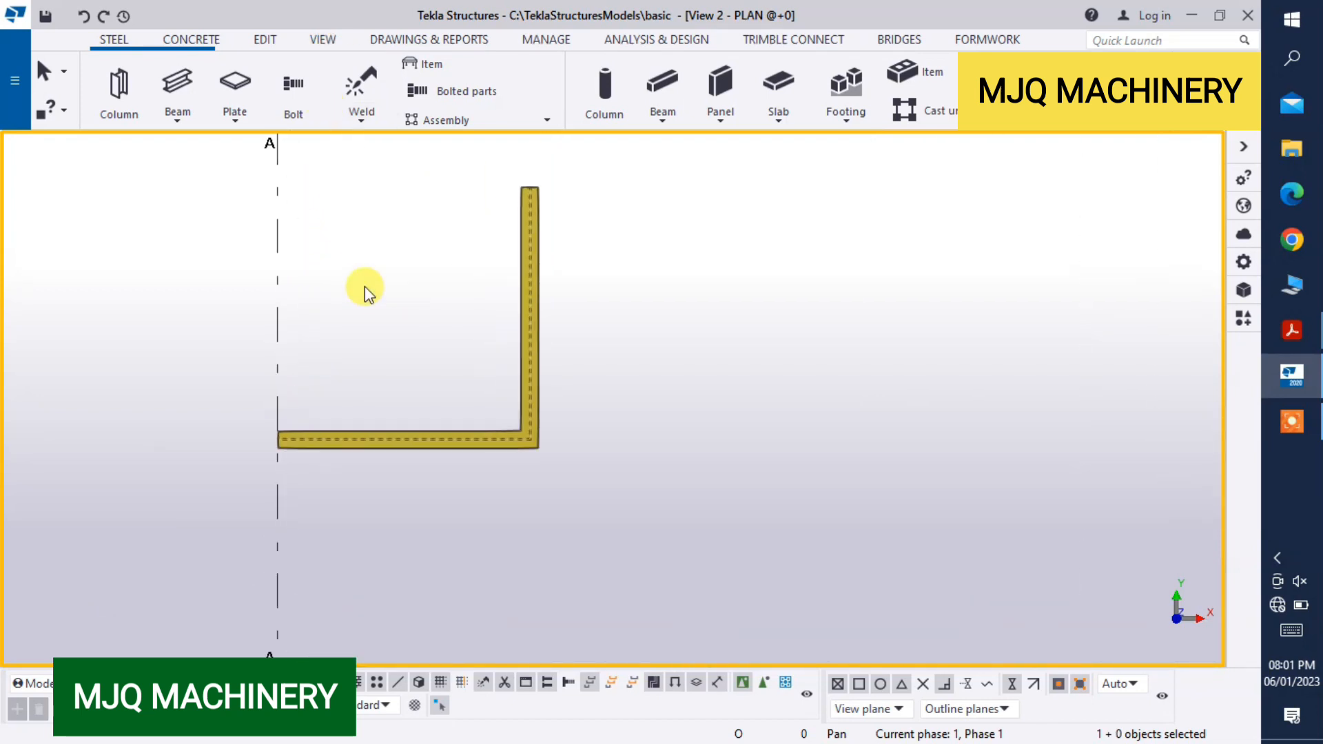
left_click(527, 406)
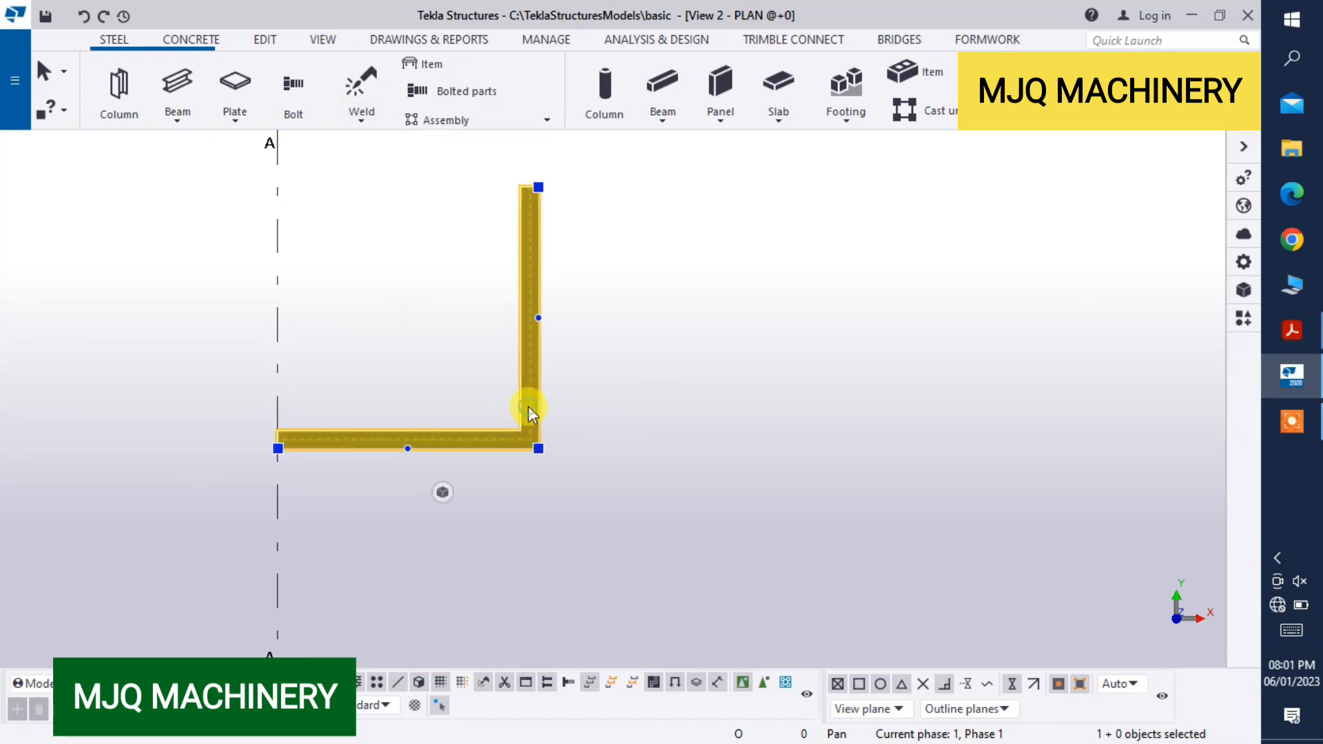
double_click(528, 398)
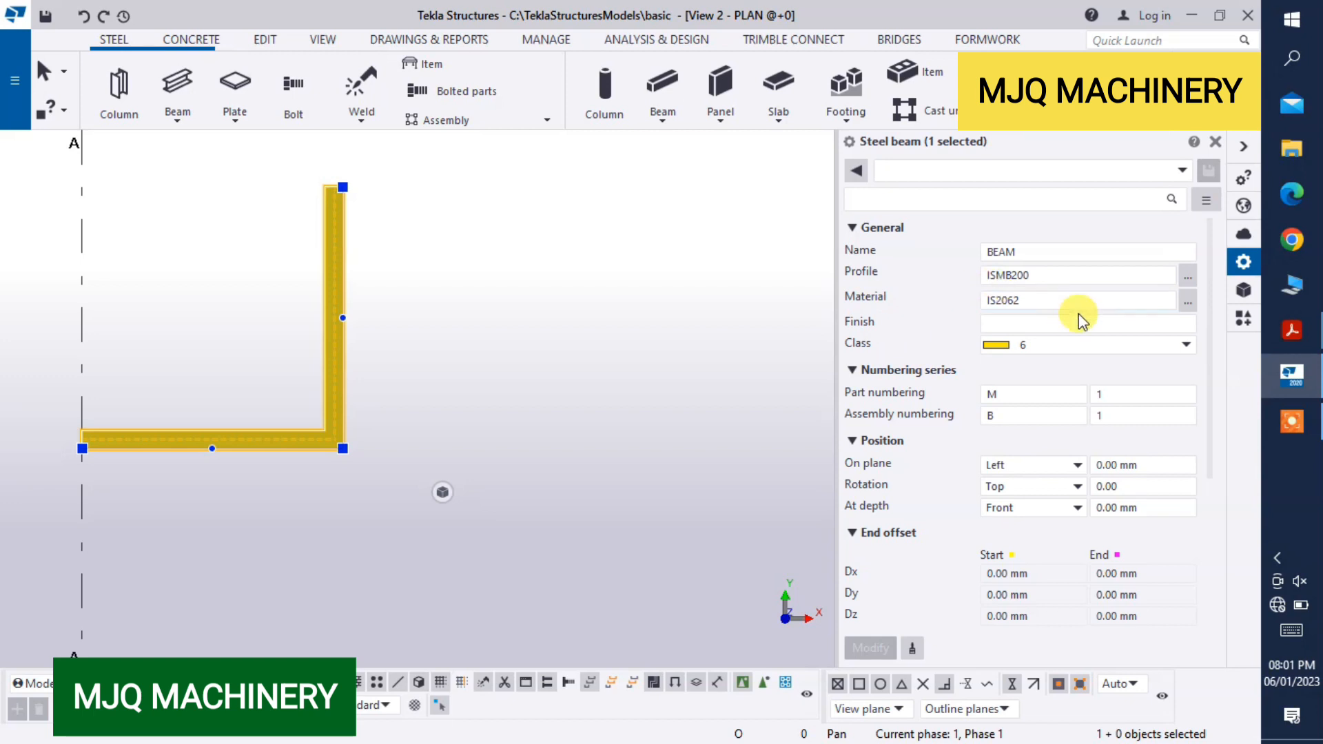
left_click(1061, 343)
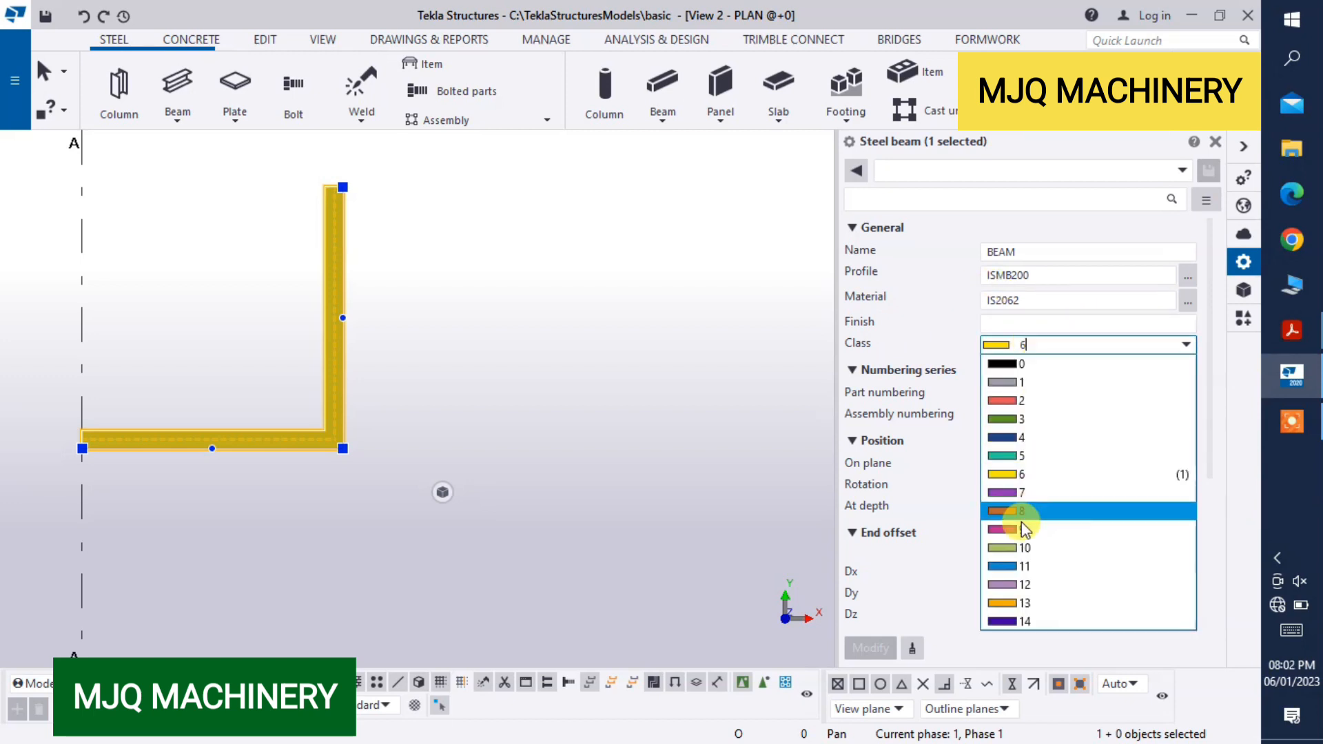
left_click(1027, 584)
left_click(870, 648)
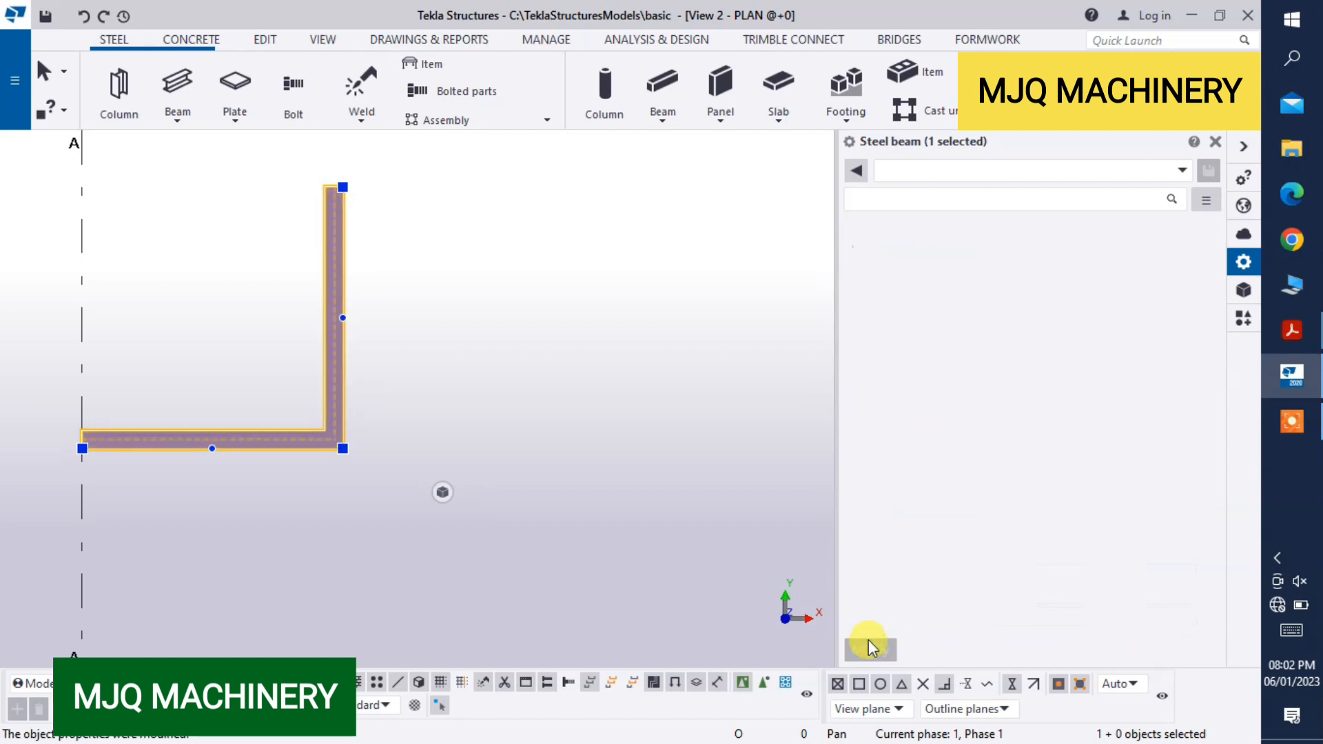
left_click(1214, 143)
left_click(697, 247)
scroll(474, 372, "up", 1)
middle_click_drag(474, 382, 522, 425)
Switch to Acrobat Reader, check the corner step dimensions in B5 - STANDARD.pdf, and return to Tekla Structures.
mouse_move(1315, 374)
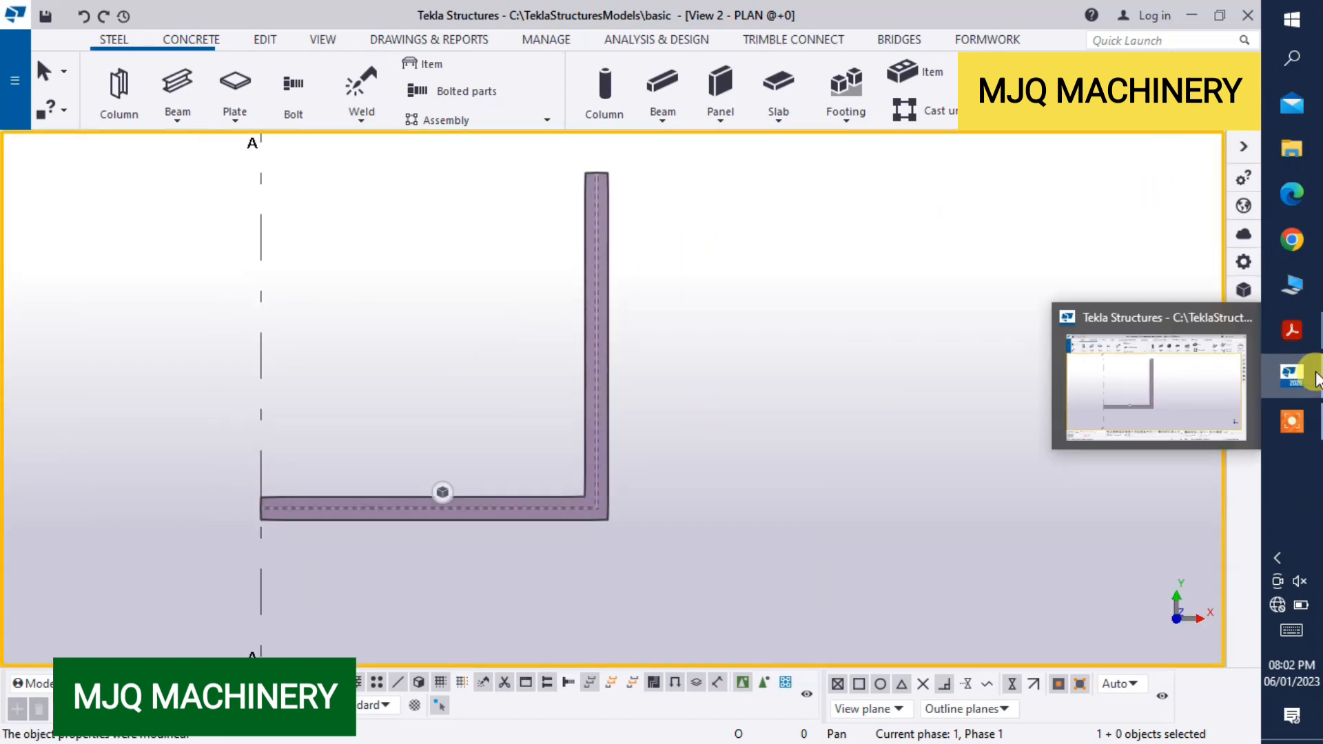
mouse_move(1292, 330)
left_click(1137, 587)
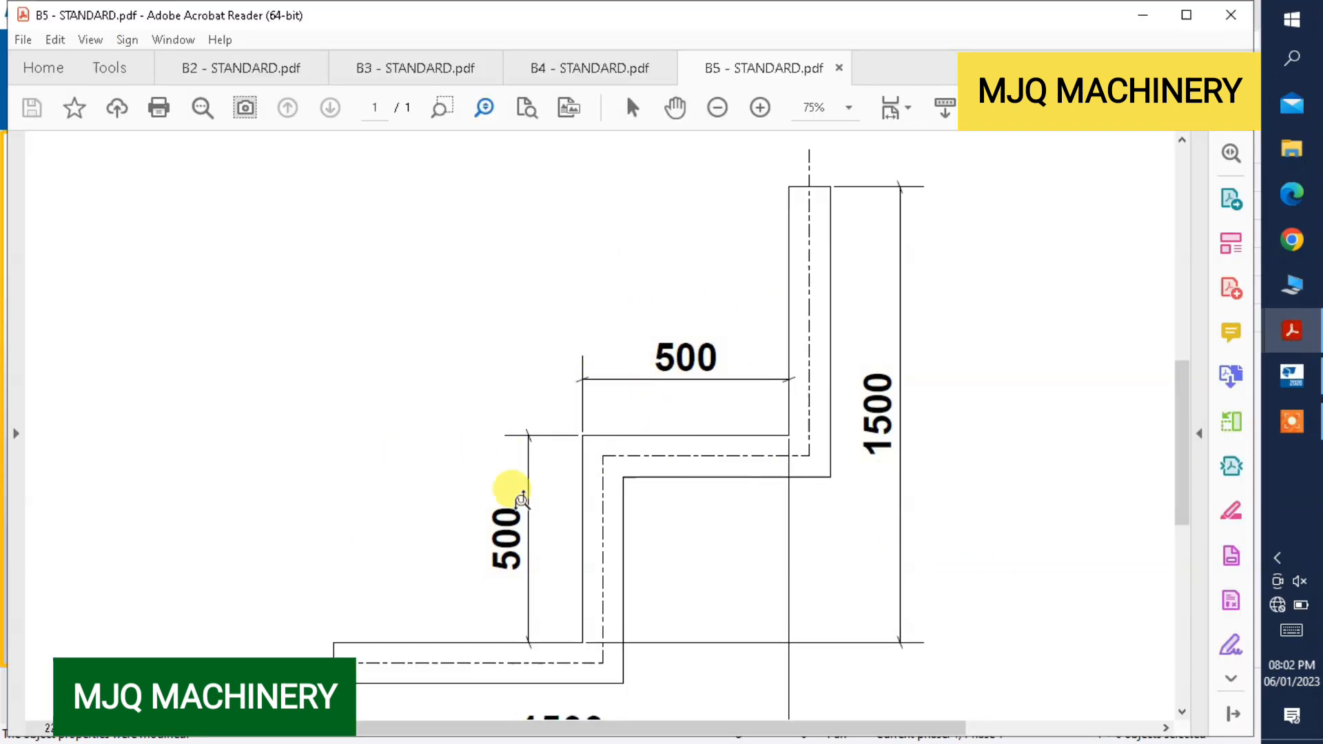
mouse_move(1292, 376)
left_click(1213, 379)
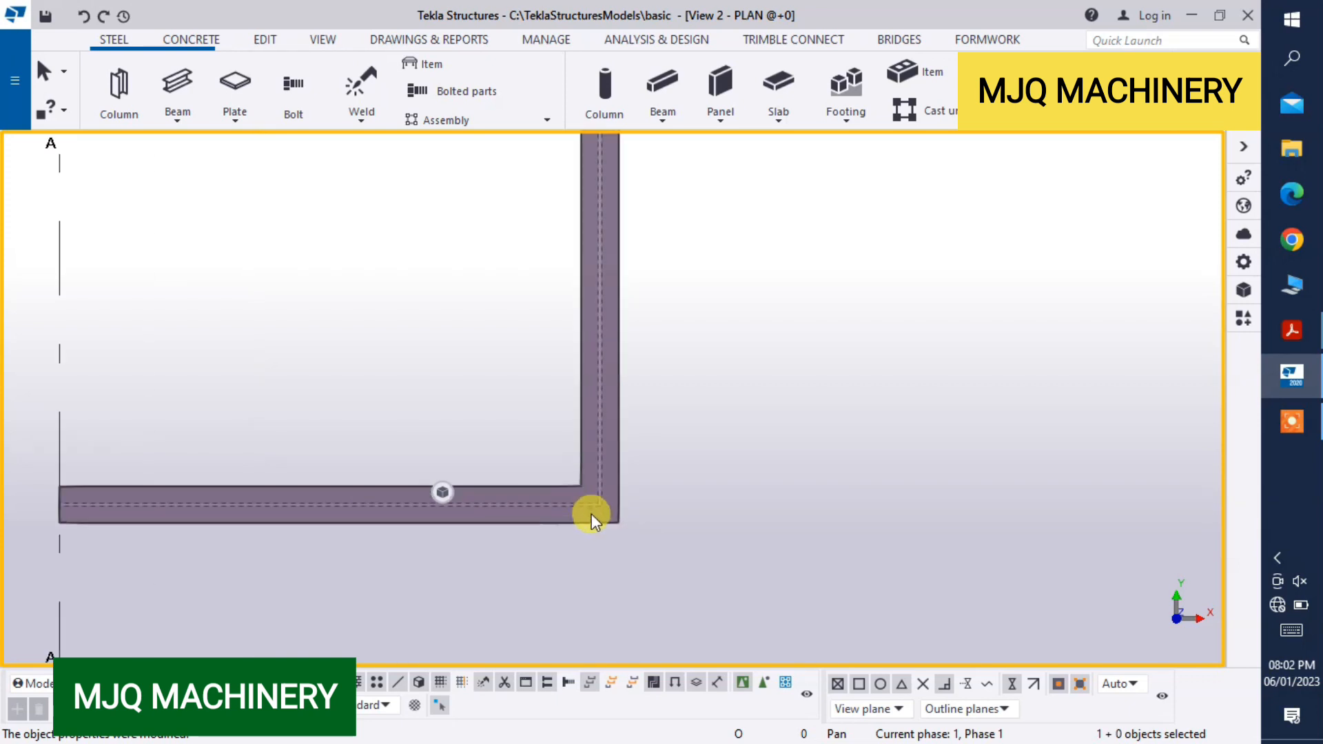
Give the L-shaped polybeam's corner a Square parallel chamfer with distances X and Y of 500 mm.
double_click(619, 521)
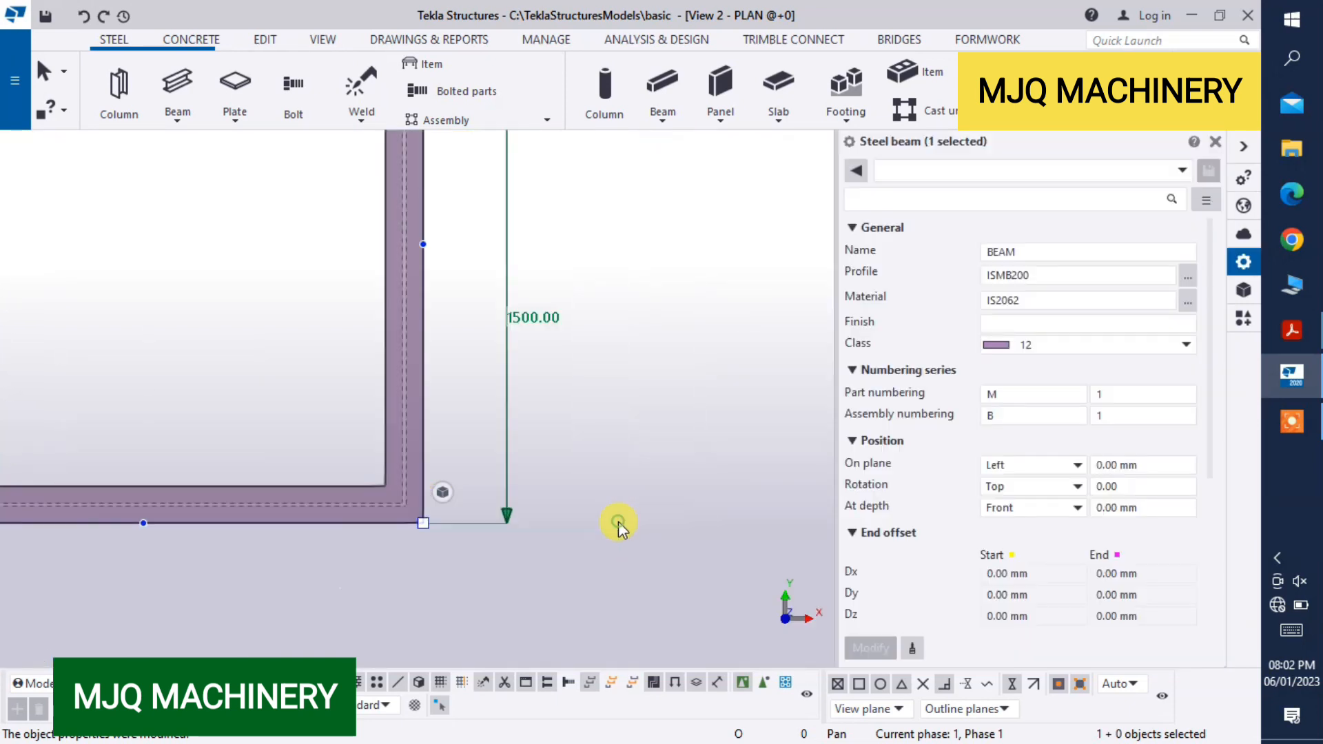
left_click(618, 521)
left_click(1131, 262)
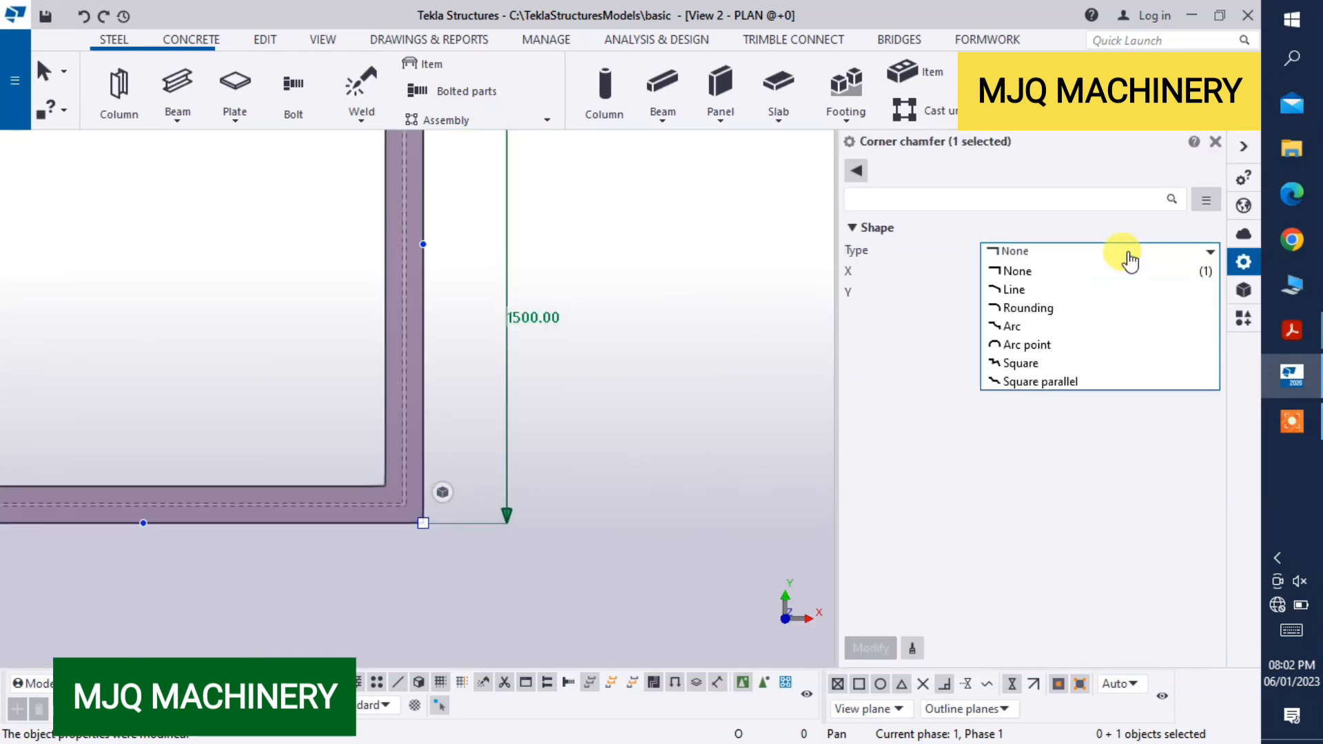
left_click(1020, 381)
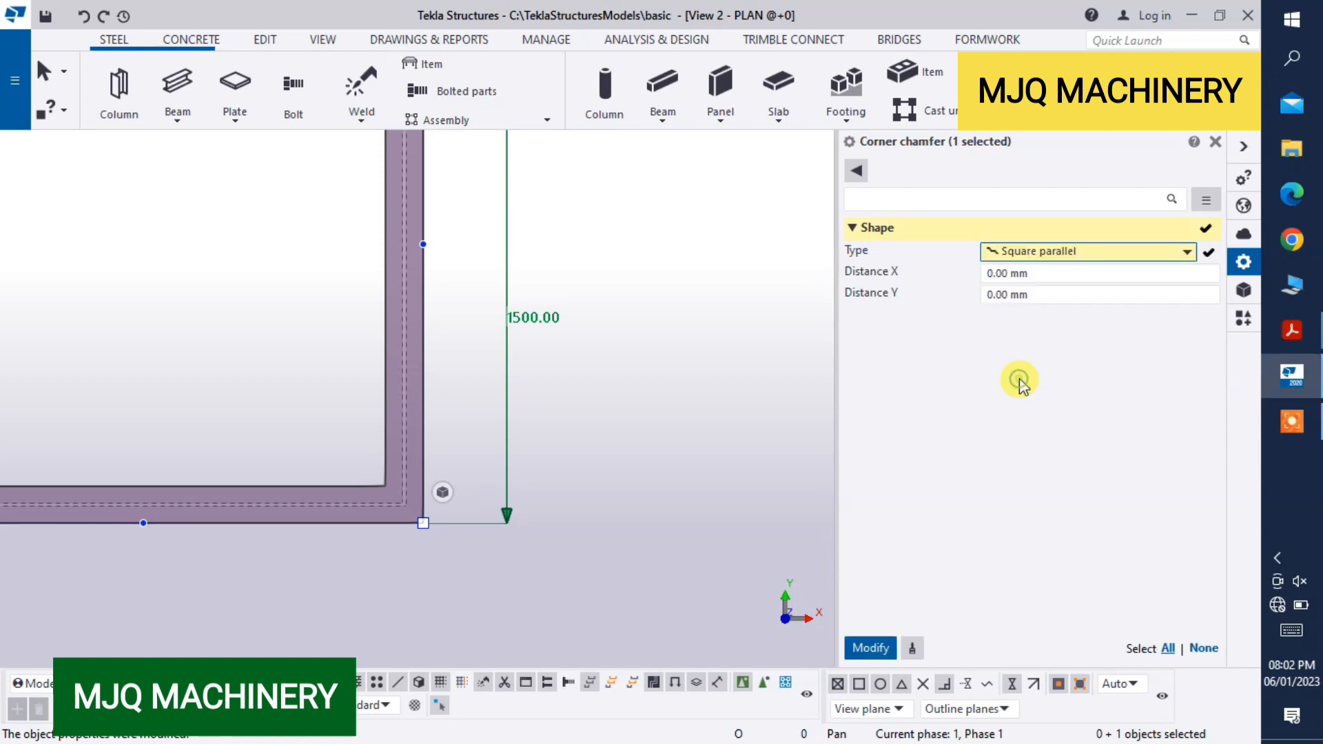
left_click(1030, 274)
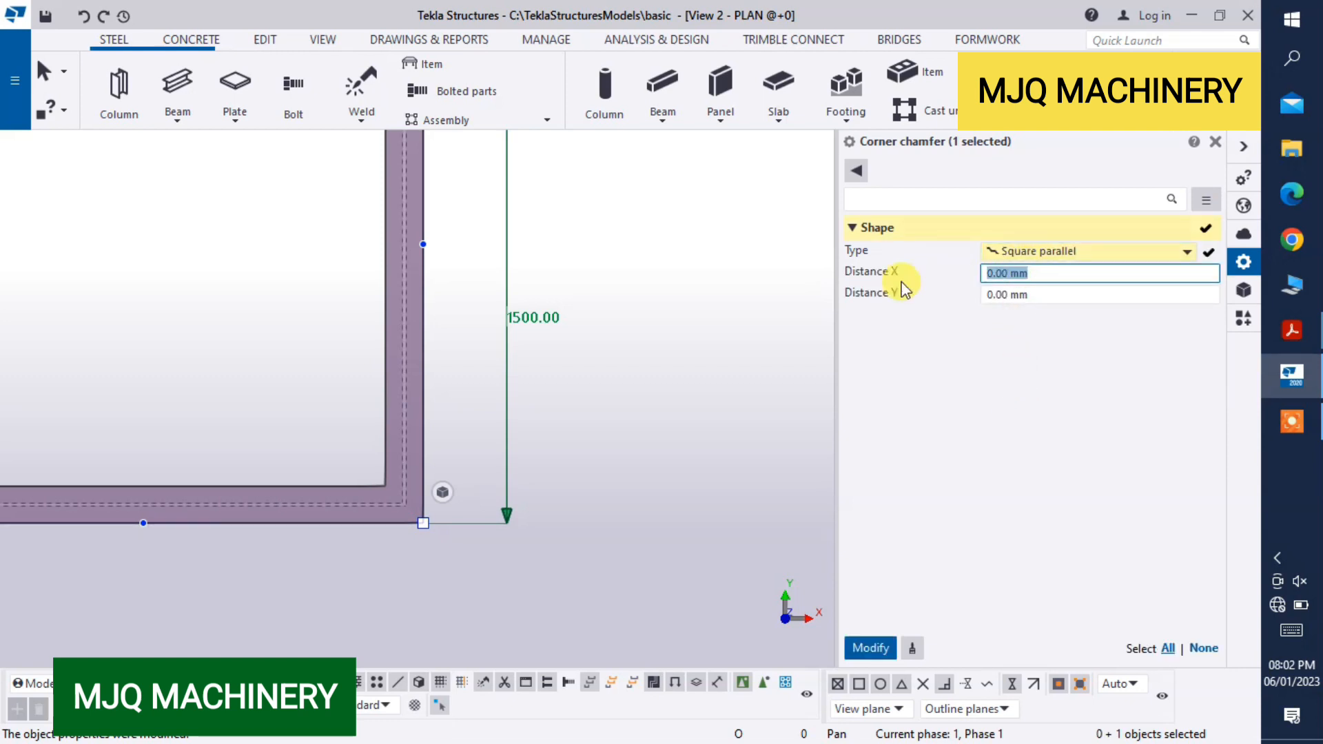
type("500")
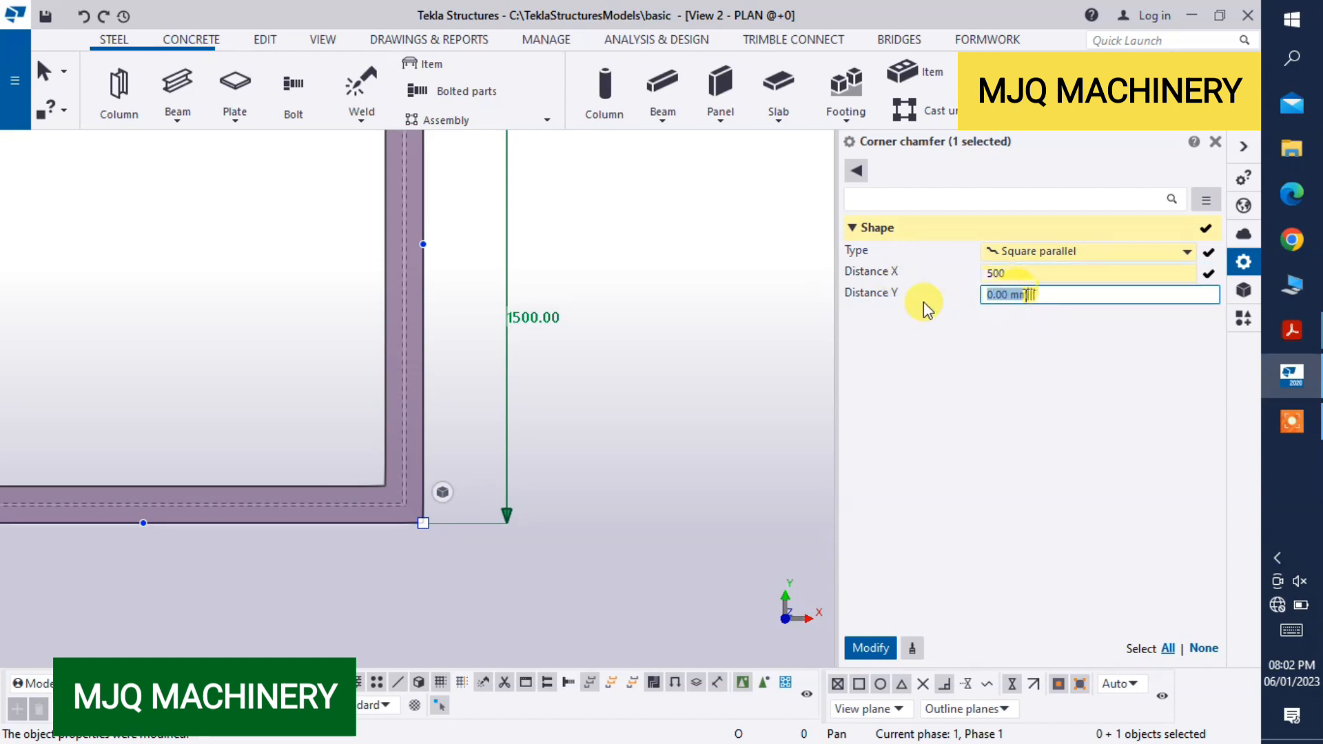
type("5")
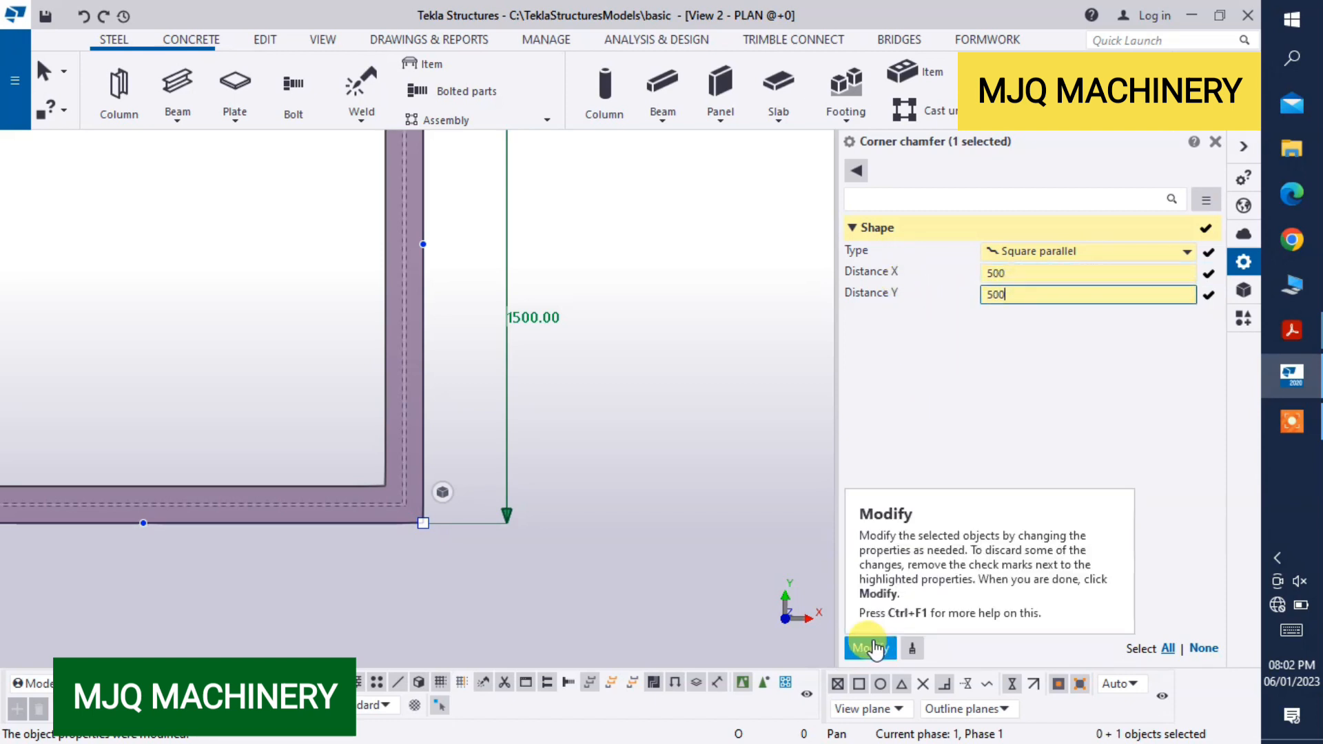
left_click(876, 648)
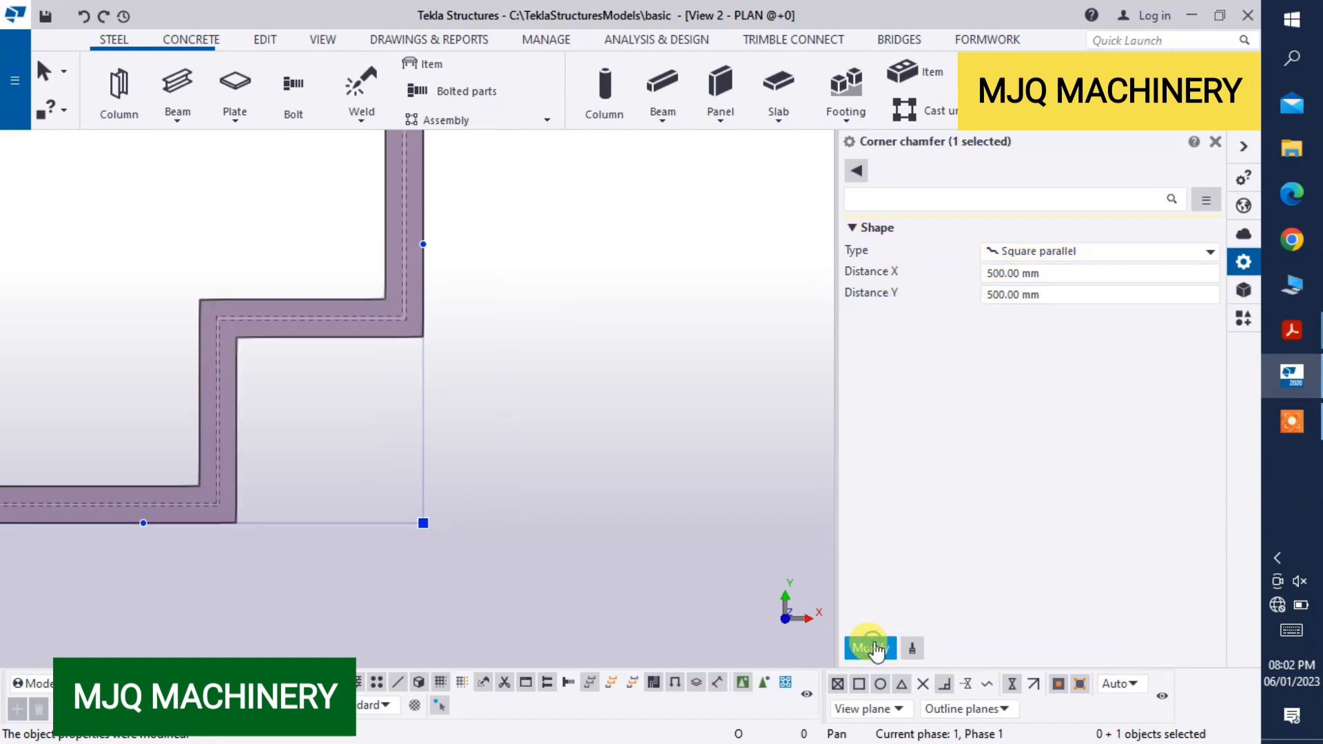
left_click(1213, 141)
right_click(745, 276)
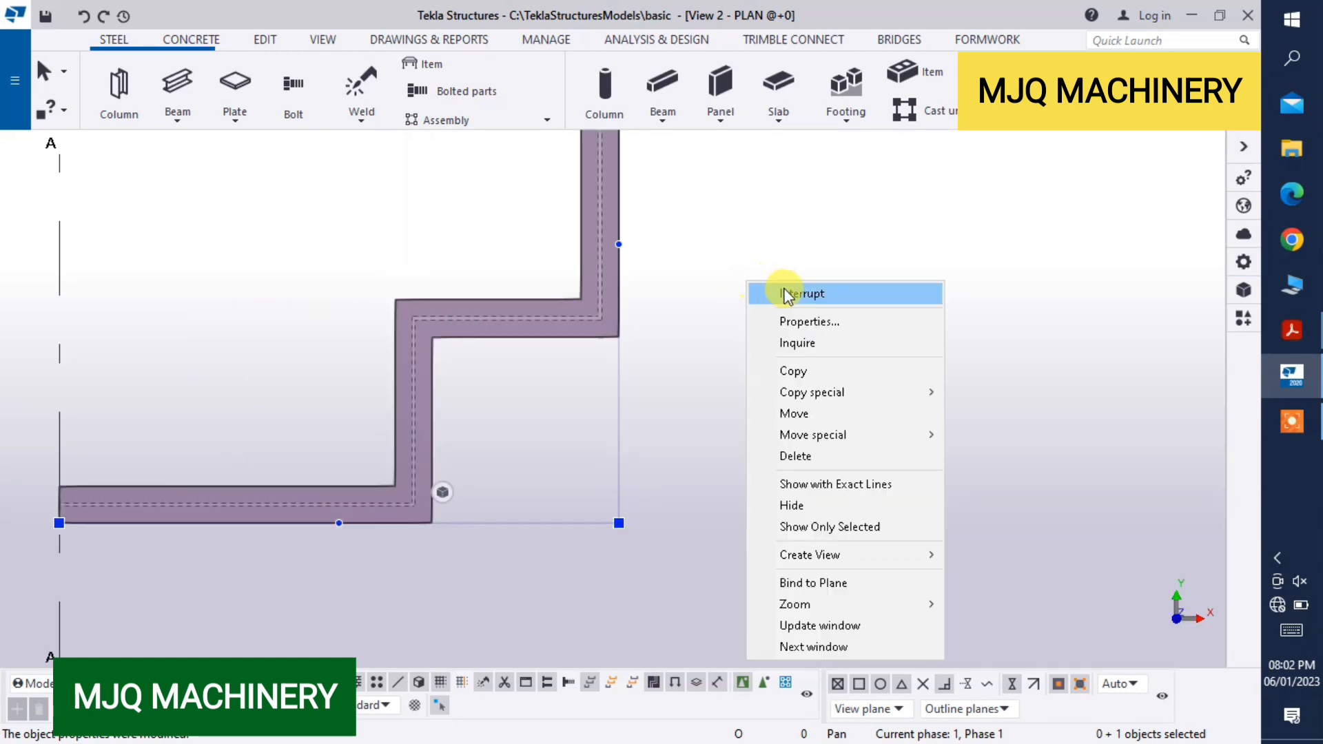
left_click(763, 285)
Measure the horizontal distance along the upper edge of the beam's corner step.
scroll(411, 349, "up", 2)
scroll(415, 348, "down", 2)
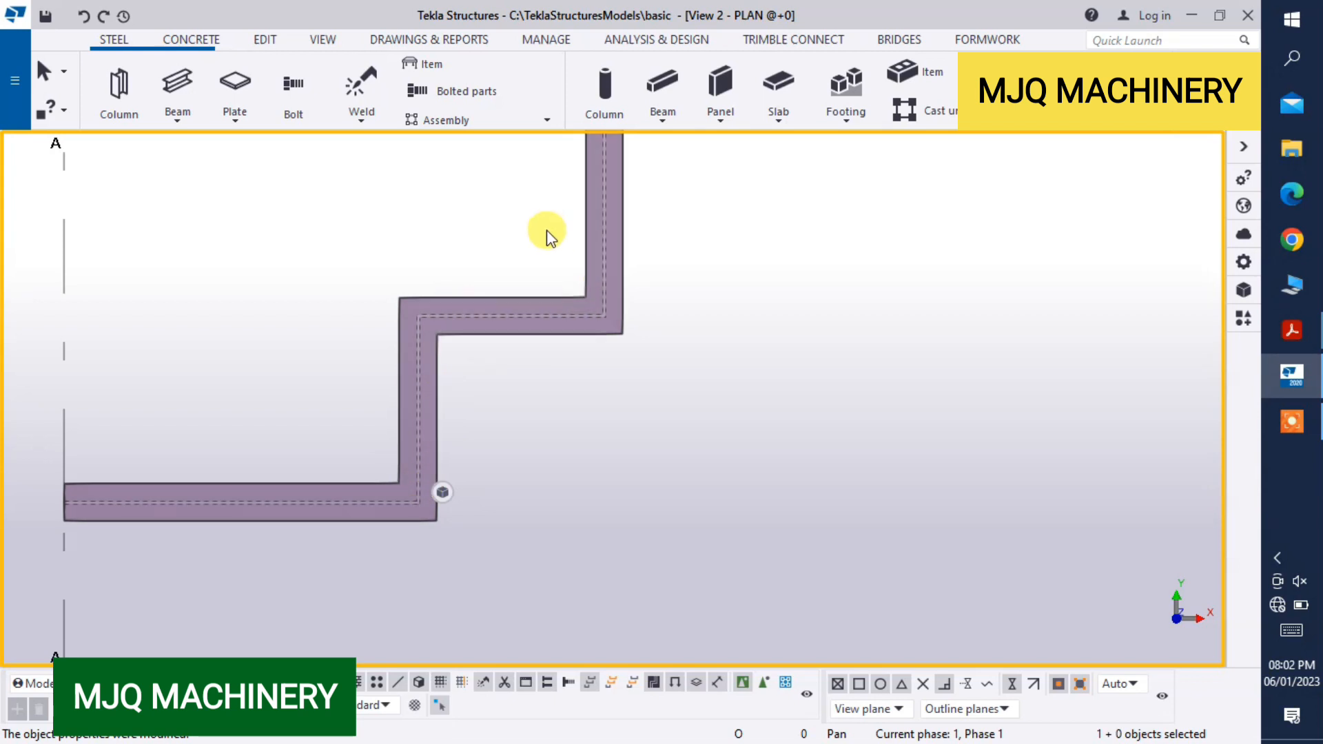
scroll(269, 261, "up", 1)
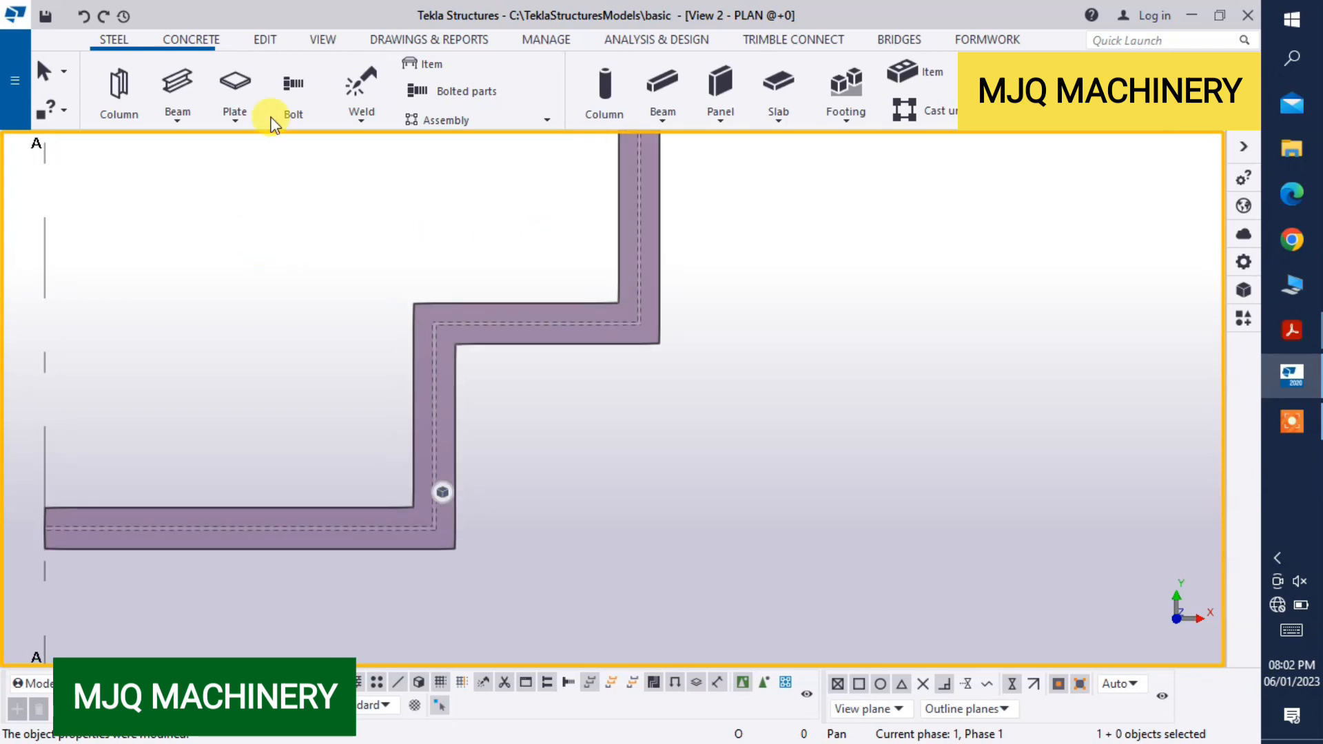
left_click(264, 42)
left_click(750, 112)
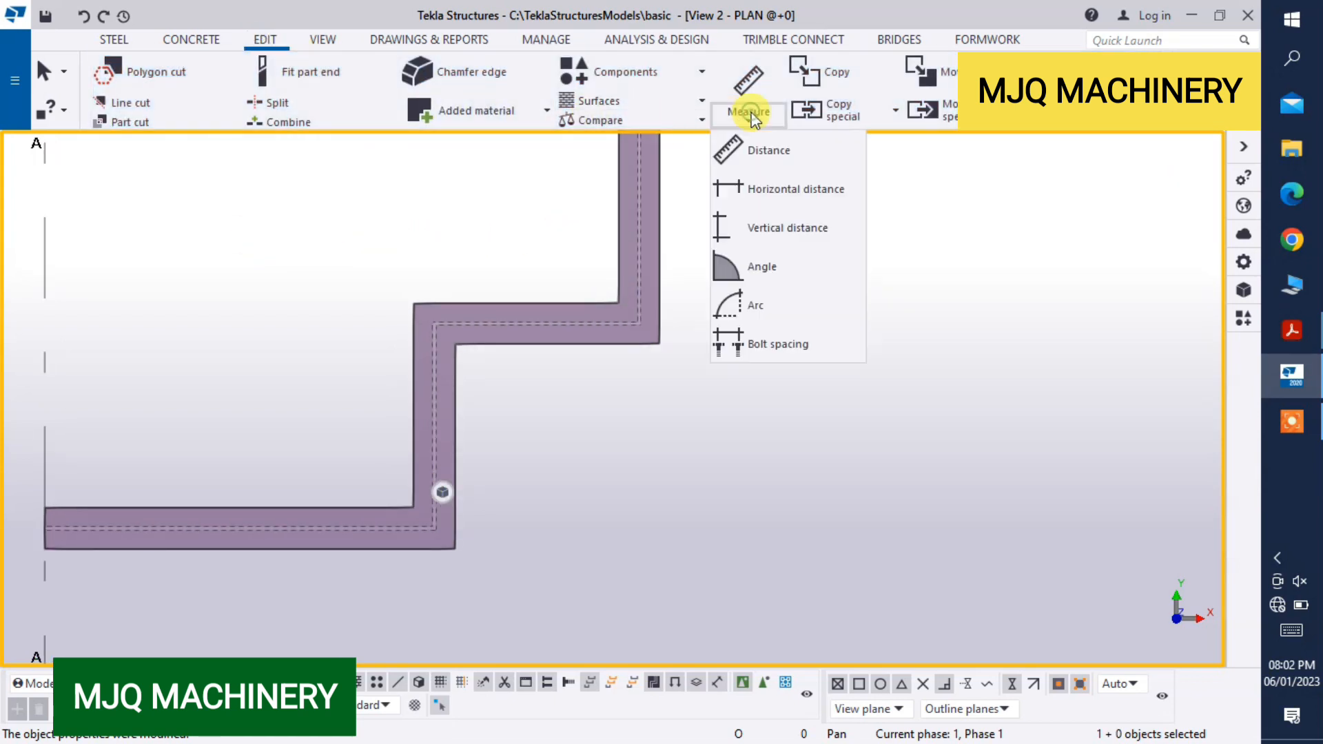
left_click(754, 190)
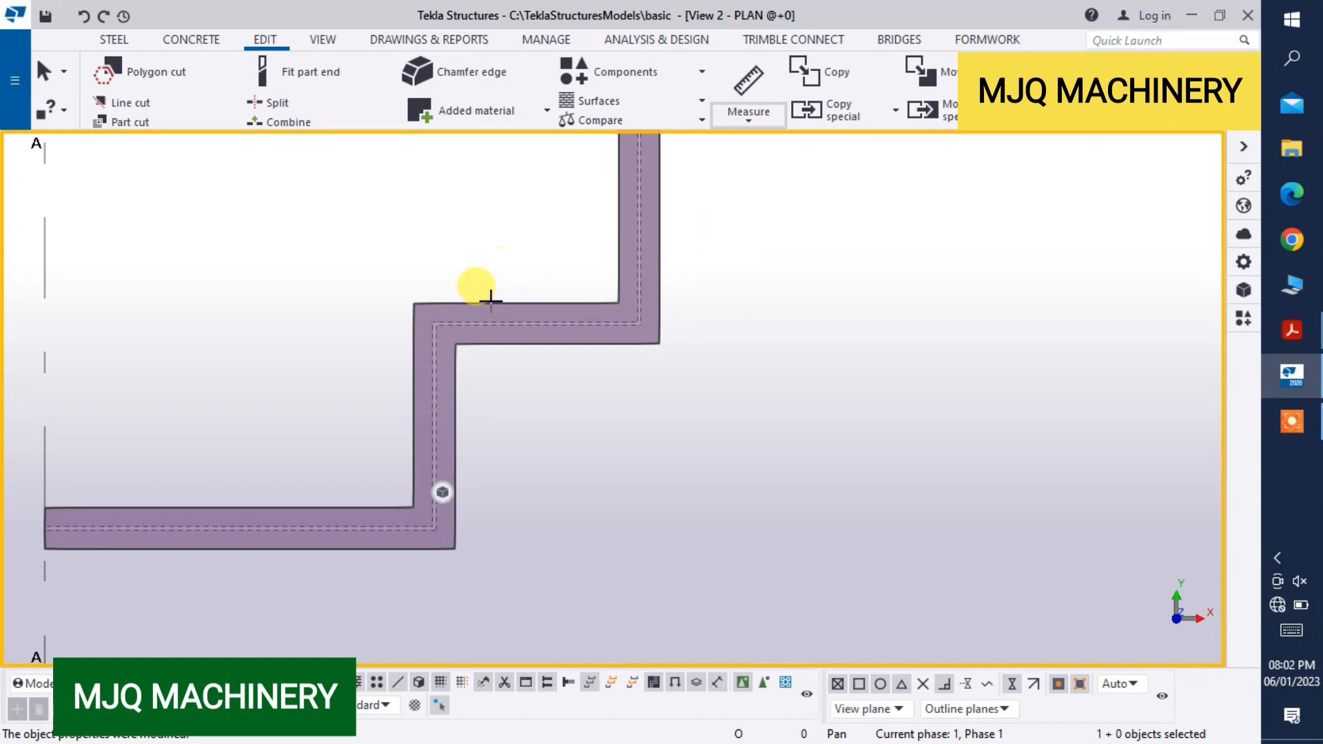
scroll(416, 305, "up", 3)
left_click(413, 301)
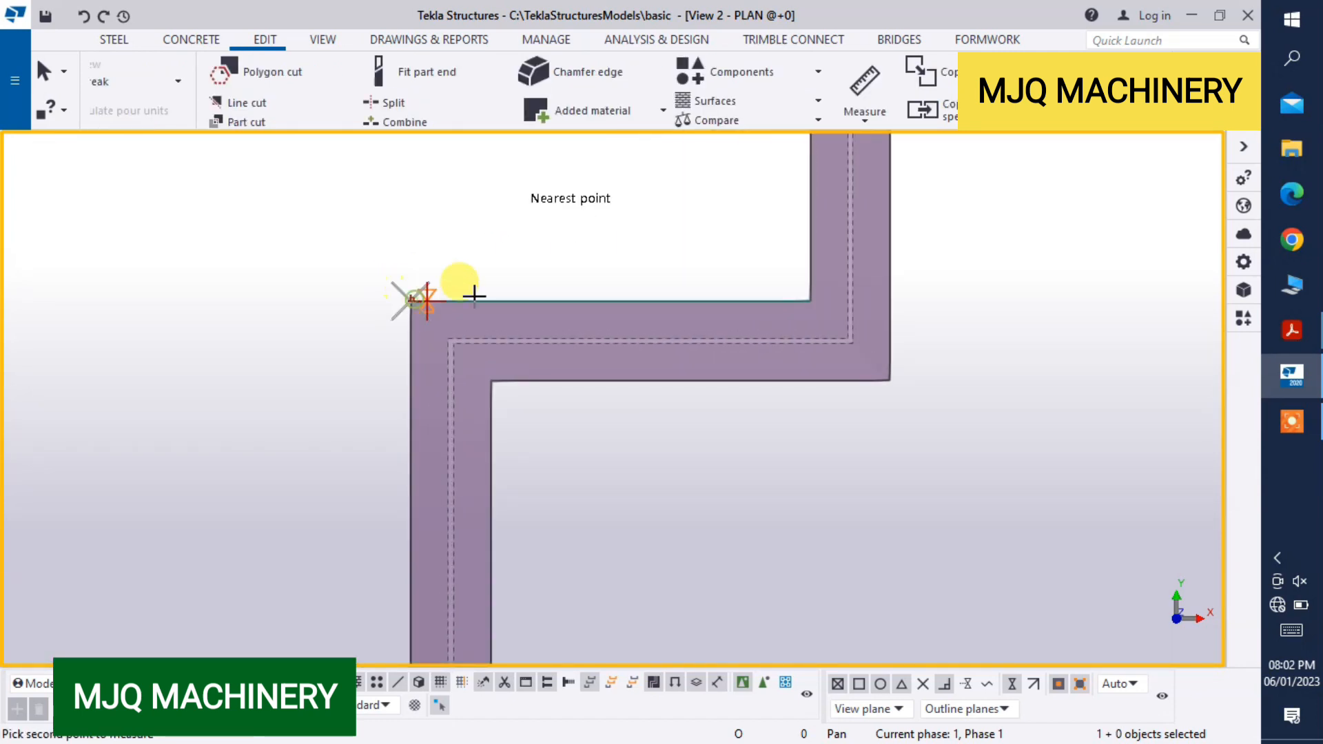
left_click(811, 301)
left_click(603, 226)
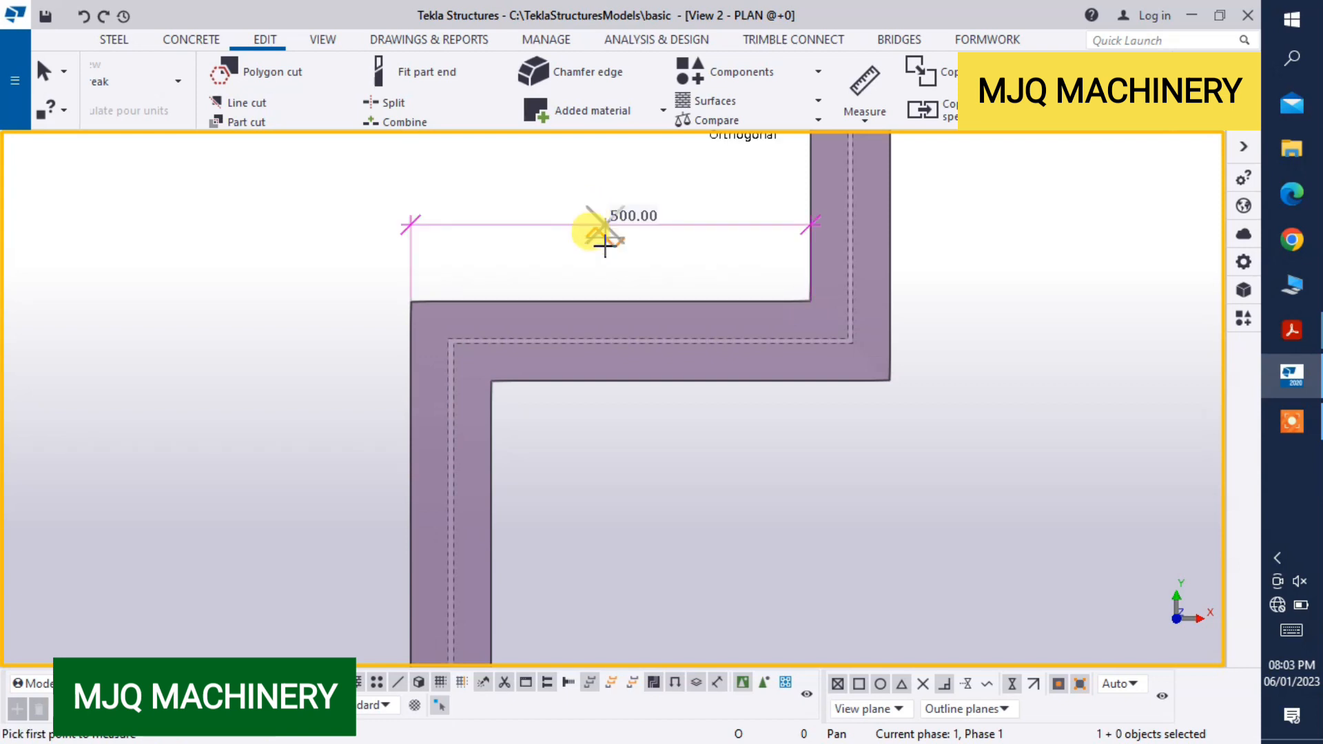
Measure the vertical distance along the beam's corner step and end the measuring command.
scroll(605, 245, "down", 2)
left_click(863, 110)
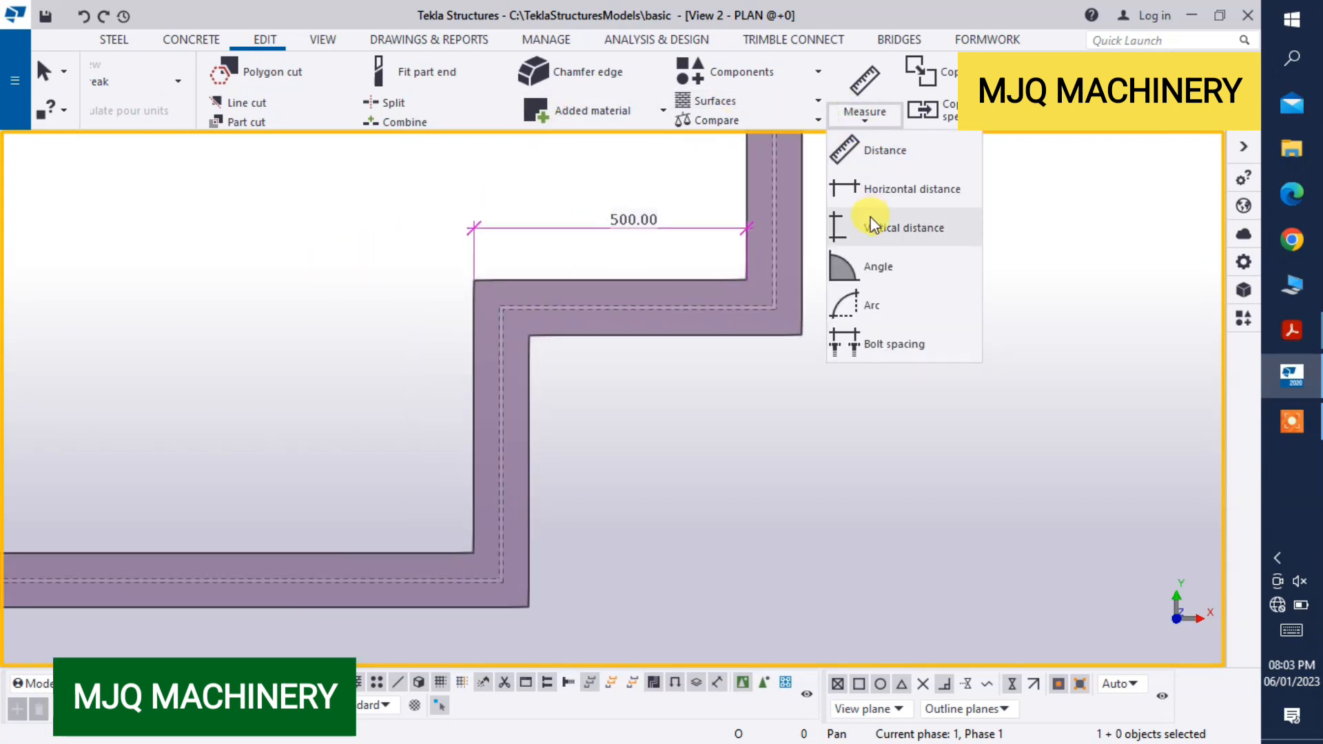
left_click(873, 226)
left_click(469, 275)
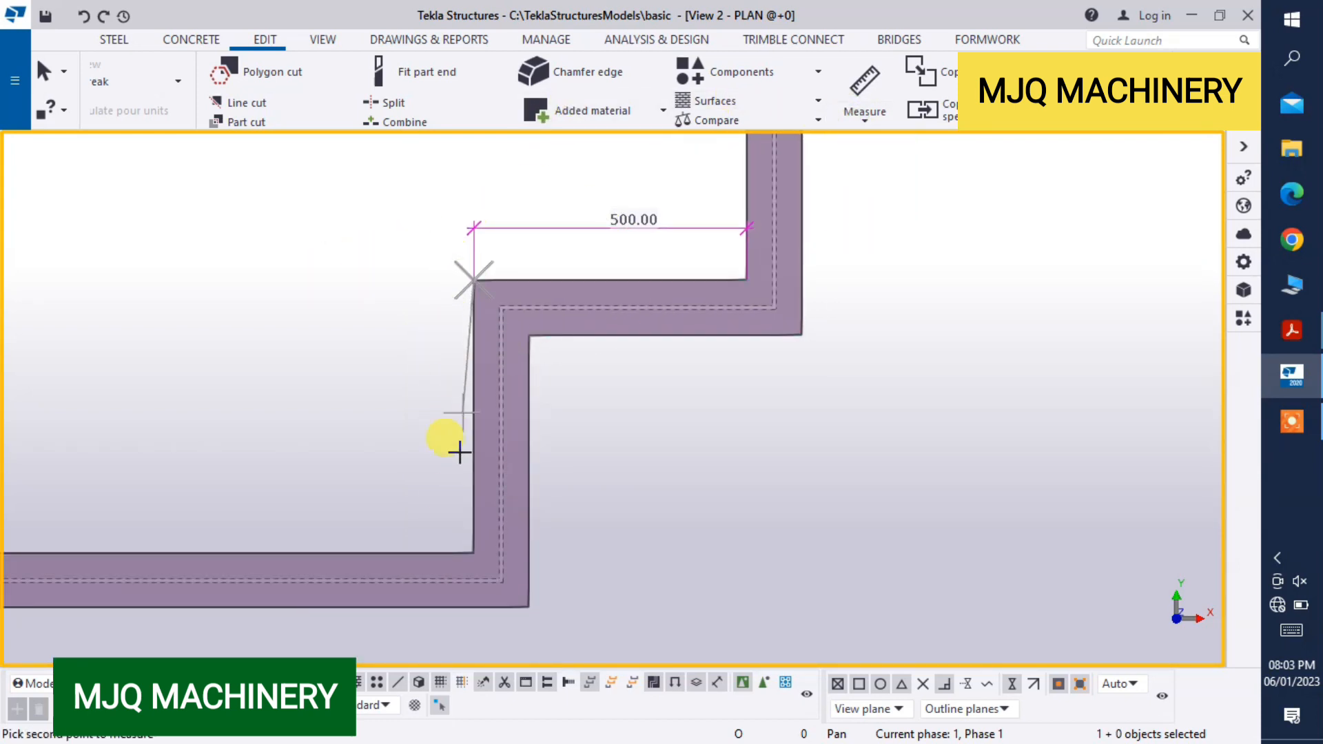
left_click(334, 384)
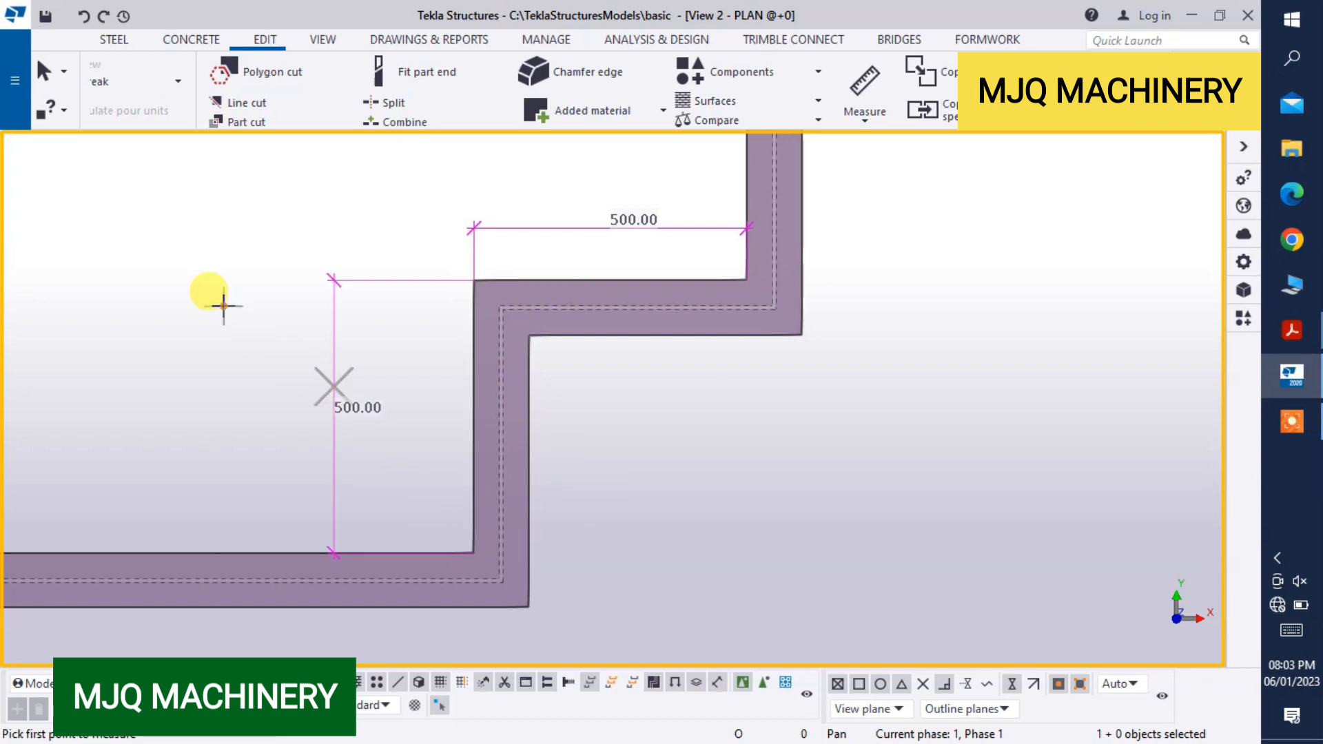
right_click(222, 305)
left_click(267, 316)
Redraw the plan view to clear the temporary distance measurements from the stepped beam.
scroll(459, 342, "down", 1)
scroll(457, 340, "up", 1)
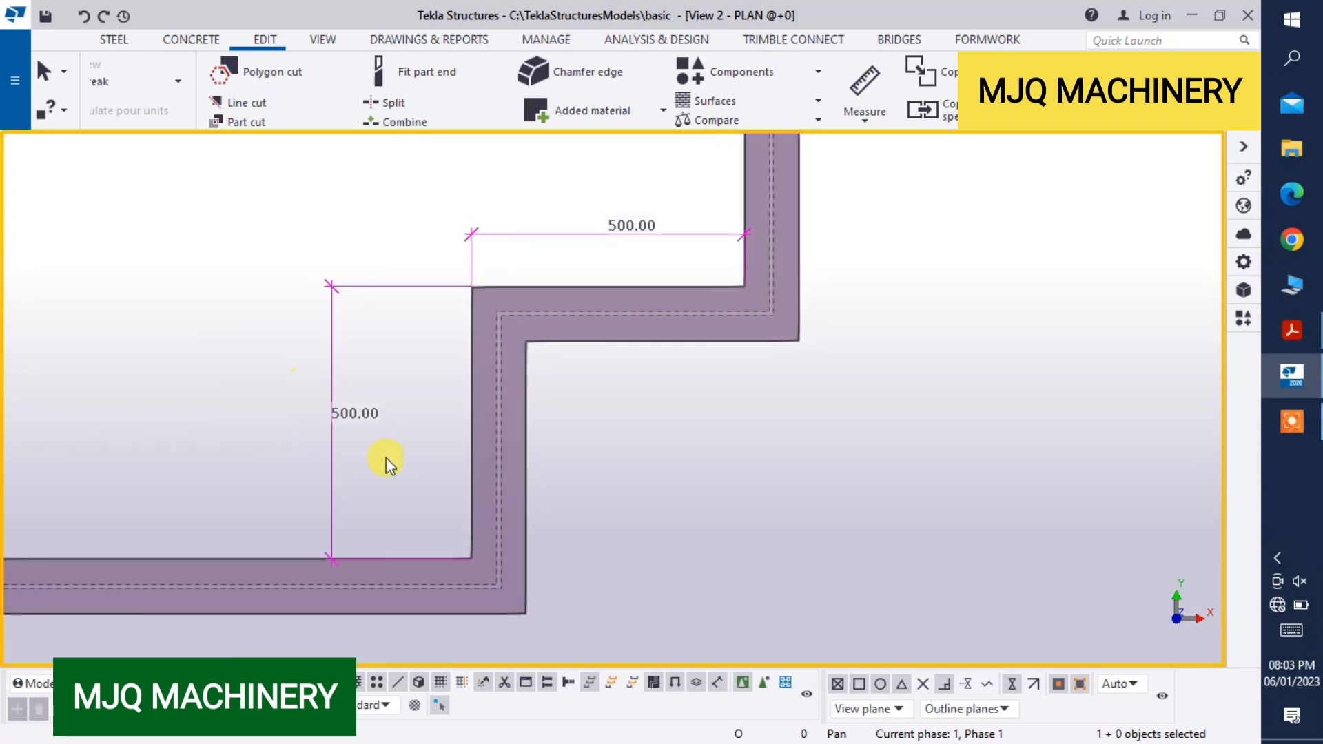
scroll(685, 414, "down", 1)
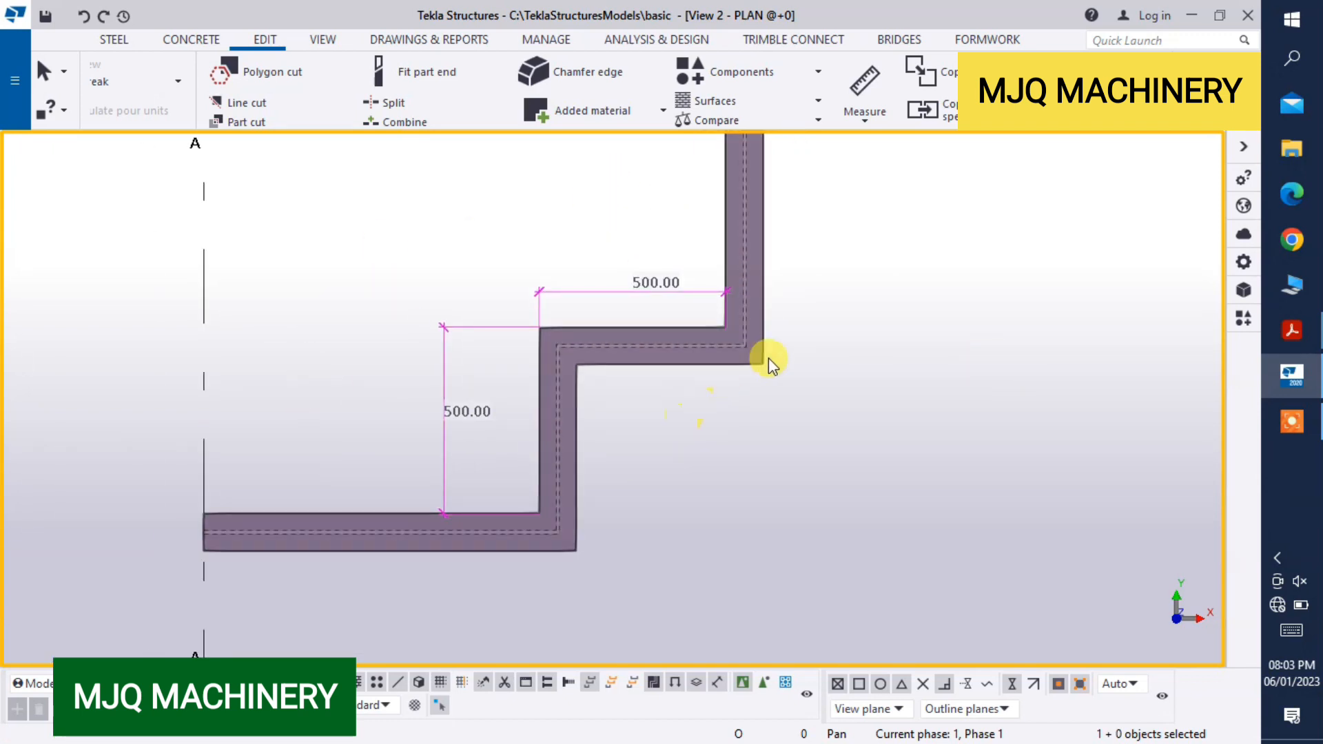
right_click(838, 267)
left_click(885, 372)
scroll(578, 312, "down", 3)
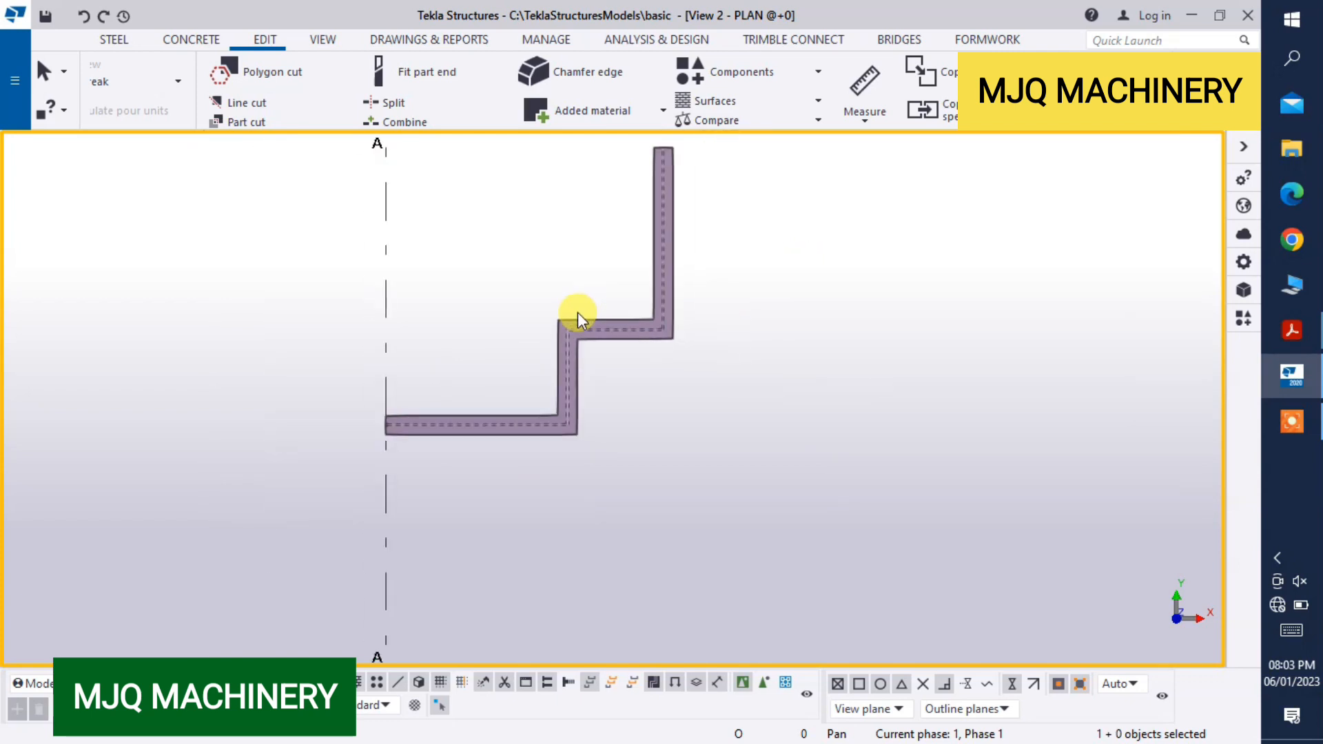
Switch to the 3D view and examine the four finished bent beams together.
scroll(548, 287, "down", 2)
scroll(638, 540, "up", 2)
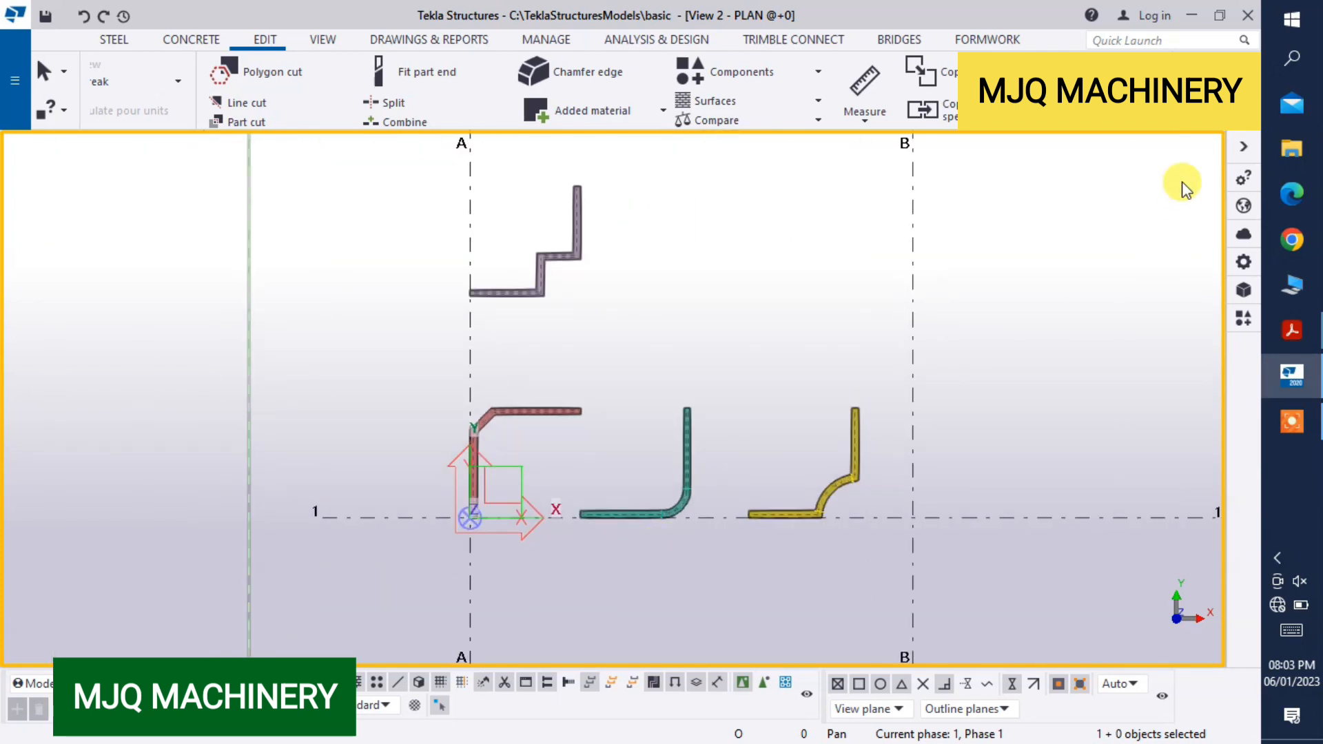
left_click(1200, 125)
left_click(1216, 266)
scroll(650, 363, "down", 1)
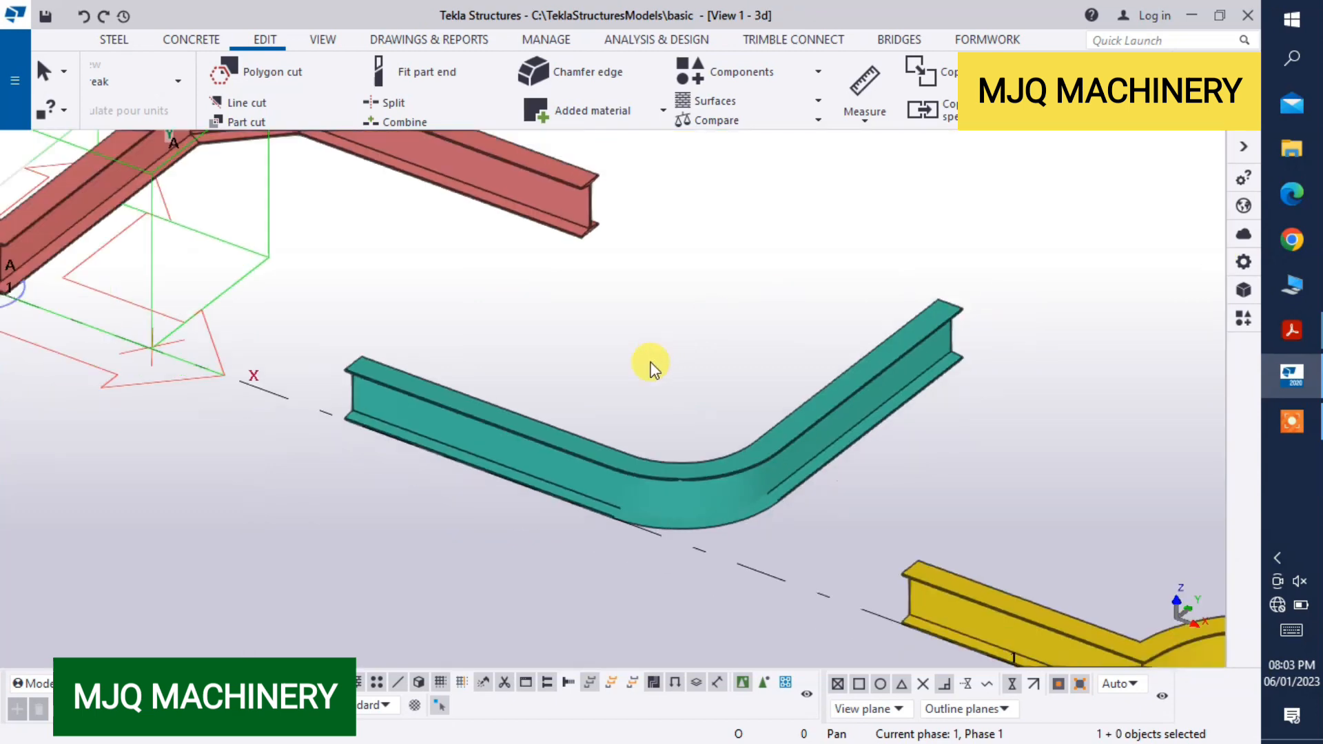
scroll(555, 348, "down", 3)
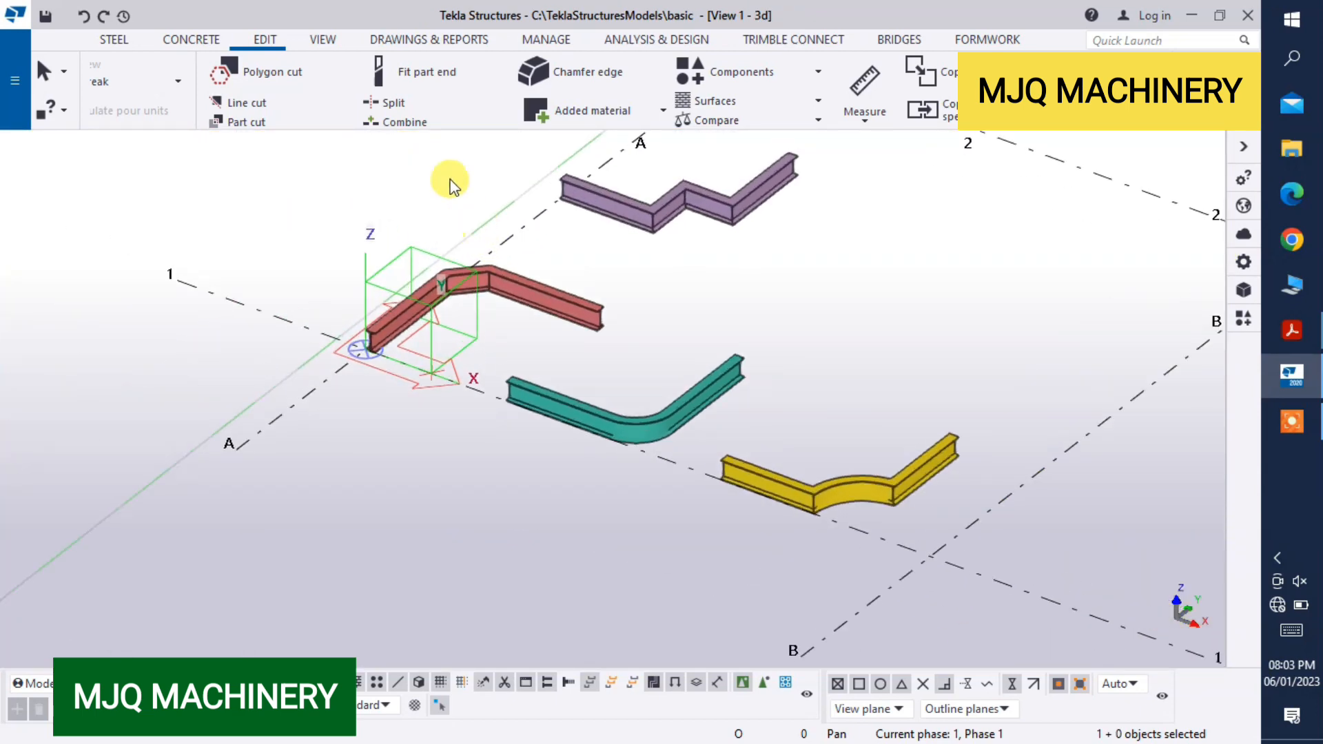
scroll(572, 181, "up", 2)
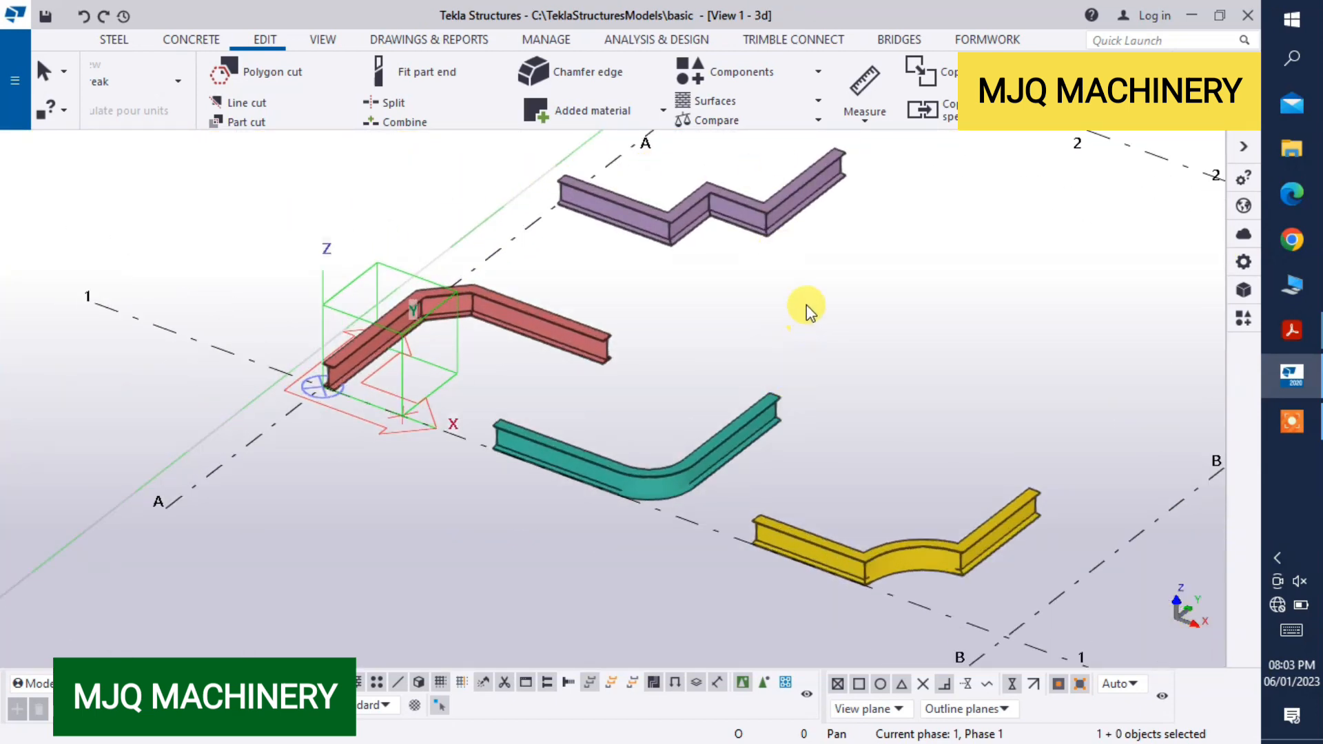
scroll(727, 313, "down", 1)
middle_click_drag(693, 380, 643, 448)
scroll(642, 449, "up", 1)
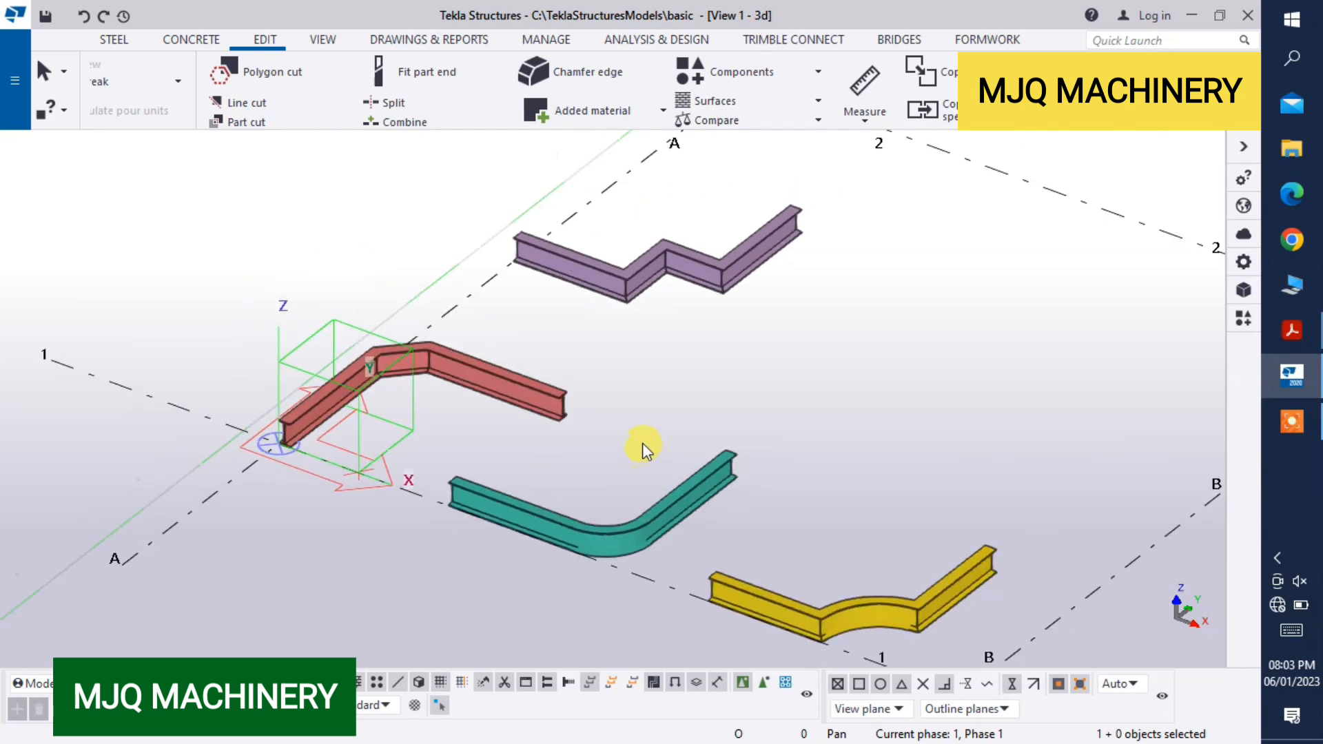
scroll(648, 435, "down", 1)
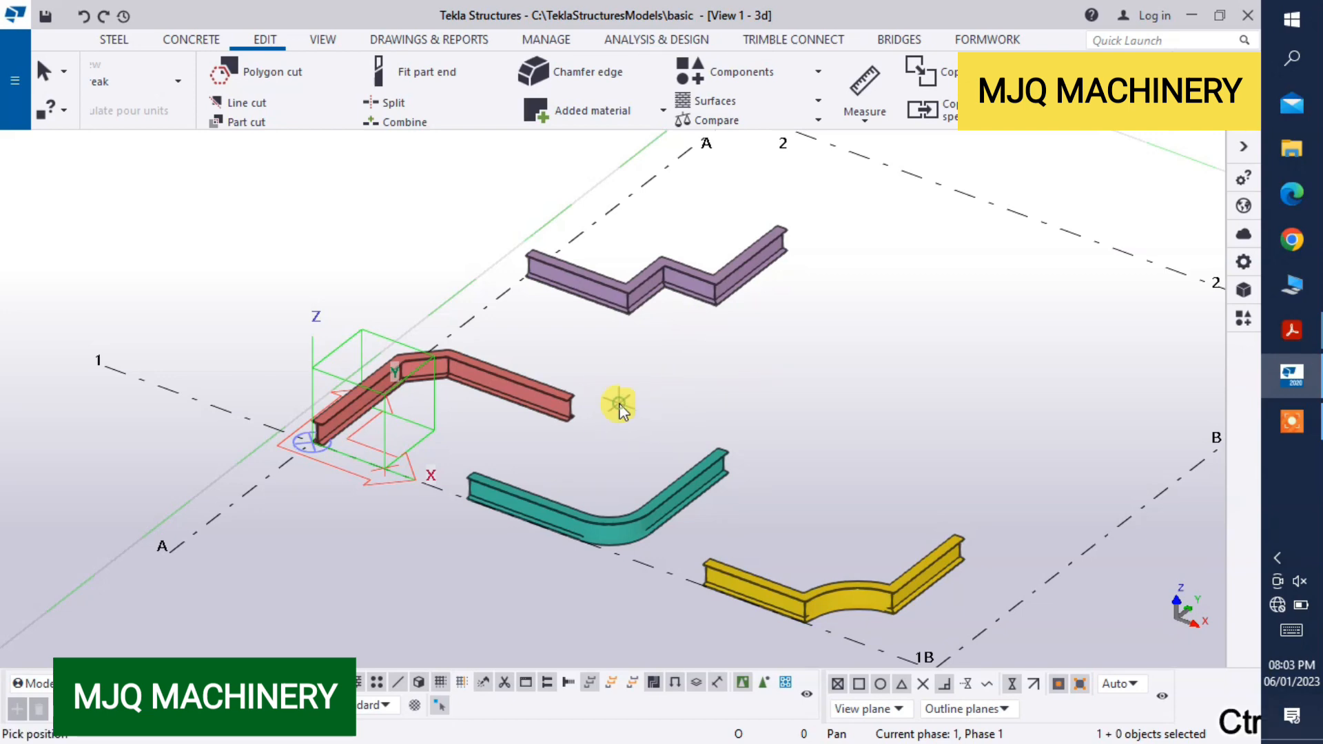
Inspect the corners of the chamfered, rounded, arc and stepped beams up close from a steeper 3D angle.
mouse_move(619, 407)
middle_mouse_down("ctrl")
mouse_move(614, 304)
mouse_move(526, 464)
mouse_move(762, 541)
mouse_move(857, 464)
mouse_move(877, 354)
mouse_move(674, 373)
mouse_move(697, 434)
middle_mouse_up("ctrl")
scroll(648, 320, "up", 1)
scroll(652, 320, "down", 2)
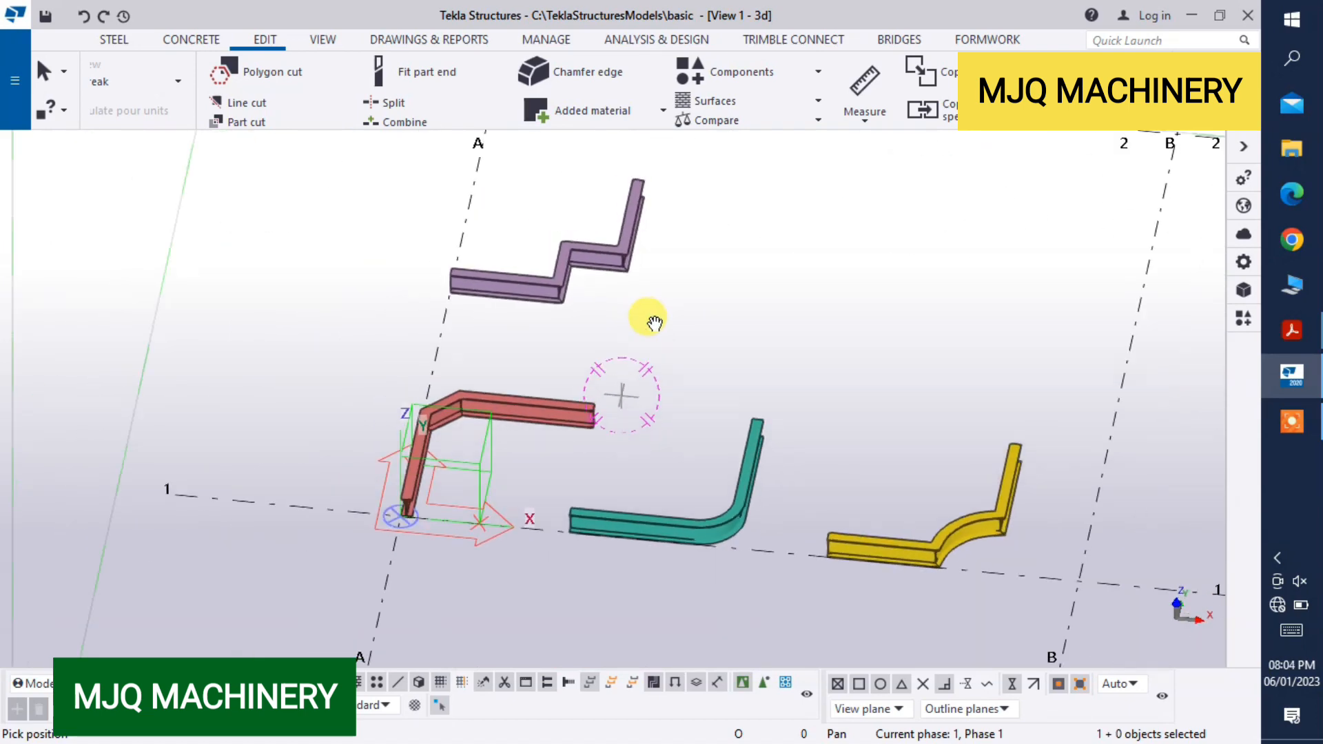
scroll(894, 517, "up", 8)
scroll(1034, 544, "up", 2)
scroll(712, 520, "down", 4)
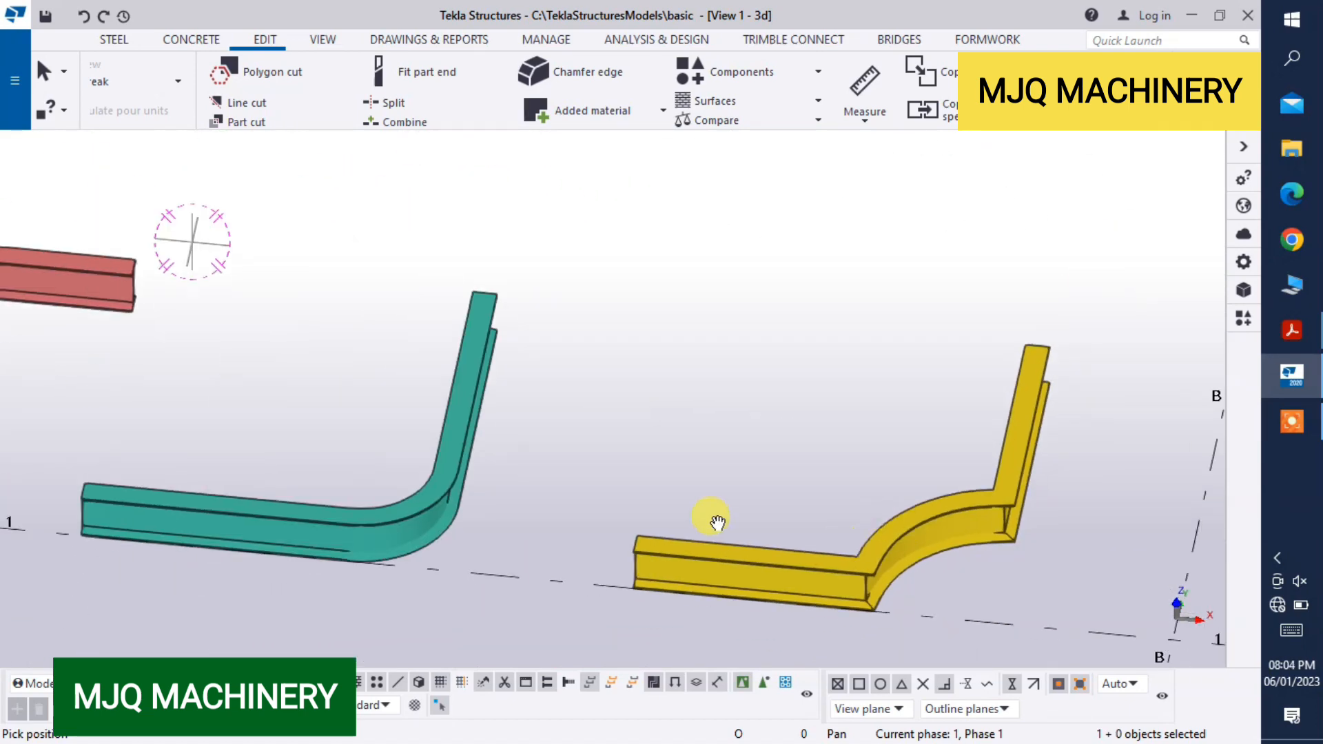
scroll(414, 527, "up", 4)
scroll(552, 514, "down", 4)
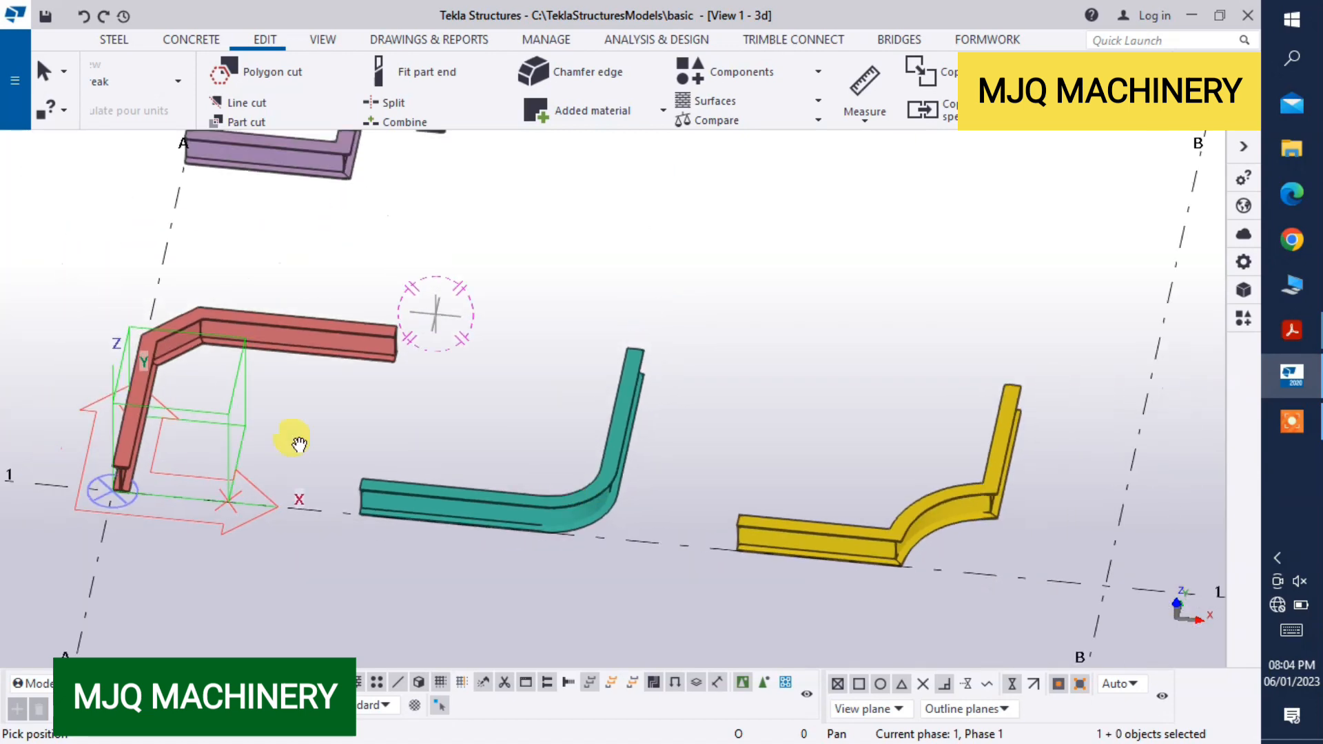
scroll(59, 373, "up", 1)
scroll(154, 355, "up", 3)
scroll(185, 352, "down", 4)
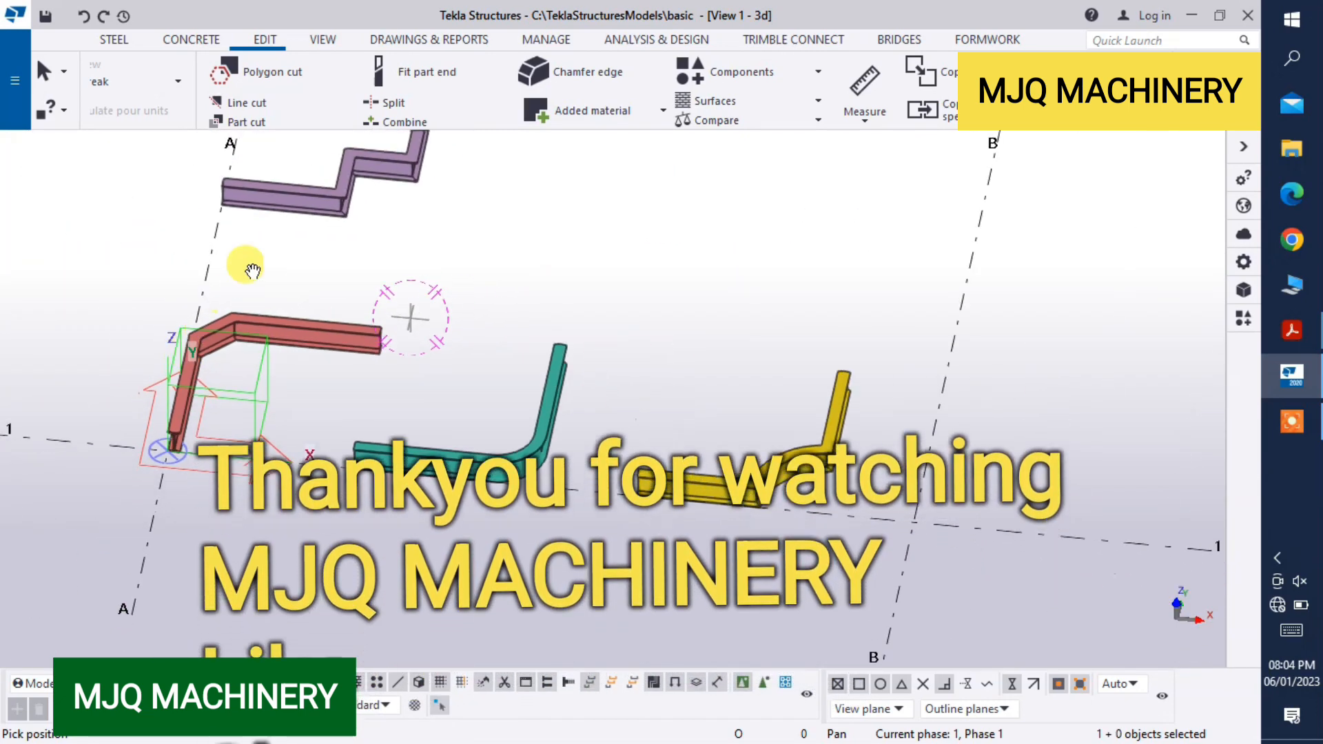
scroll(377, 150, "up", 2)
scroll(325, 149, "down", 4)
scroll(354, 206, "up", 3)
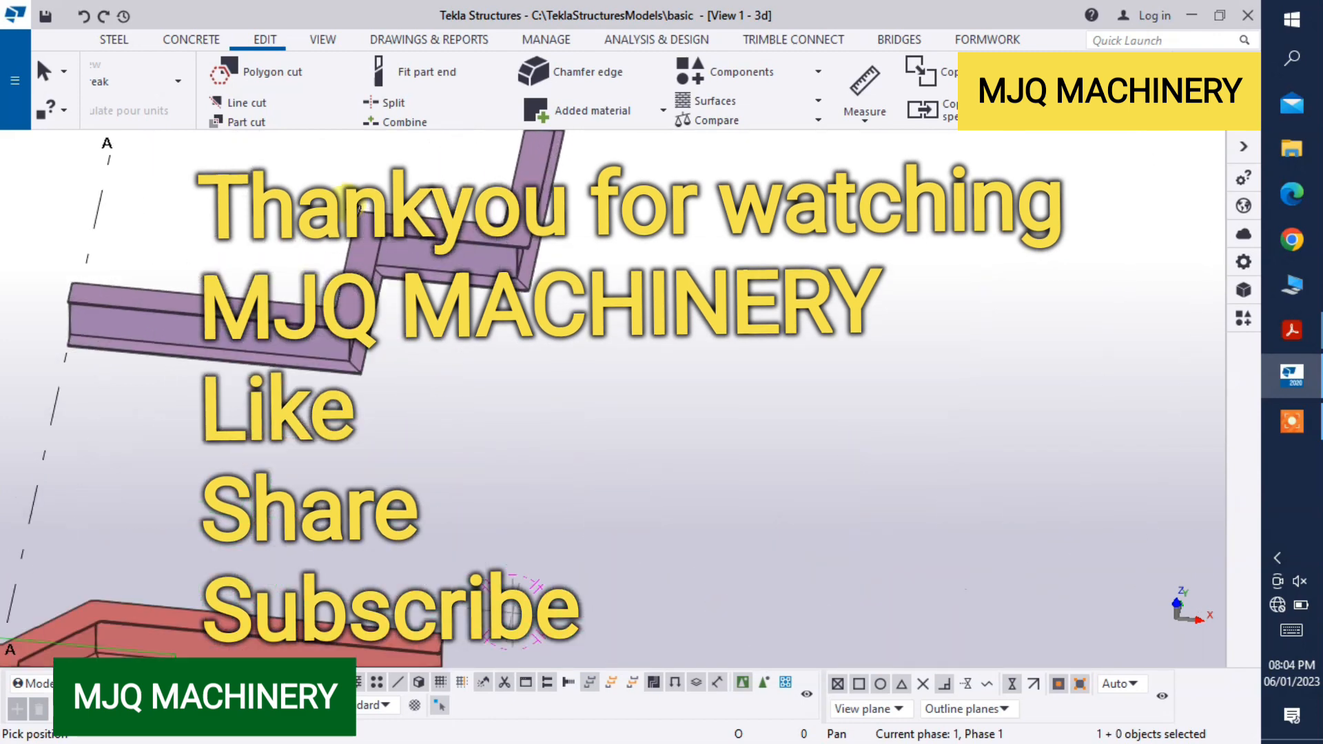
scroll(359, 209, "down", 4)
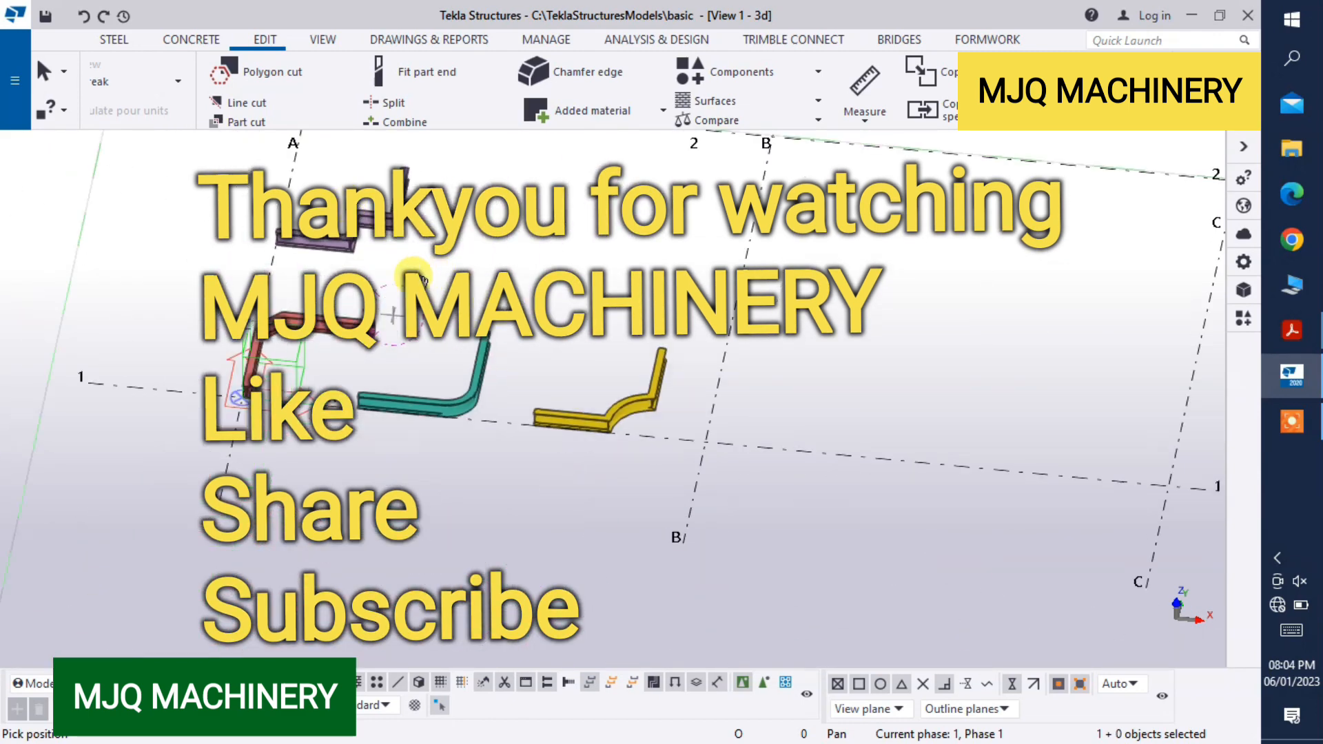